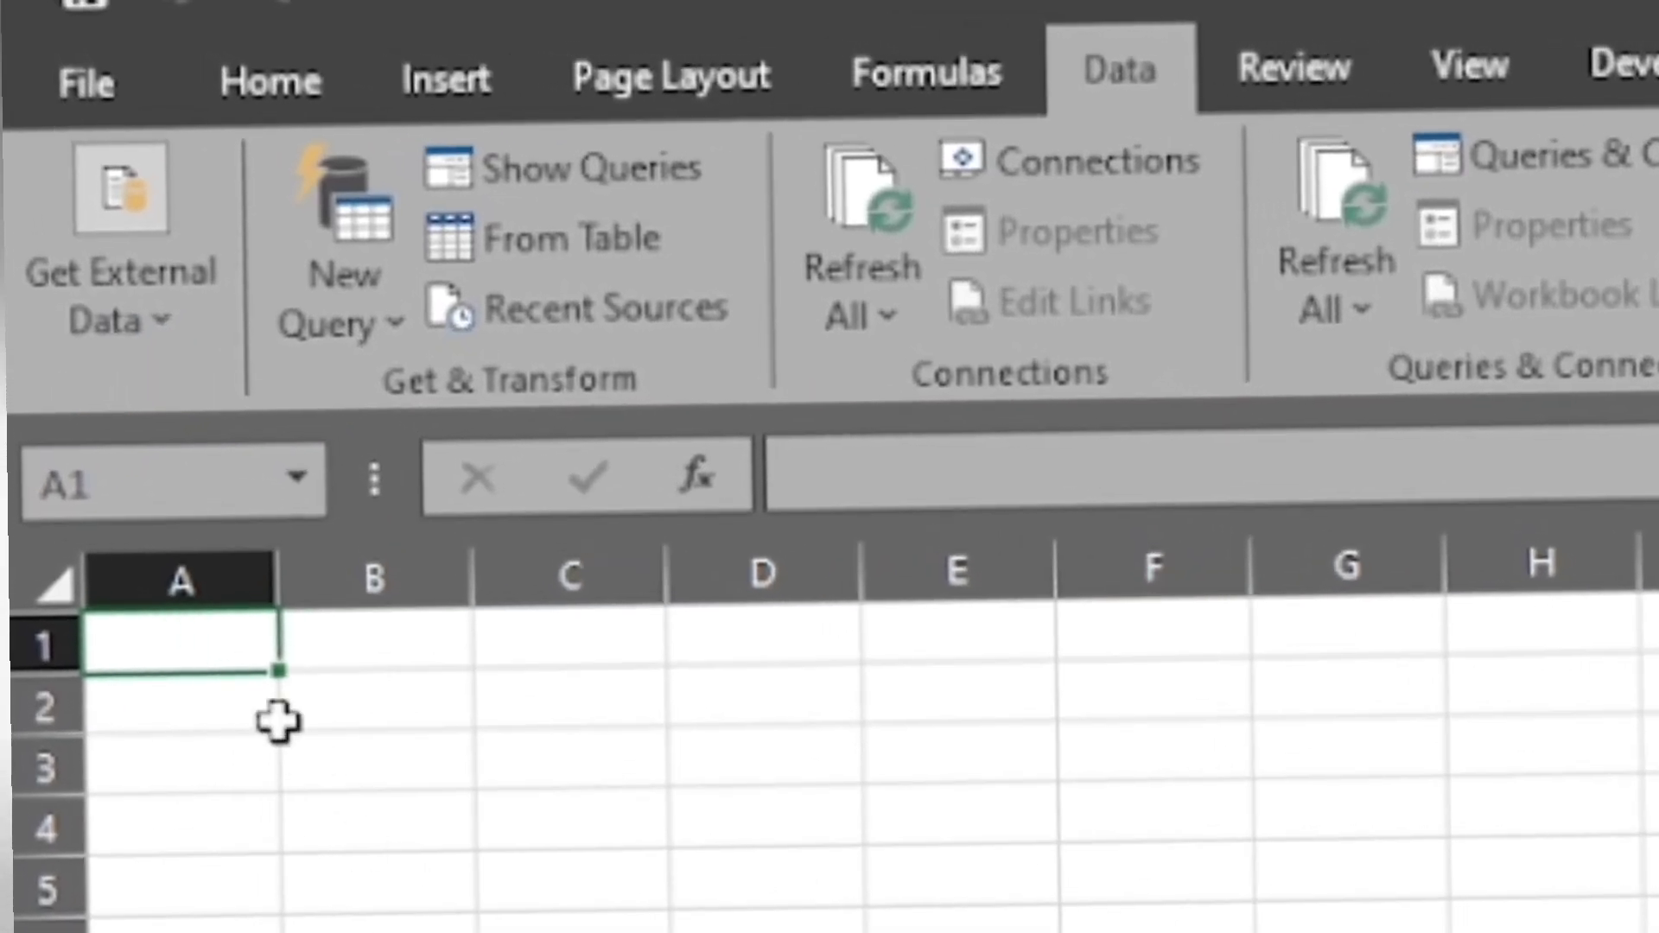
{"action": "left_click", "coordinate": [116, 338]}
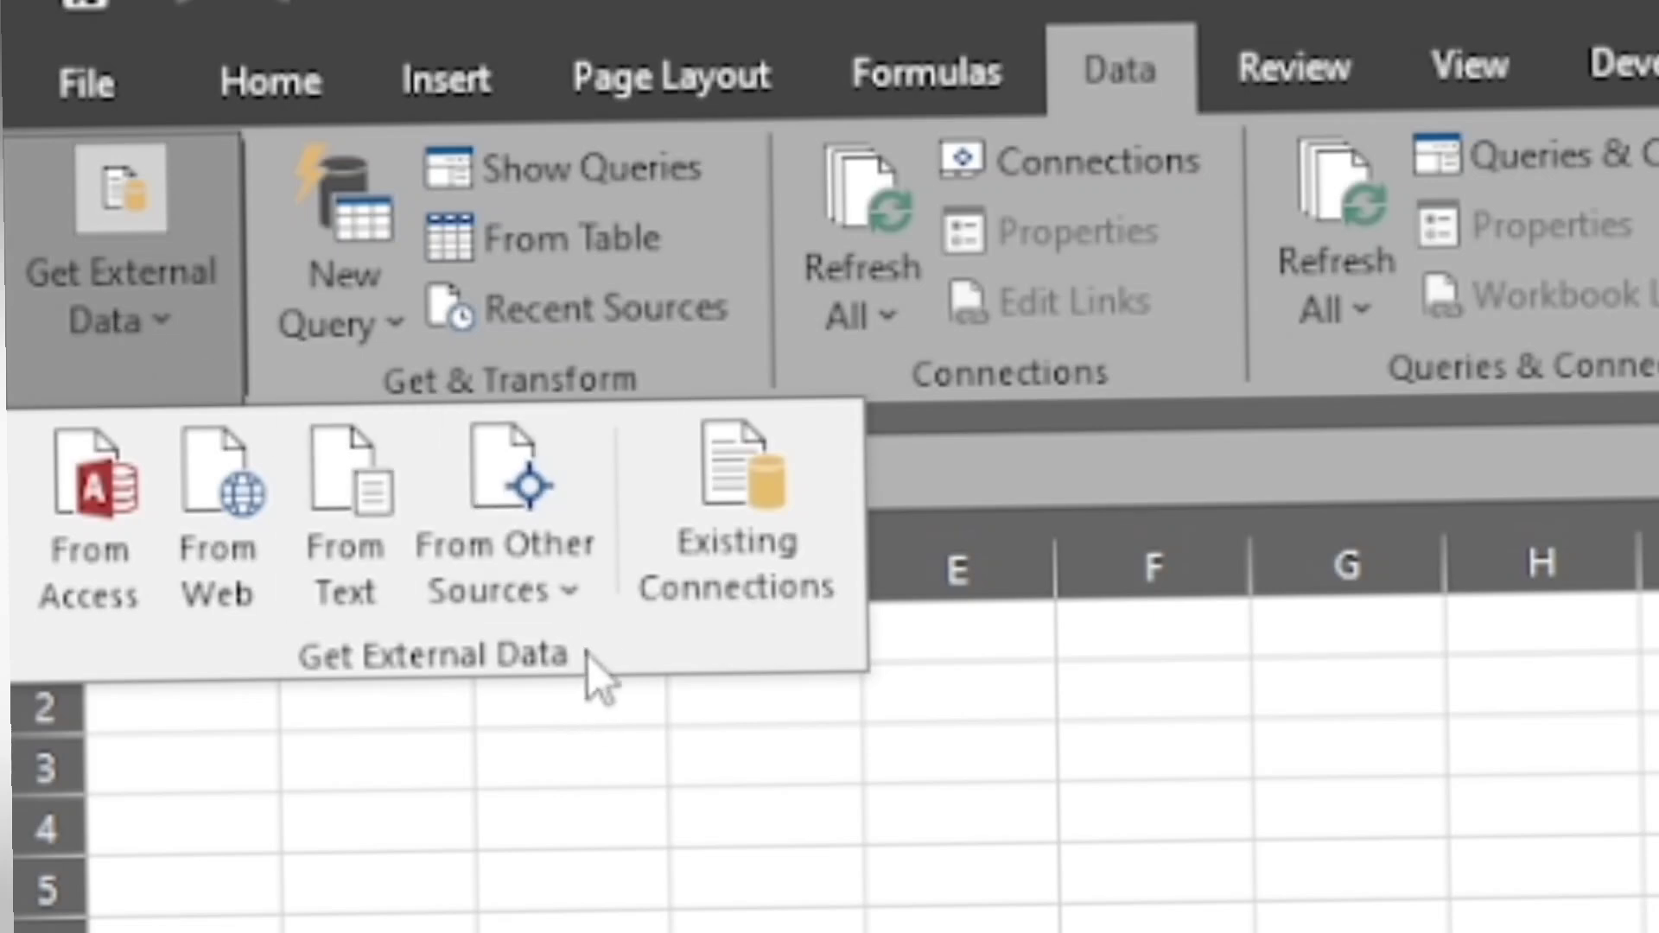
{"action": "left_click", "coordinate": [582, 611]}
{"action": "left_click", "coordinate": [584, 611]}
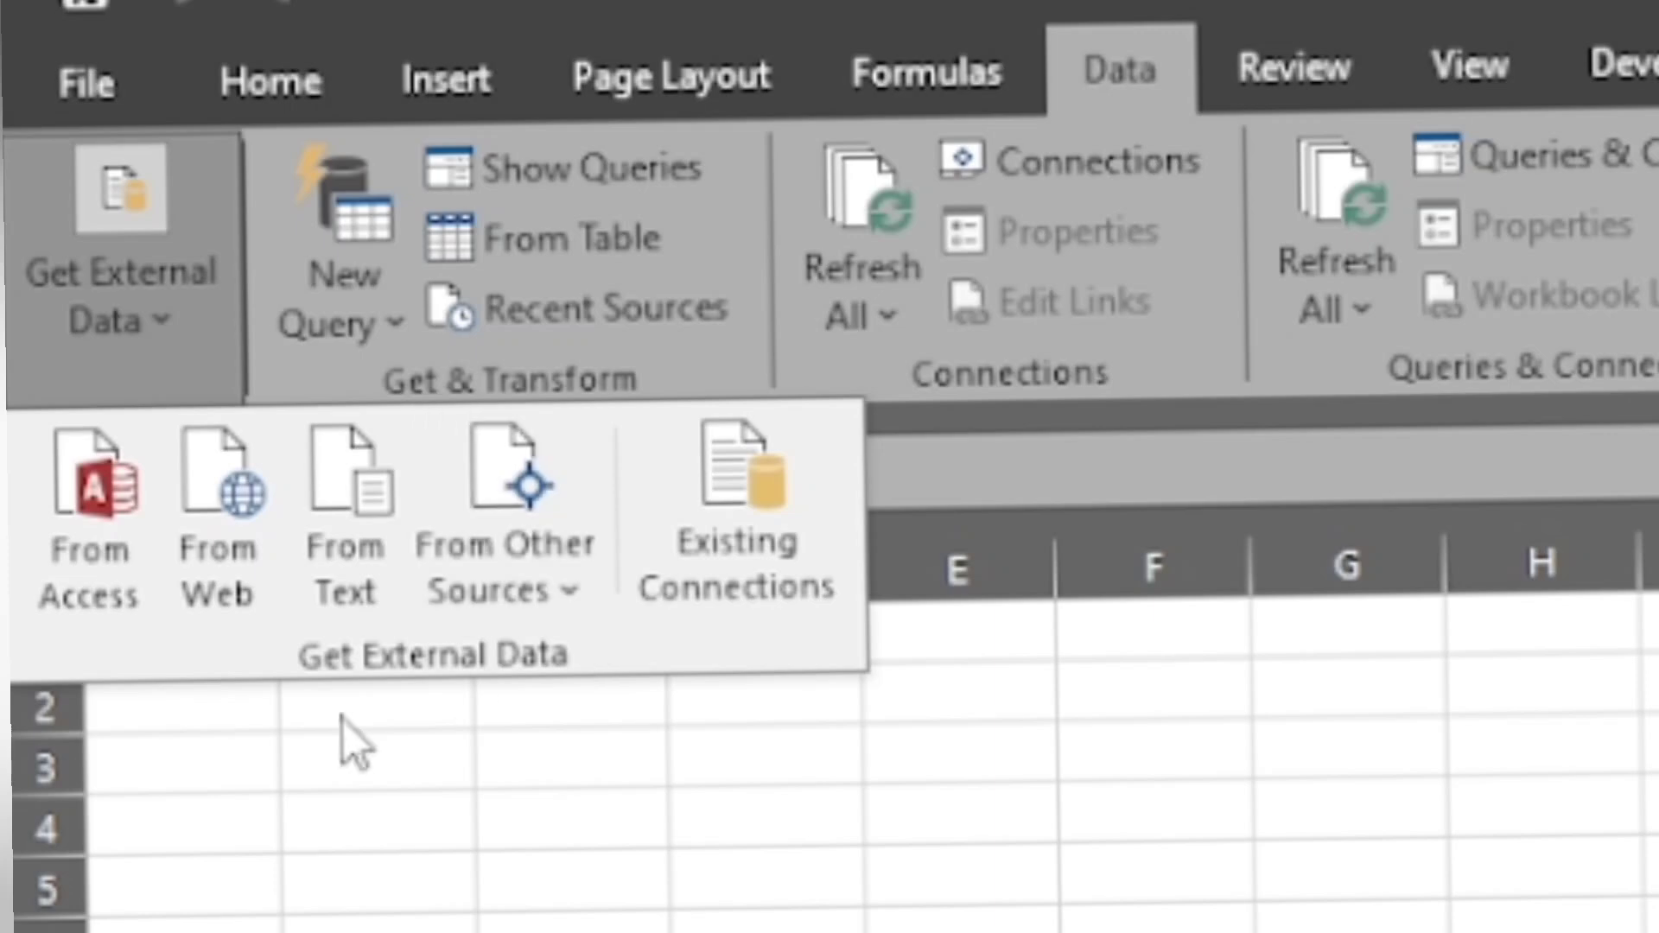
{"action": "left_click", "coordinate": [961, 781]}
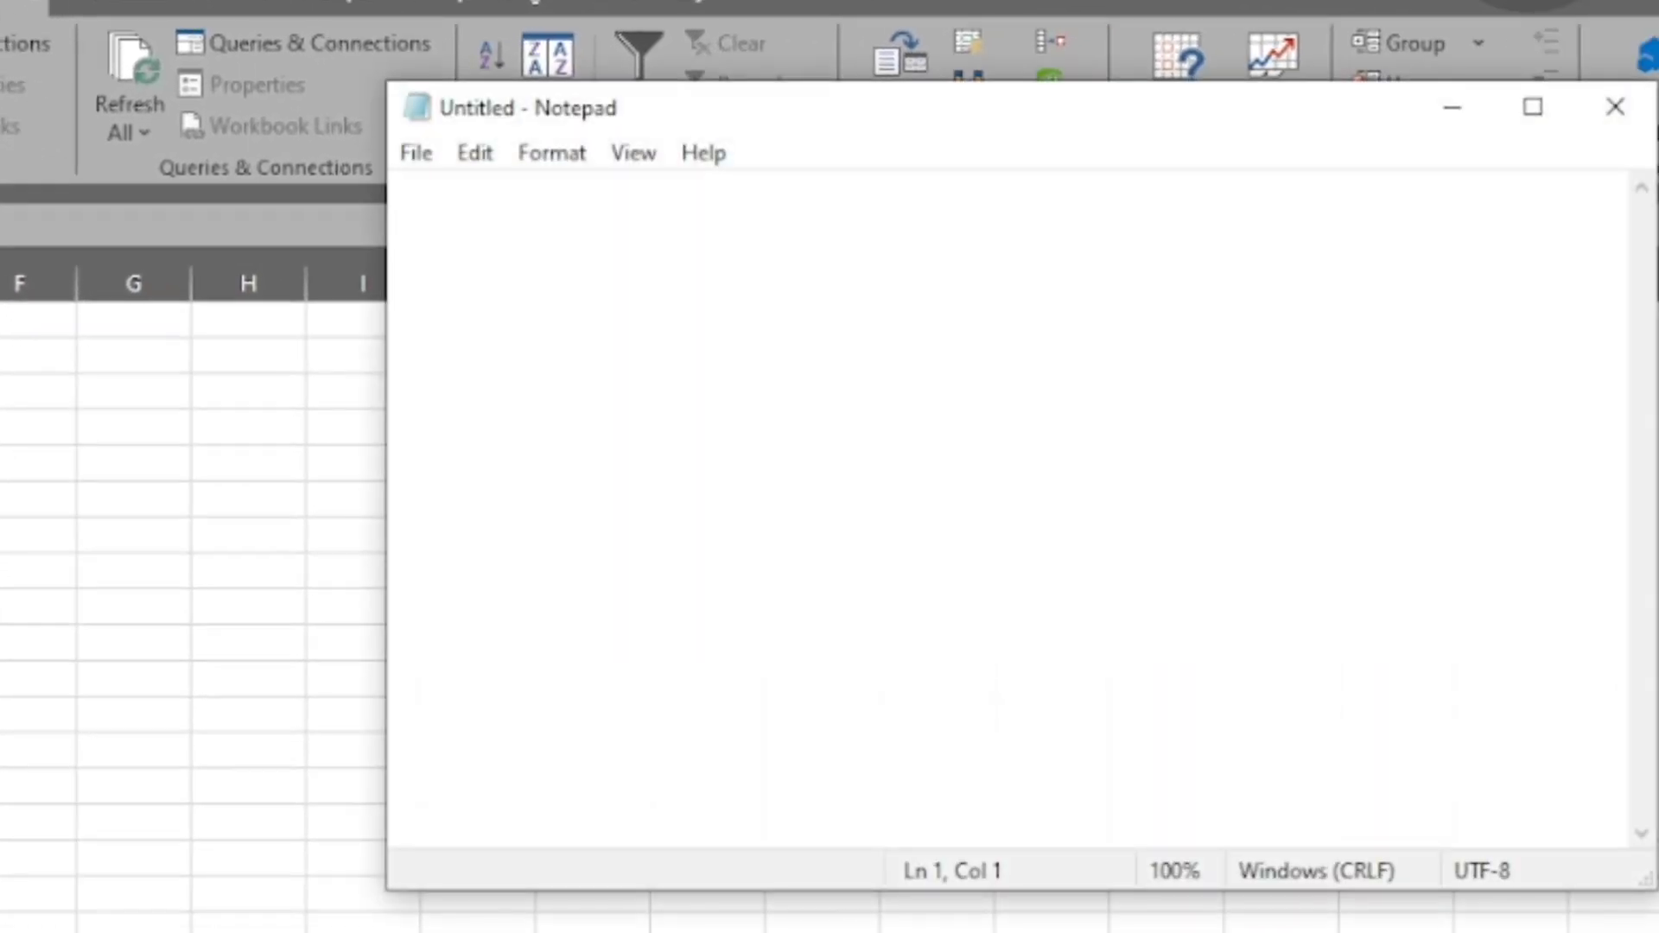
- Write the space-separated header NAME AGE SALARY in a blank Notepad file, followed by a row with a first name, 30 and 150000
{"action": "type", "text": "N"}
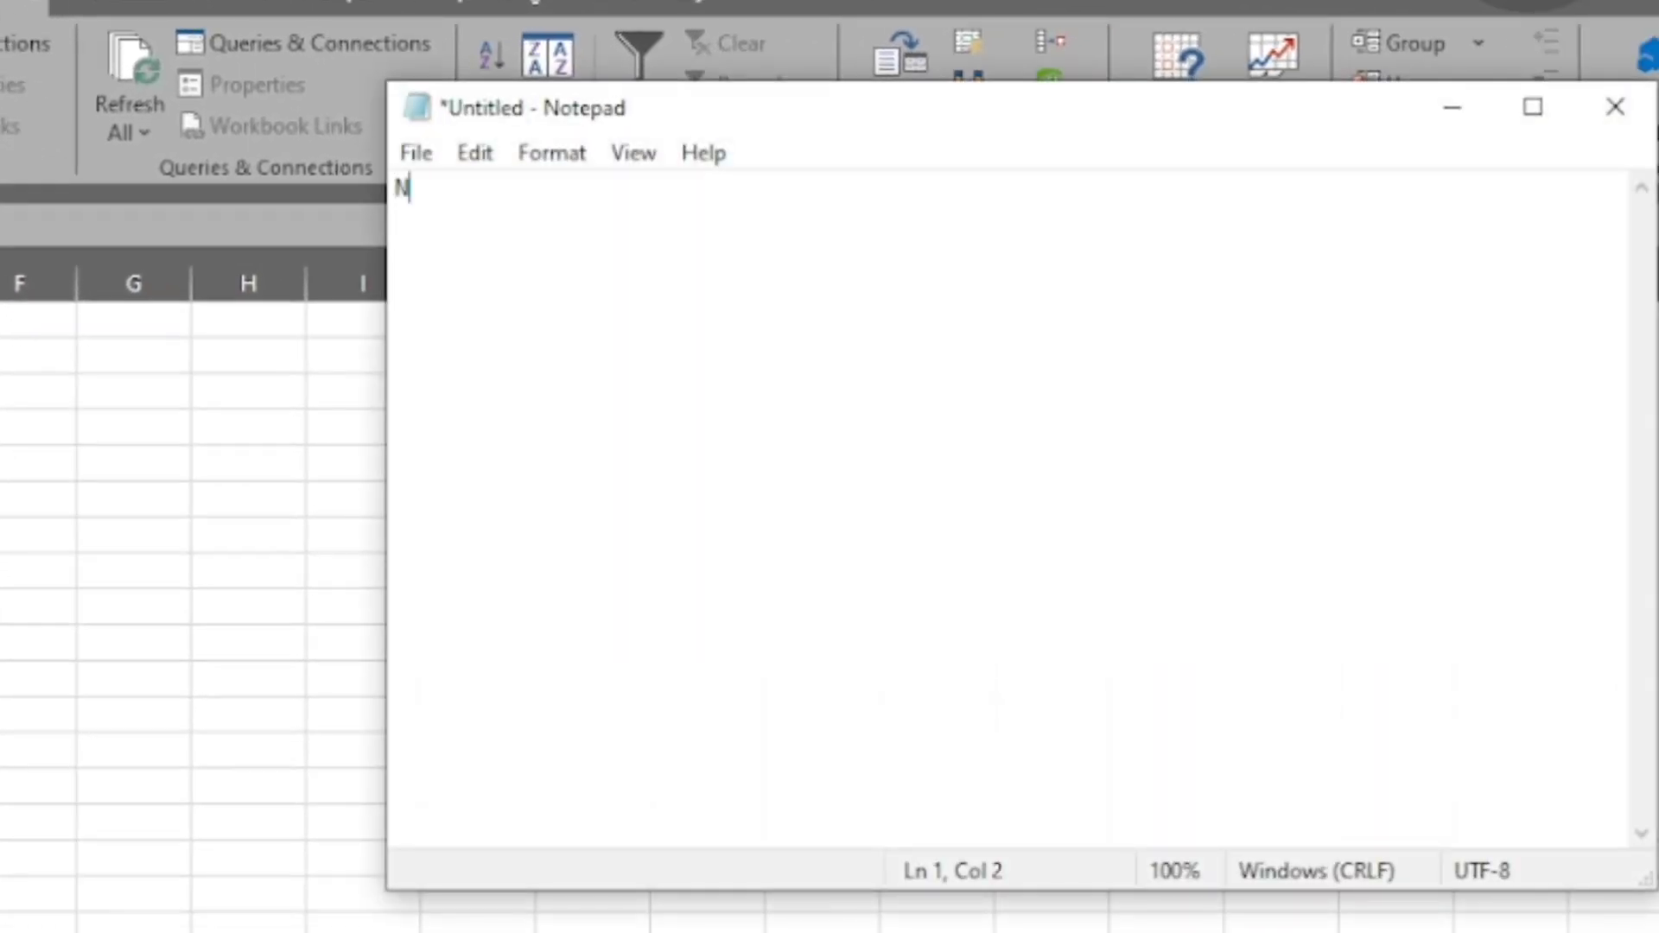
{"action": "type", "text": "AME AGE SALARY"}
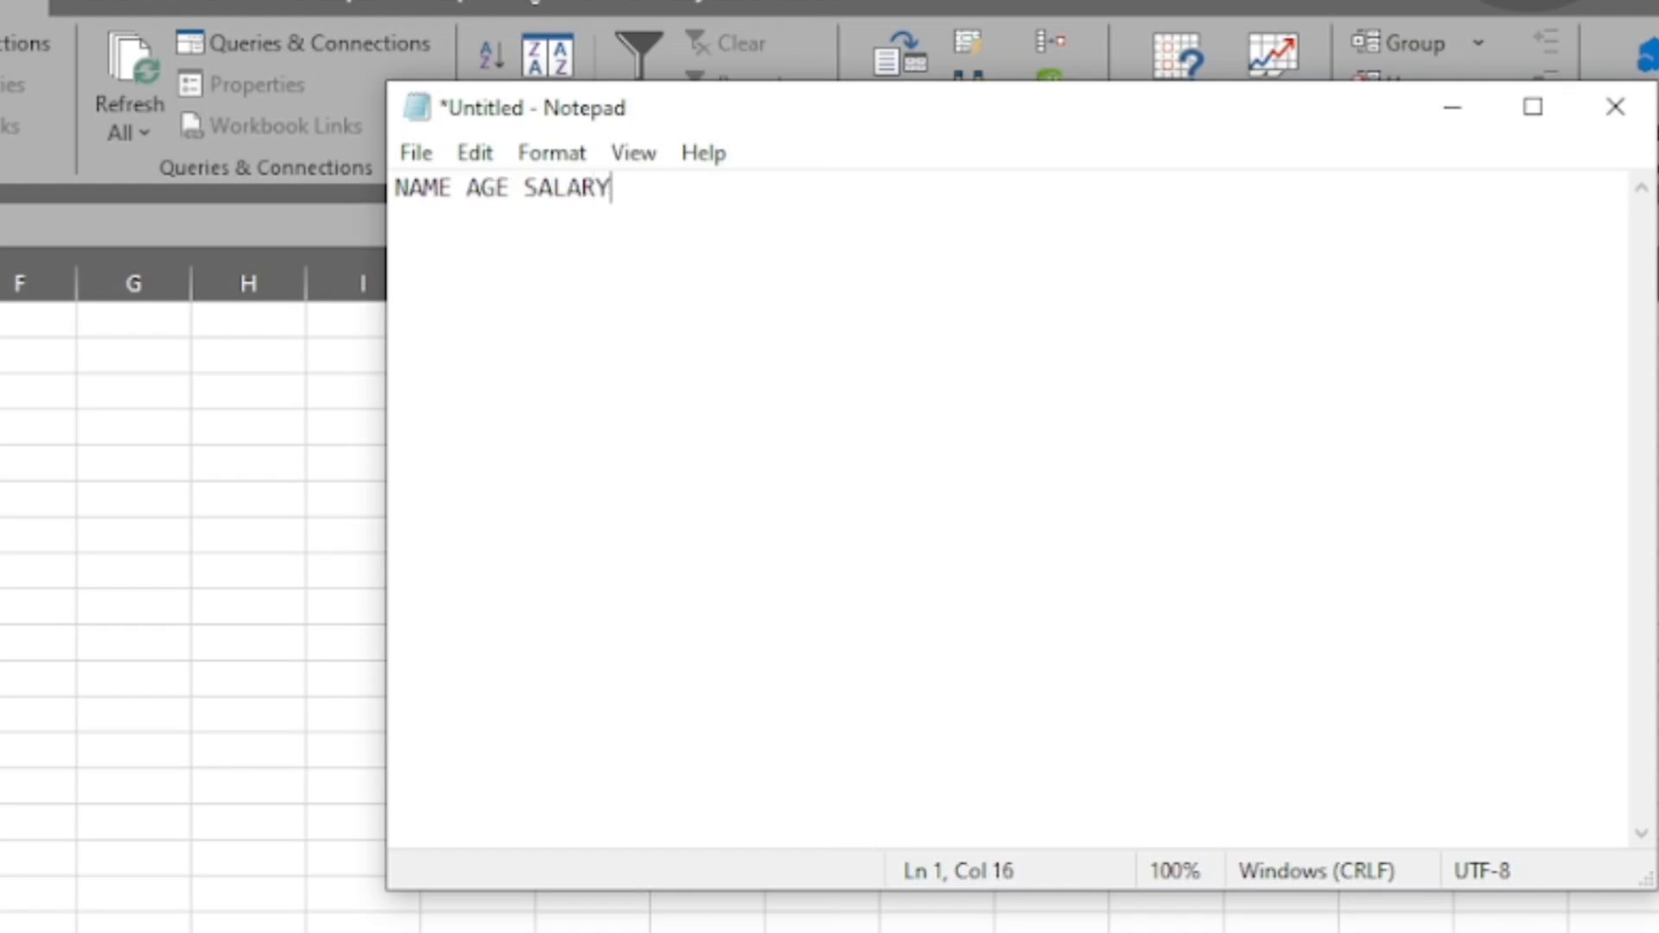
{"action": "key", "text": "Return"}
{"action": "type", "text": "ROCKY 30"}
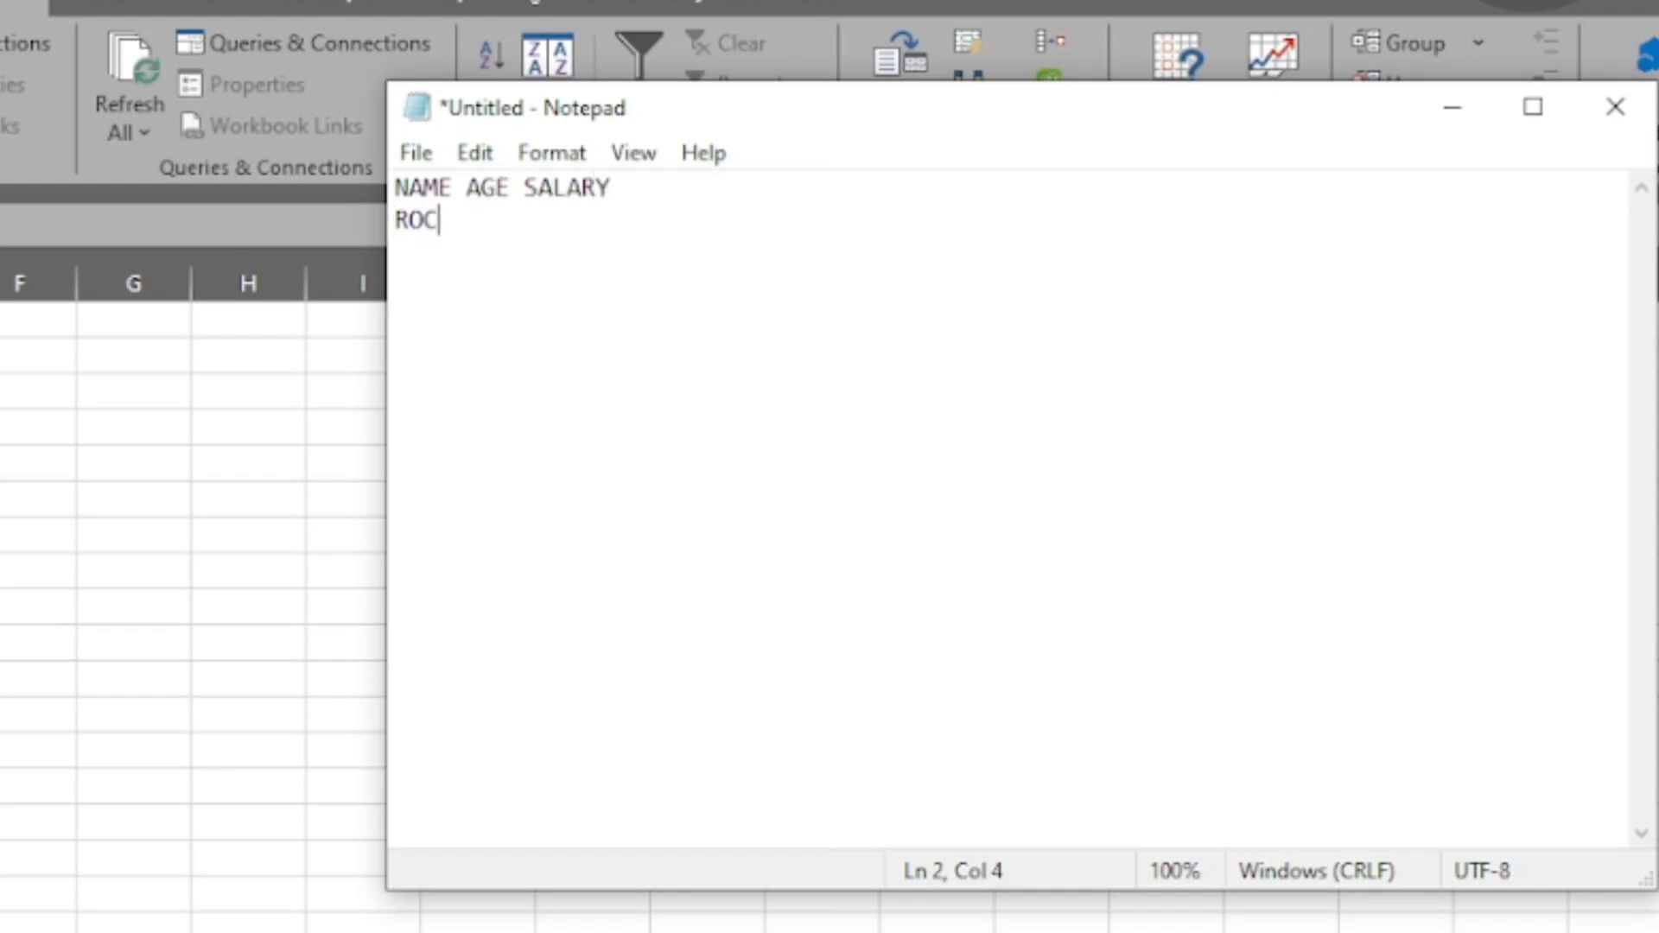
{"action": "key", "text": "Tab"}
{"action": "type", "text": "150000"}
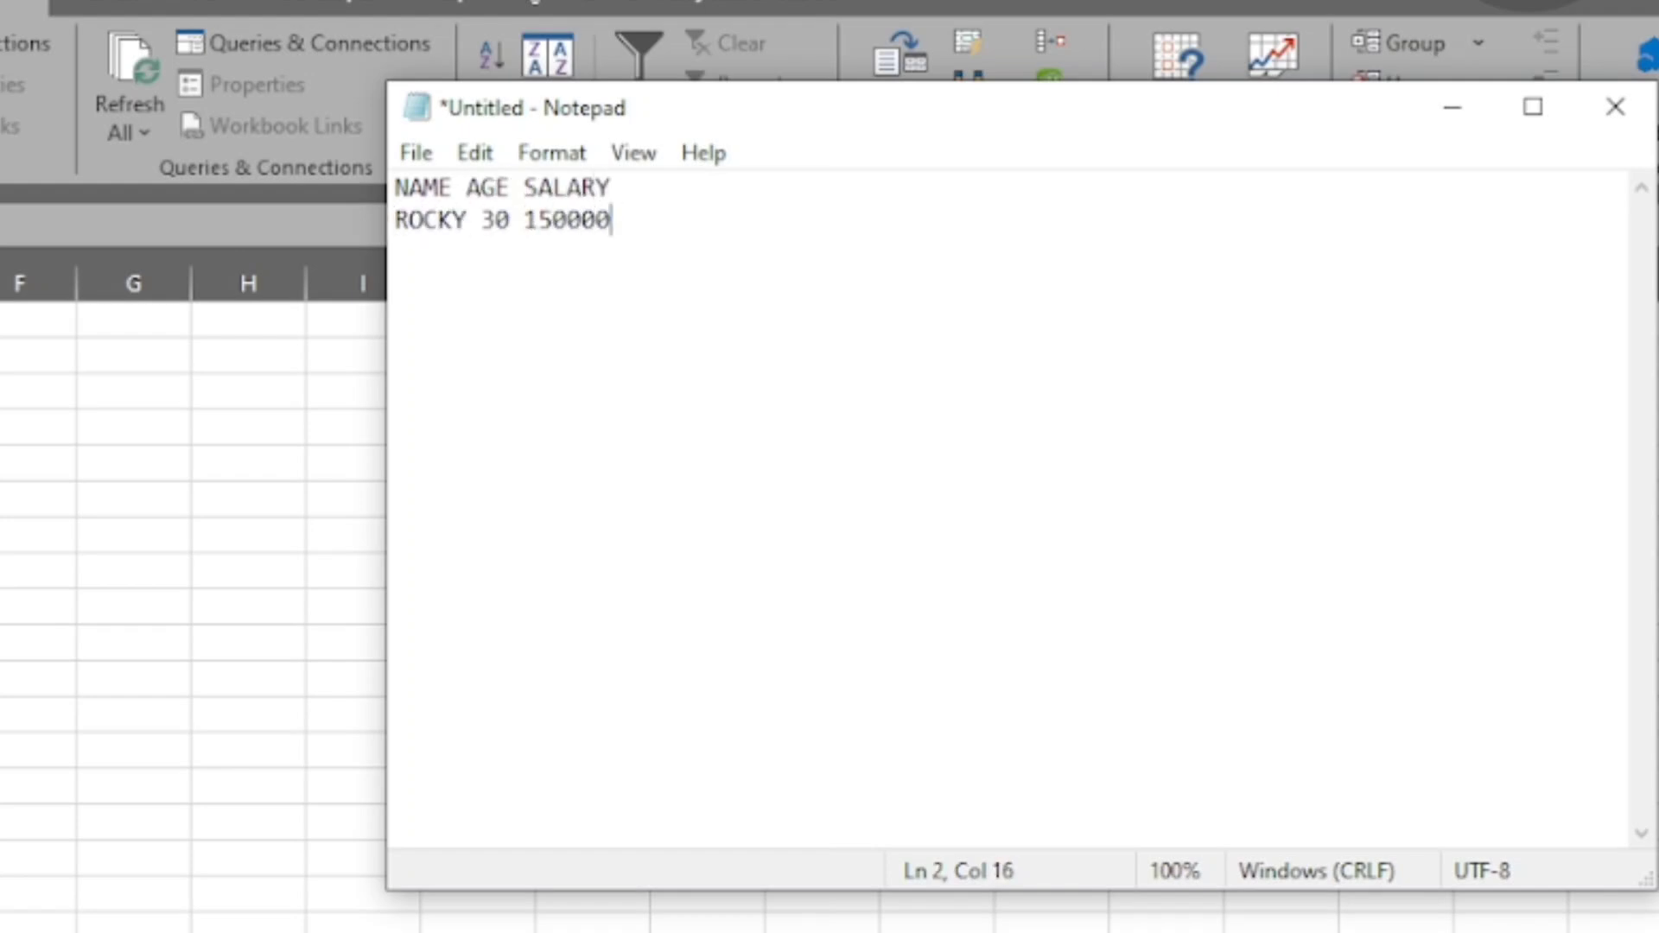
- Save the text file in the Downloads folder under the name CONNECT EXCEL
{"action": "key", "text": "ctrl+s"}
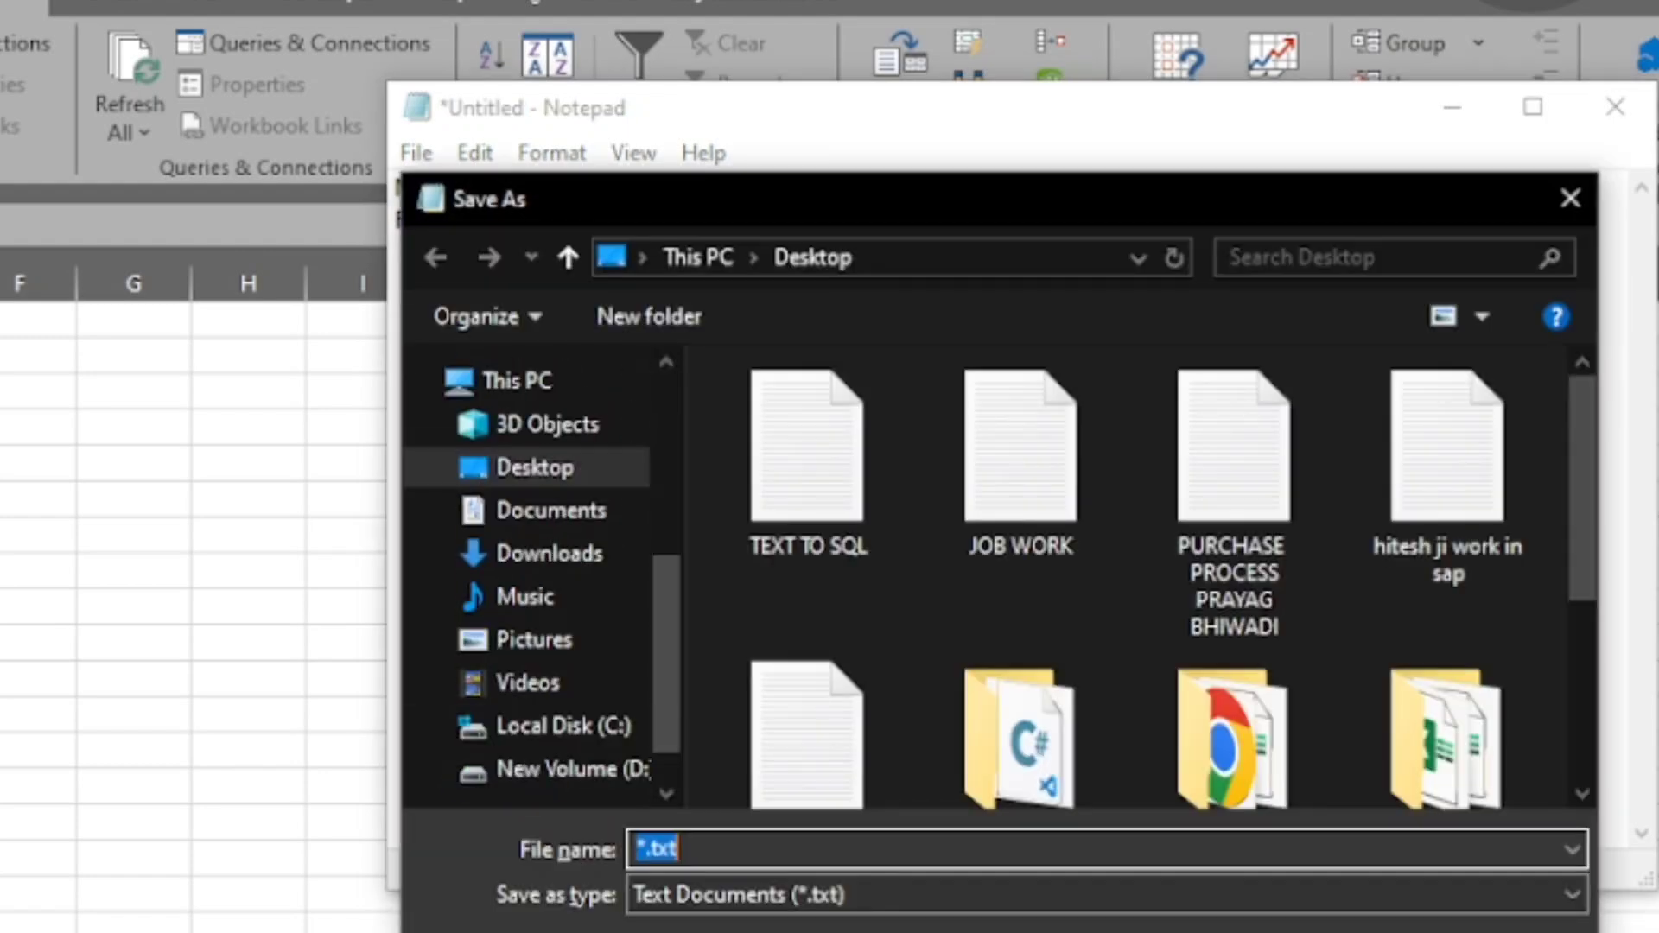
{"action": "left_click", "coordinate": [553, 557]}
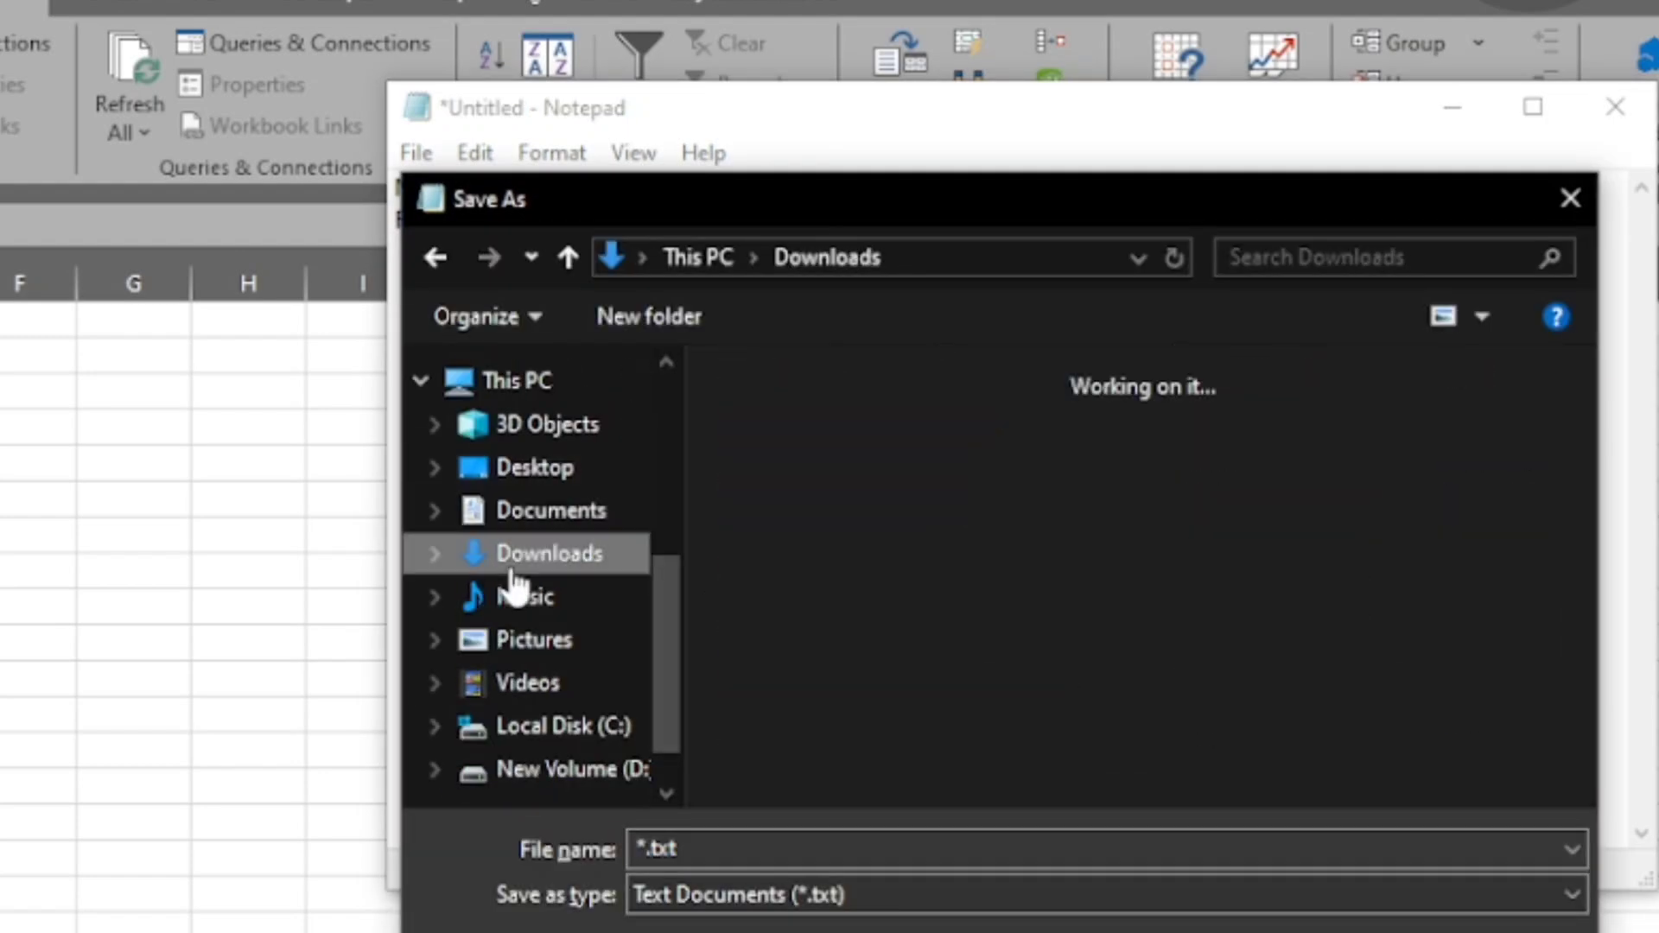
{"action": "type", "text": "LINK DATA EXCEL"}
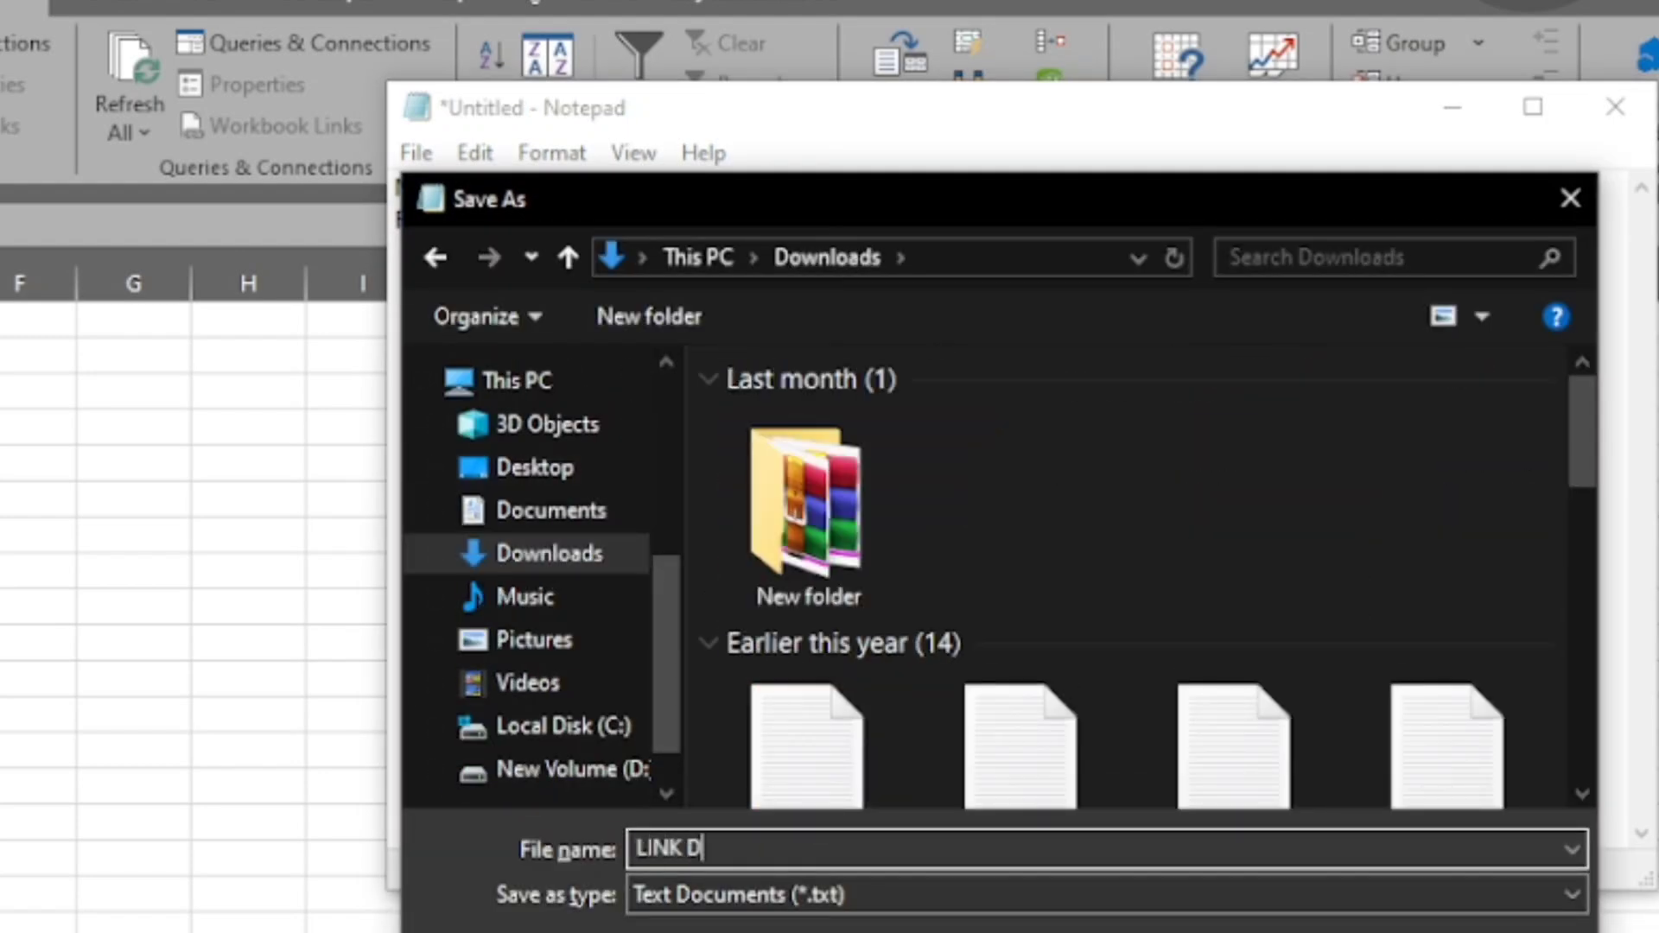
{"action": "key", "text": "BackSpace"}
{"action": "key", "text": "BackSpace"}
{"action": "key", "text": "BackSpace"}
{"action": "key", "text": "BackSpace"}
{"action": "key", "text": "BackSpace"}
{"action": "key", "text": "BackSpace"}
{"action": "key", "text": "BackSpace"}
{"action": "key", "text": "BackSpace"}
{"action": "key", "text": "BackSpace"}
{"action": "key", "text": "BackSpace"}
{"action": "key", "text": "BackSpace"}
{"action": "key", "text": "BackSpace"}
{"action": "key", "text": "BackSpace"}
{"action": "key", "text": "BackSpace"}
{"action": "key", "text": "BackSpace"}
{"action": "type", "text": "CONNECT EXCEL"}
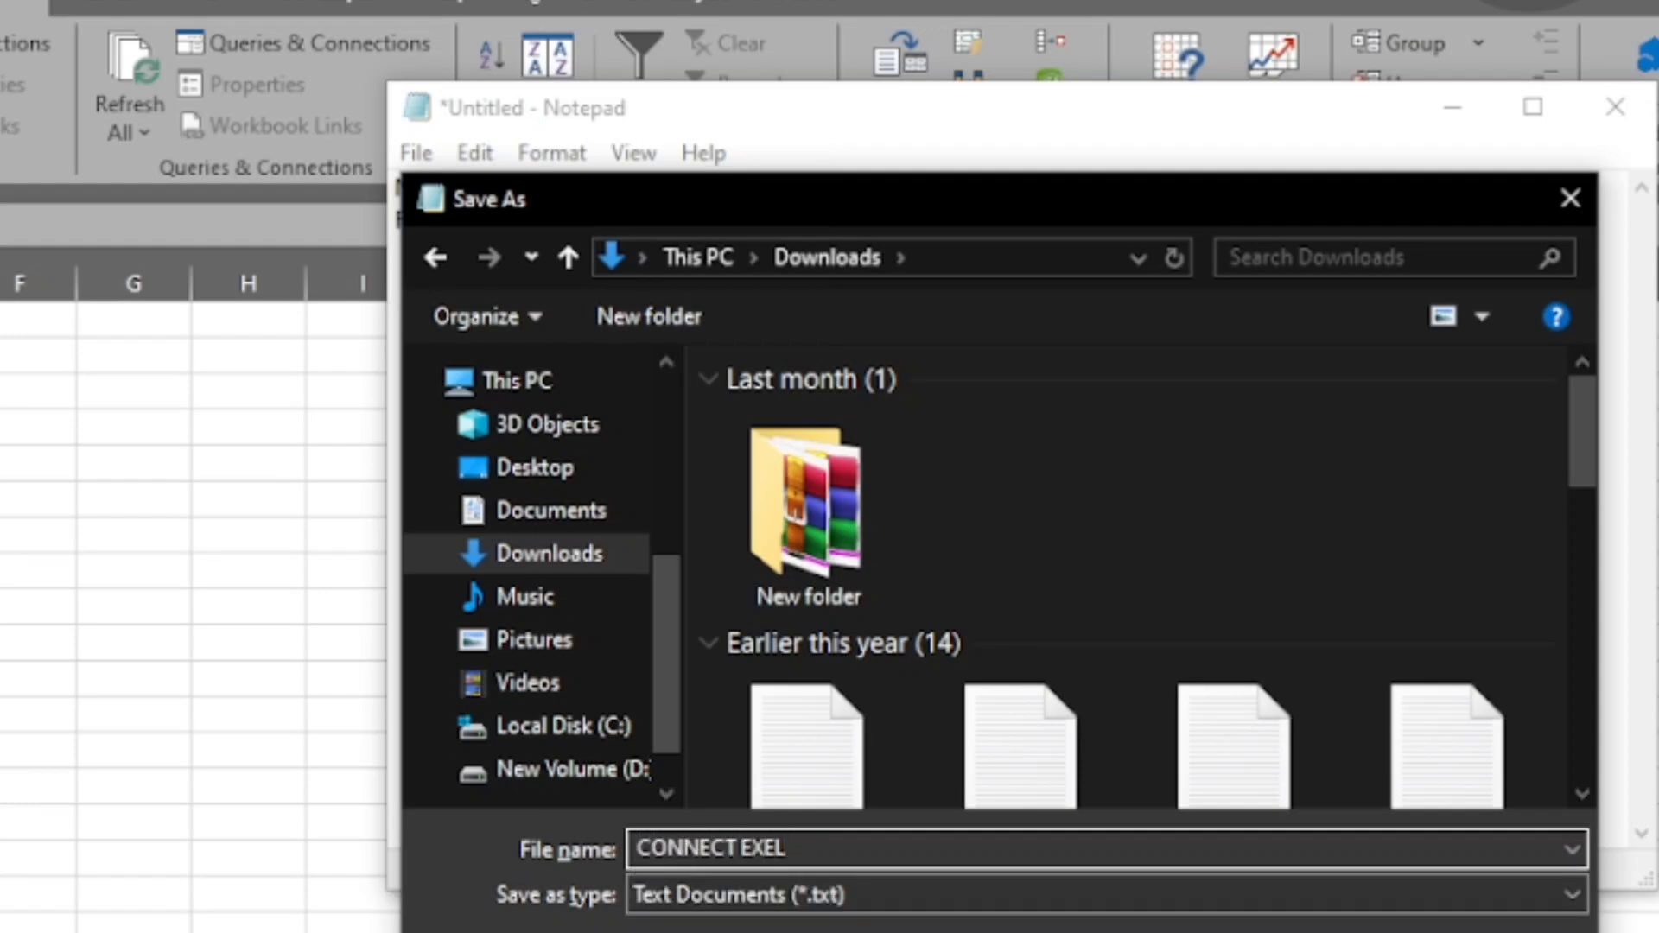
{"action": "key", "text": "Return"}
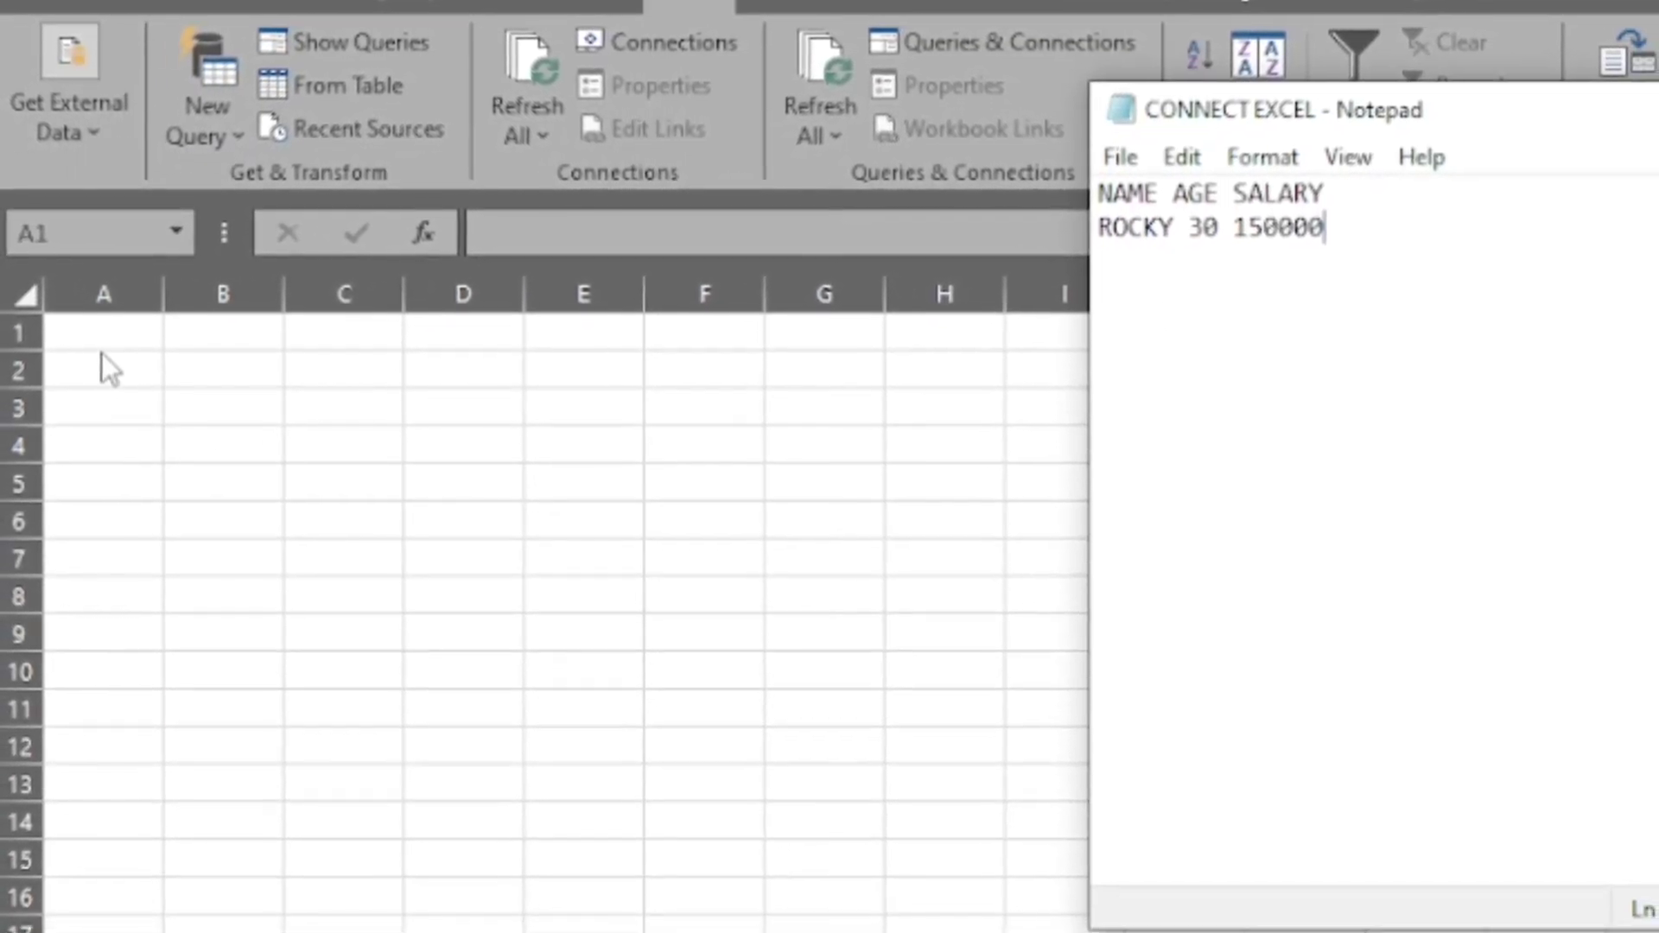
- Switch to Excel and start importing the CONNECT EXCEL text file from Downloads as external data, with cell A1 selected
{"action": "left_click", "coordinate": [101, 341]}
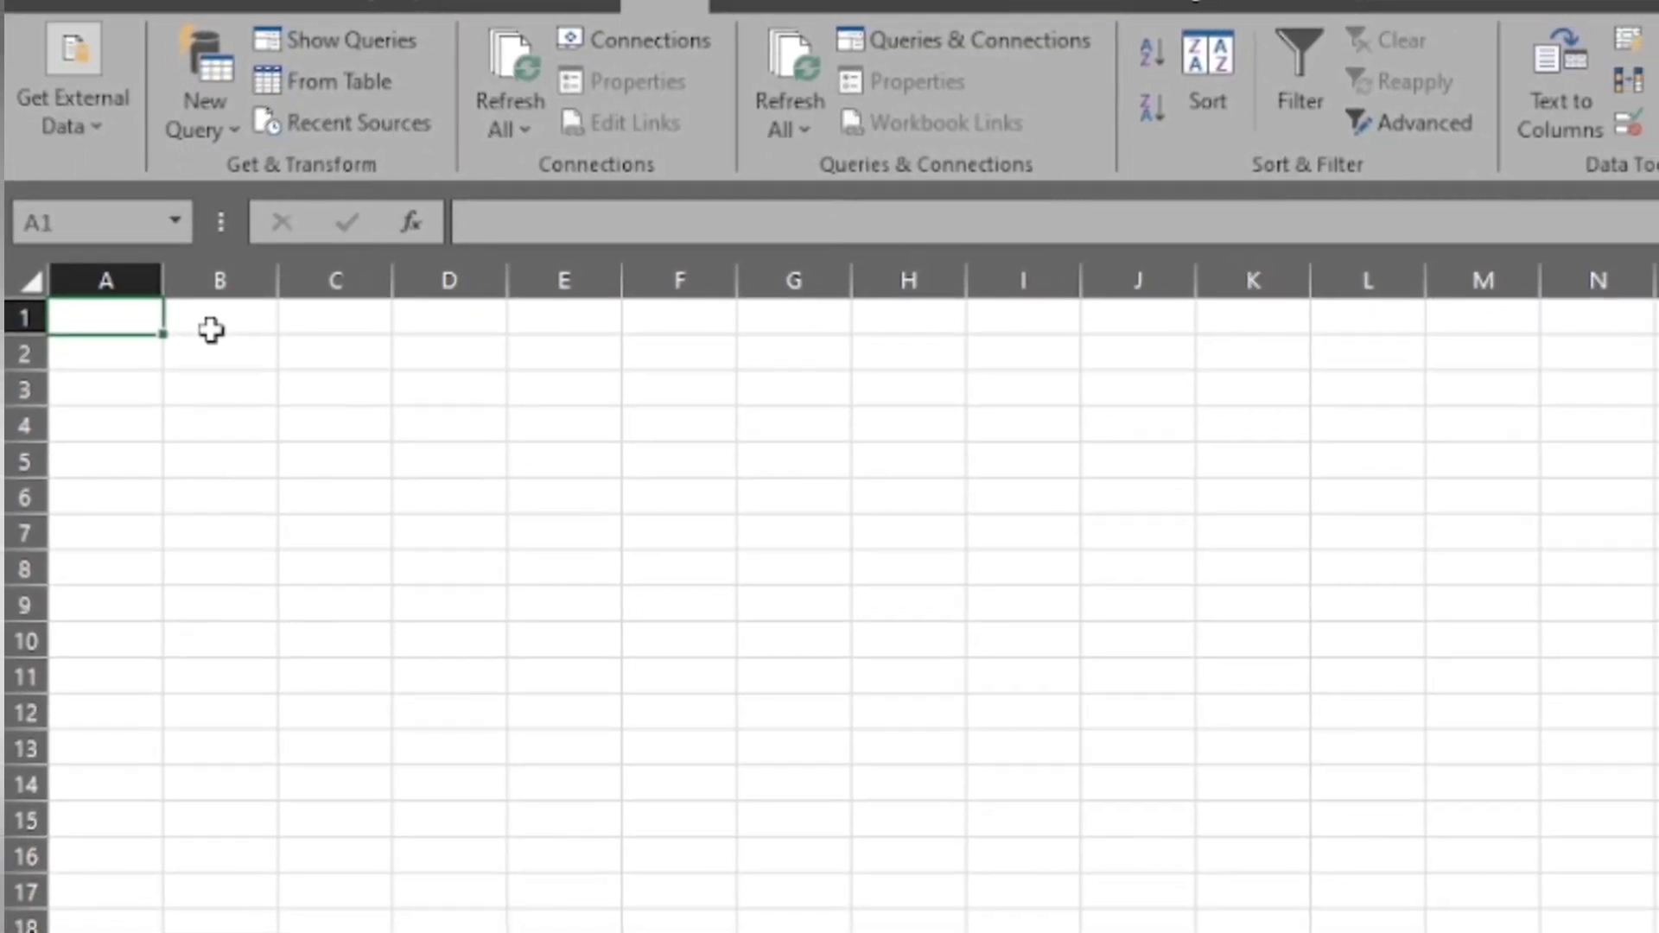
{"action": "left_click", "coordinate": [78, 92]}
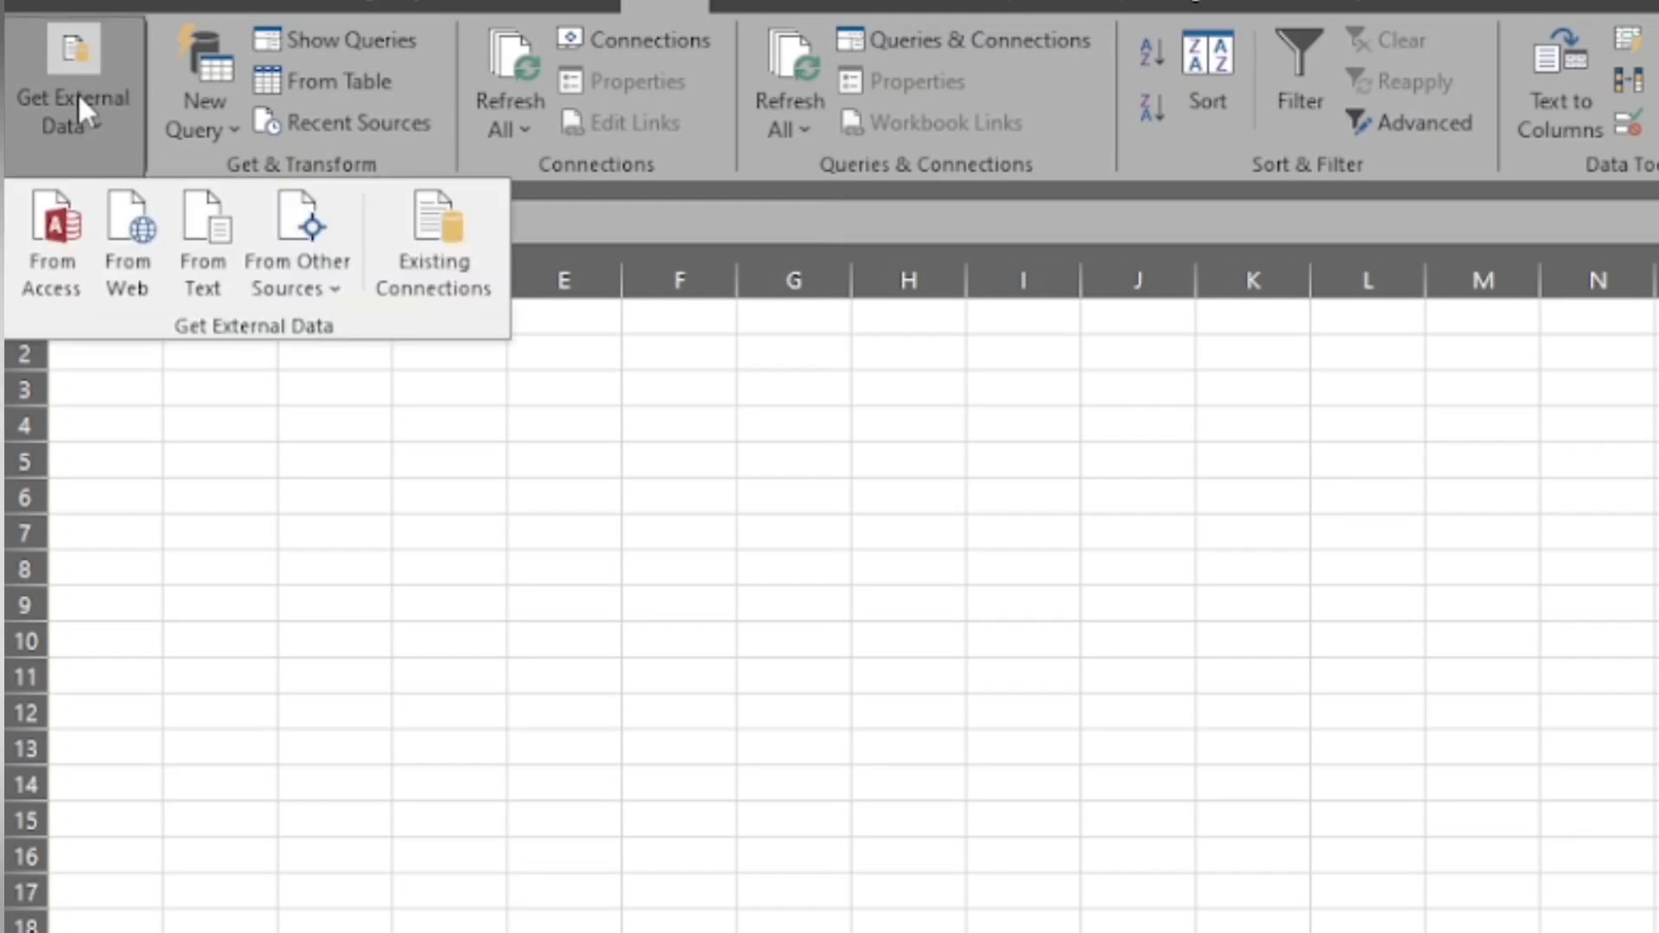
{"action": "left_click", "coordinate": [202, 292]}
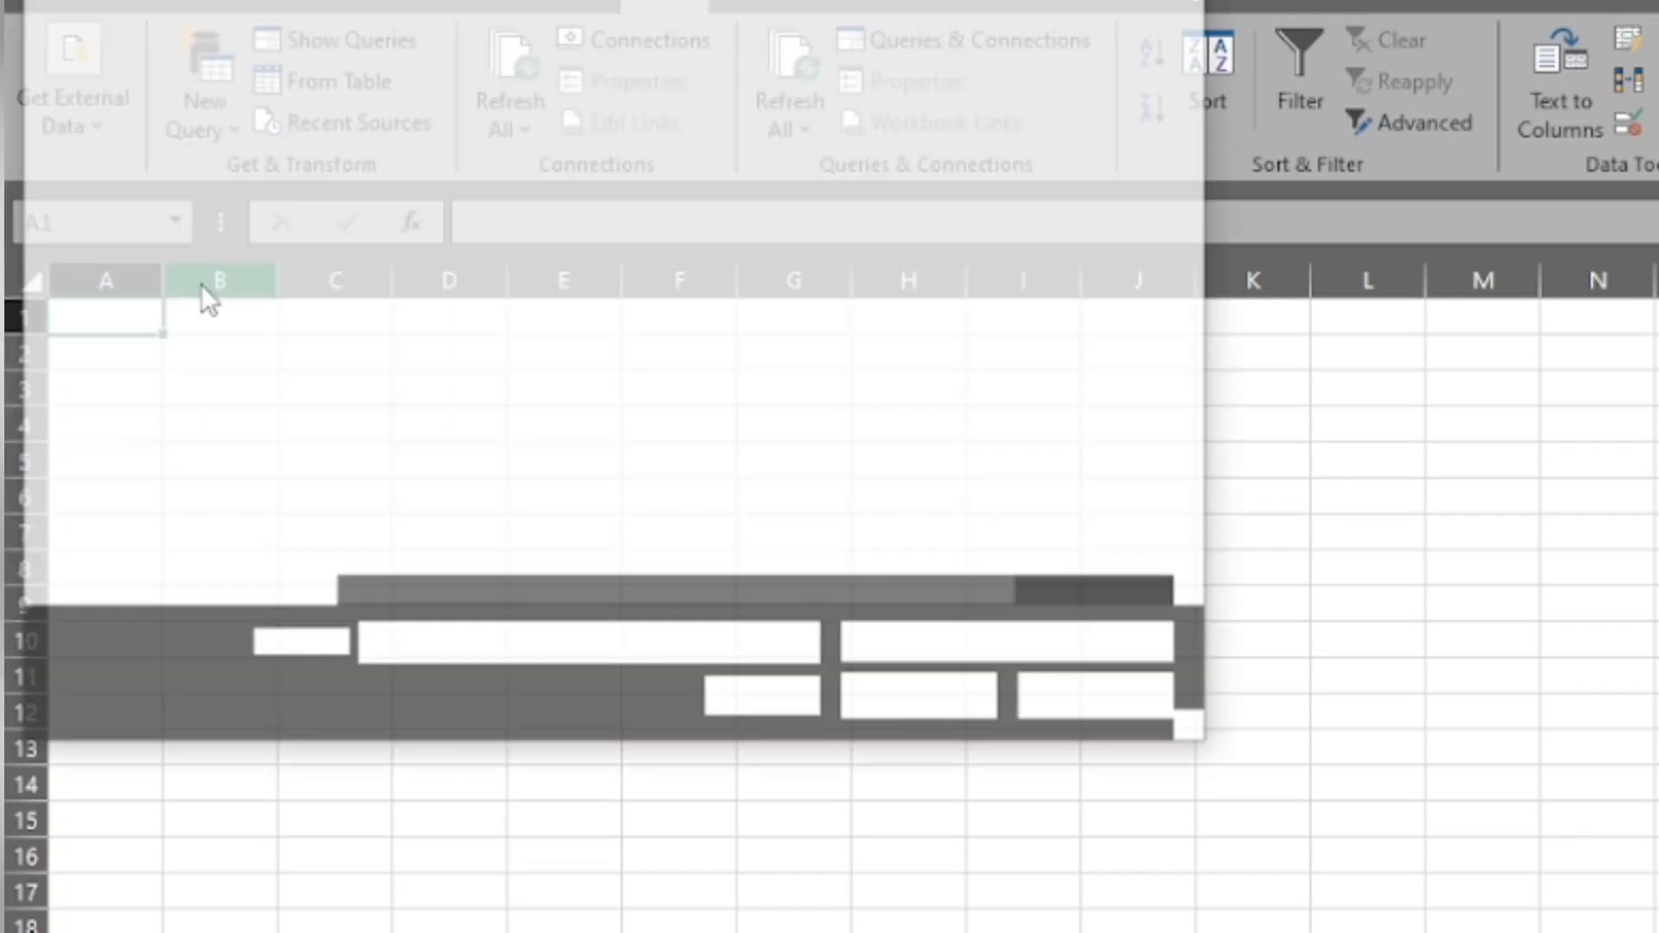
{"action": "left_click", "coordinate": [192, 345]}
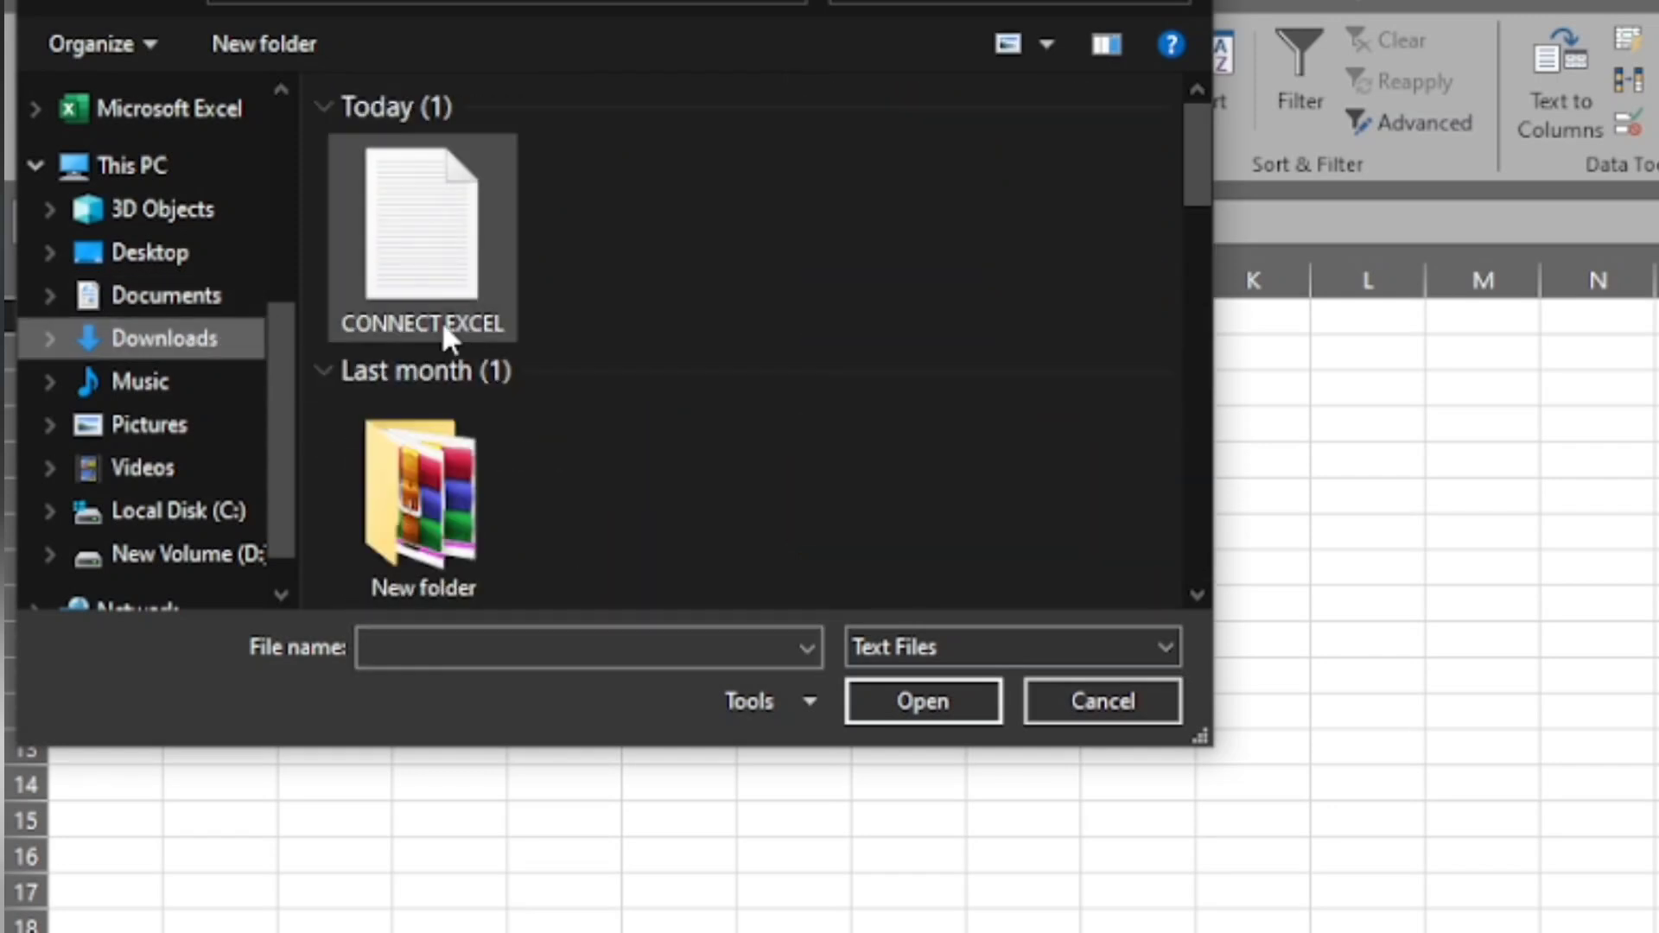
{"action": "left_click", "coordinate": [470, 307]}
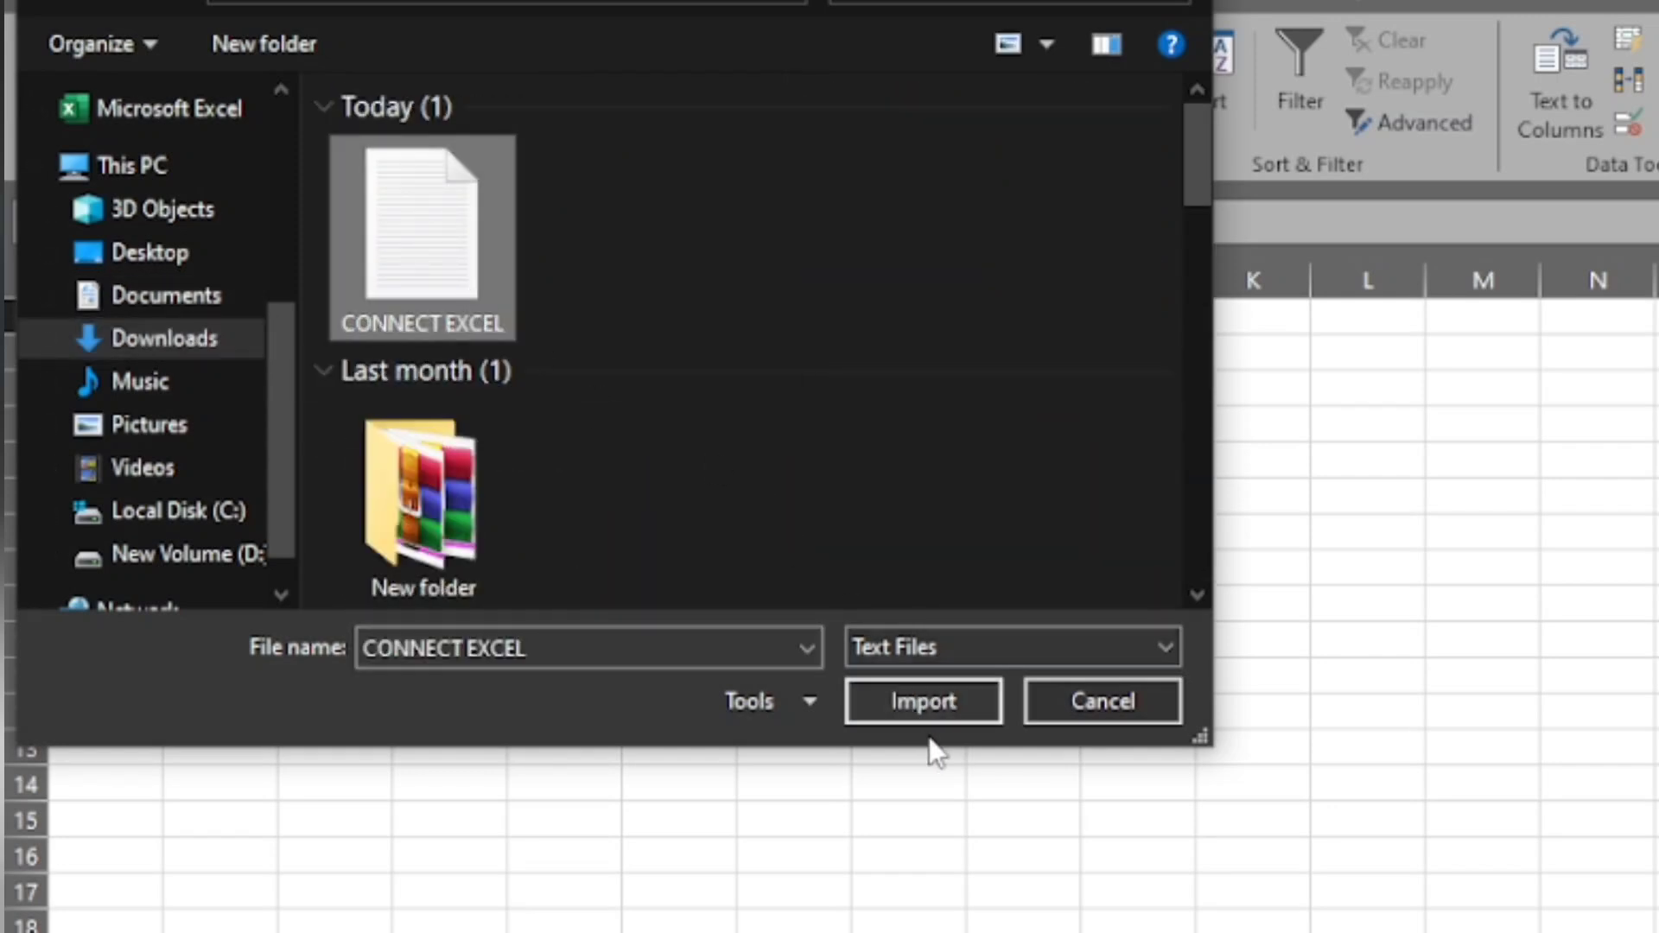
{"action": "left_click", "coordinate": [950, 707]}
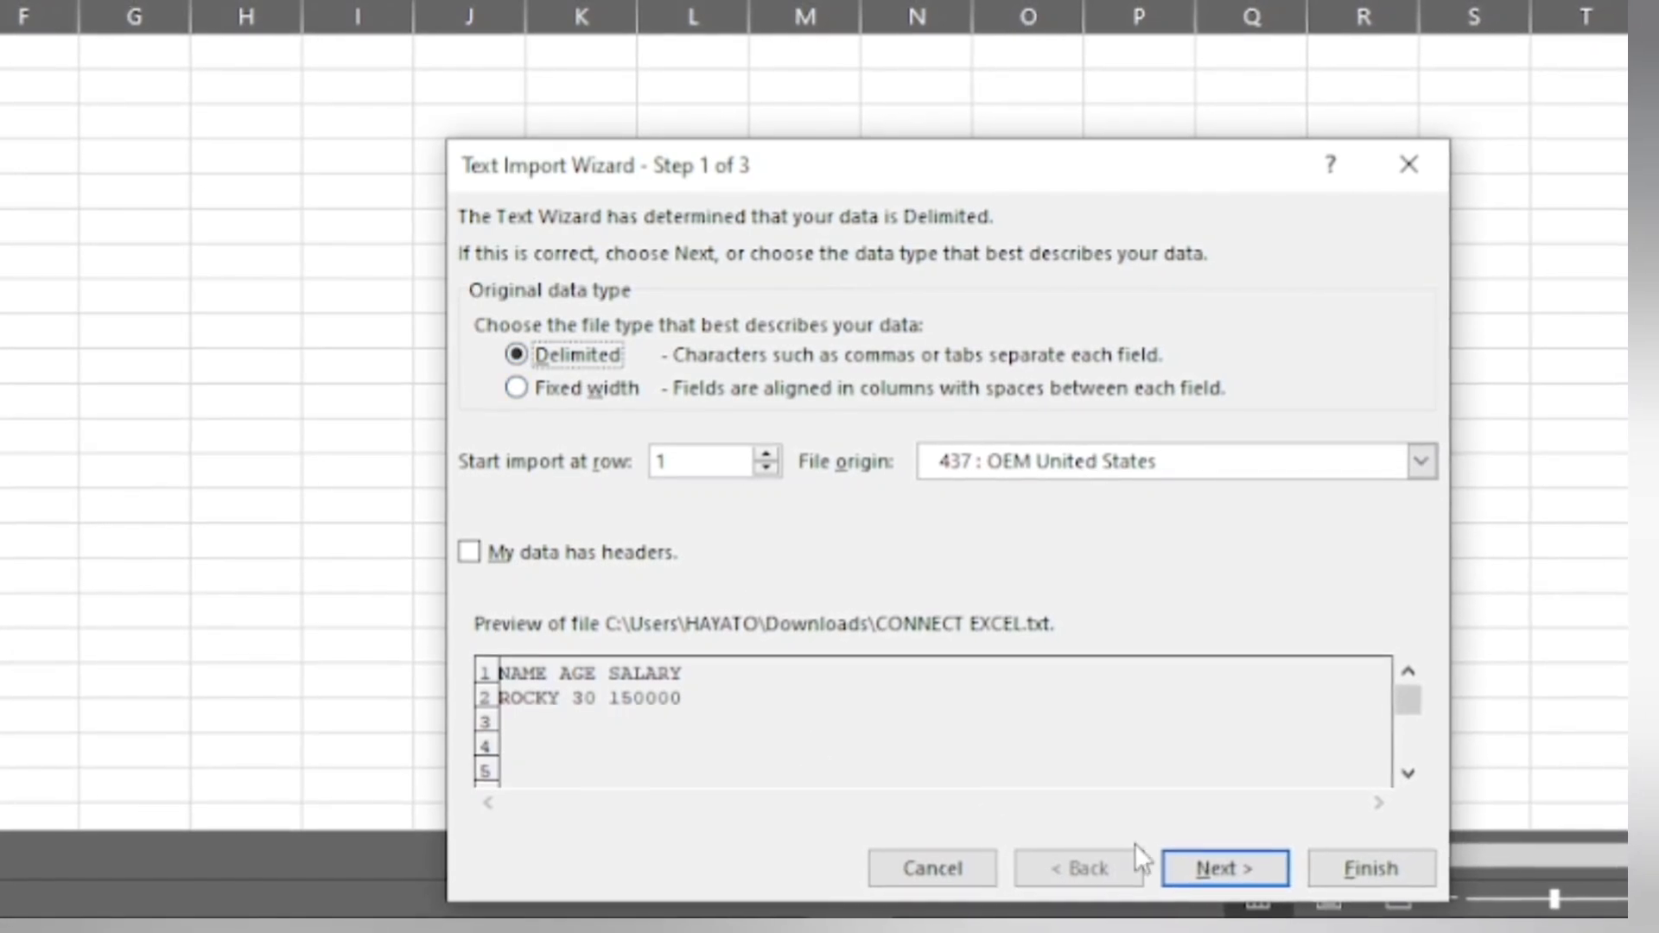
- Import the text as delimited data with Space instead of Tab as the delimiter, keeping the General column format, and finish the wizard
{"action": "left_click", "coordinate": [1177, 864]}
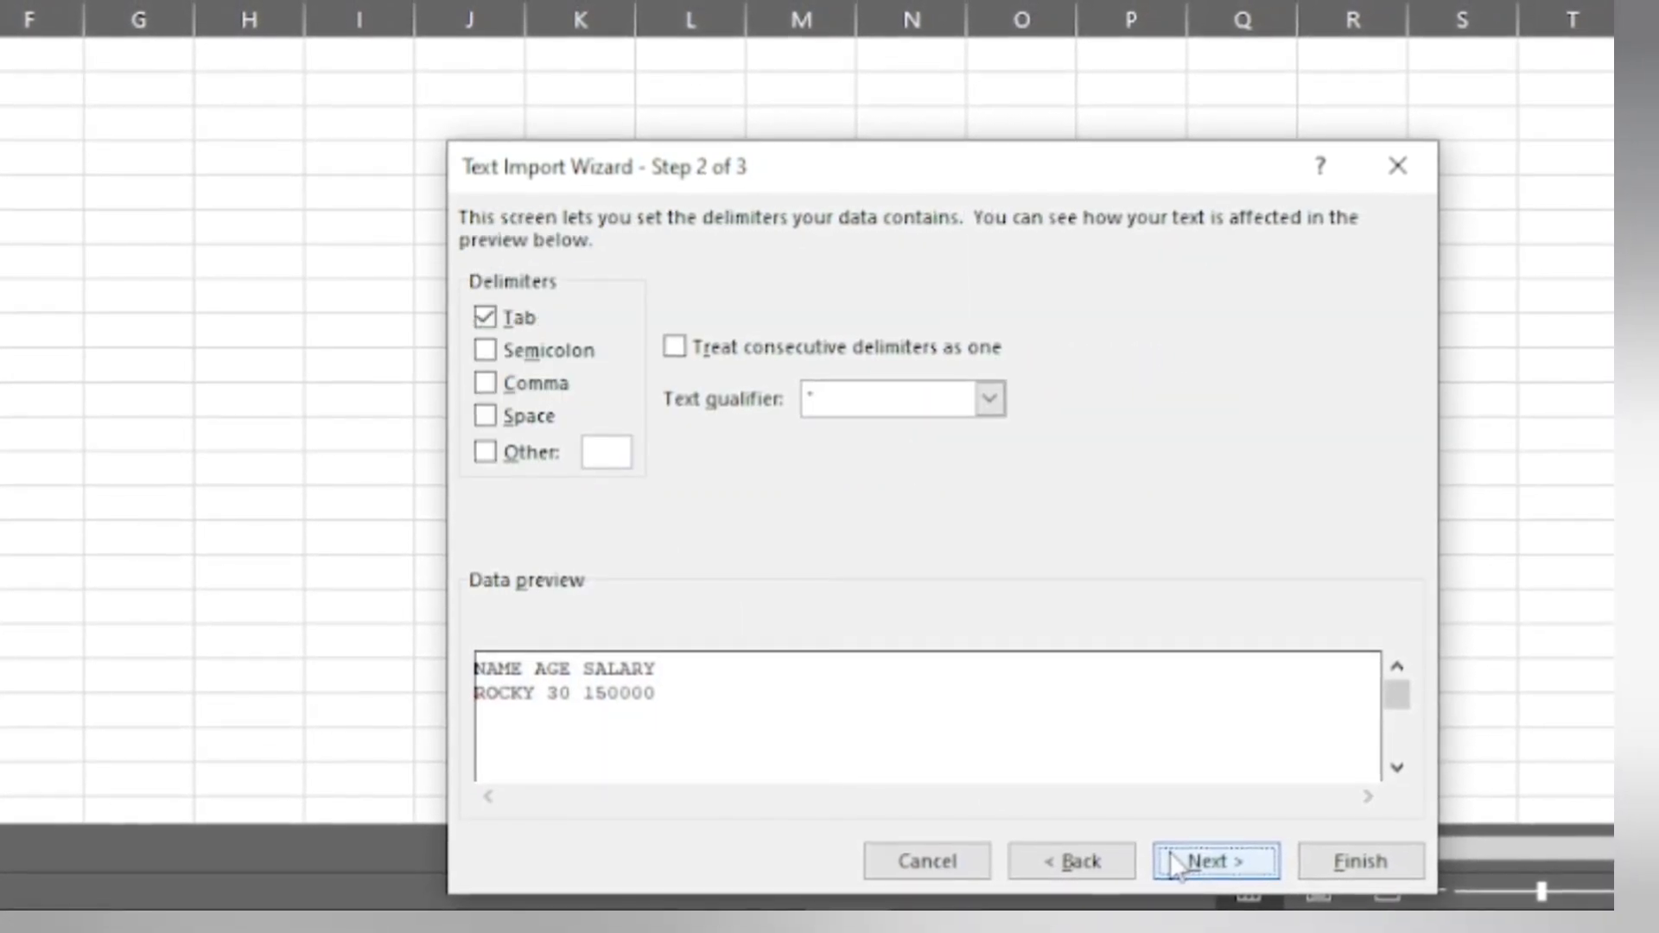
{"action": "left_click", "coordinate": [511, 318]}
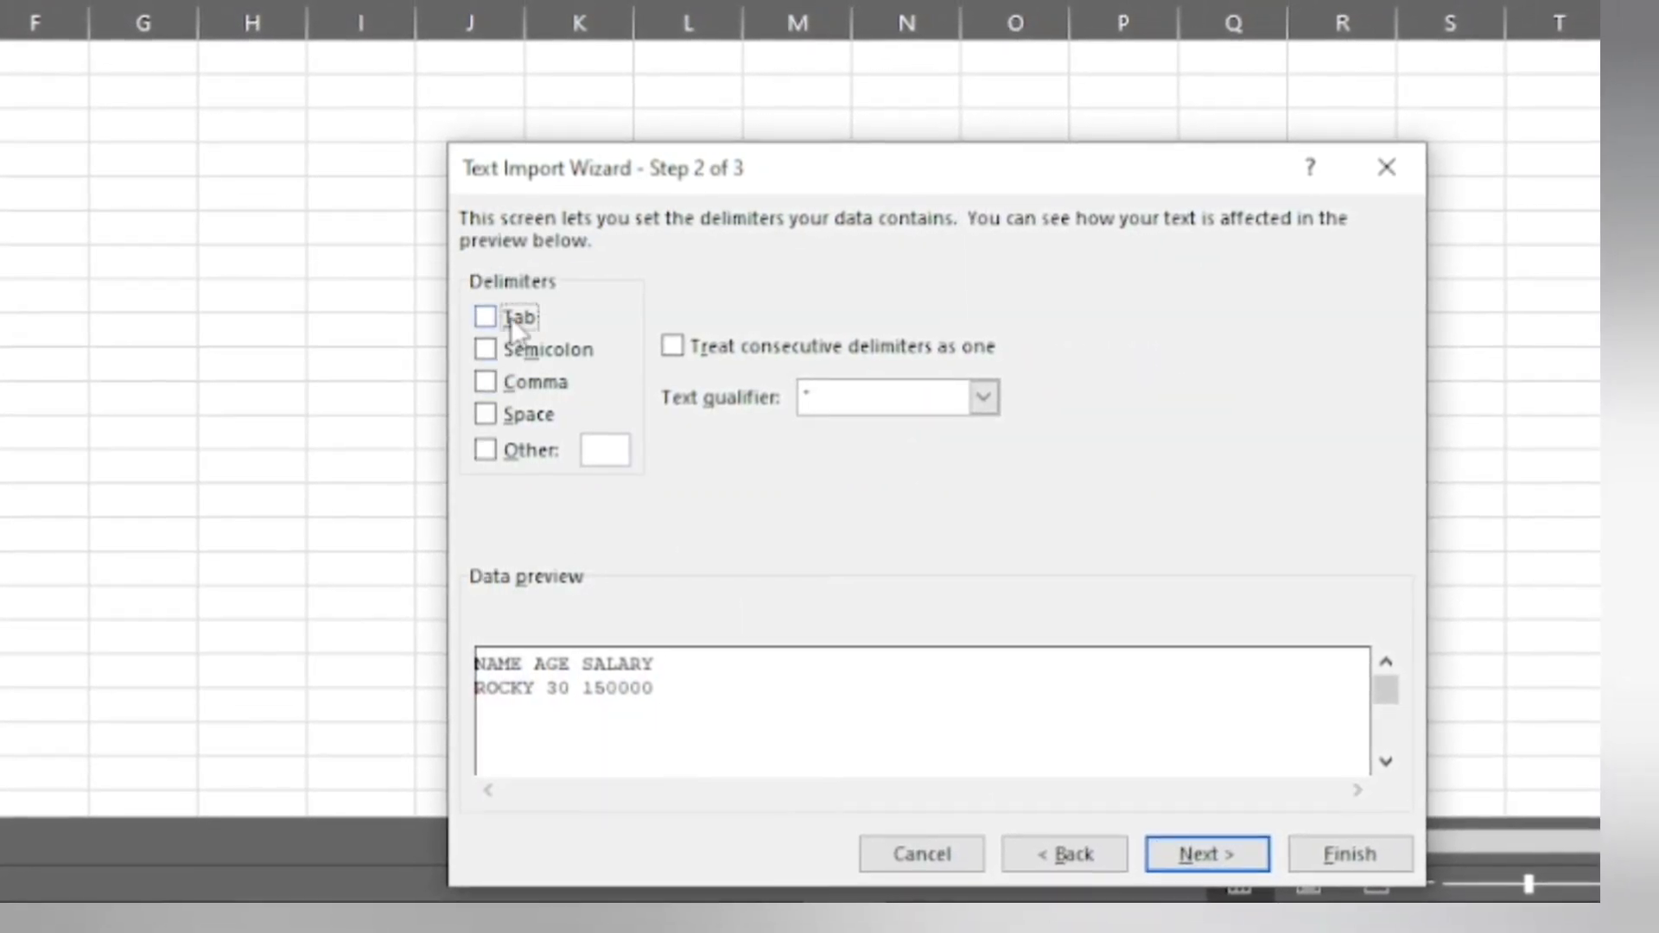
{"action": "left_click", "coordinate": [529, 416]}
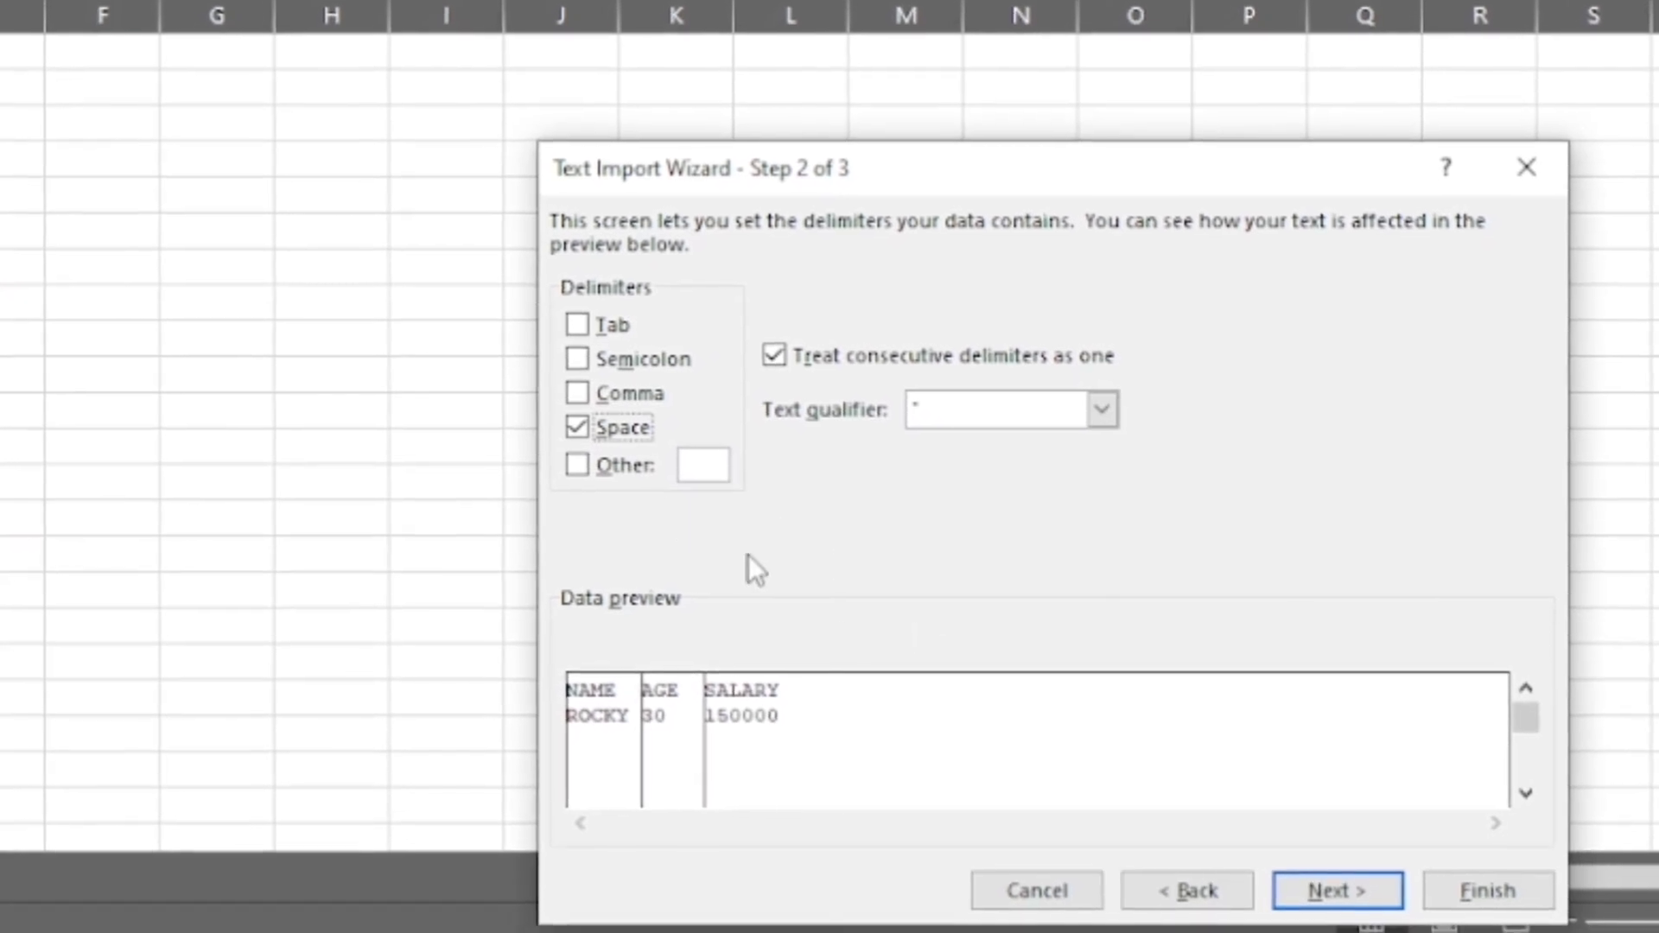
{"action": "left_click", "coordinate": [1344, 892]}
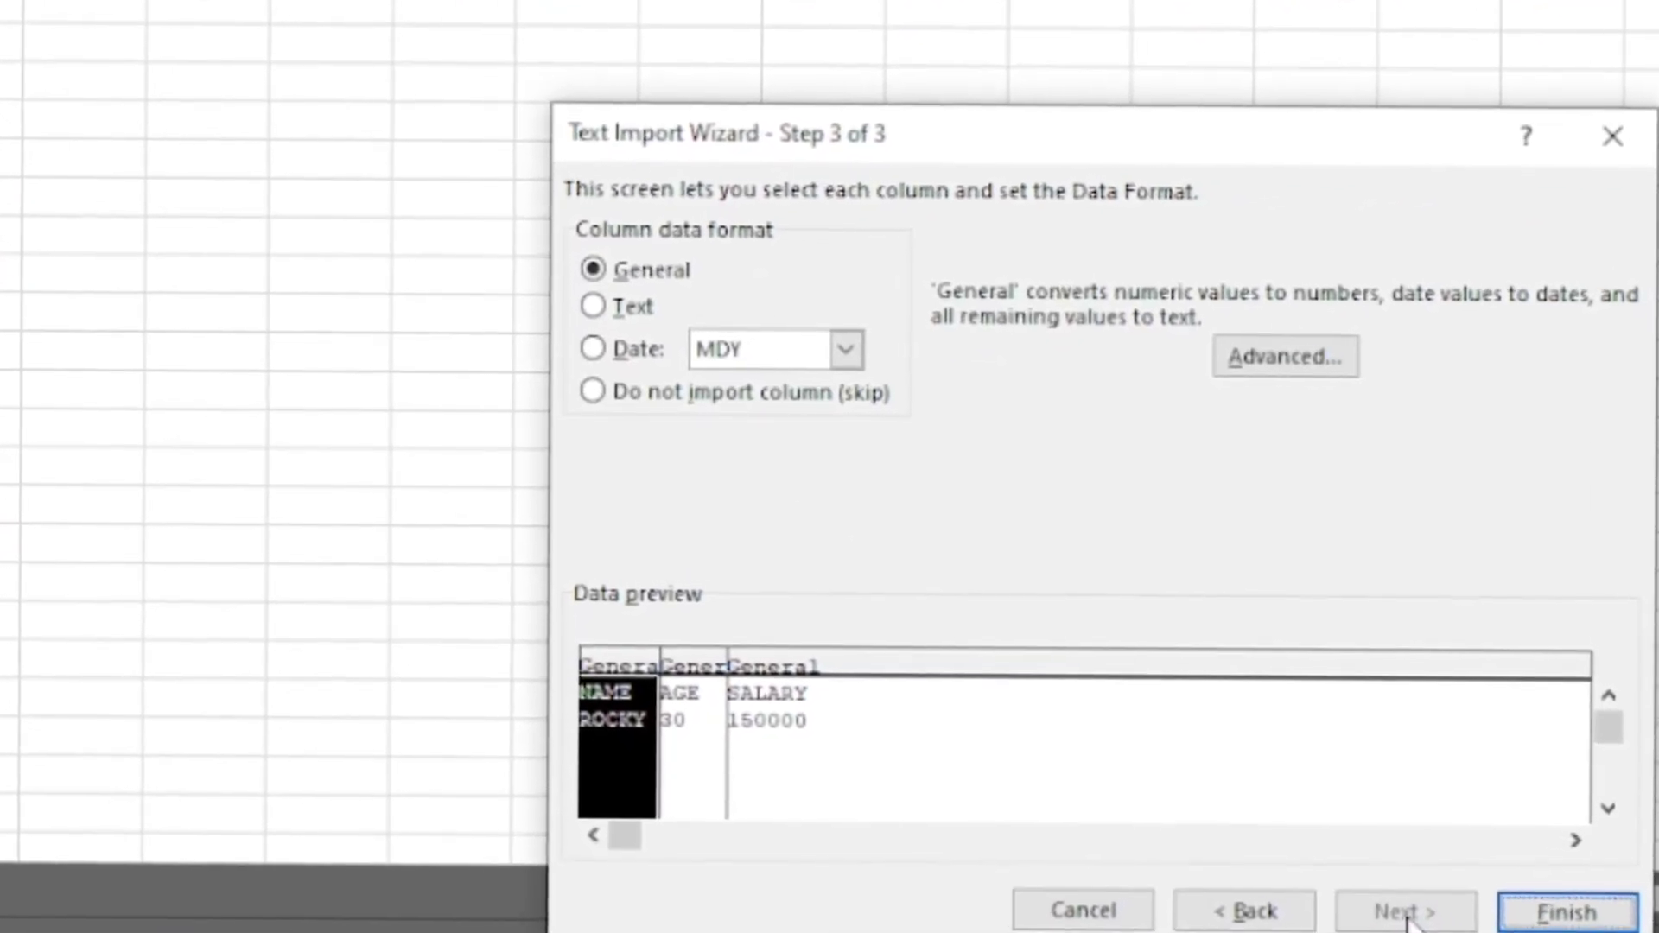
{"action": "left_click", "coordinate": [1566, 913]}
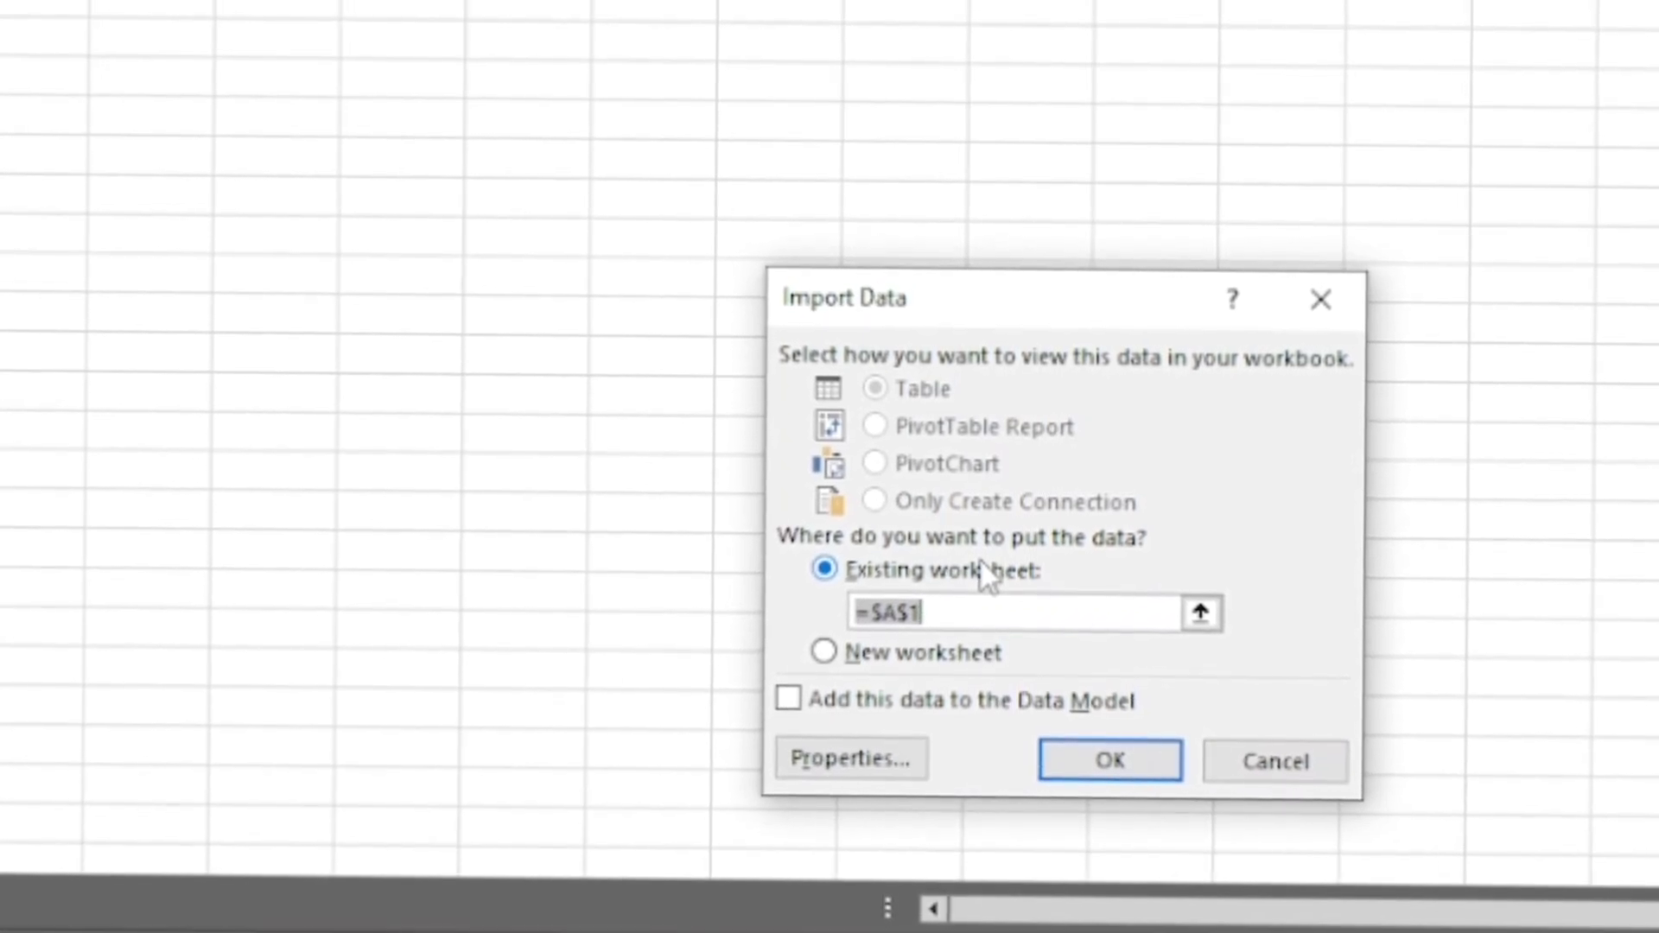
- Place the imported data in the existing worksheet at =$A$1 and select the age cell B2 in the first record
{"action": "left_click", "coordinate": [895, 658]}
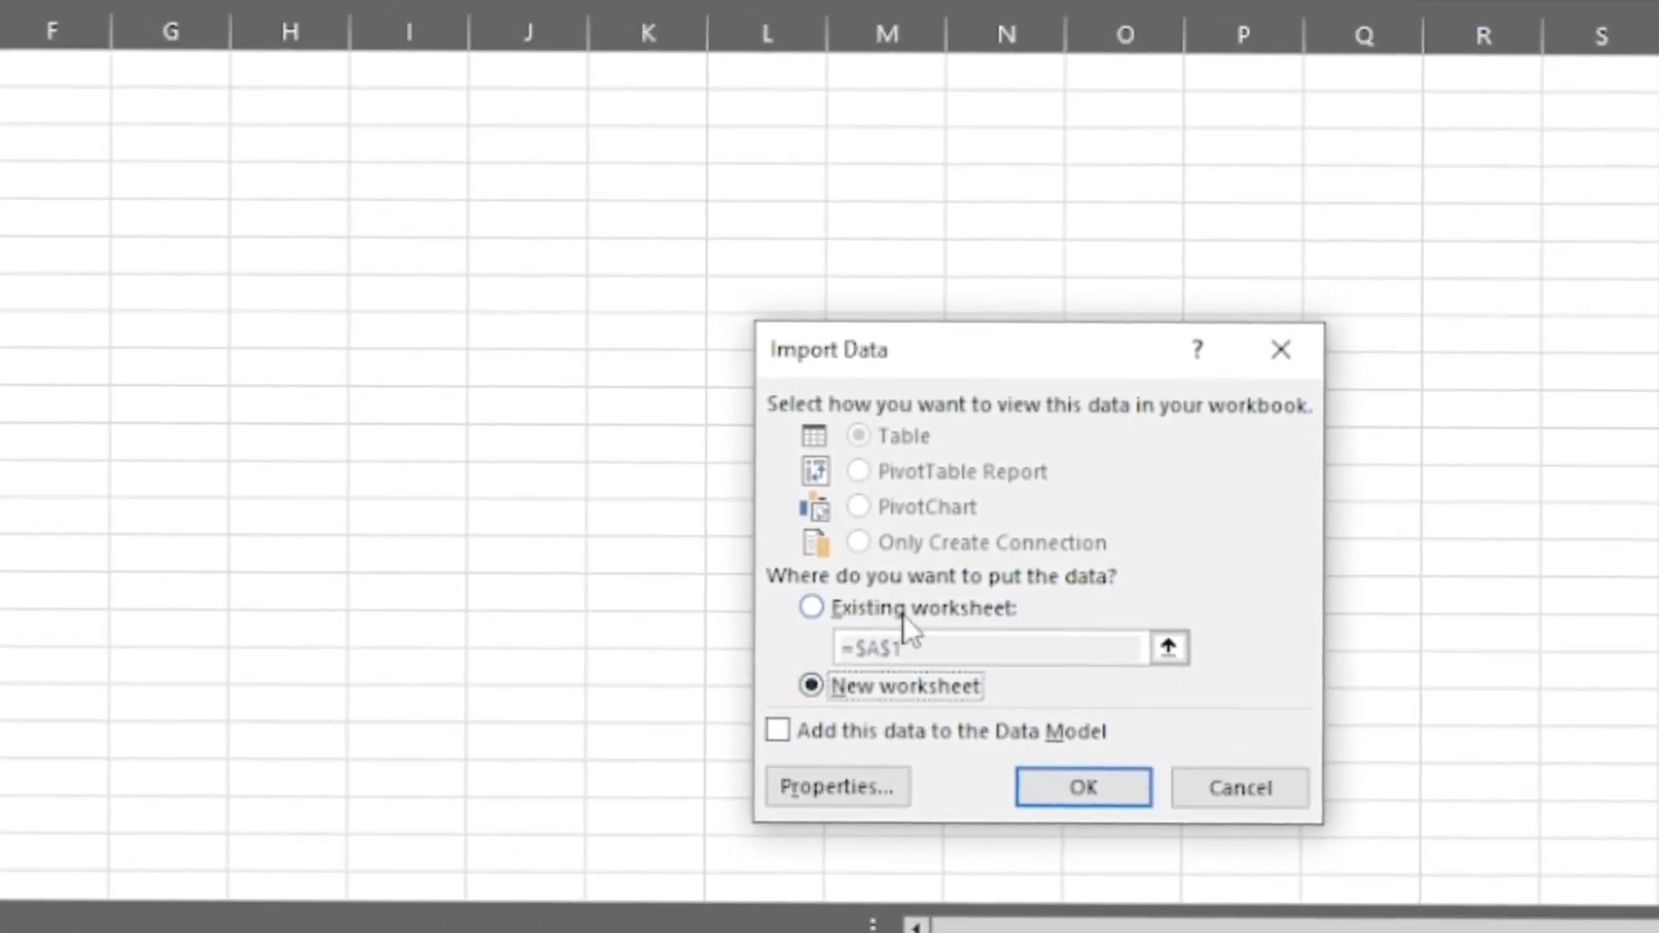
{"action": "left_click", "coordinate": [904, 609]}
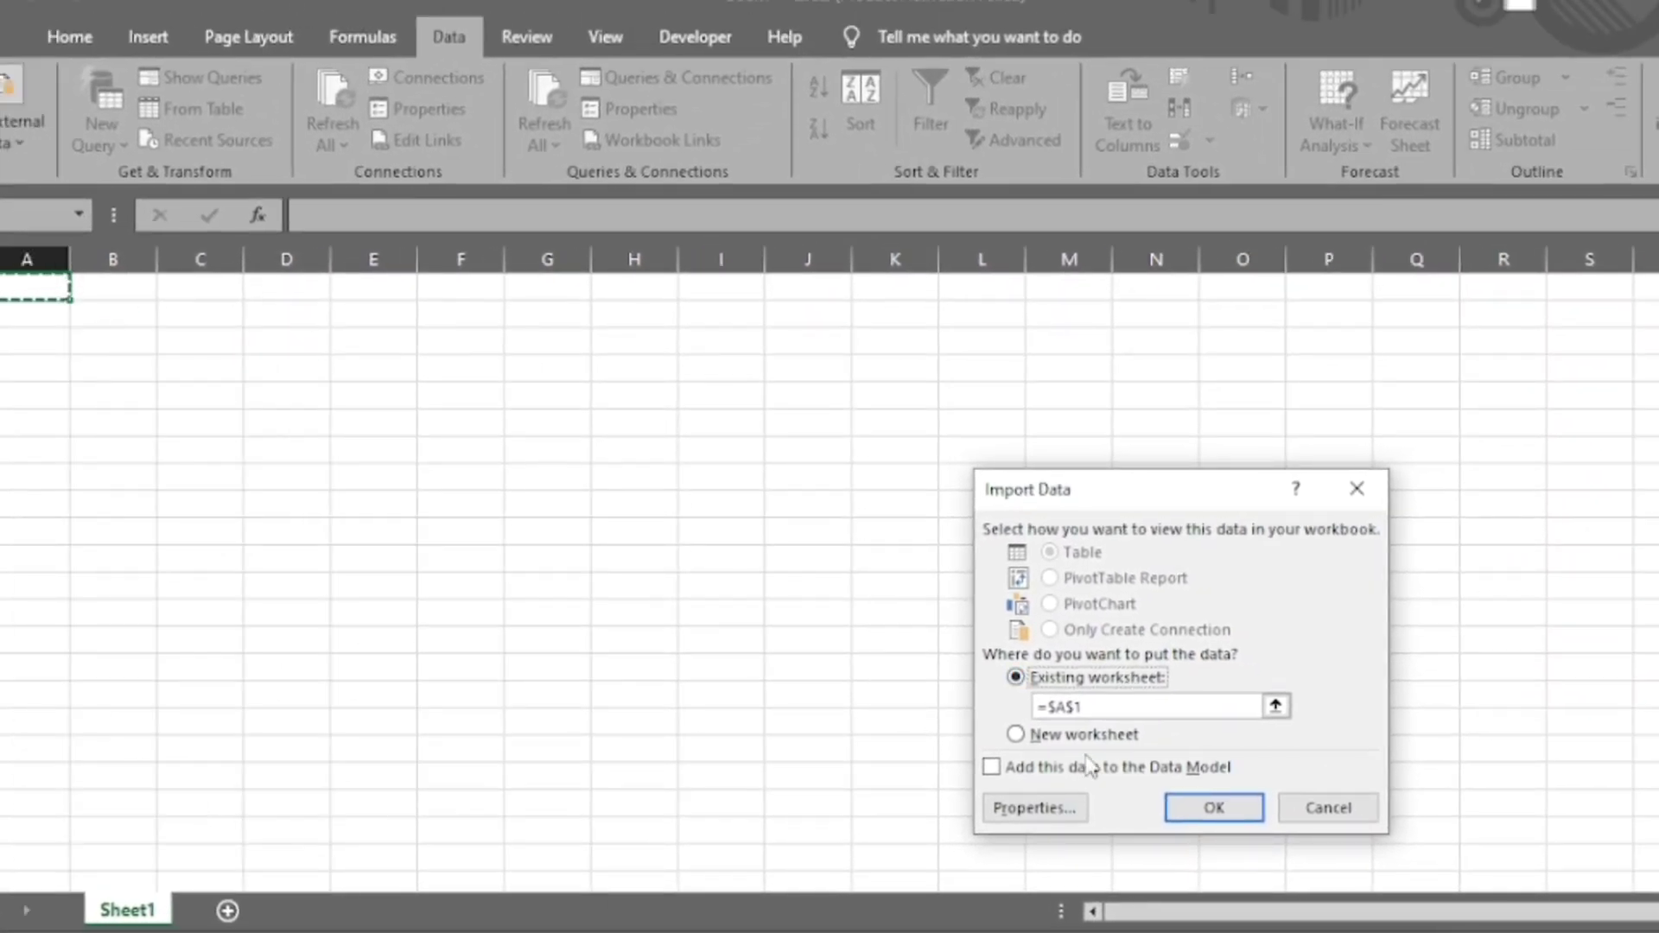
{"action": "left_click", "coordinate": [1209, 807]}
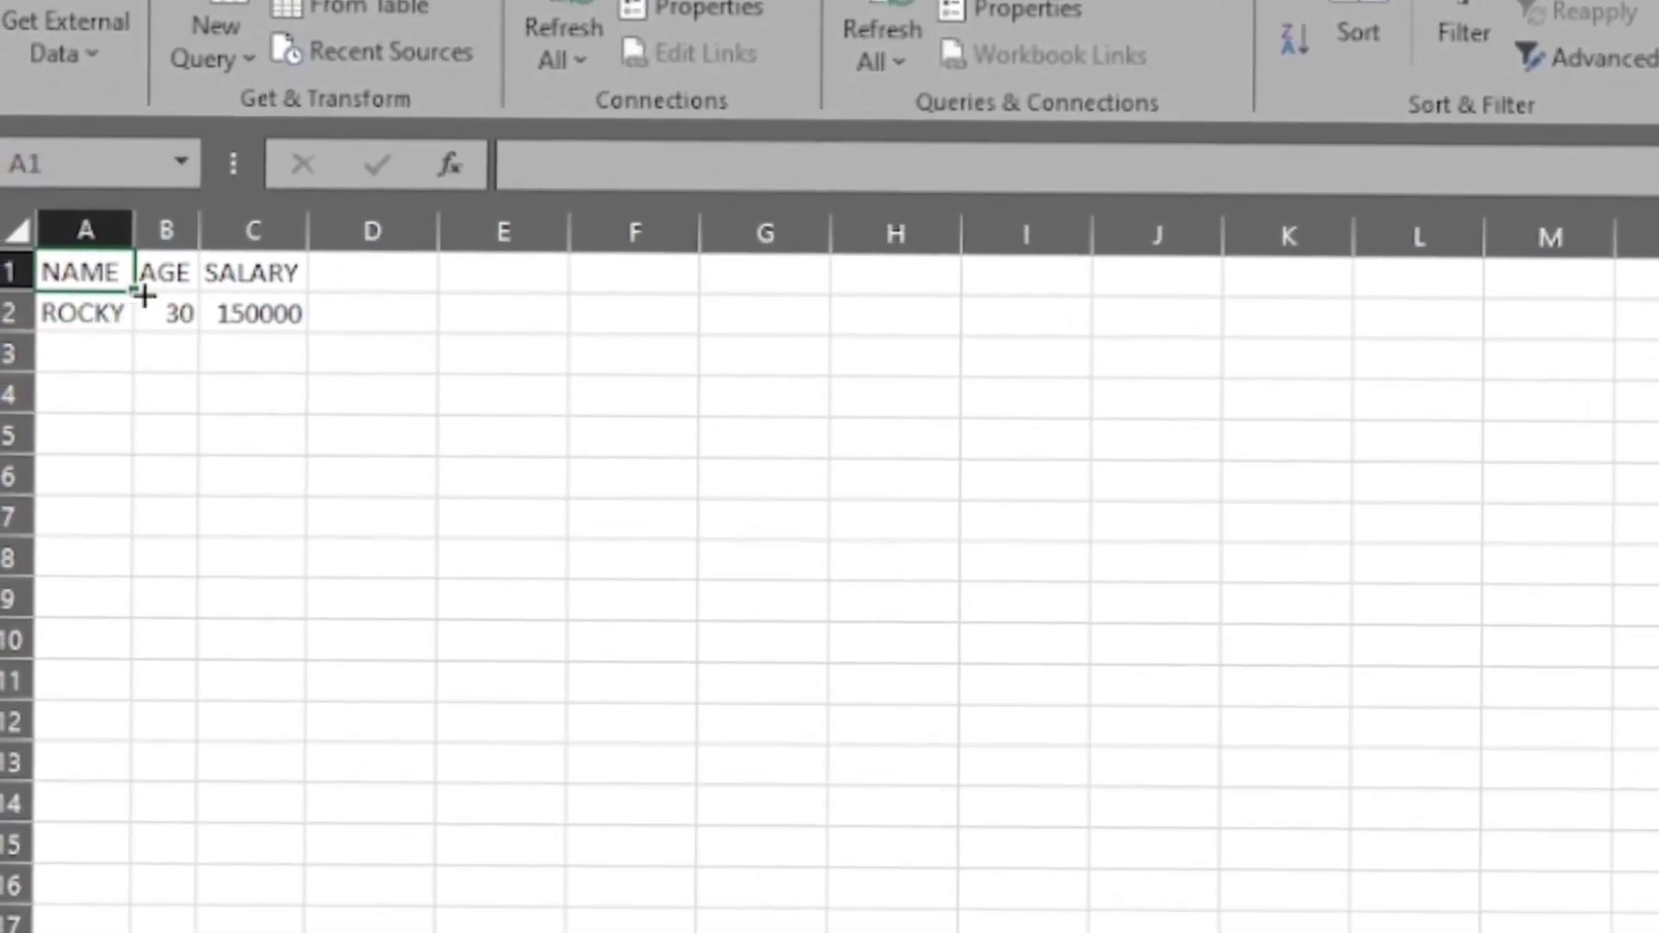
{"action": "left_click", "coordinate": [108, 312]}
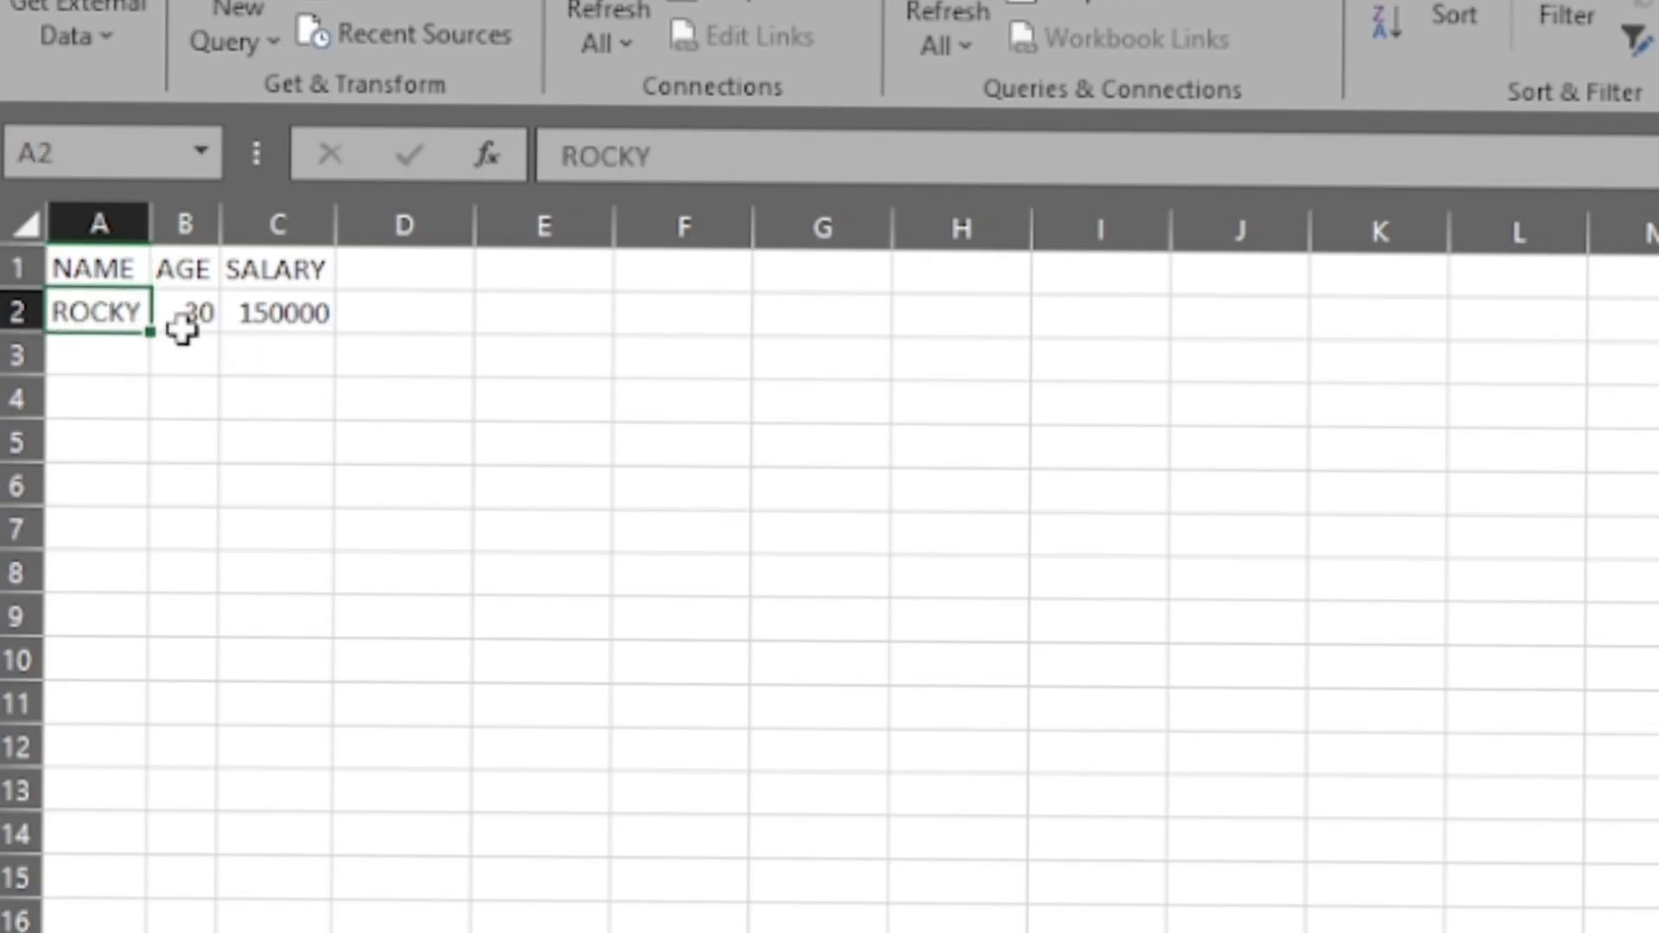
{"action": "left_click", "coordinate": [181, 327]}
- Switch to Notepad, add a third line with a first name, 35 and 200000, and save the CONNECT EXCEL file
{"action": "key", "text": "alt+Tab"}
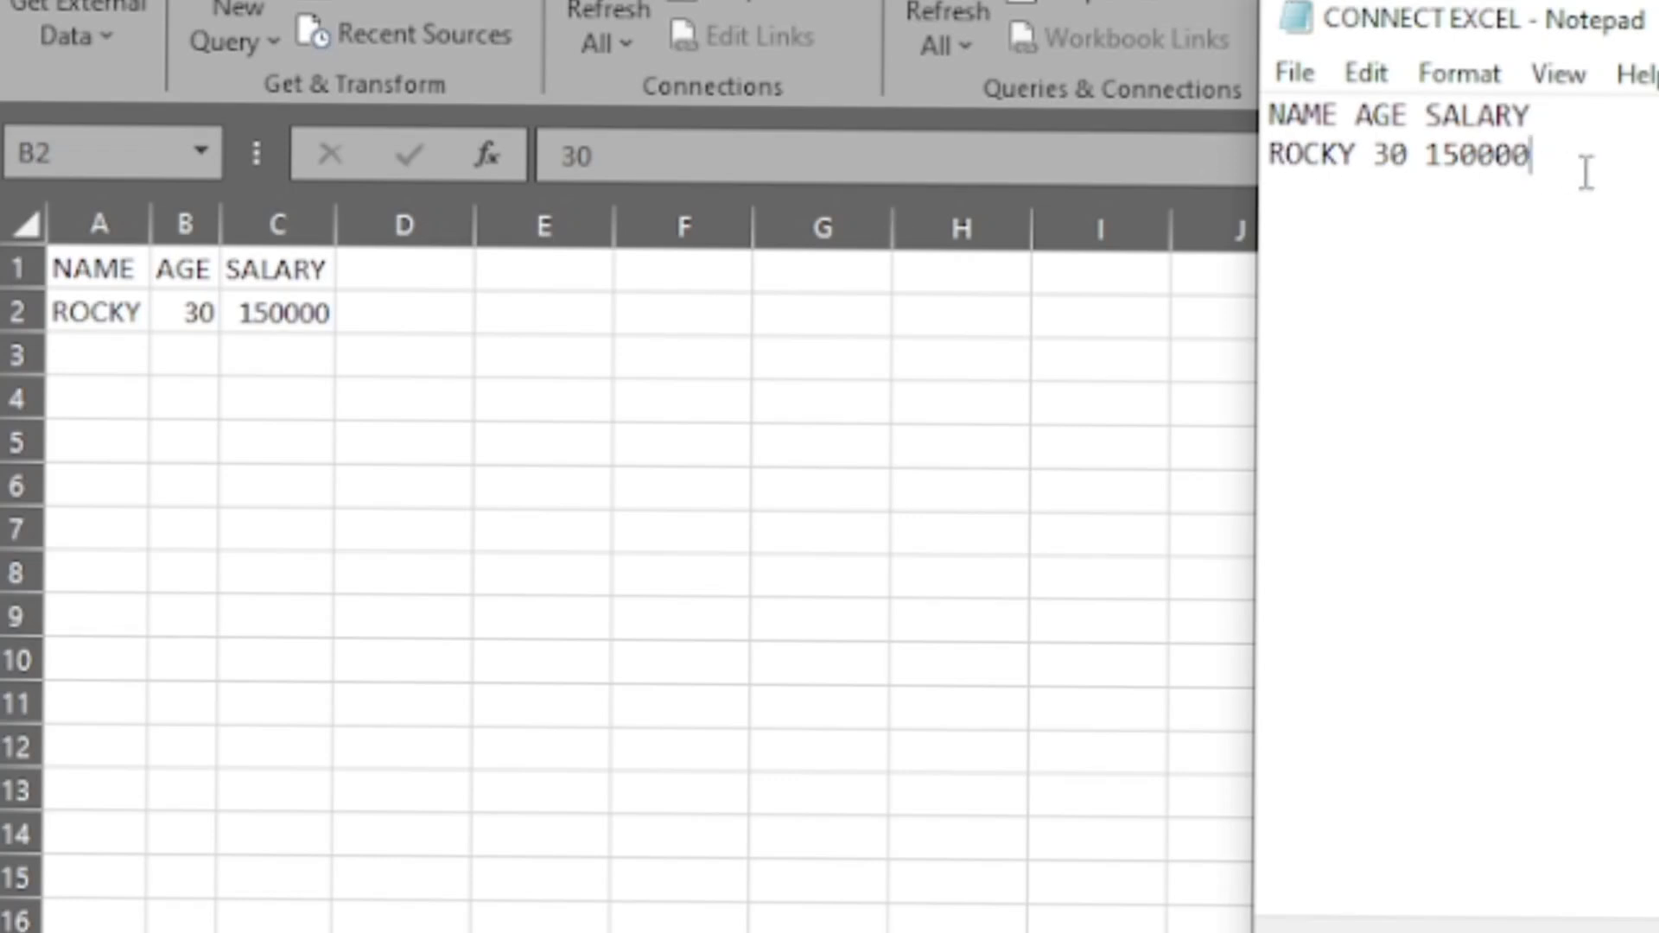
{"action": "key", "text": "Return"}
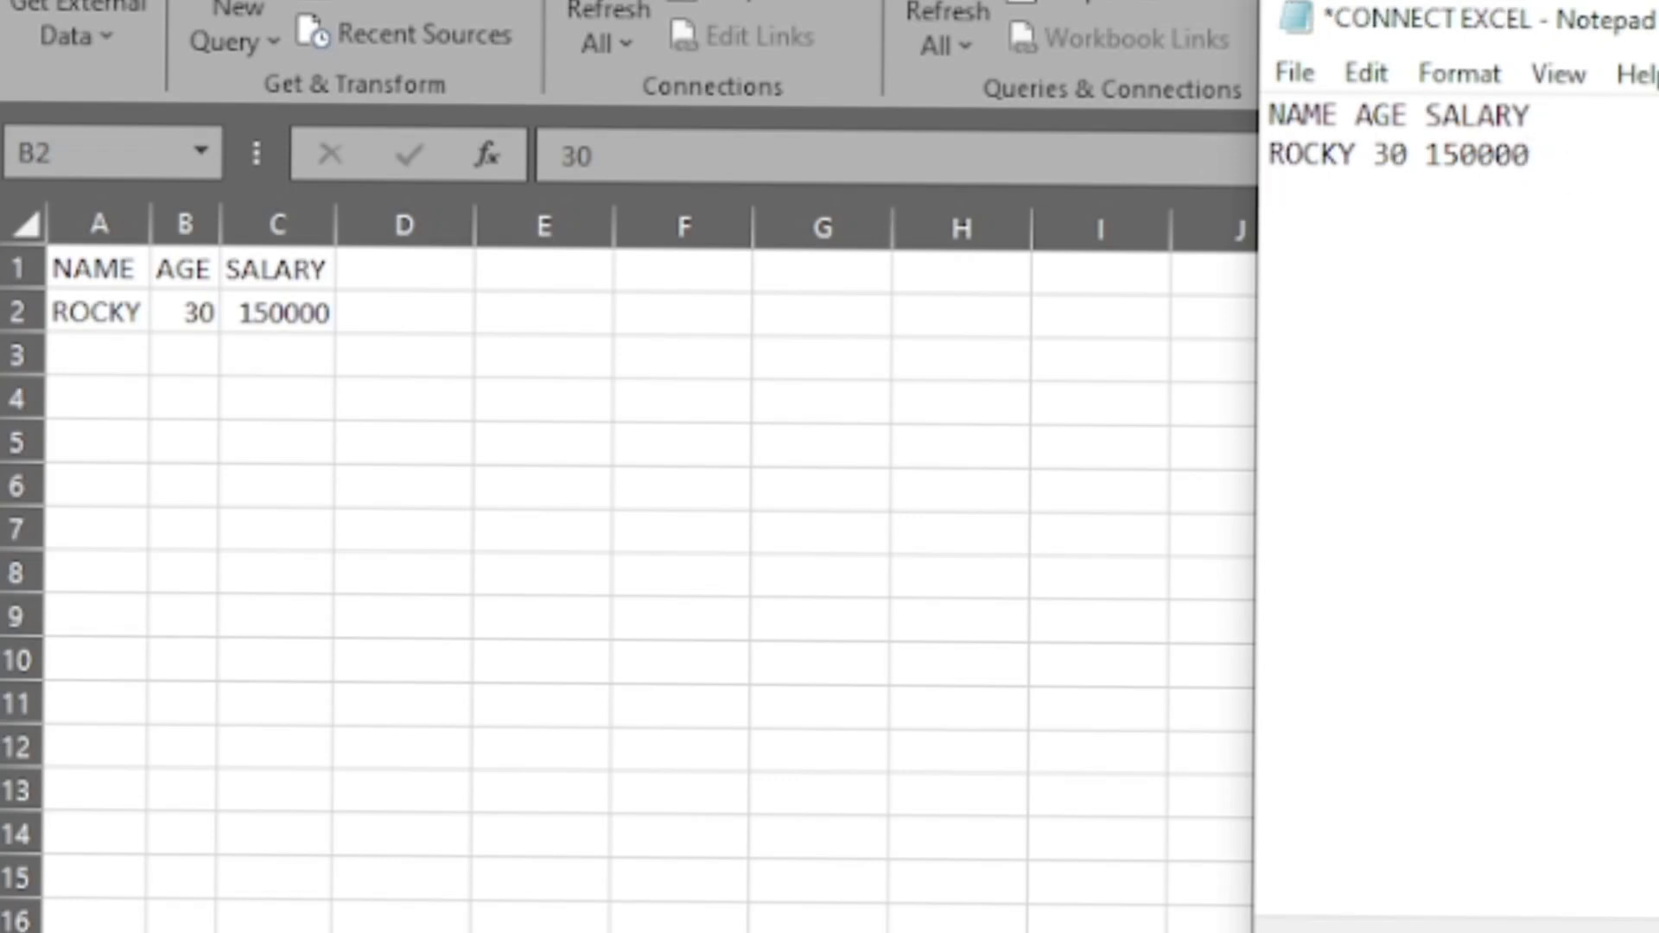
{"action": "type", "text": "AMIT 5"}
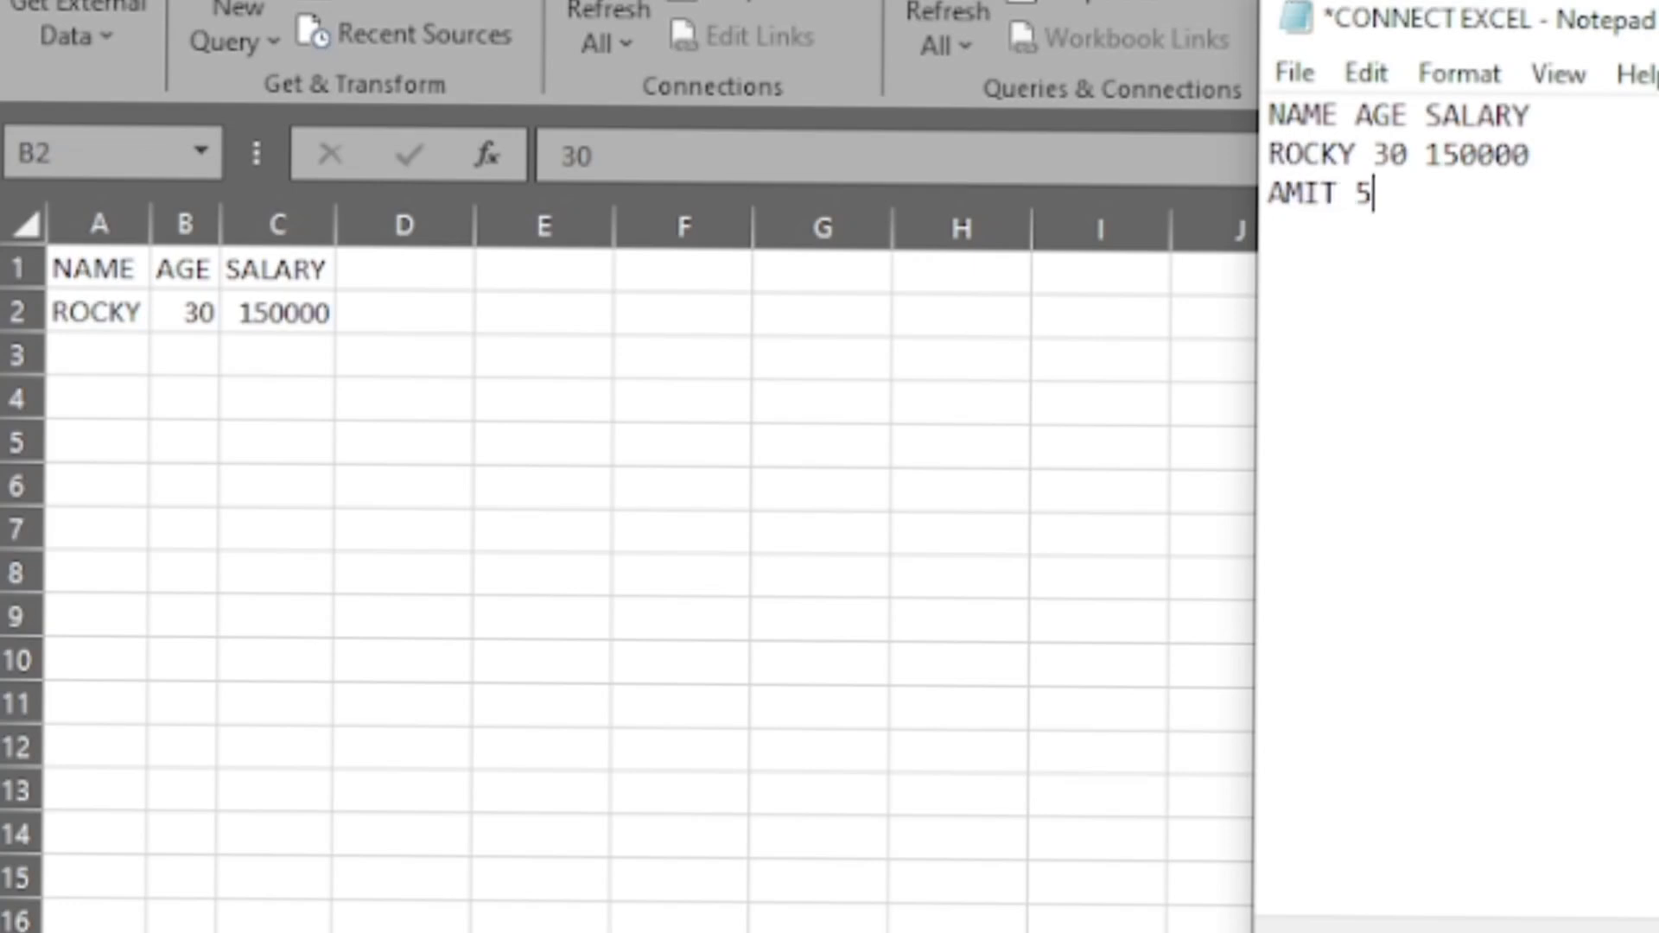
{"action": "key", "text": "BackSpace"}
{"action": "type", "text": "35"}
{"action": "type", "text": "200"}
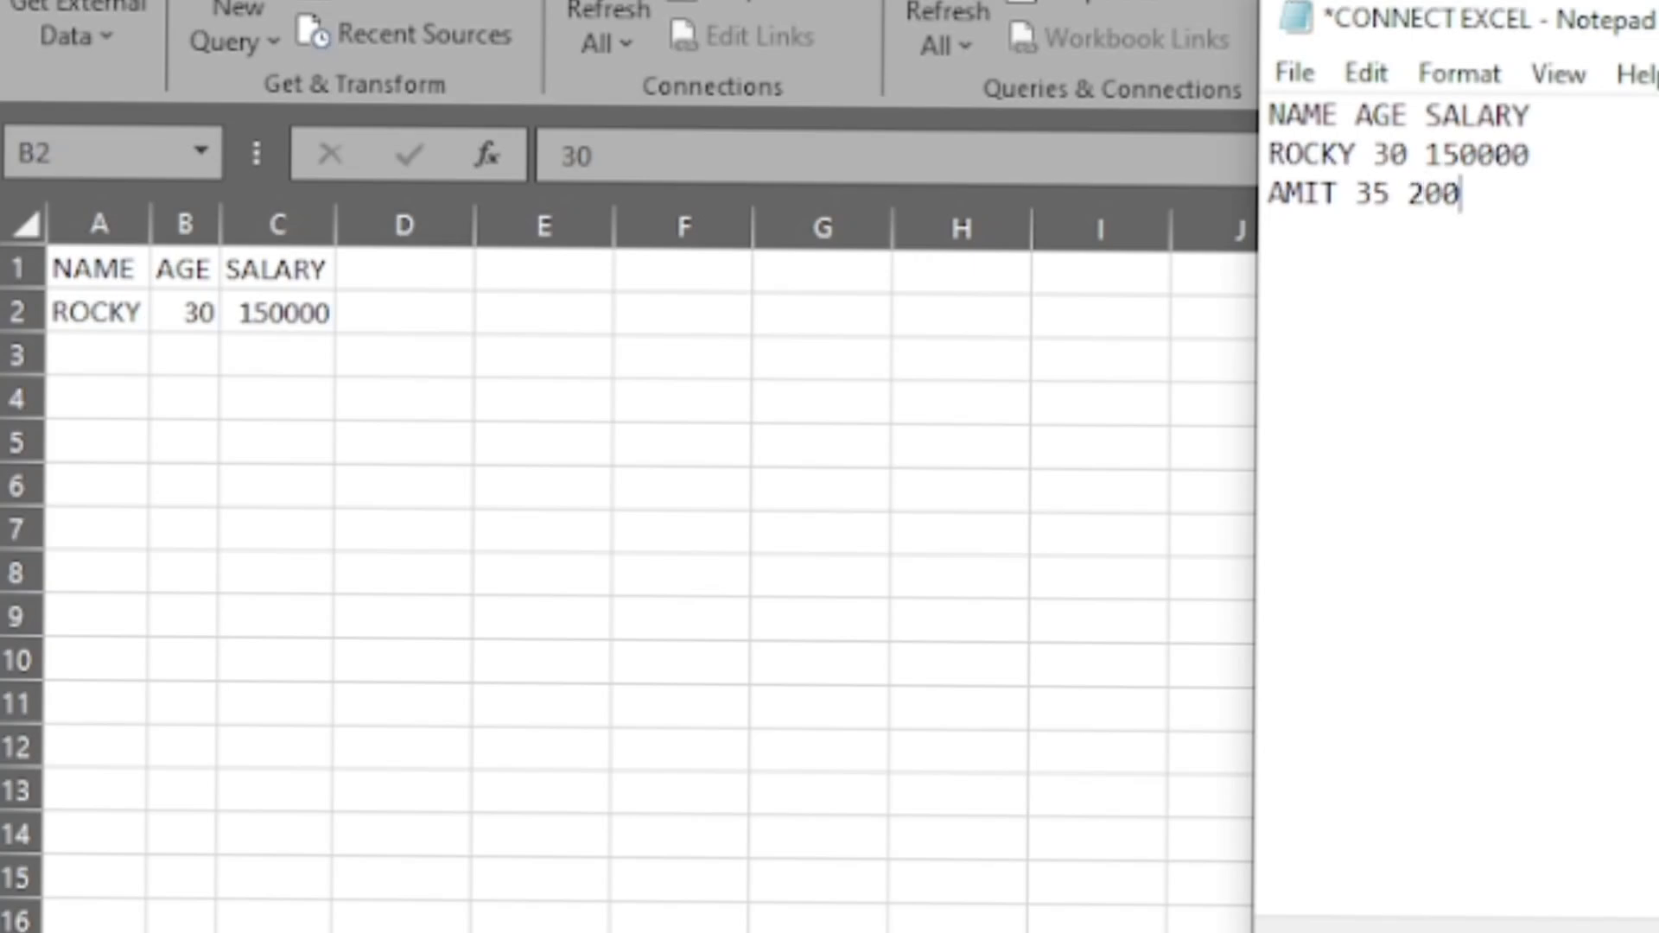
{"action": "type", "text": "000"}
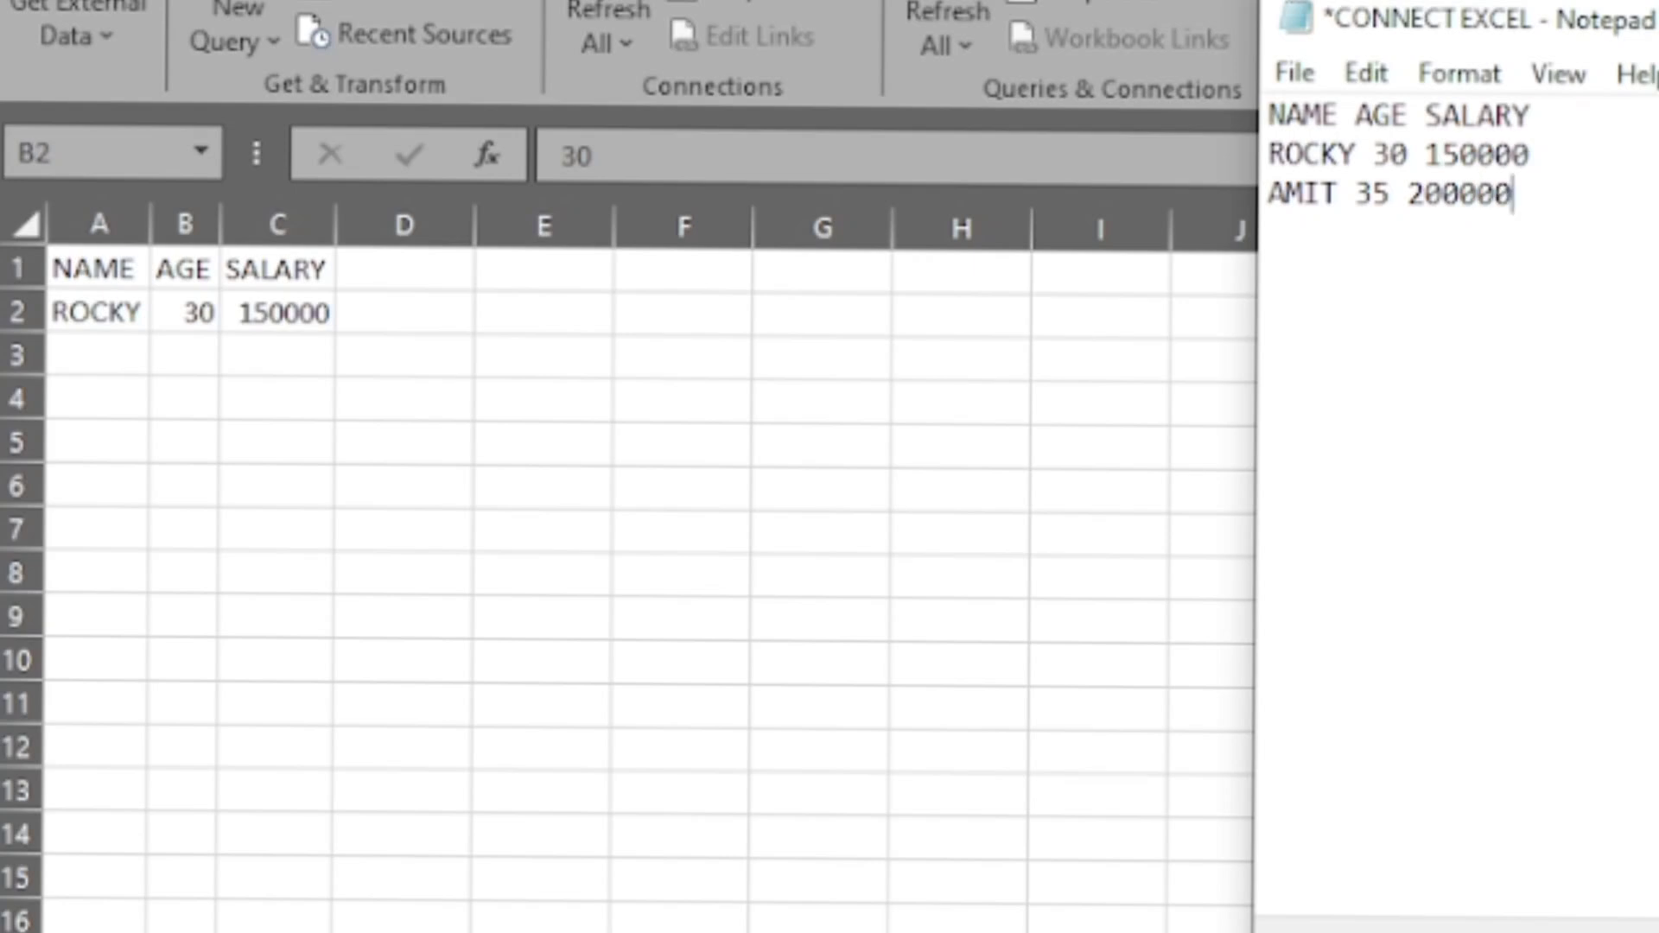
{"action": "key", "text": "ctrl+s"}
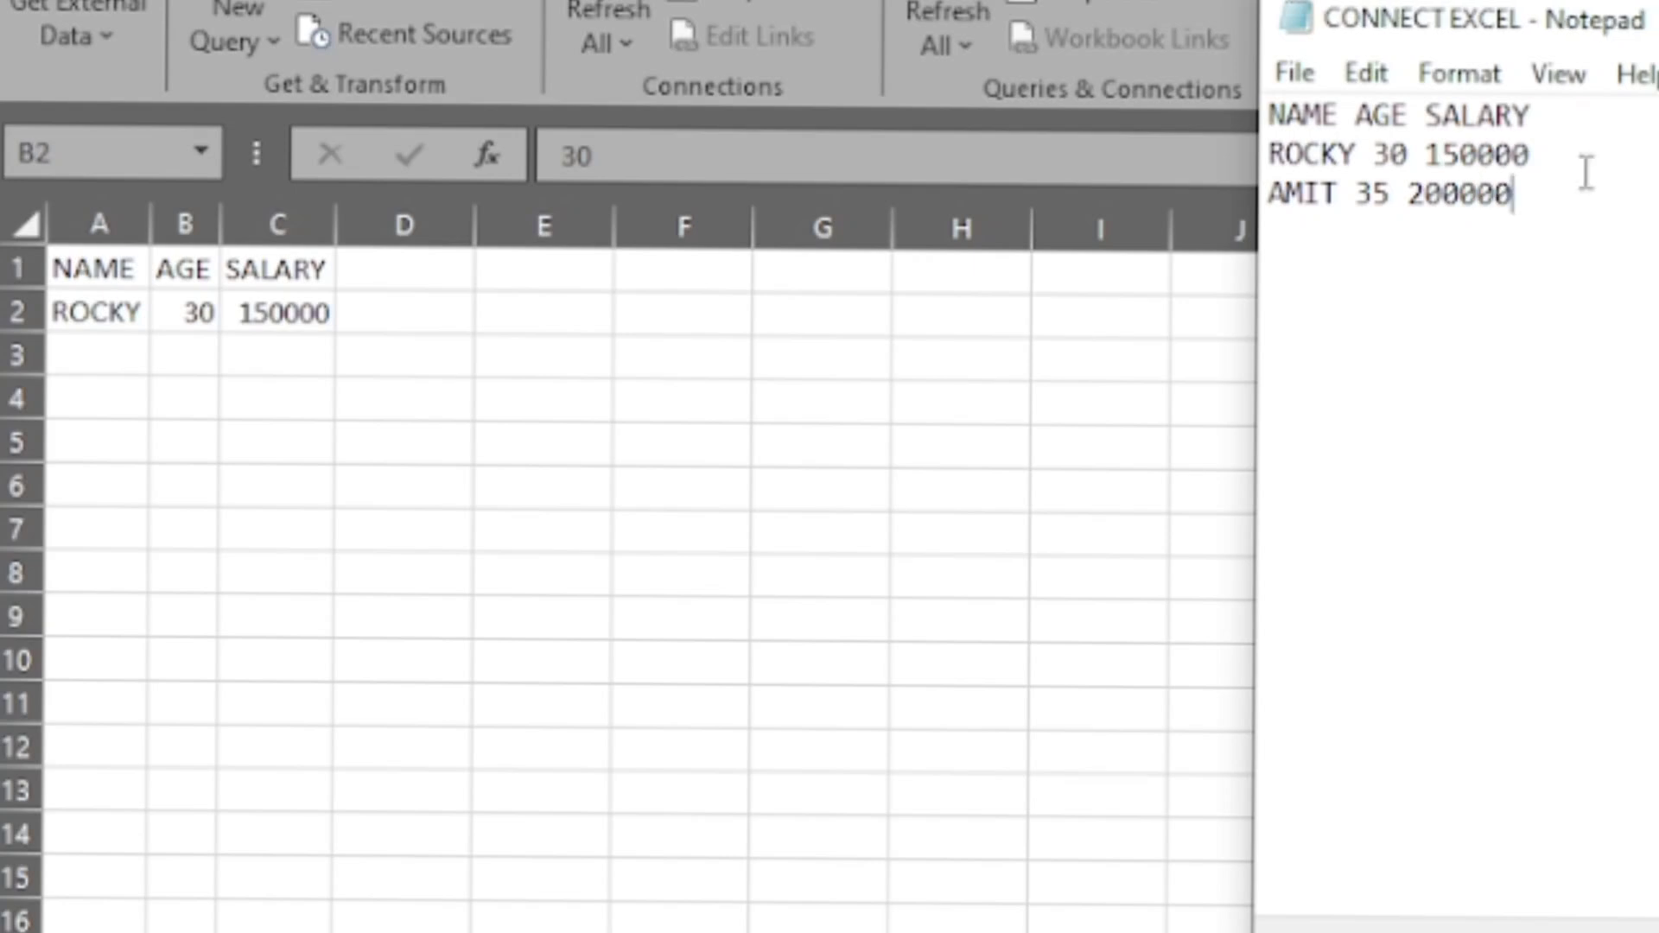
- Refresh all external data in the worksheet and re-import the updated CONNECT EXCEL text file
{"action": "left_click", "coordinate": [226, 343]}
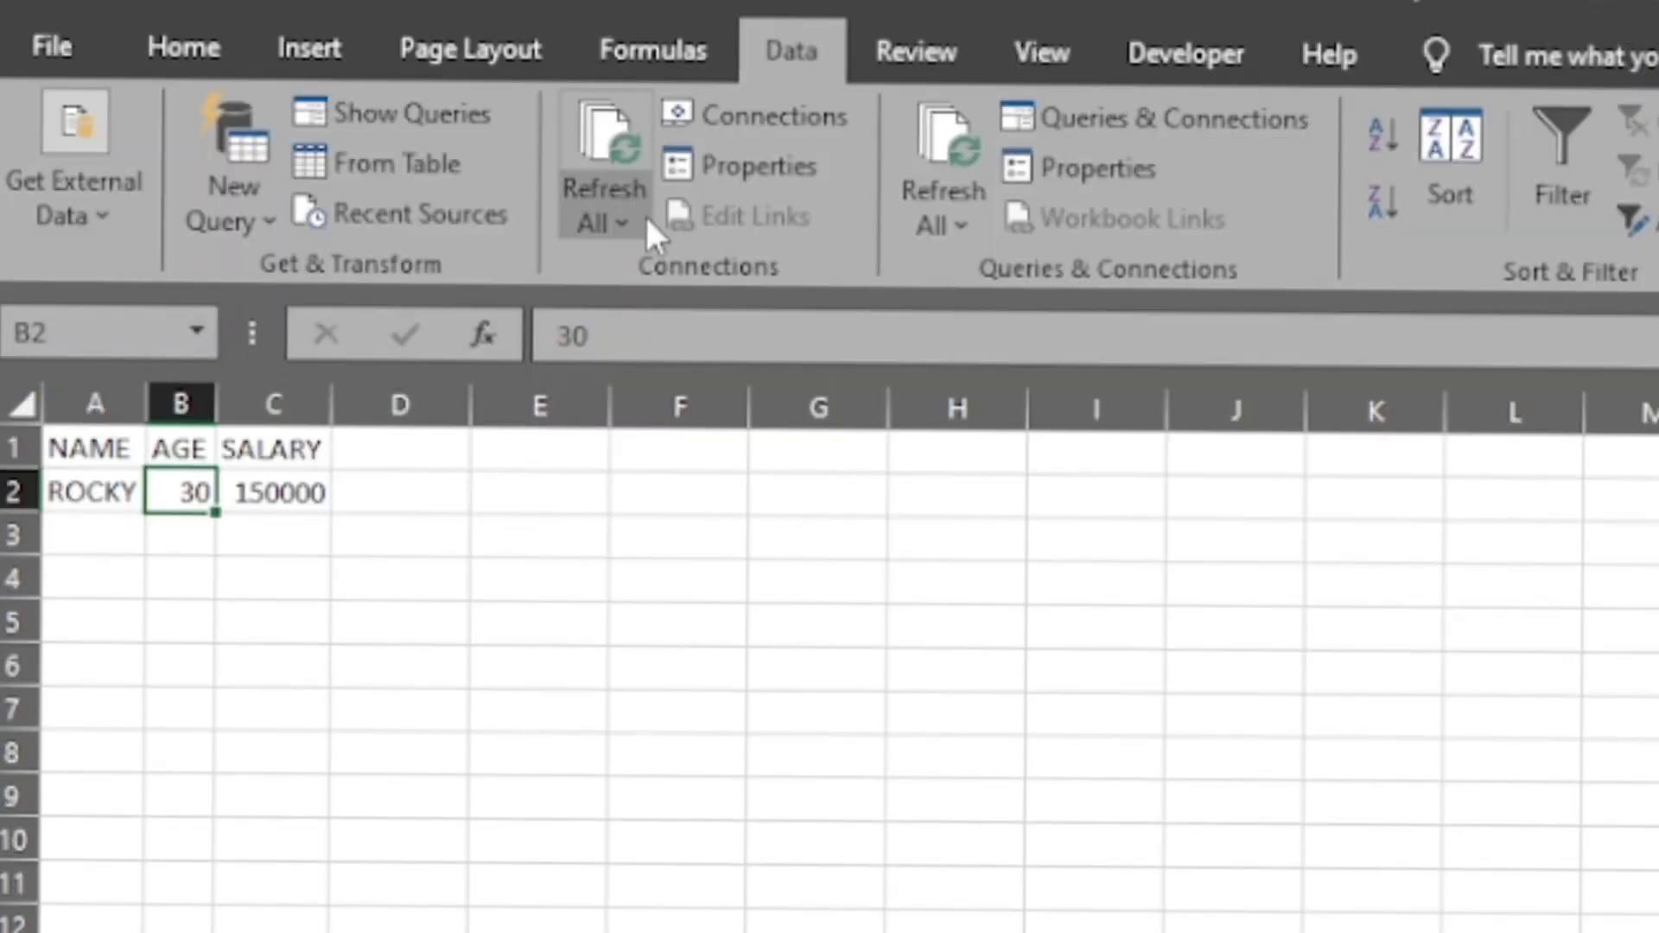
{"action": "left_click", "coordinate": [645, 215]}
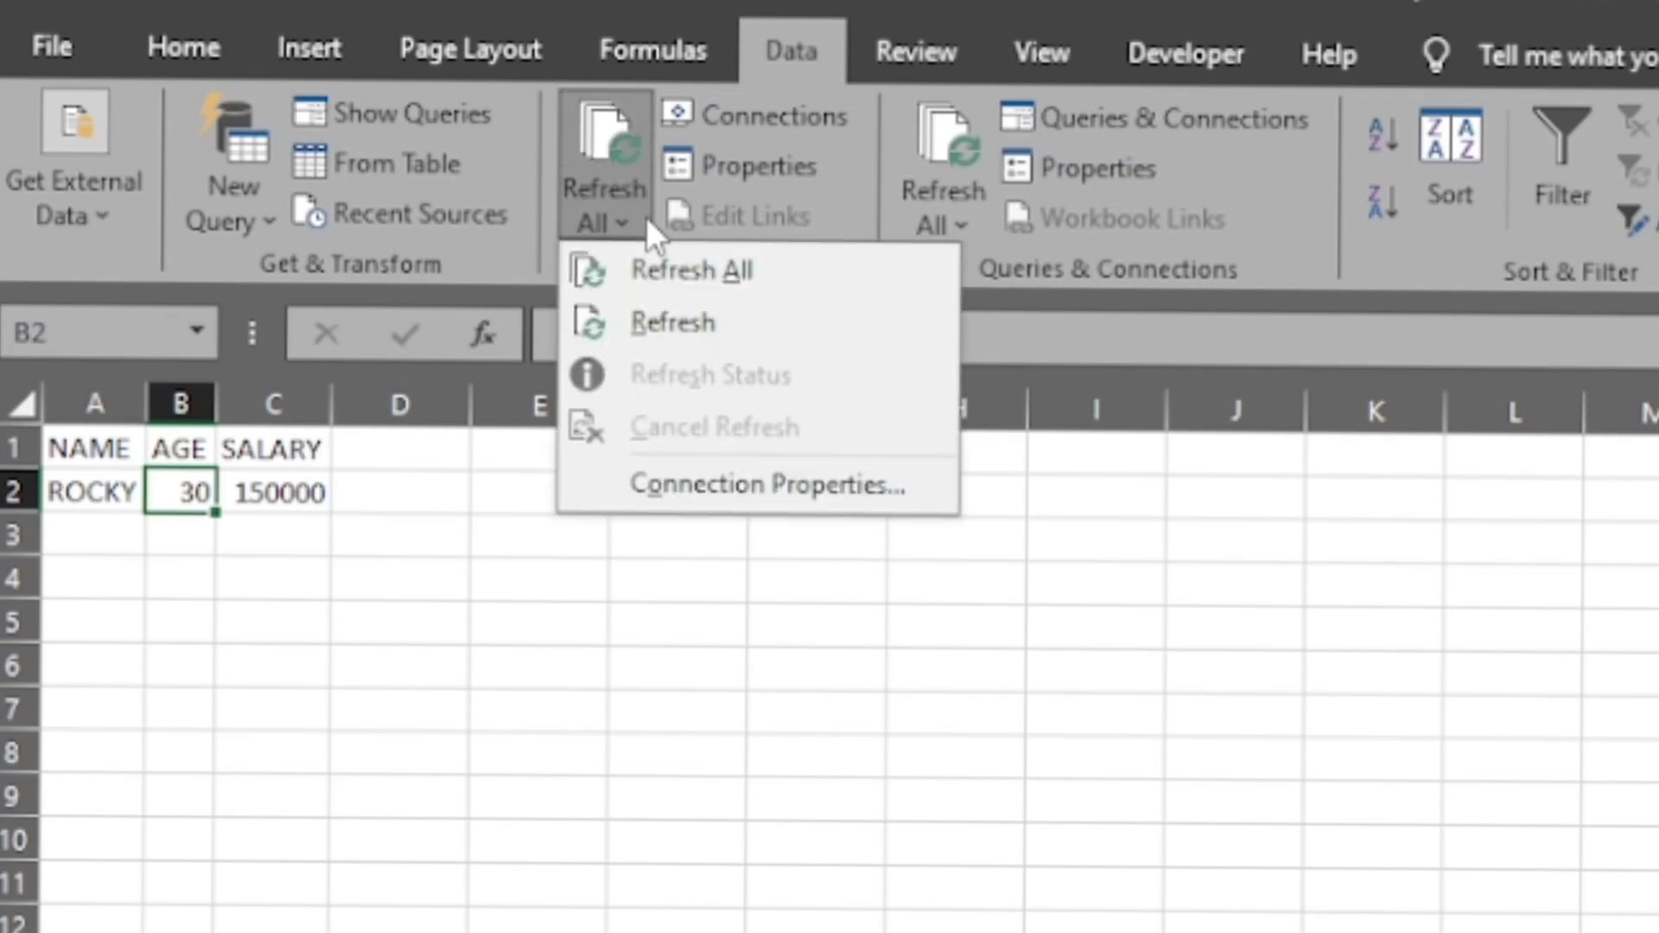
{"action": "left_click", "coordinate": [670, 271]}
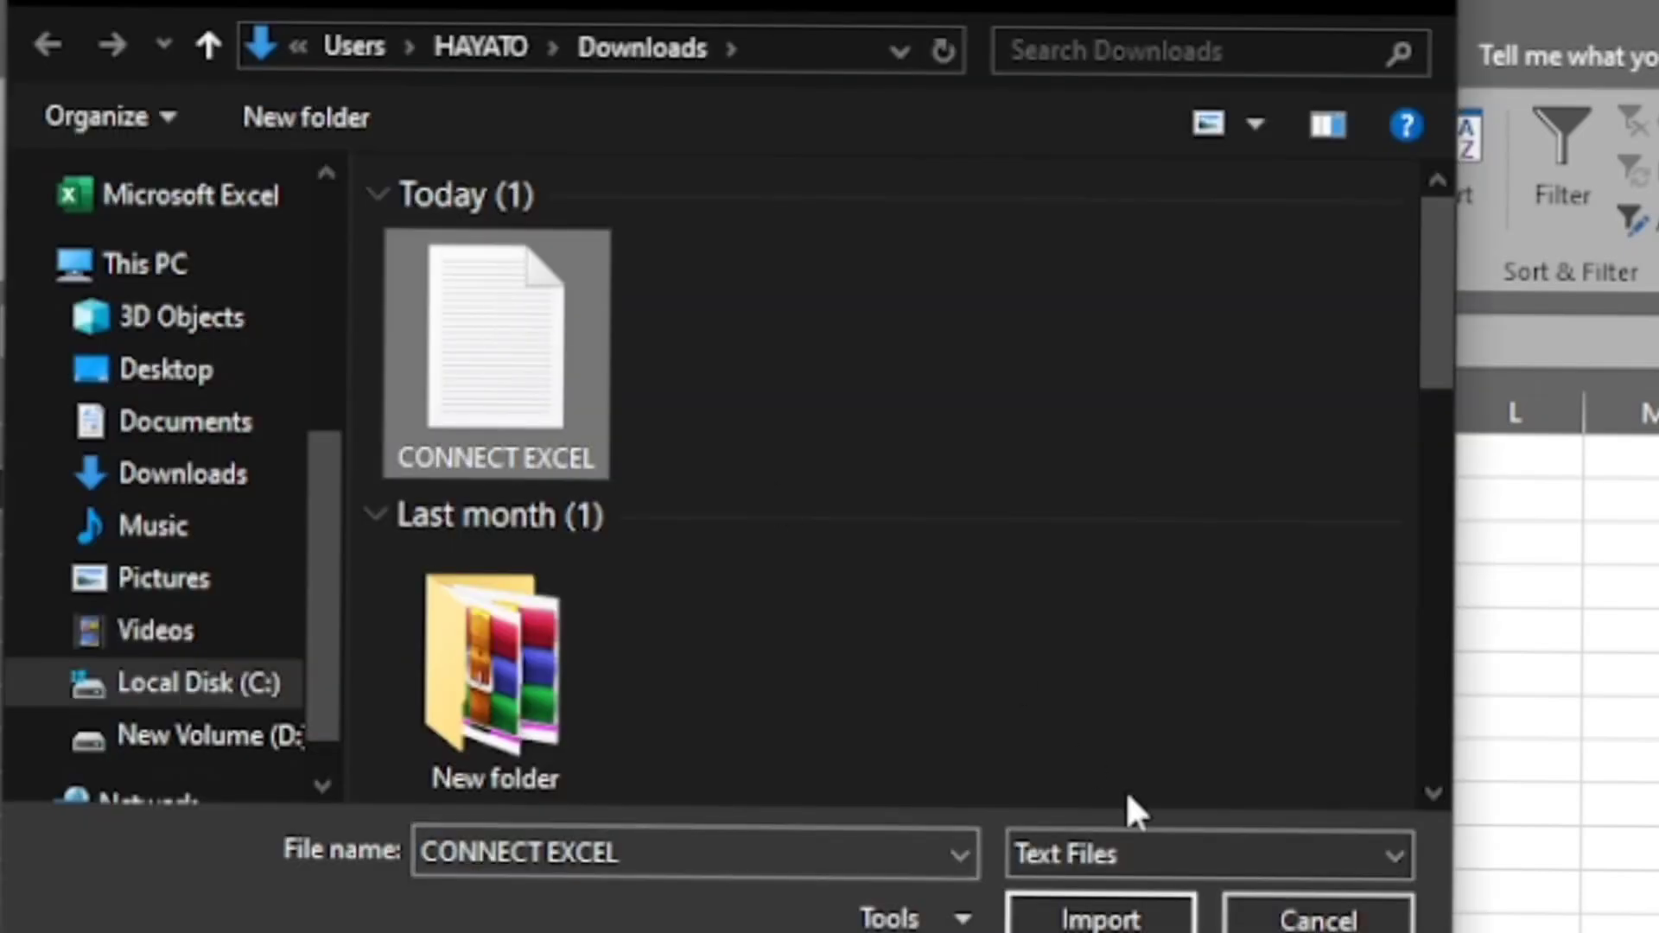
{"action": "left_click", "coordinate": [1101, 917]}
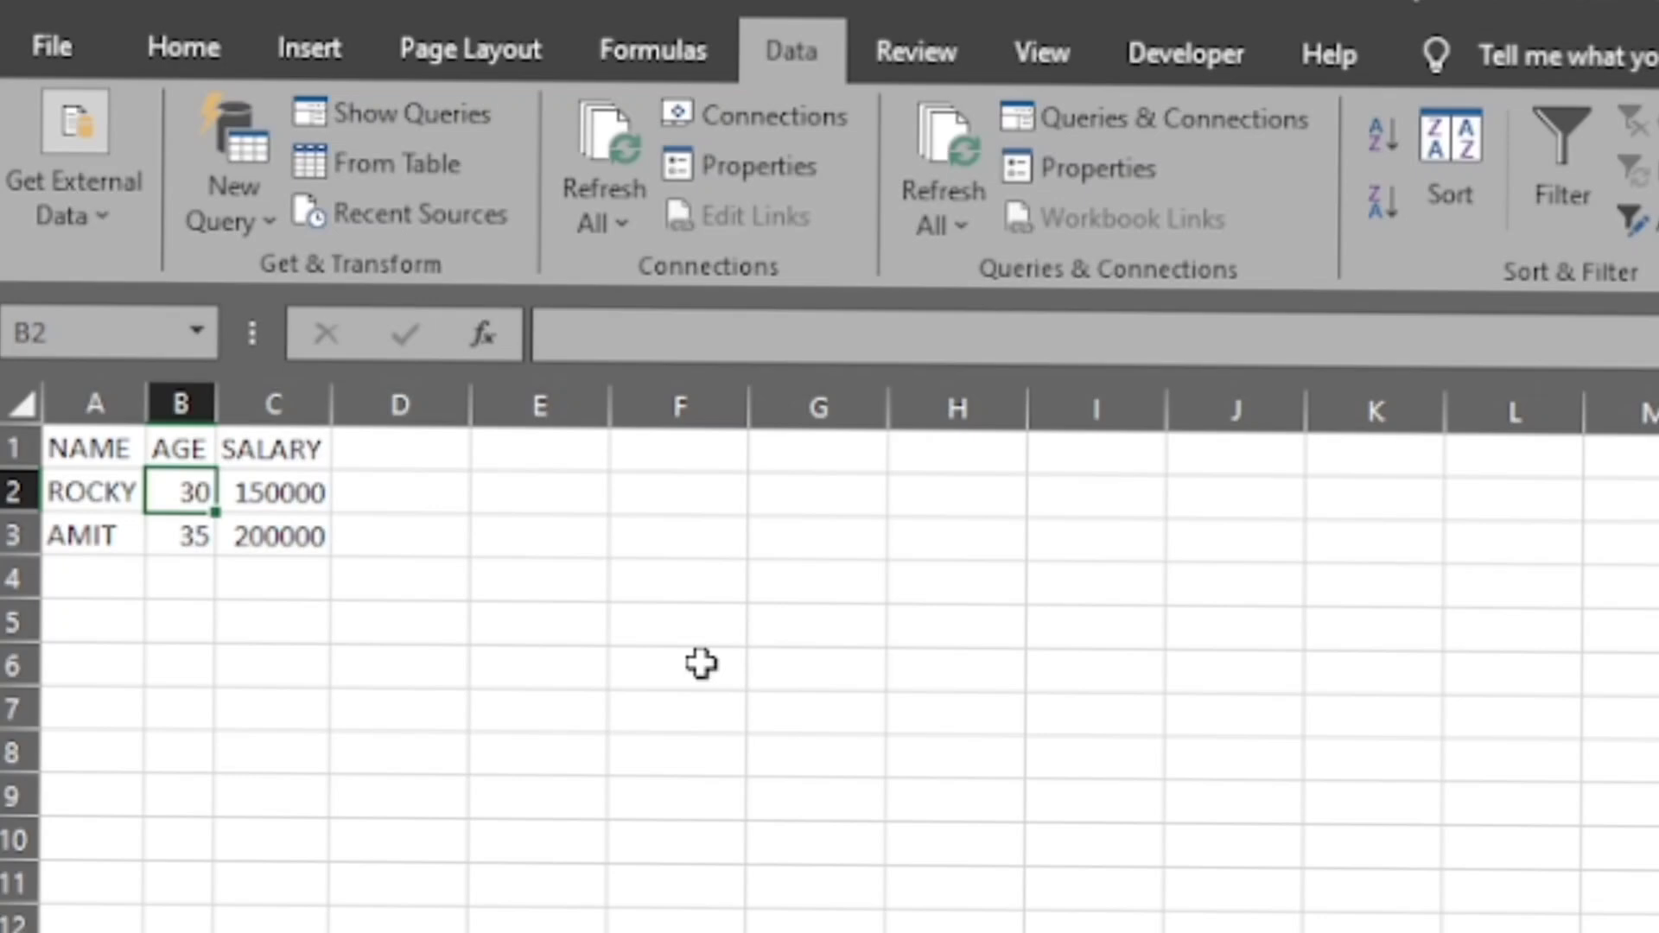
{"action": "left_click", "coordinate": [231, 223]}
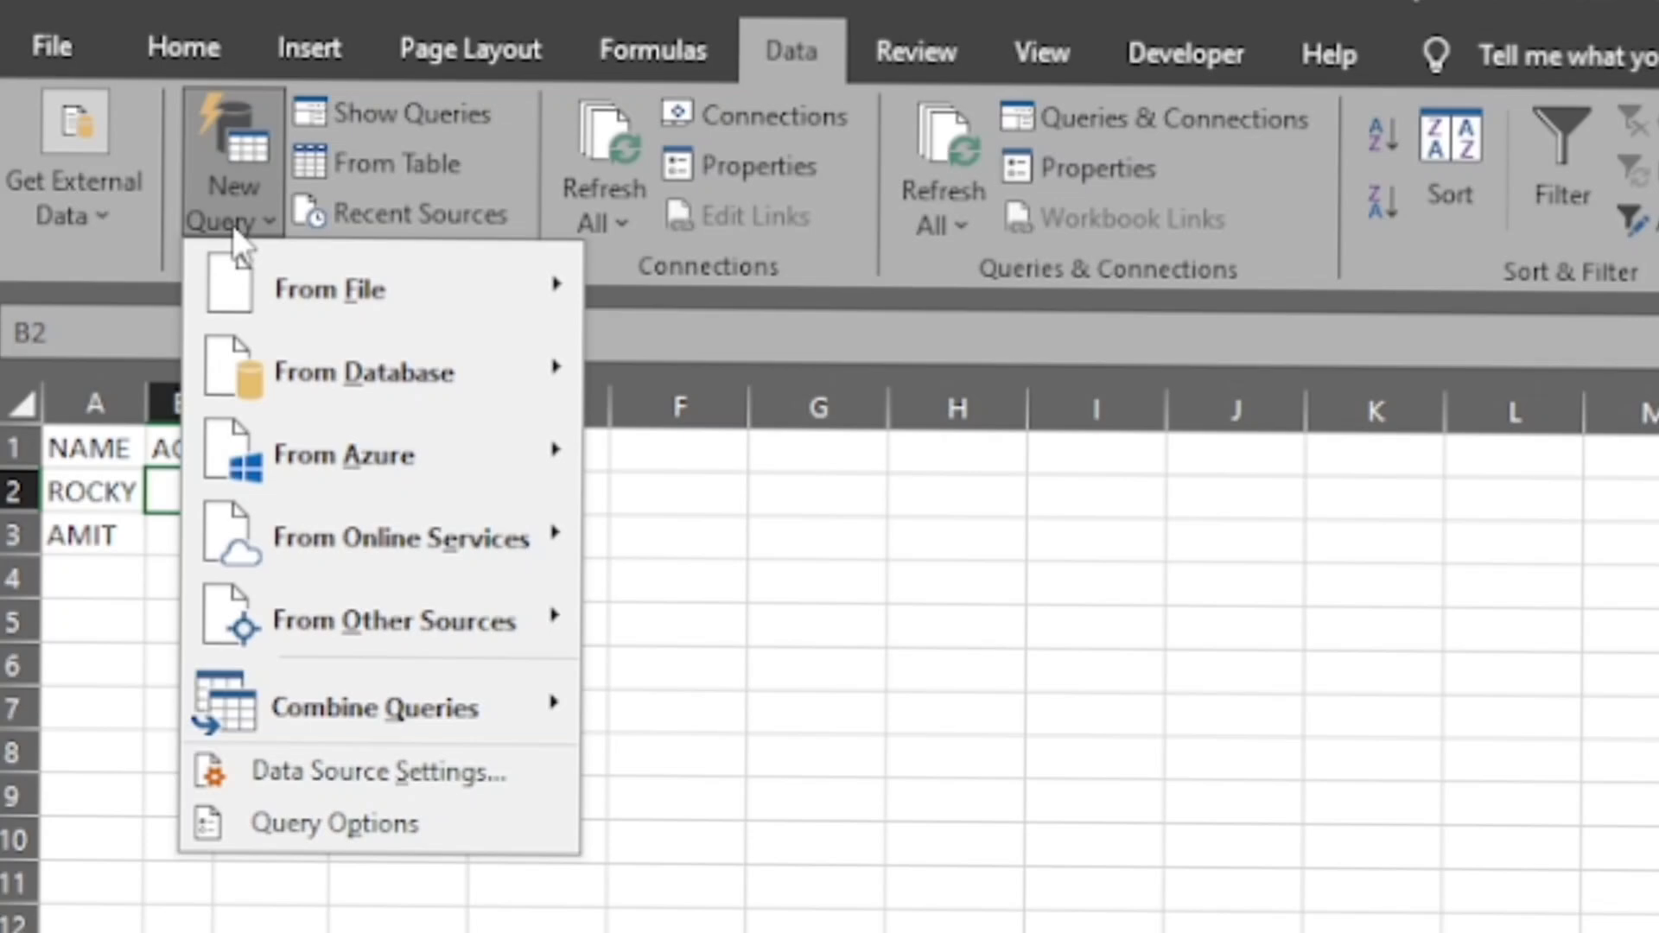
{"action": "left_click", "coordinate": [424, 112]}
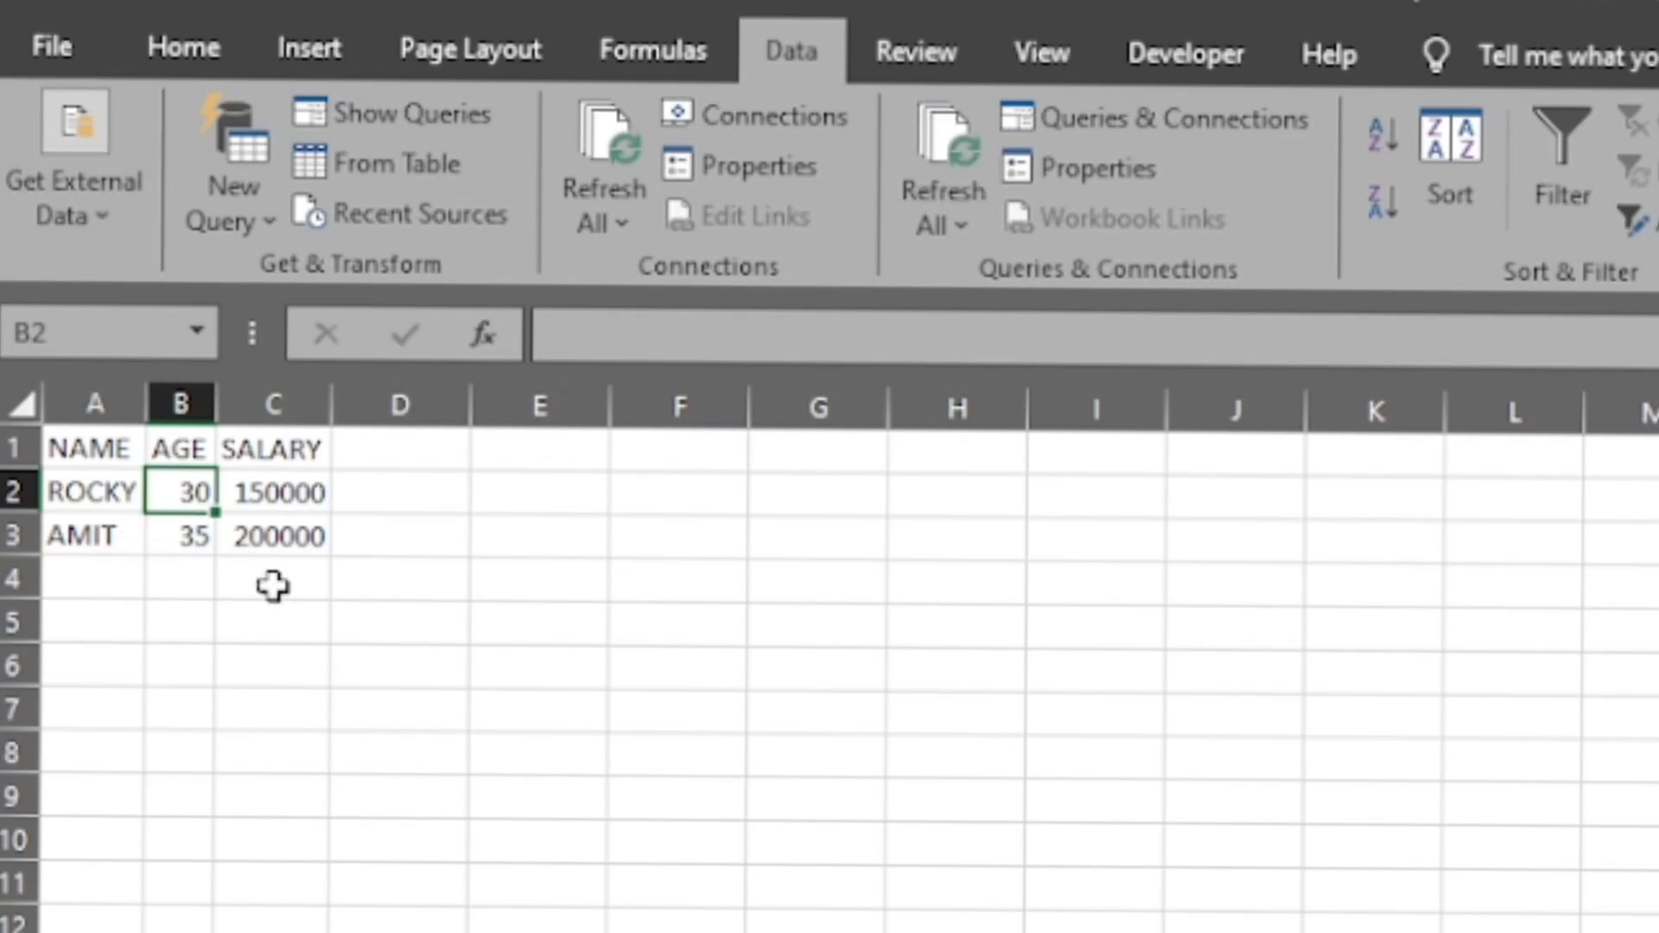
- Start adding another workbook connection, browsing to the CONNECT EXCEL text file in Downloads as its data source
{"action": "left_click", "coordinate": [713, 123]}
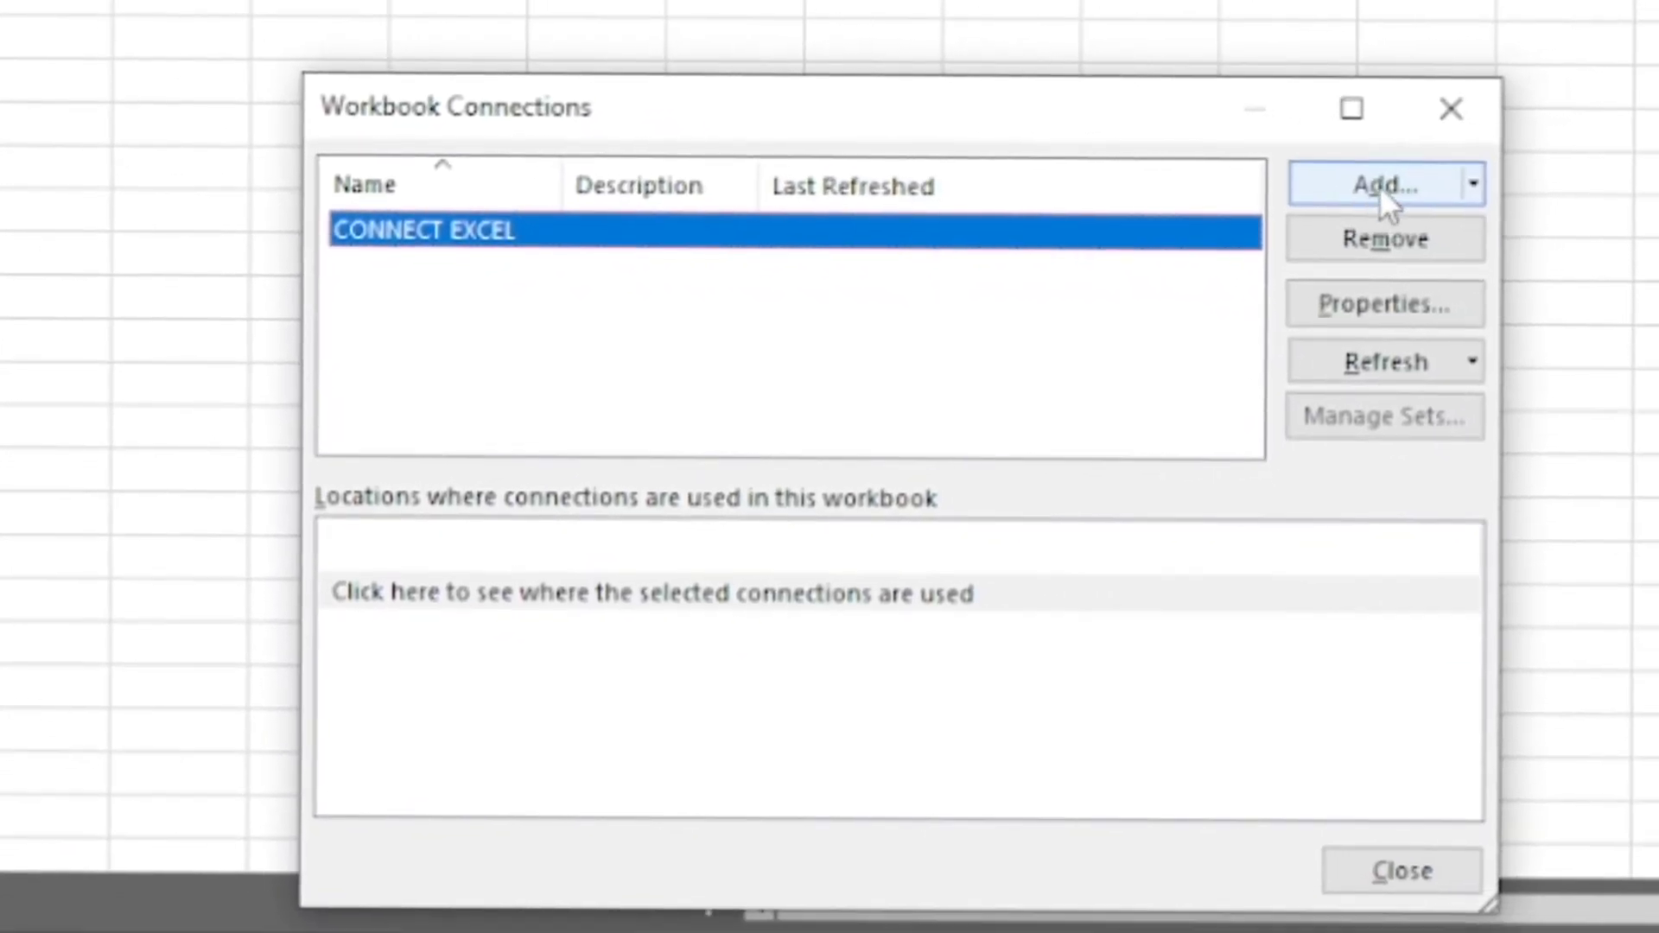
{"action": "left_click", "coordinate": [1624, 321]}
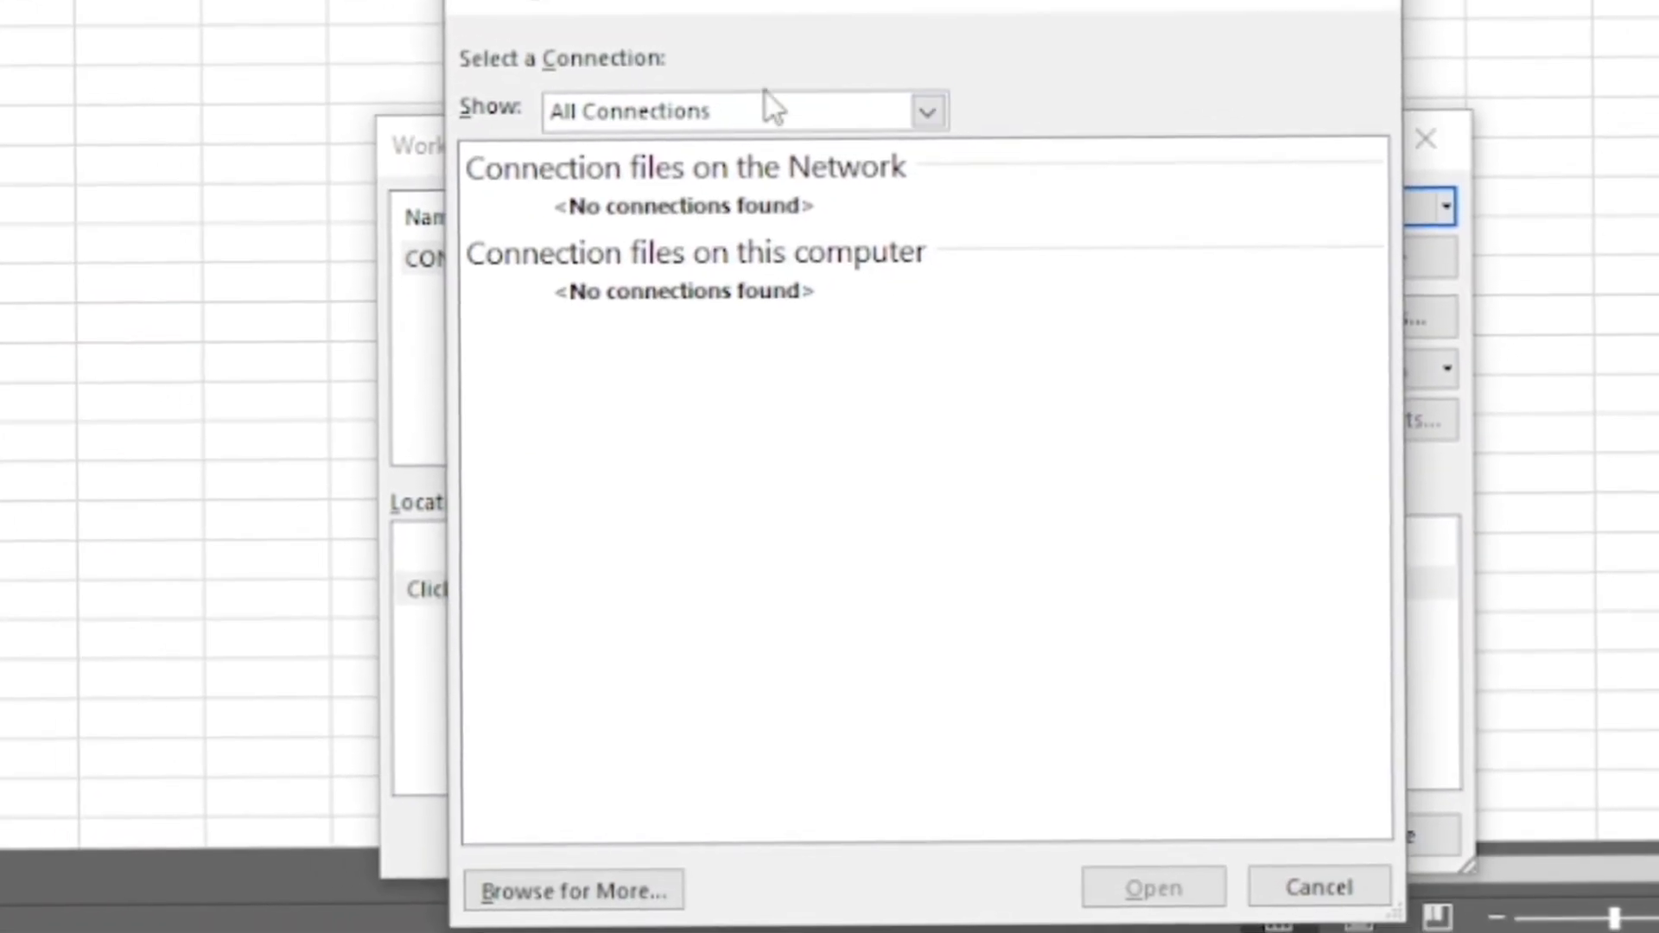
{"action": "left_click", "coordinate": [742, 62]}
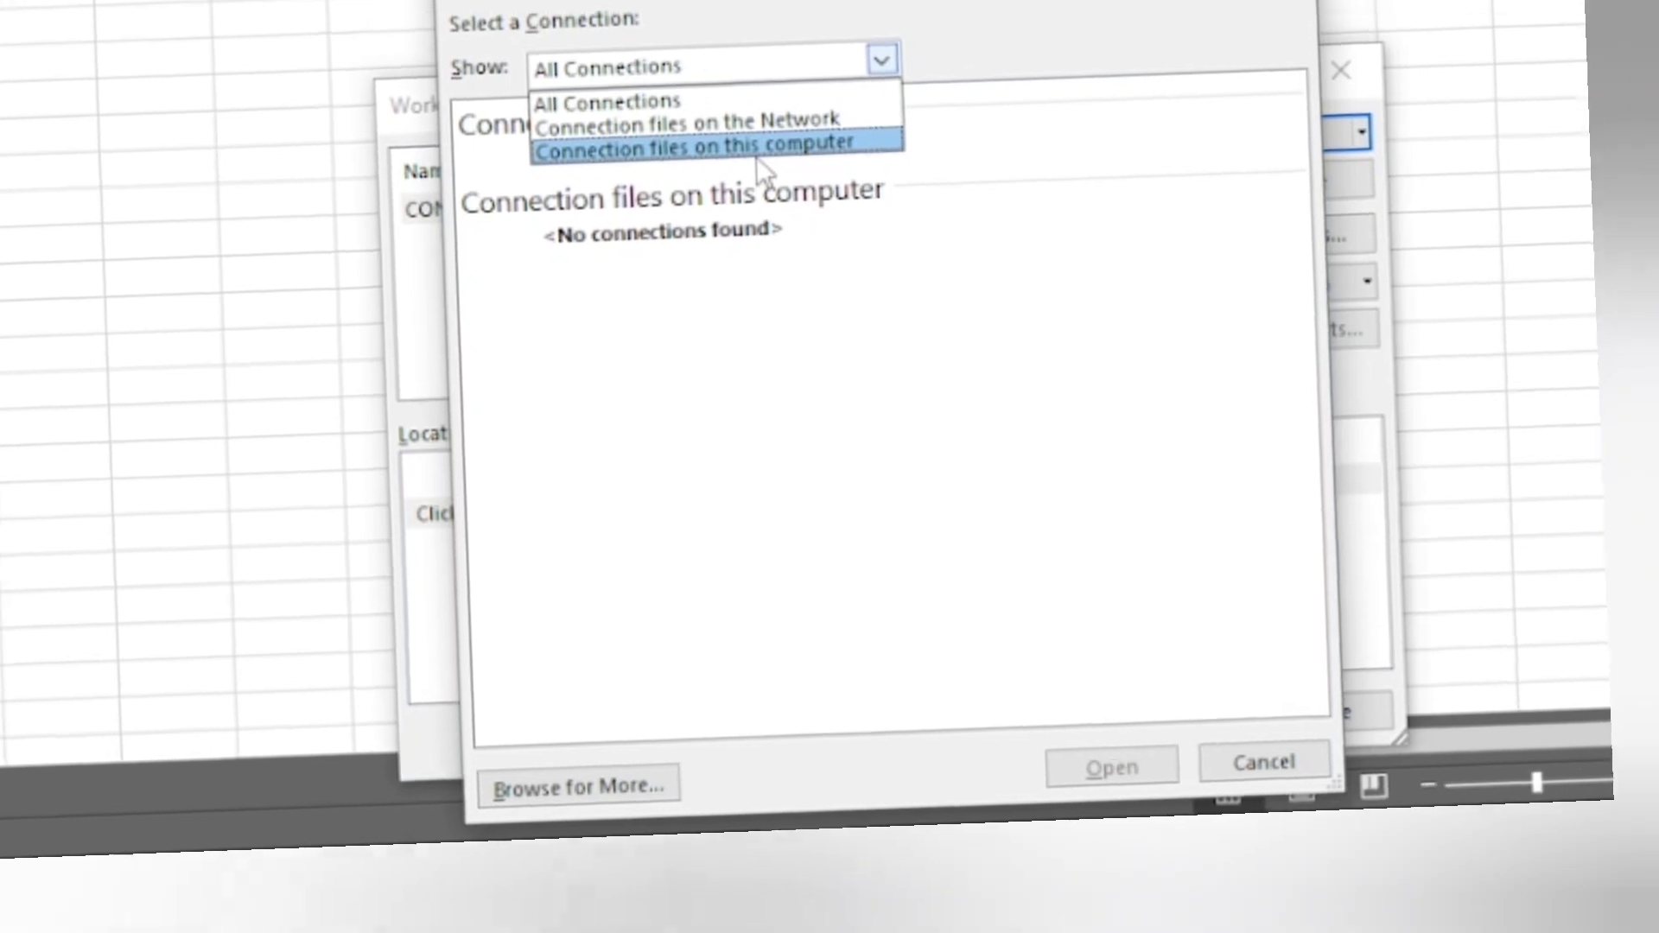
{"action": "left_click", "coordinate": [737, 156]}
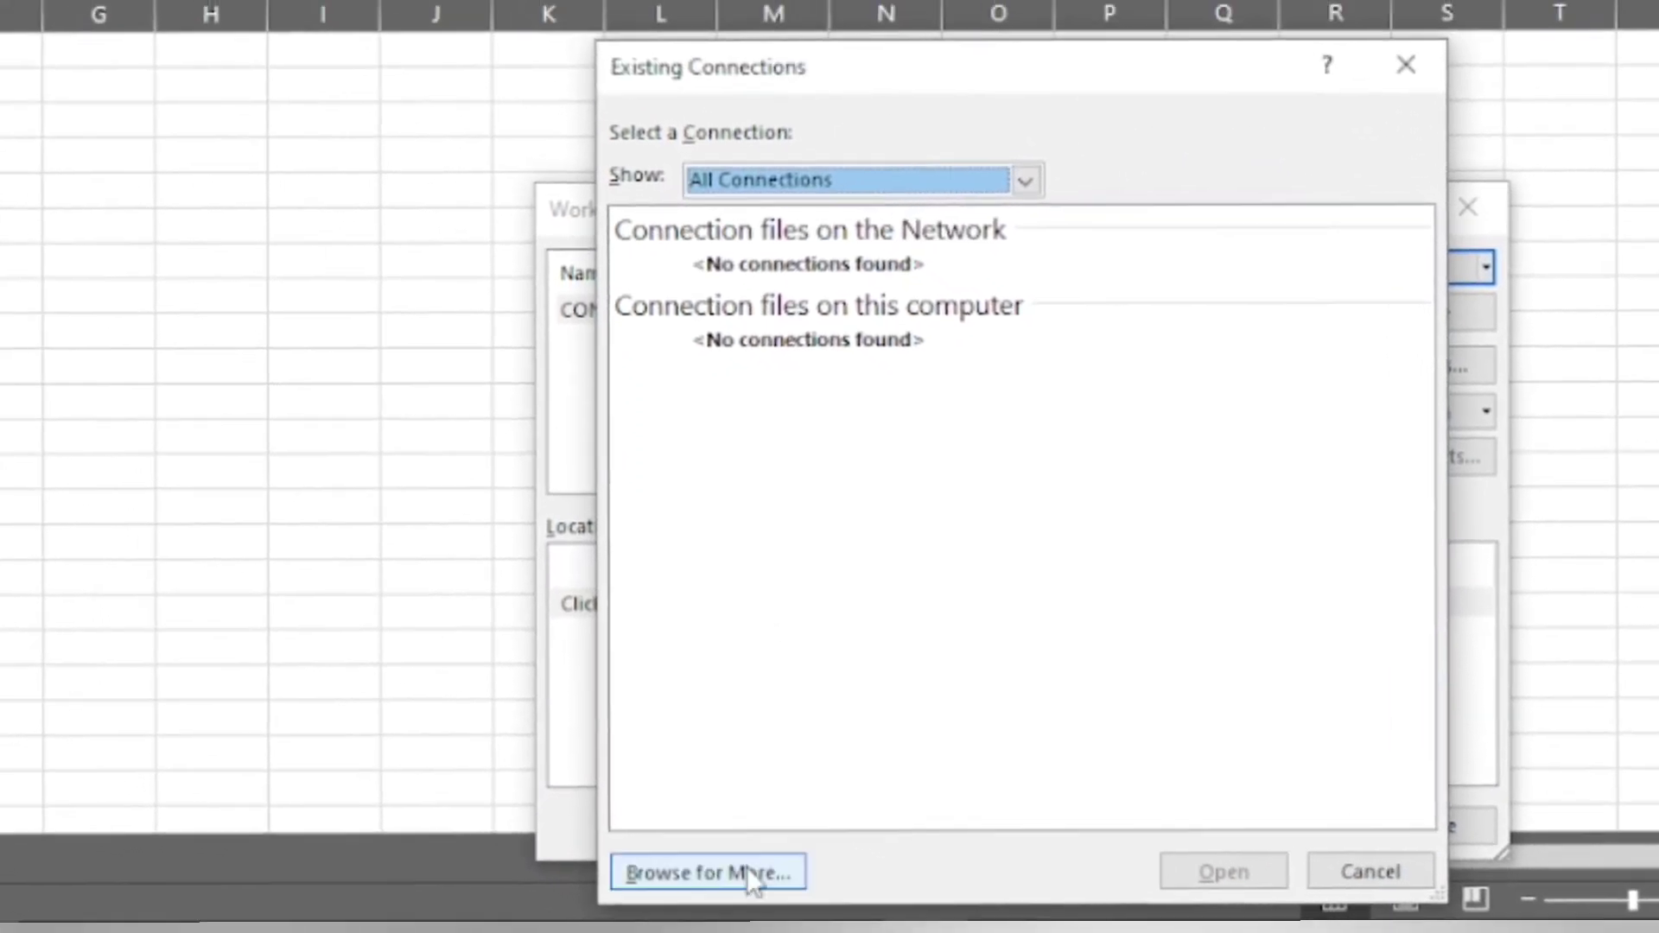
{"action": "left_click", "coordinate": [663, 815]}
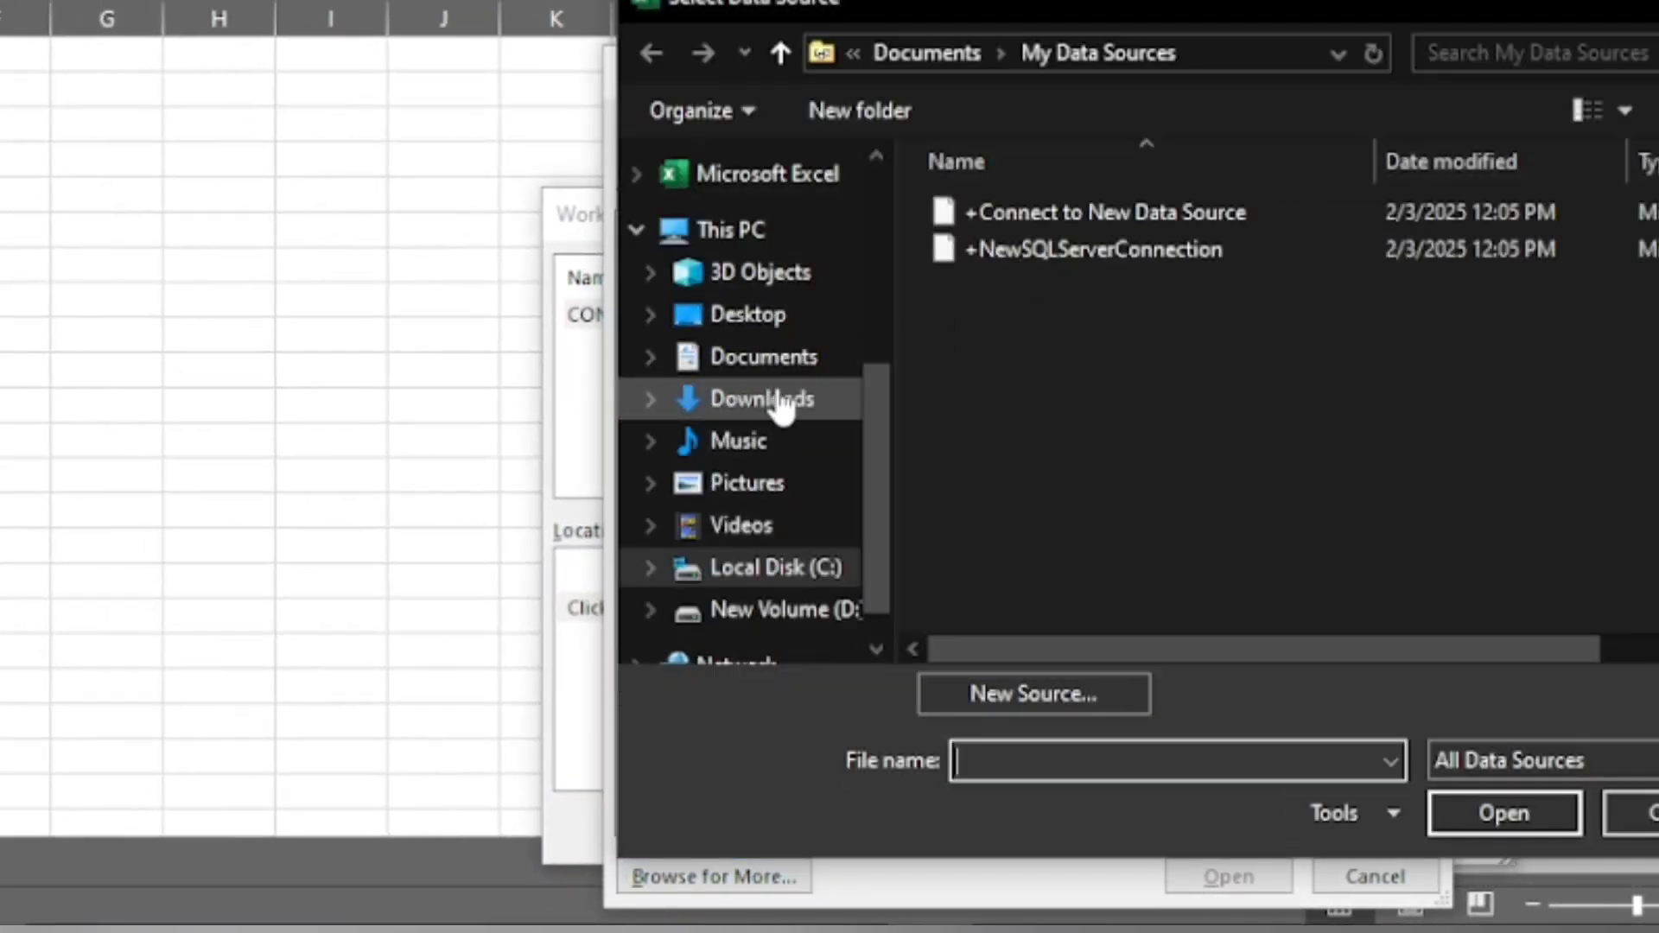
{"action": "left_click", "coordinate": [777, 399]}
{"action": "left_click", "coordinate": [1023, 298]}
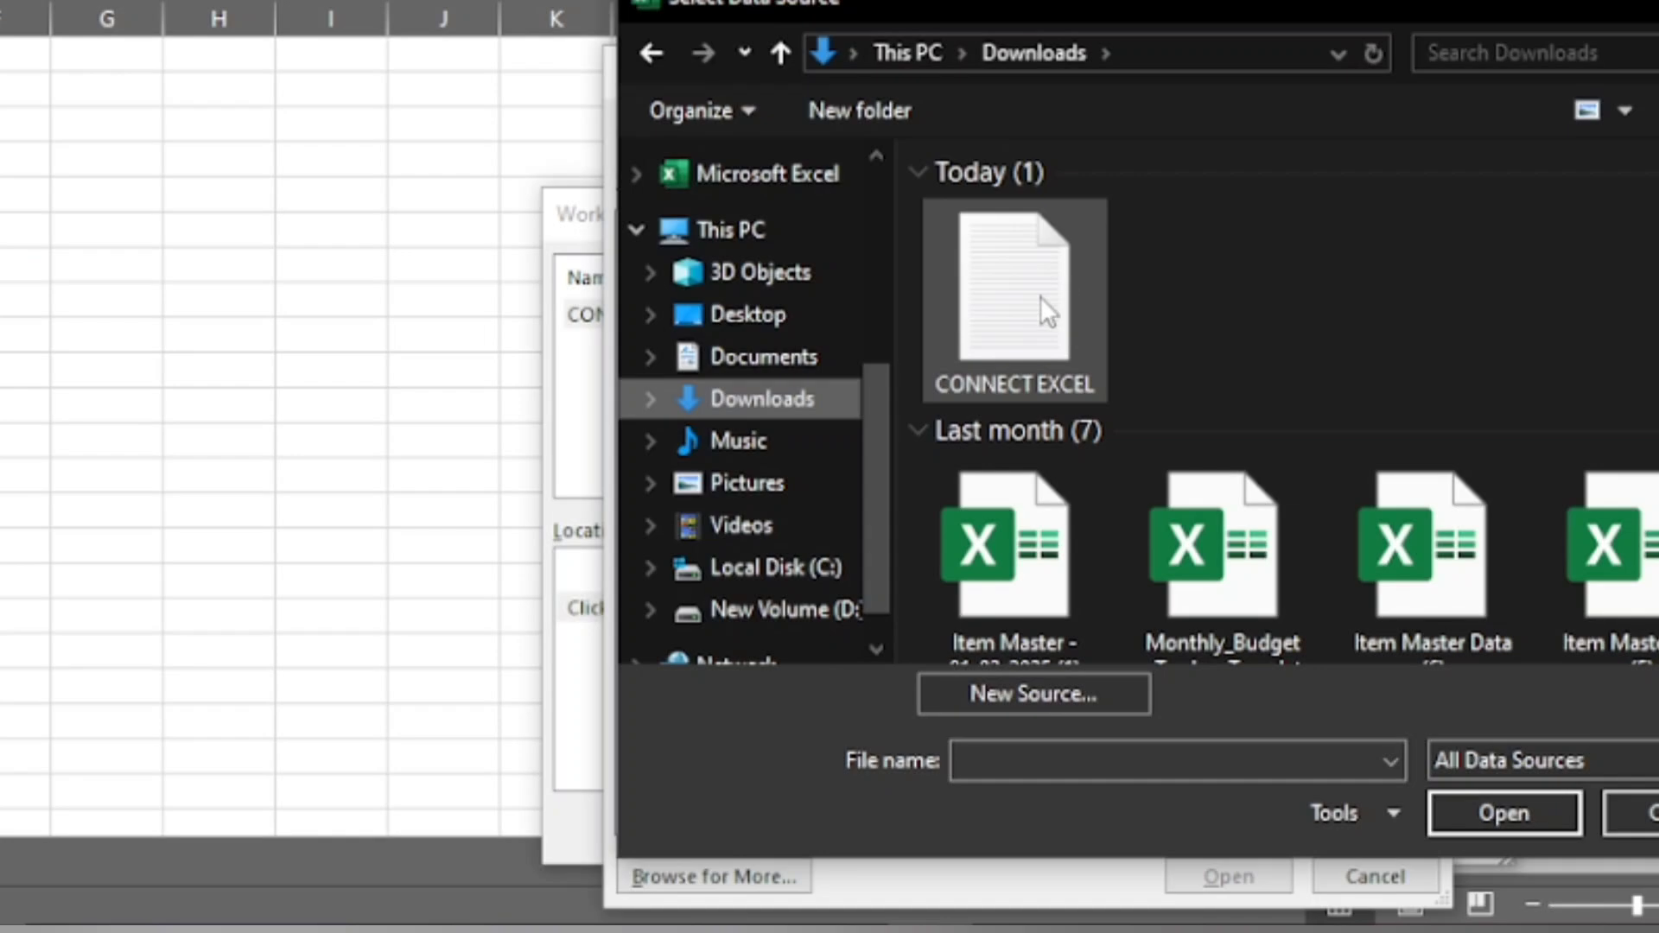
{"action": "left_click", "coordinate": [1497, 811]}
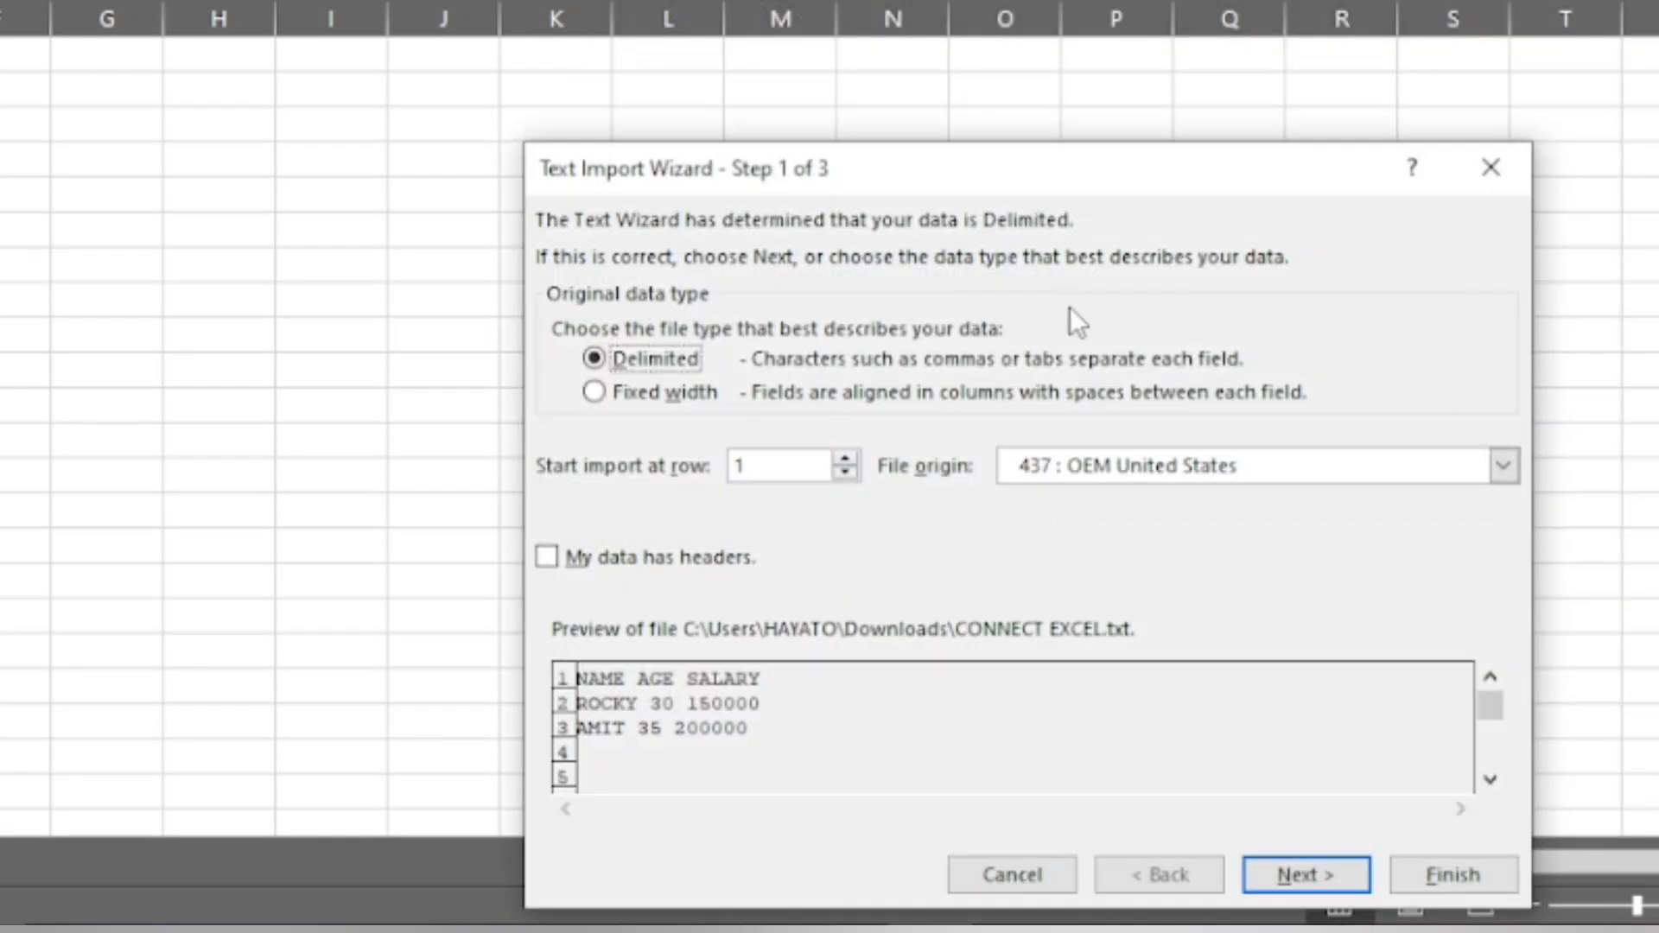
- Define the added connection as delimited text with Space instead of Tab as the delimiter and General column format
{"action": "left_click", "coordinate": [1305, 874]}
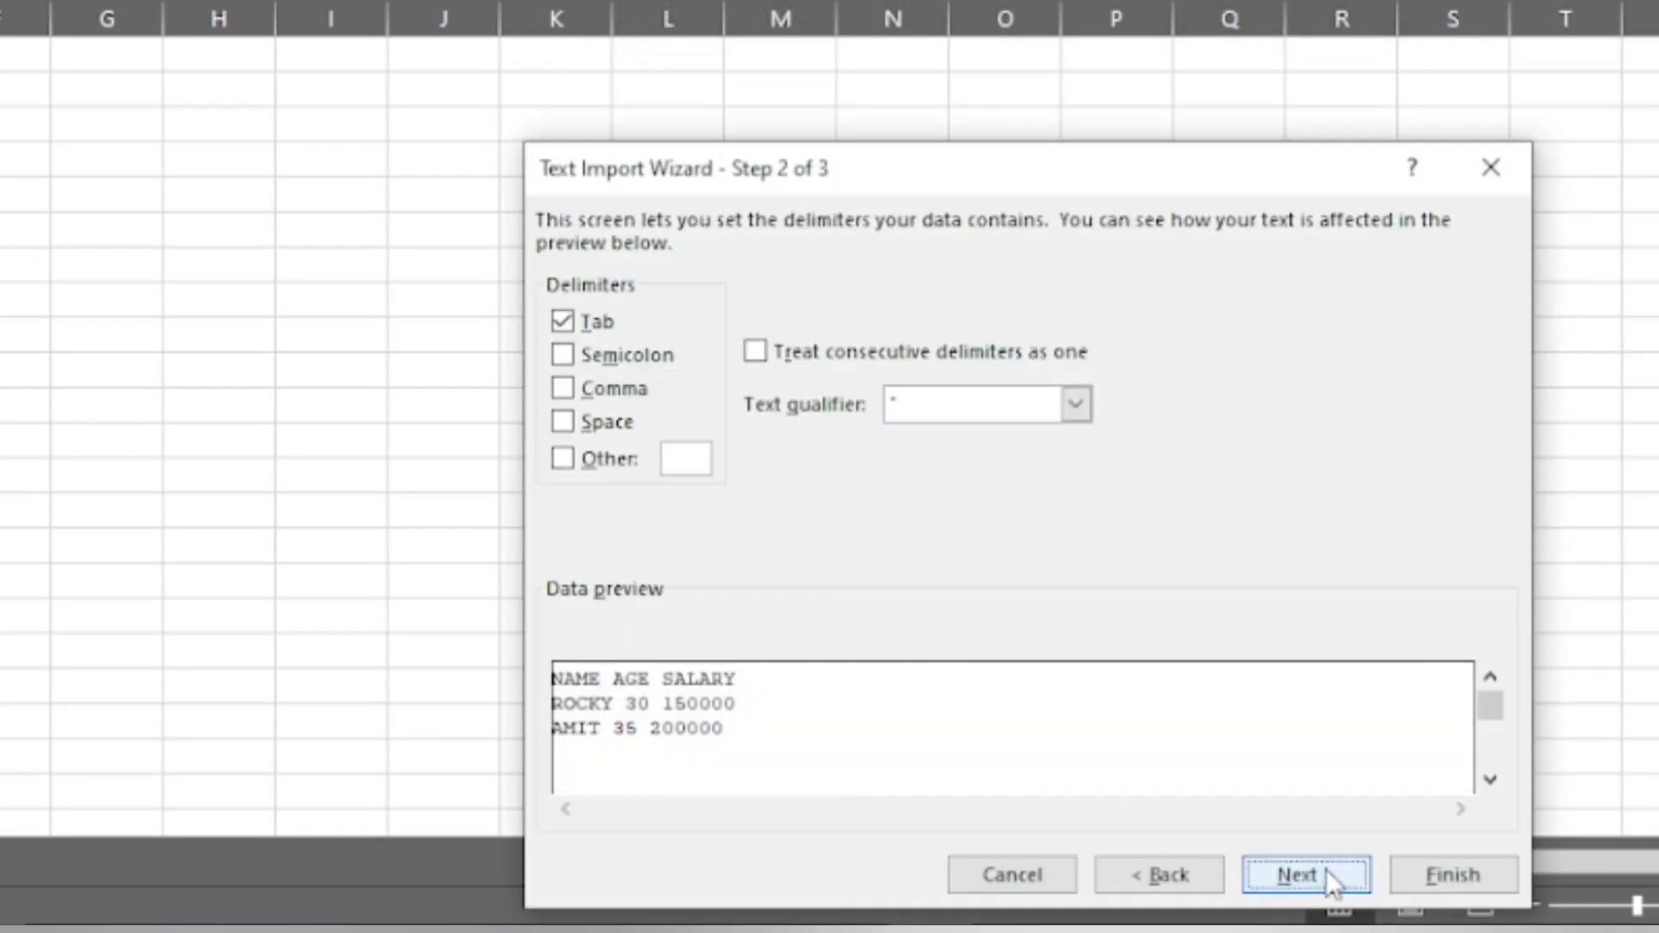
{"action": "left_click", "coordinate": [587, 328]}
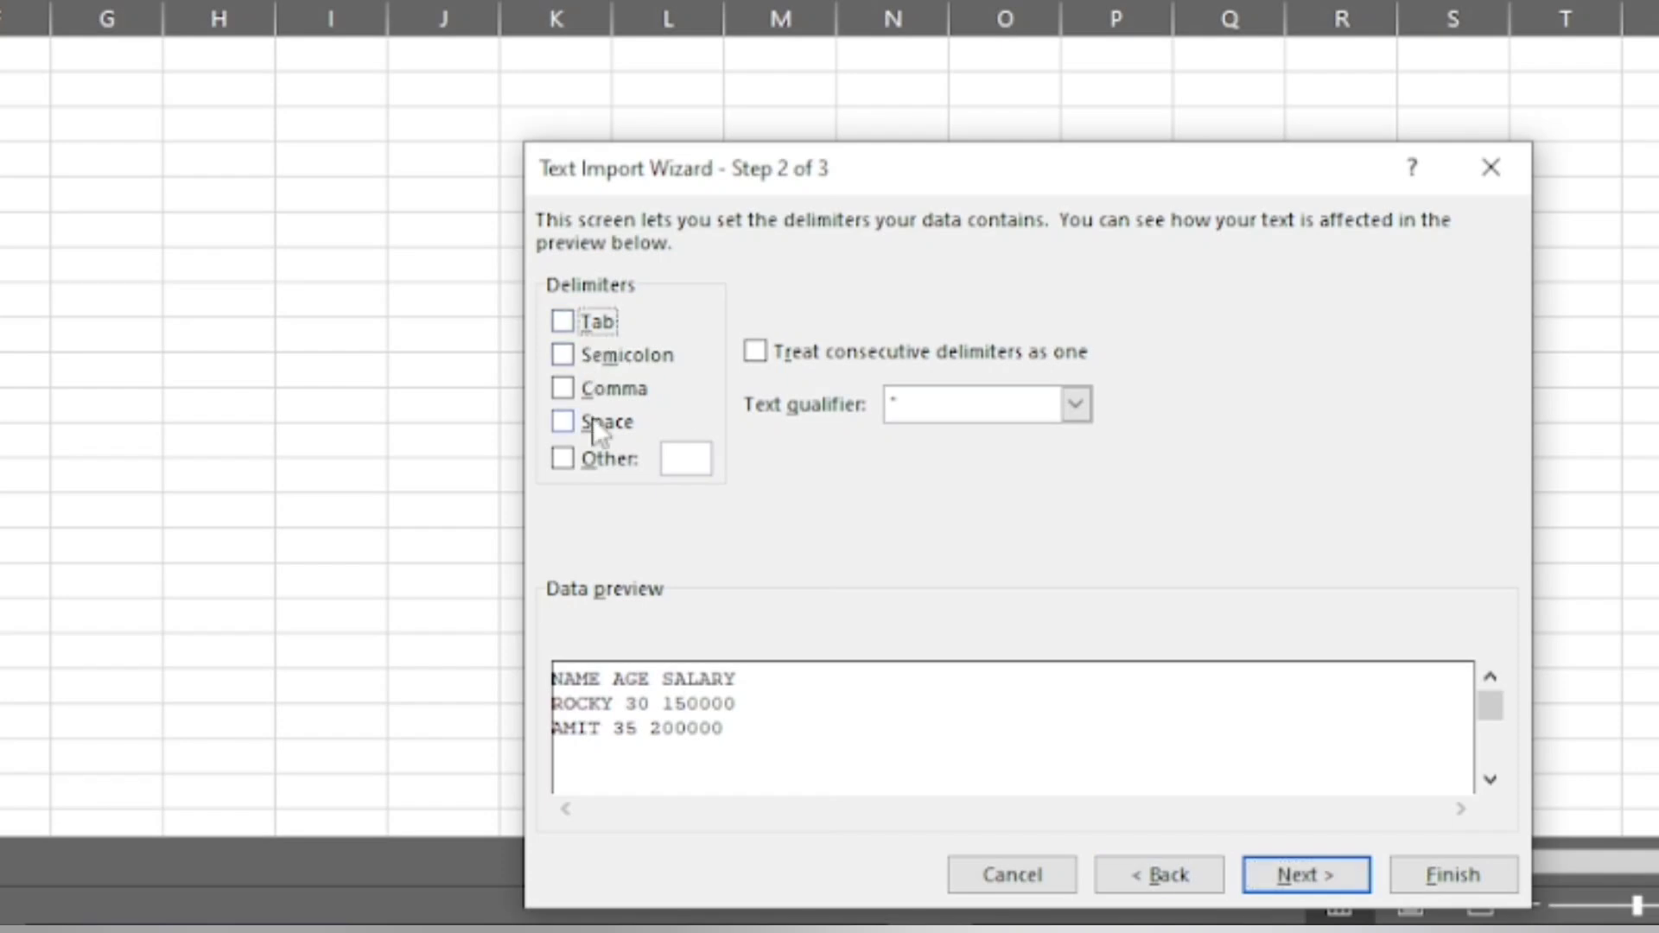
{"action": "left_click", "coordinate": [595, 418]}
{"action": "left_click", "coordinate": [1337, 875]}
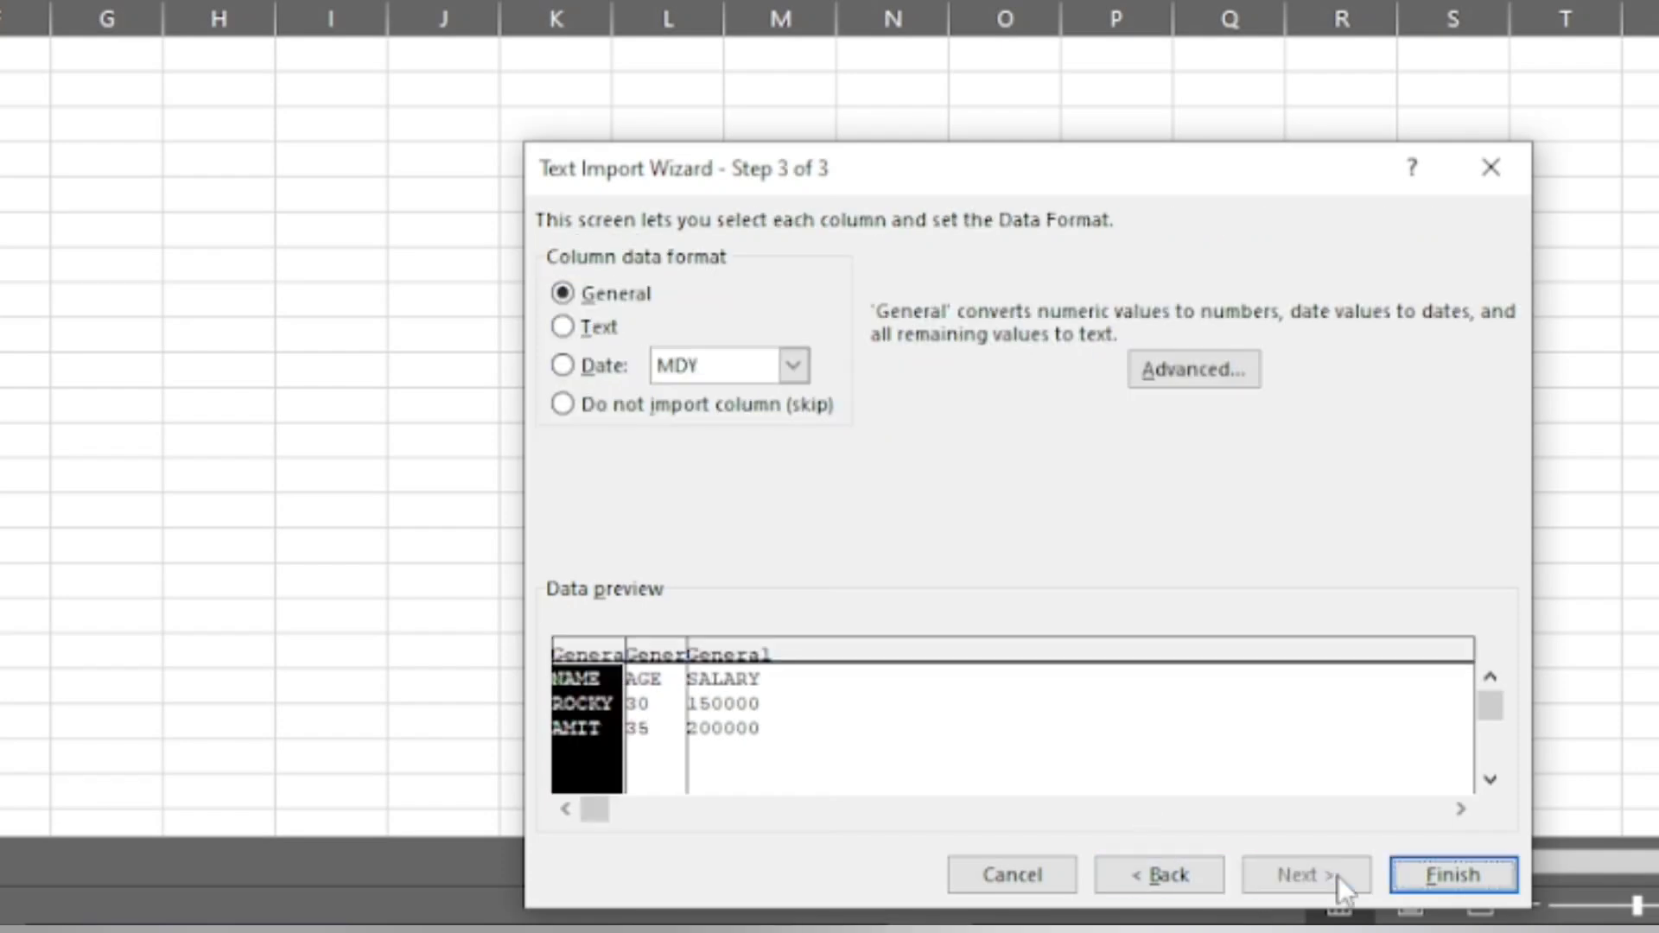
{"action": "left_click", "coordinate": [1436, 875]}
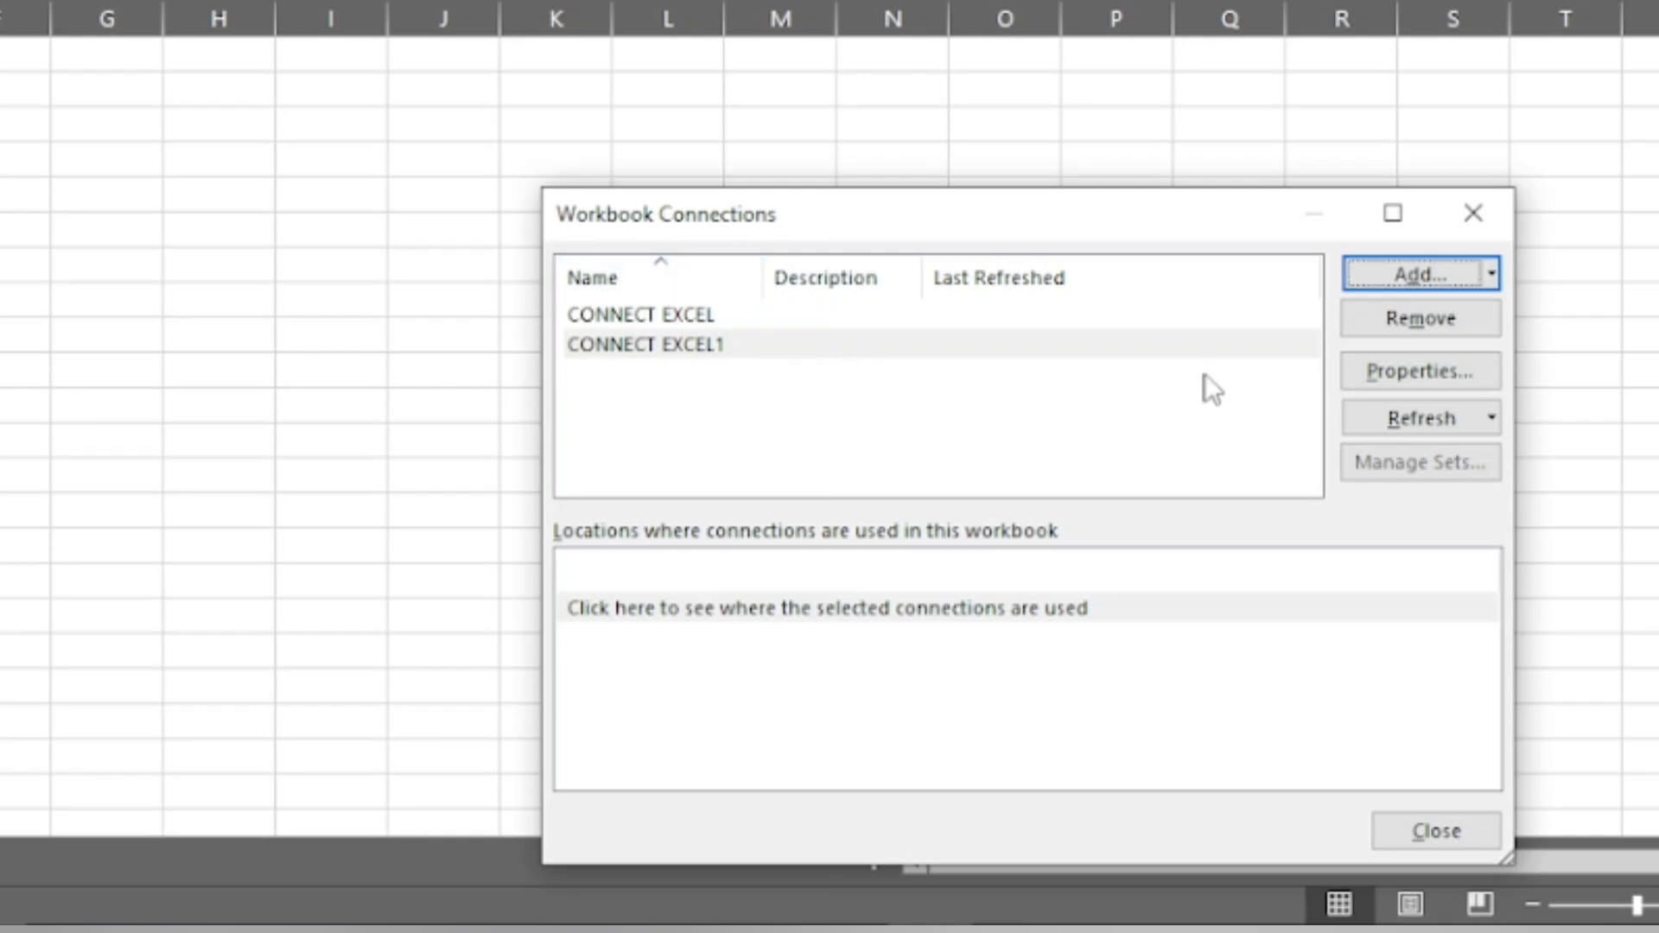
- Remove the duplicate CONNECT EXCEL1 connection from the workbook
{"action": "left_click", "coordinate": [1463, 330]}
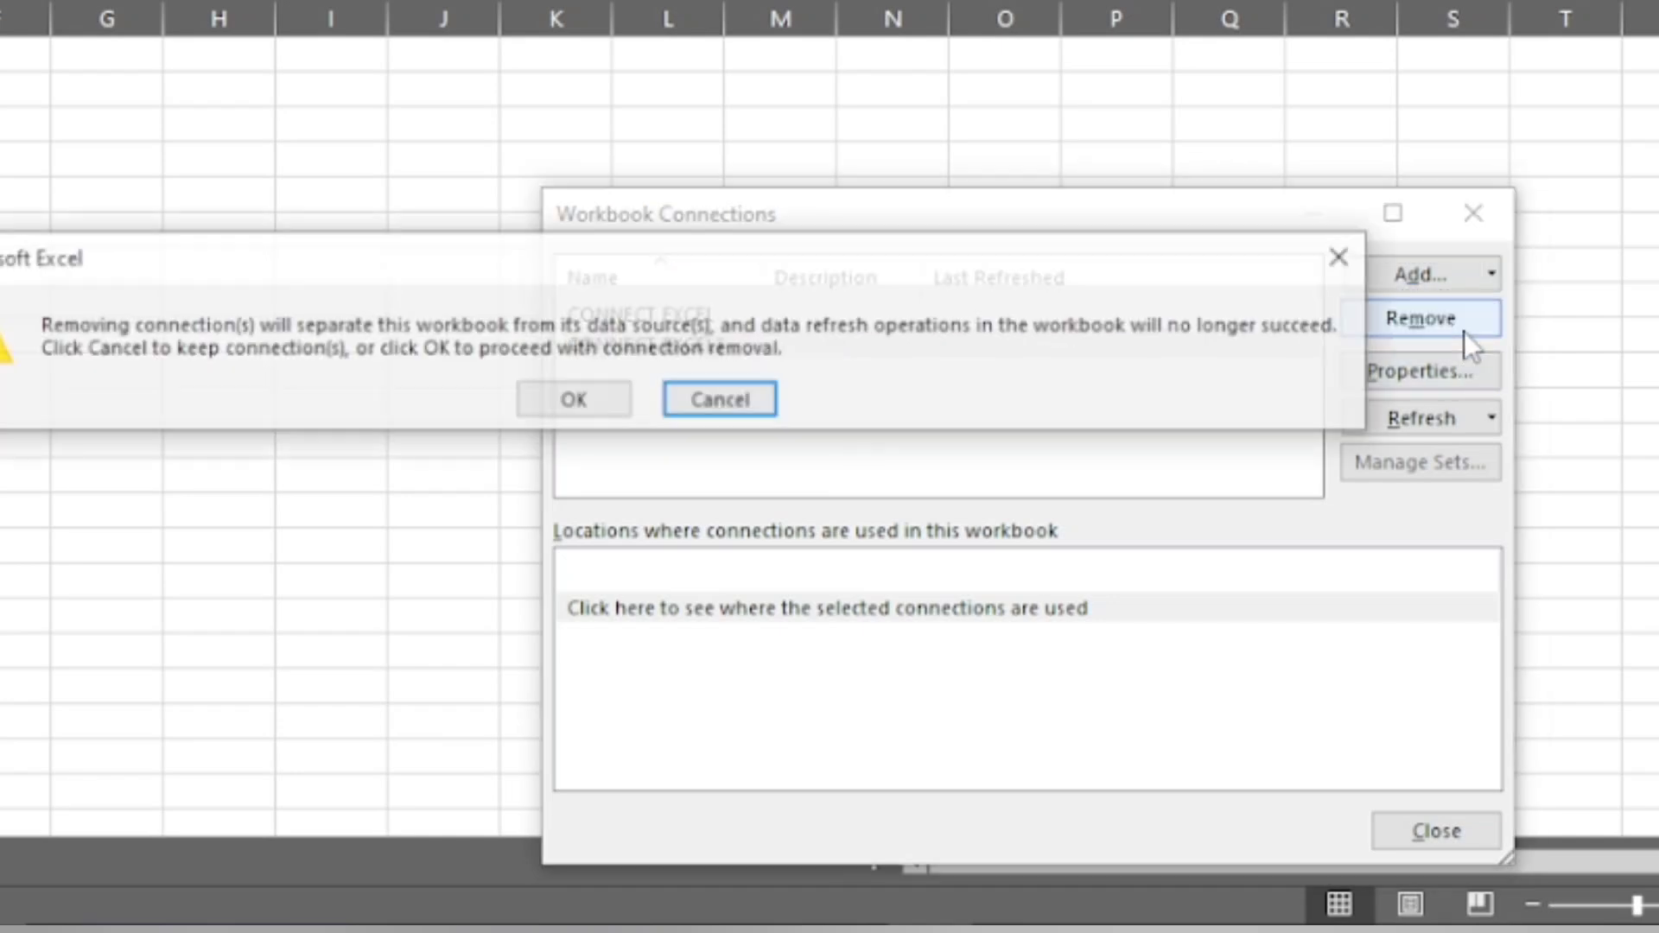
{"action": "left_click", "coordinate": [573, 402]}
- Refresh the CONNECT EXCEL connection and close the list of workbook connections
{"action": "left_click", "coordinate": [1451, 406]}
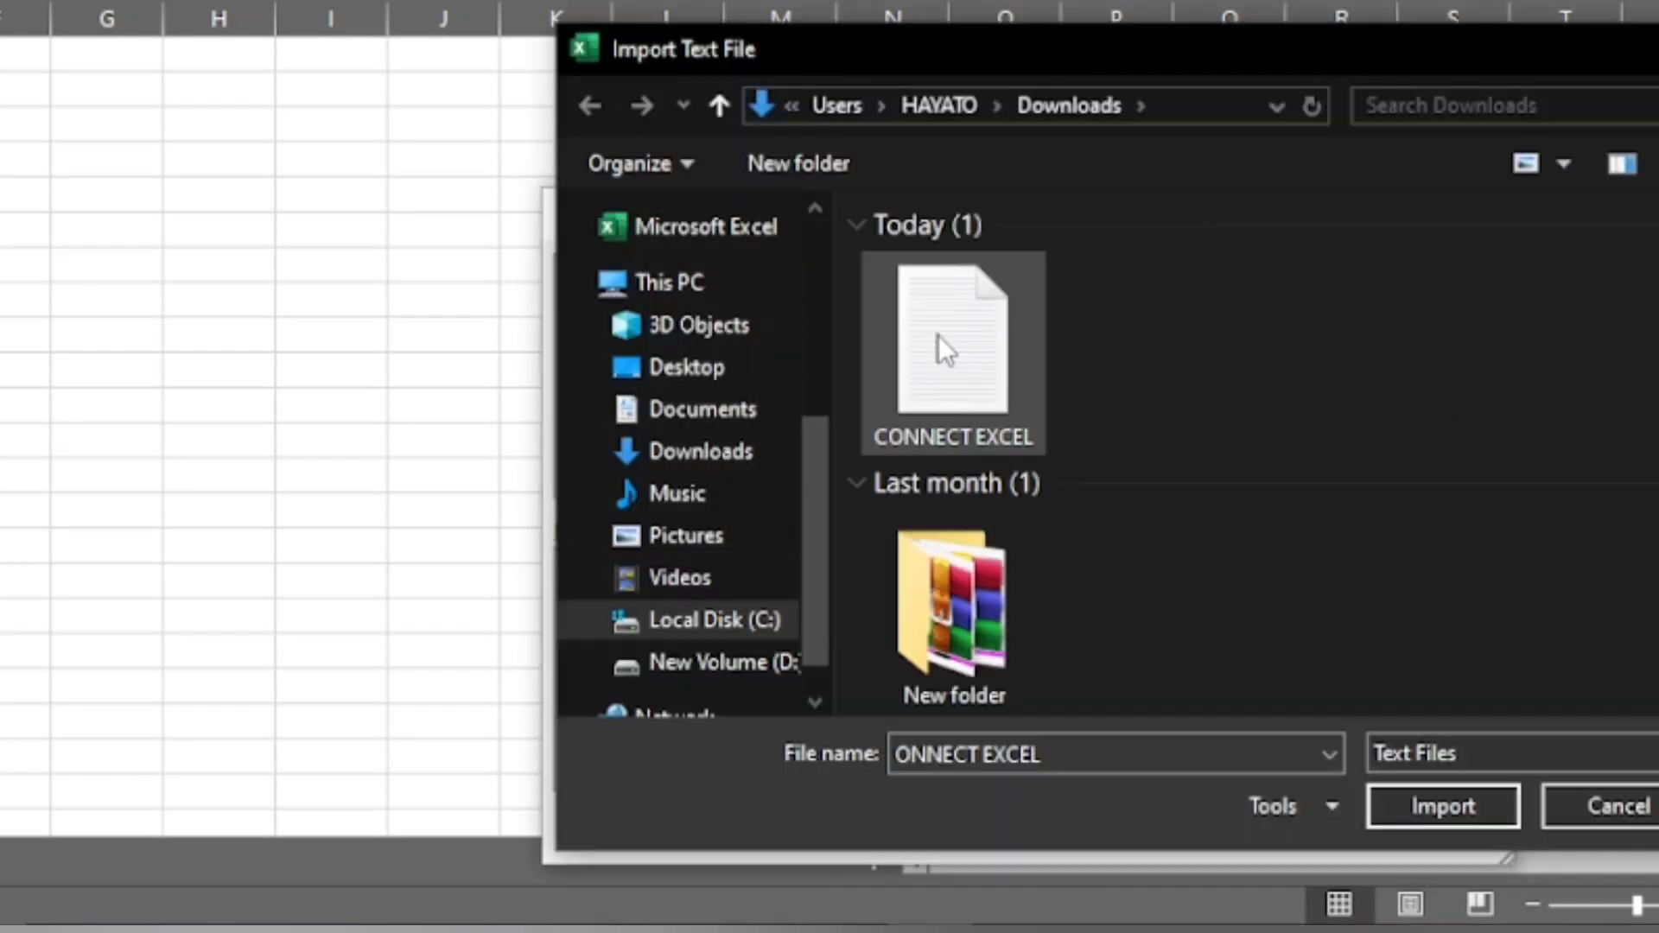
{"action": "double_click", "coordinate": [938, 336]}
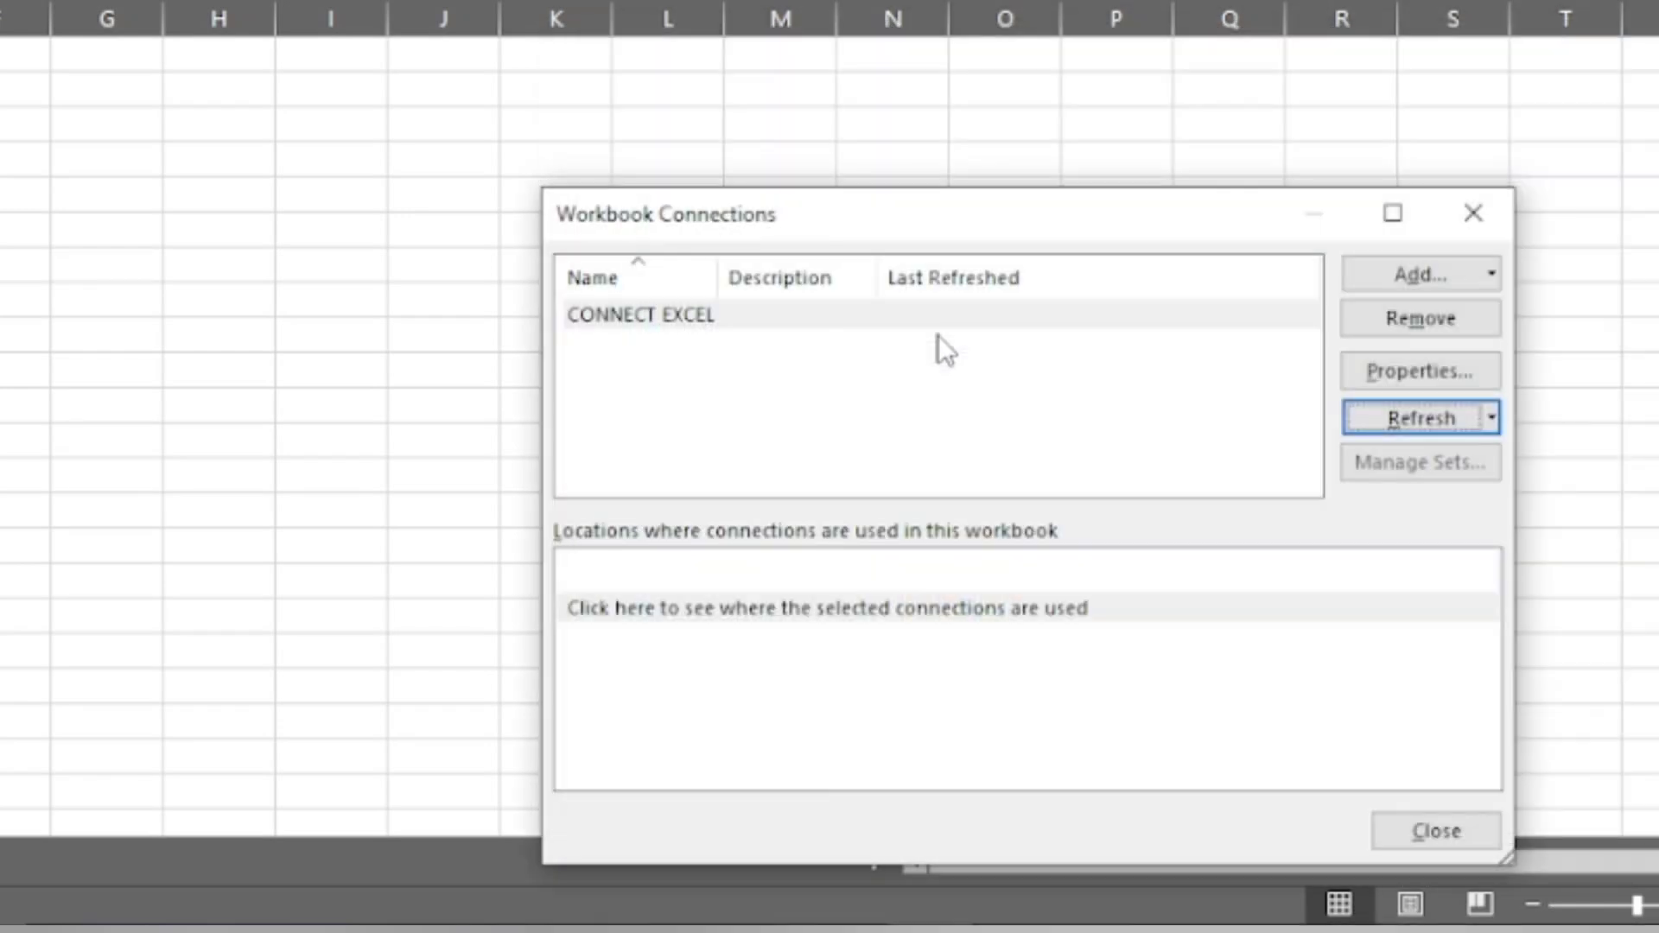
{"action": "left_click", "coordinate": [1451, 843]}
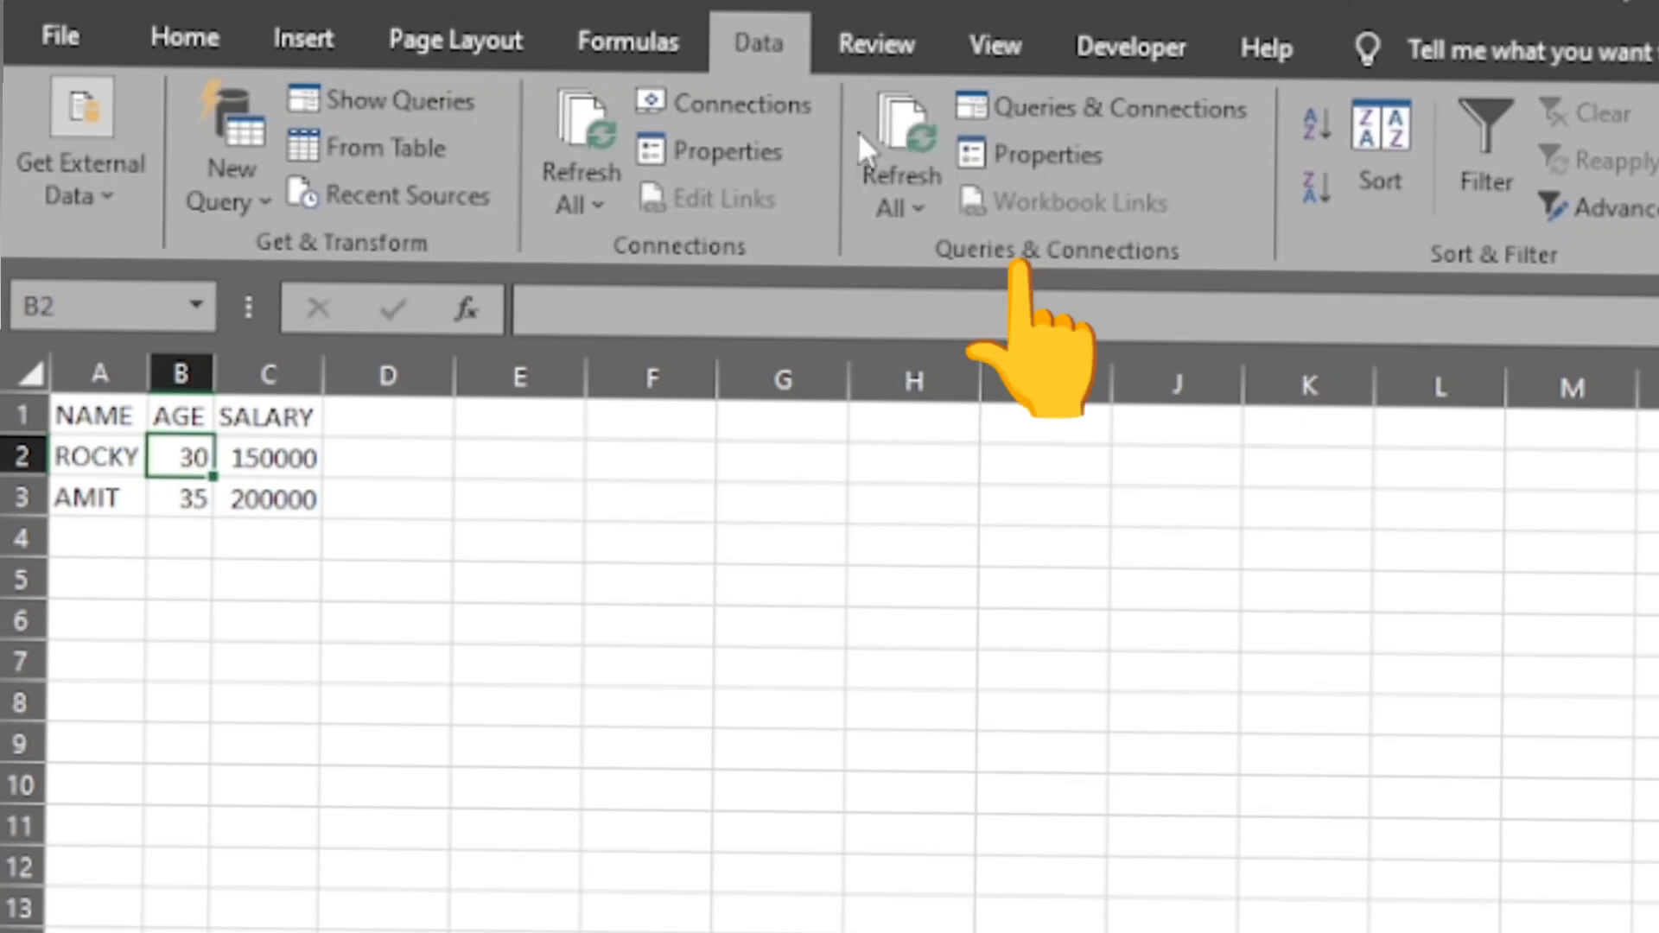
- Refresh all queries and connections, using the CONNECT EXCEL text file in Downloads as the source
{"action": "left_click", "coordinate": [899, 129]}
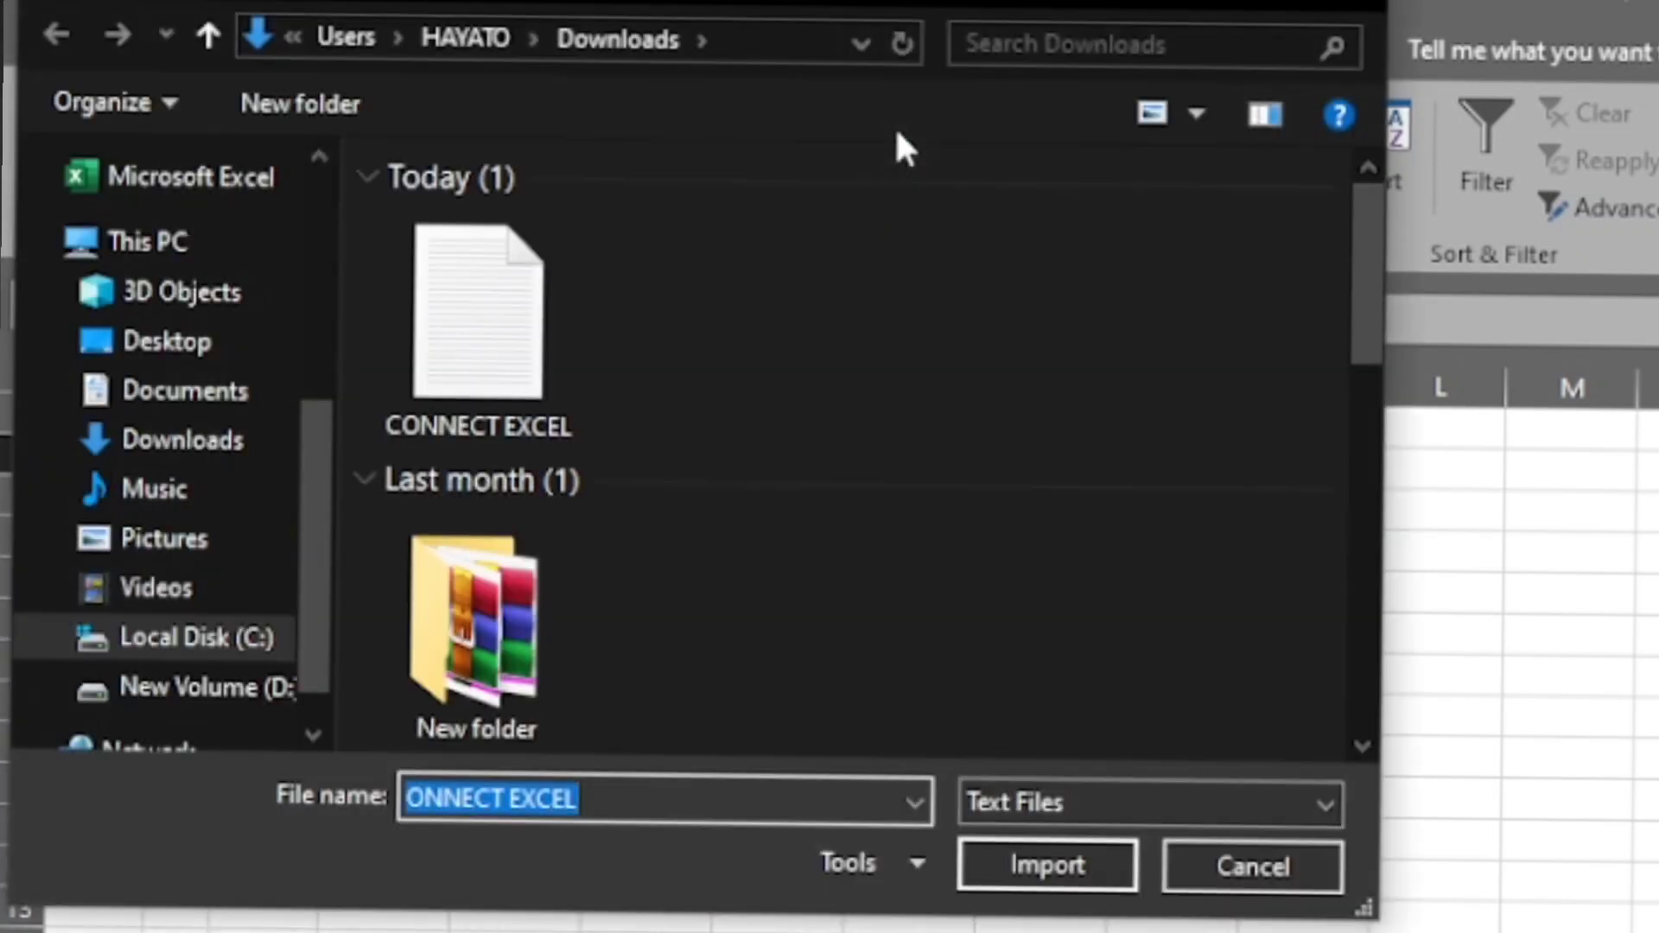
{"action": "double_click", "coordinate": [474, 396]}
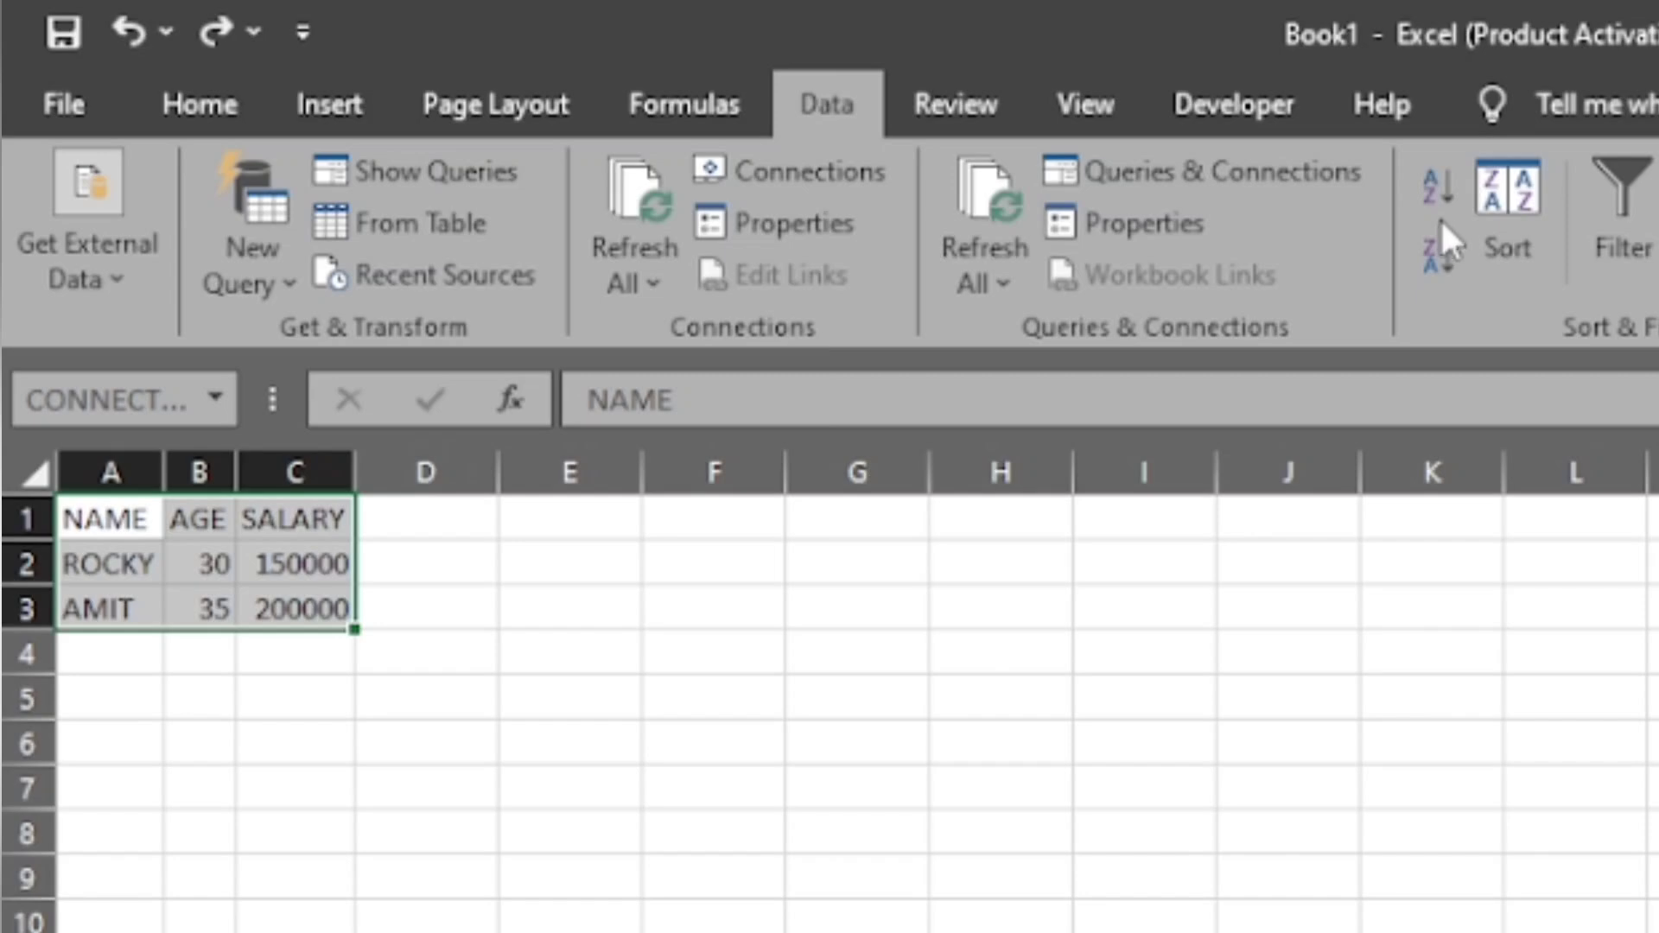
- Sort the imported records from A to Z, try the Z to A order, and return them to A to Z
{"action": "left_click", "coordinate": [778, 149]}
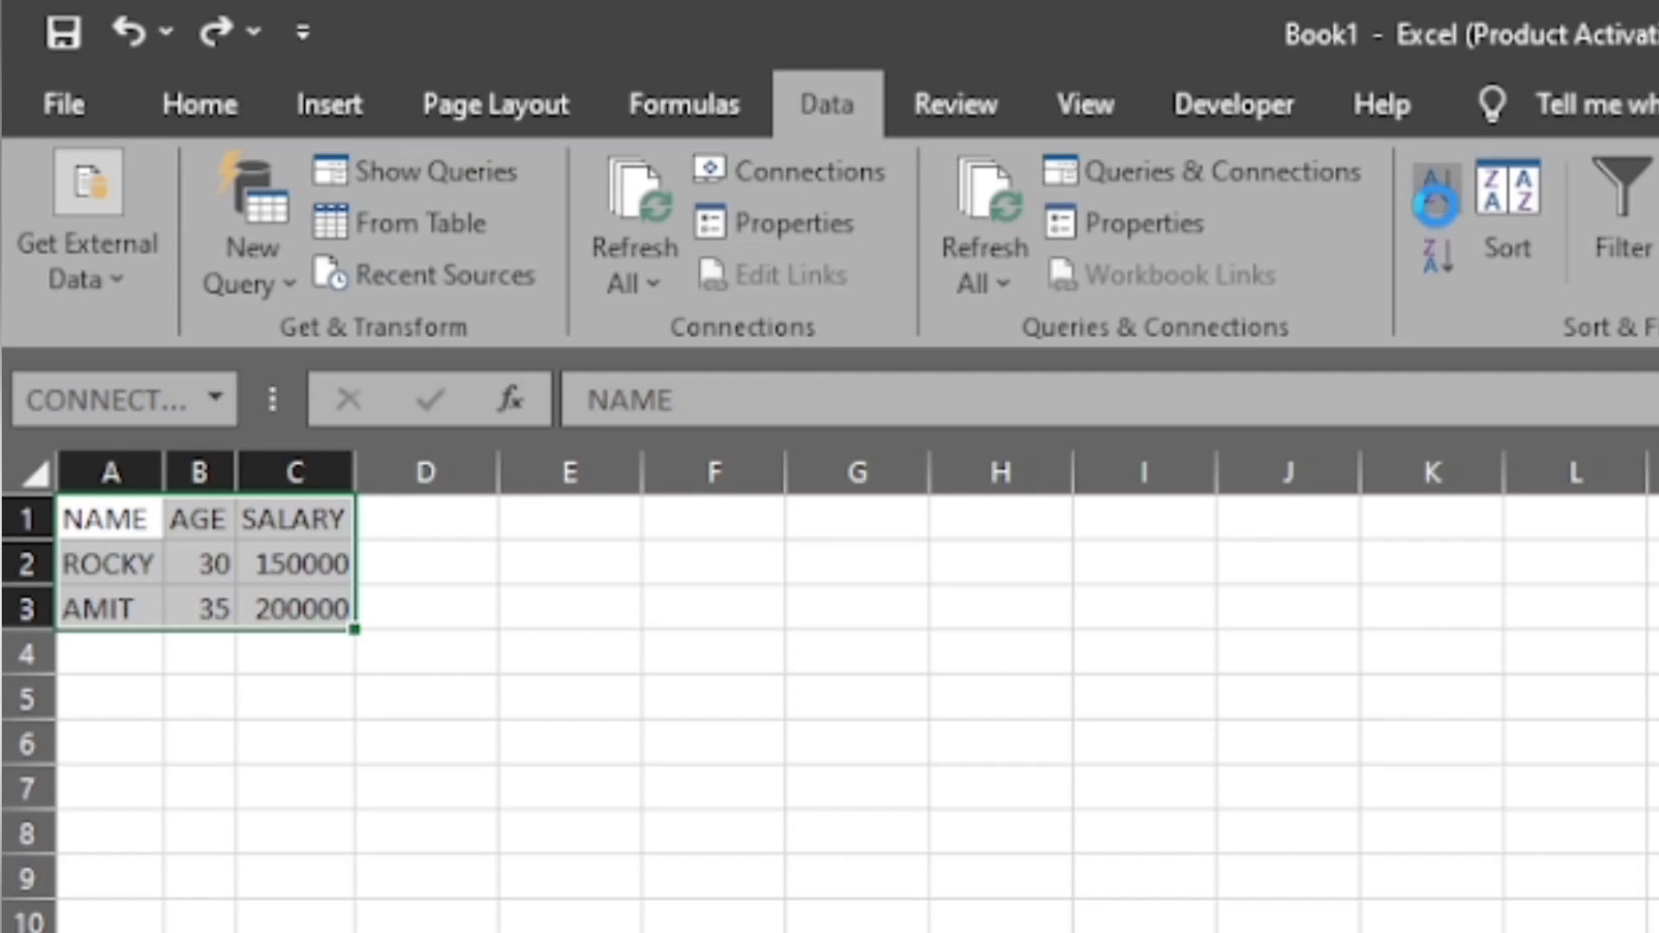
{"action": "left_click", "coordinate": [1437, 242]}
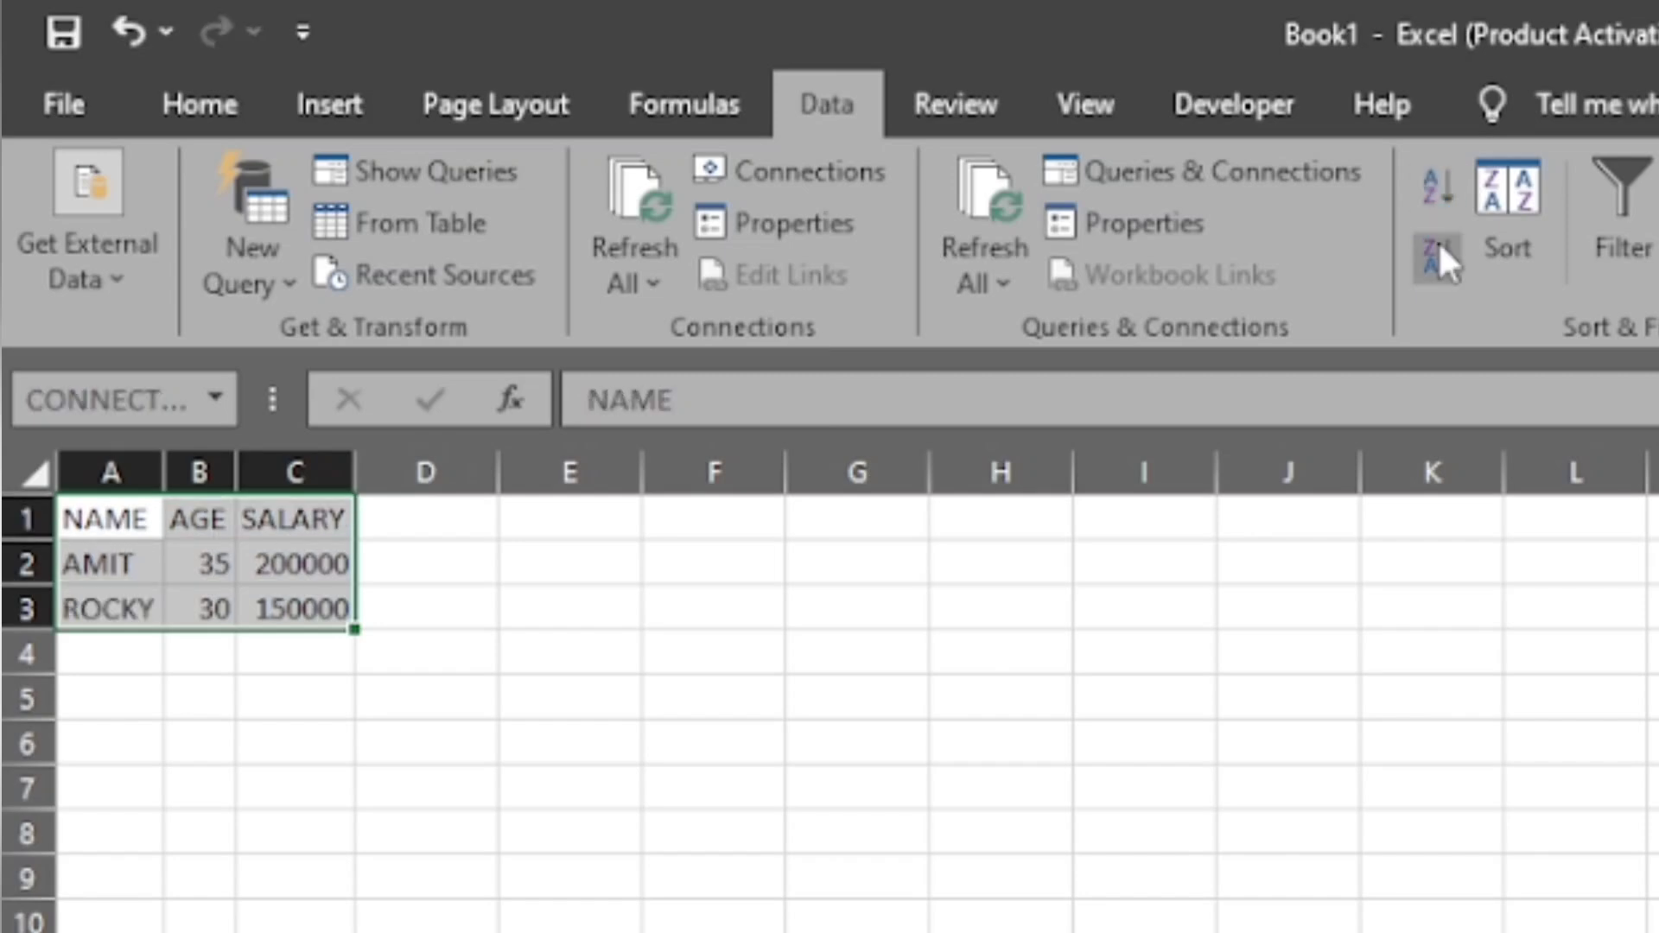
{"action": "left_click", "coordinate": [1437, 242]}
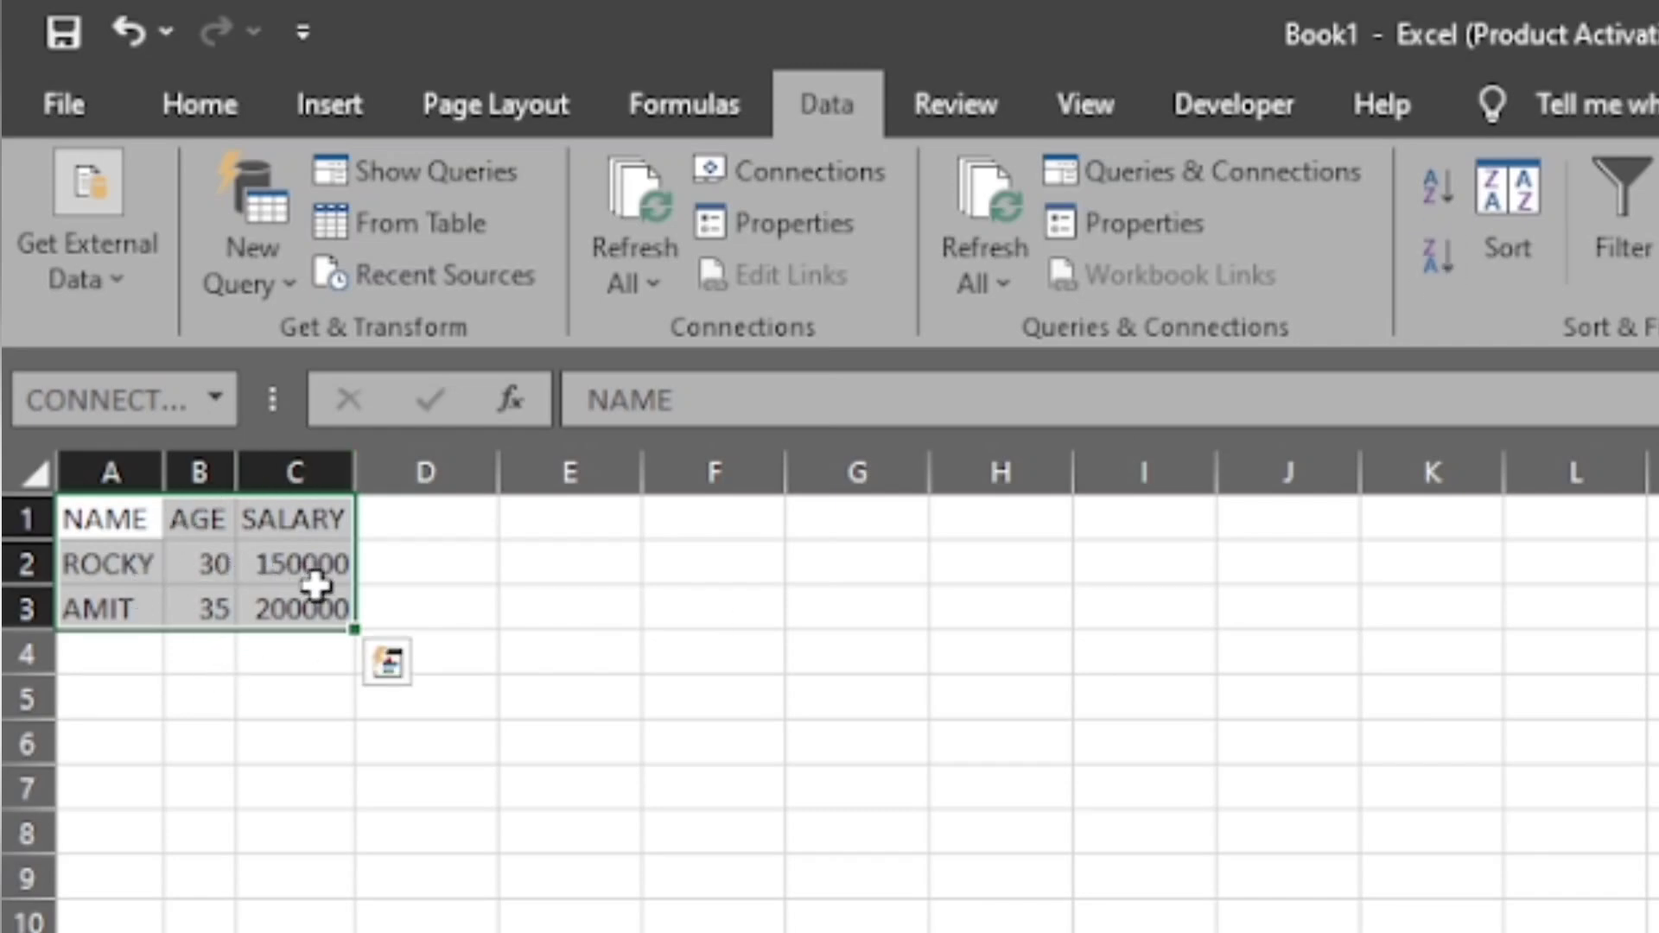
{"action": "left_click", "coordinate": [1433, 213]}
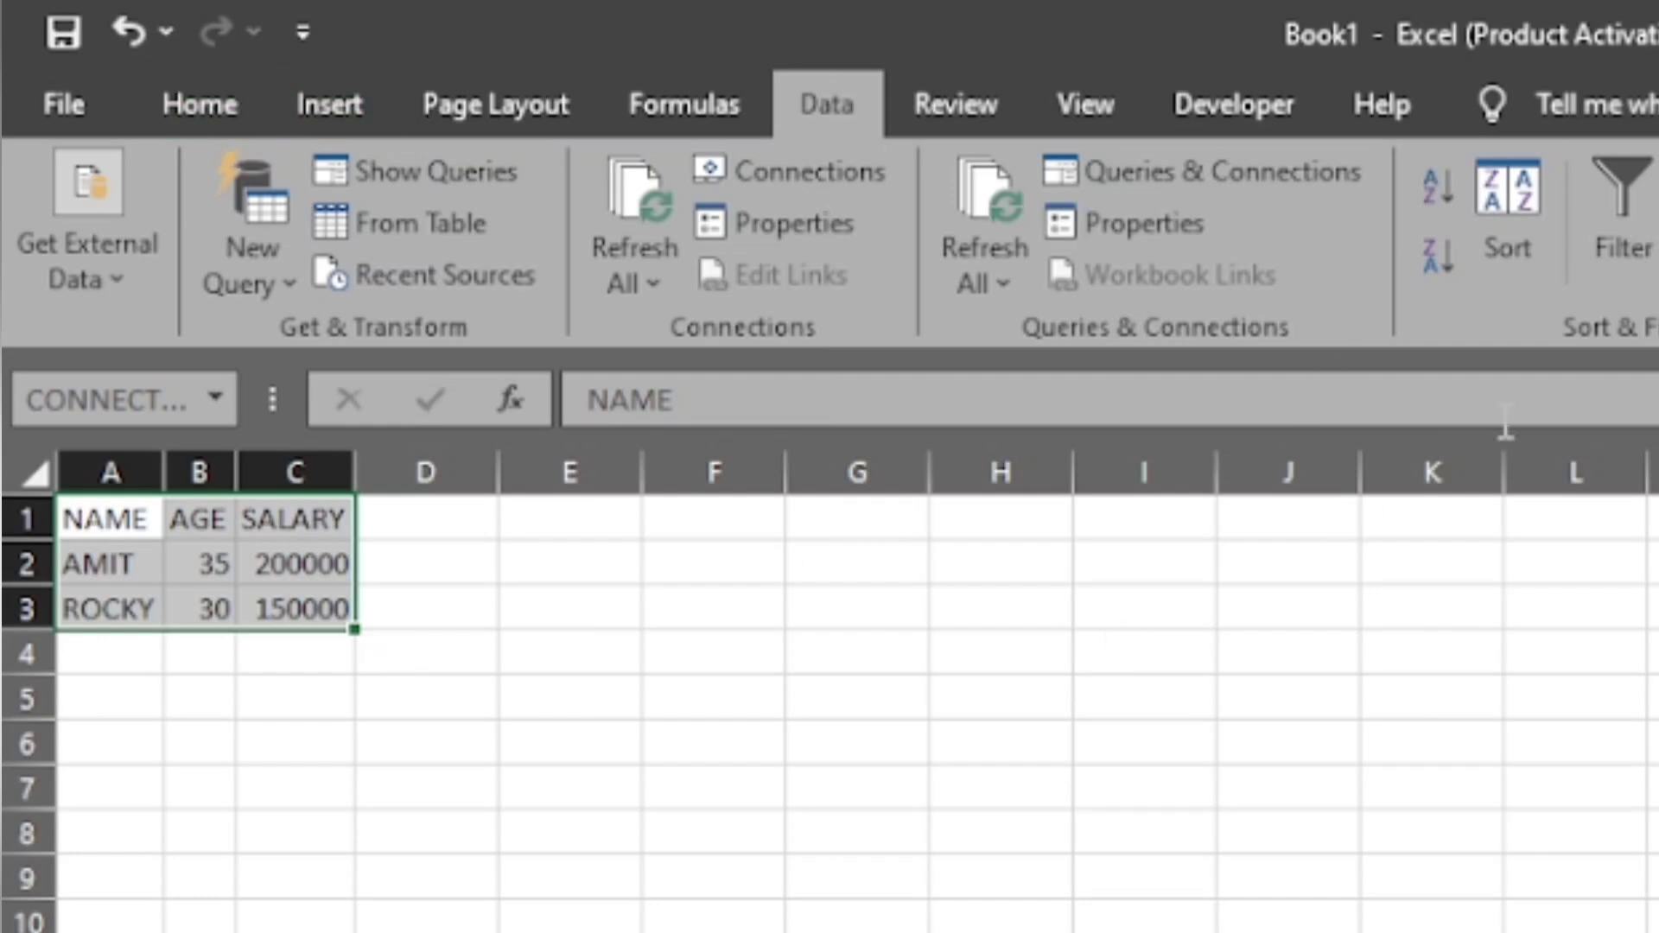
- Add filter drop-downs to the NAME, AGE and SALARY headers and turn the filter off again
{"action": "left_click", "coordinate": [448, 599]}
{"action": "left_click", "coordinate": [126, 510]}
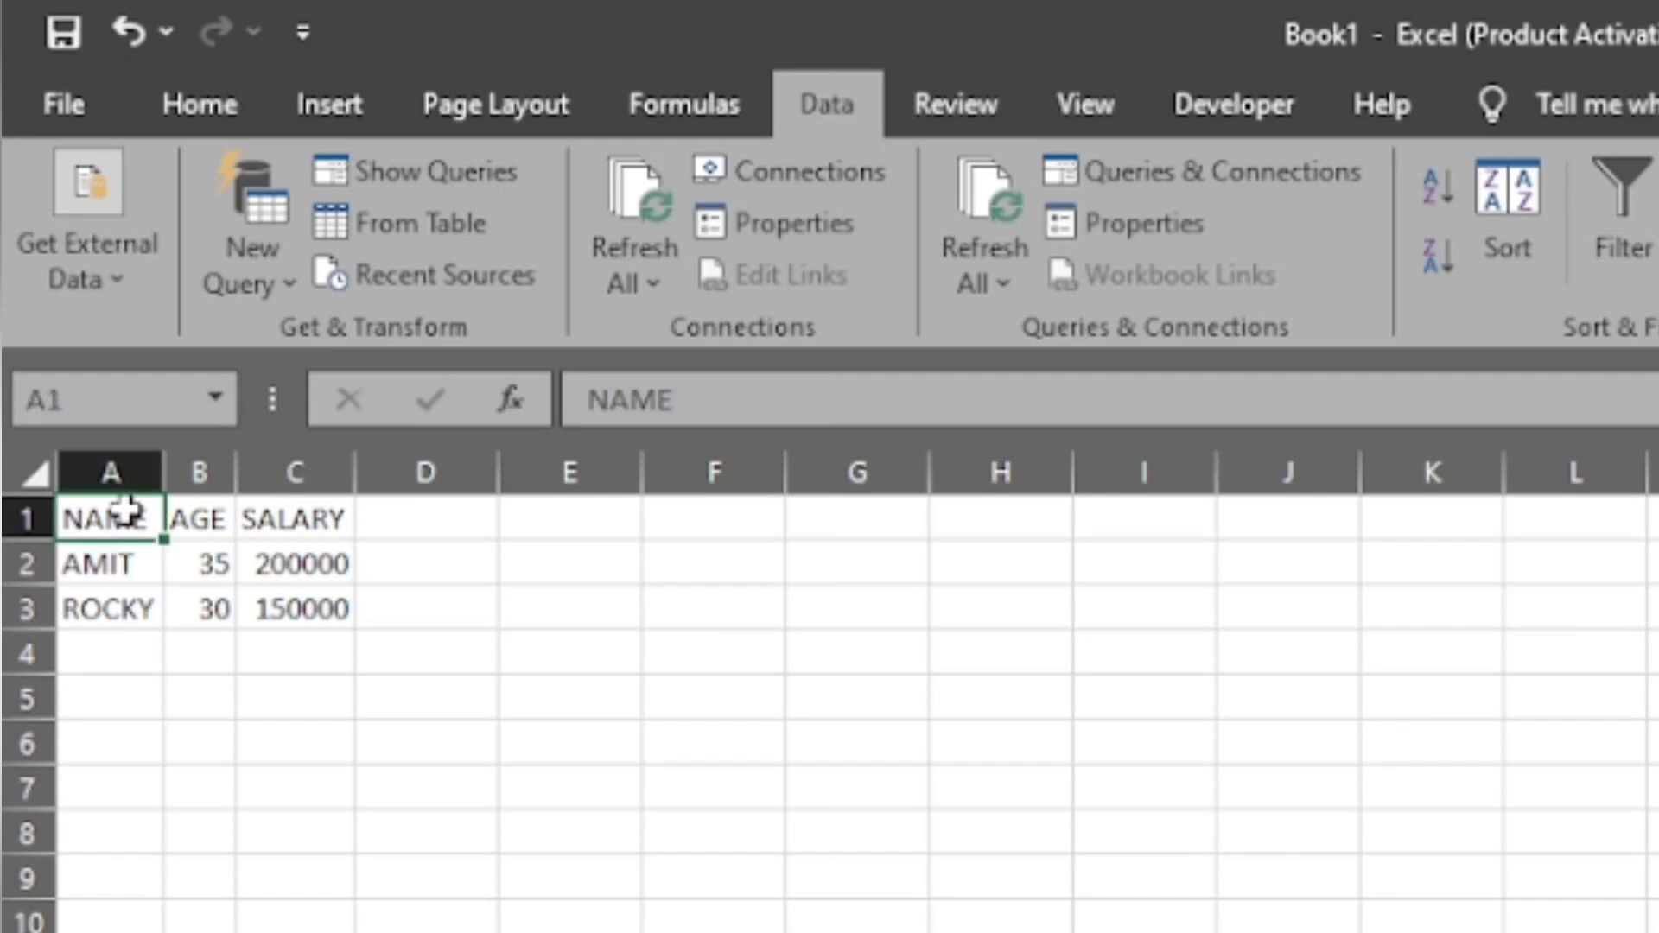
{"action": "left_click", "coordinate": [1610, 226]}
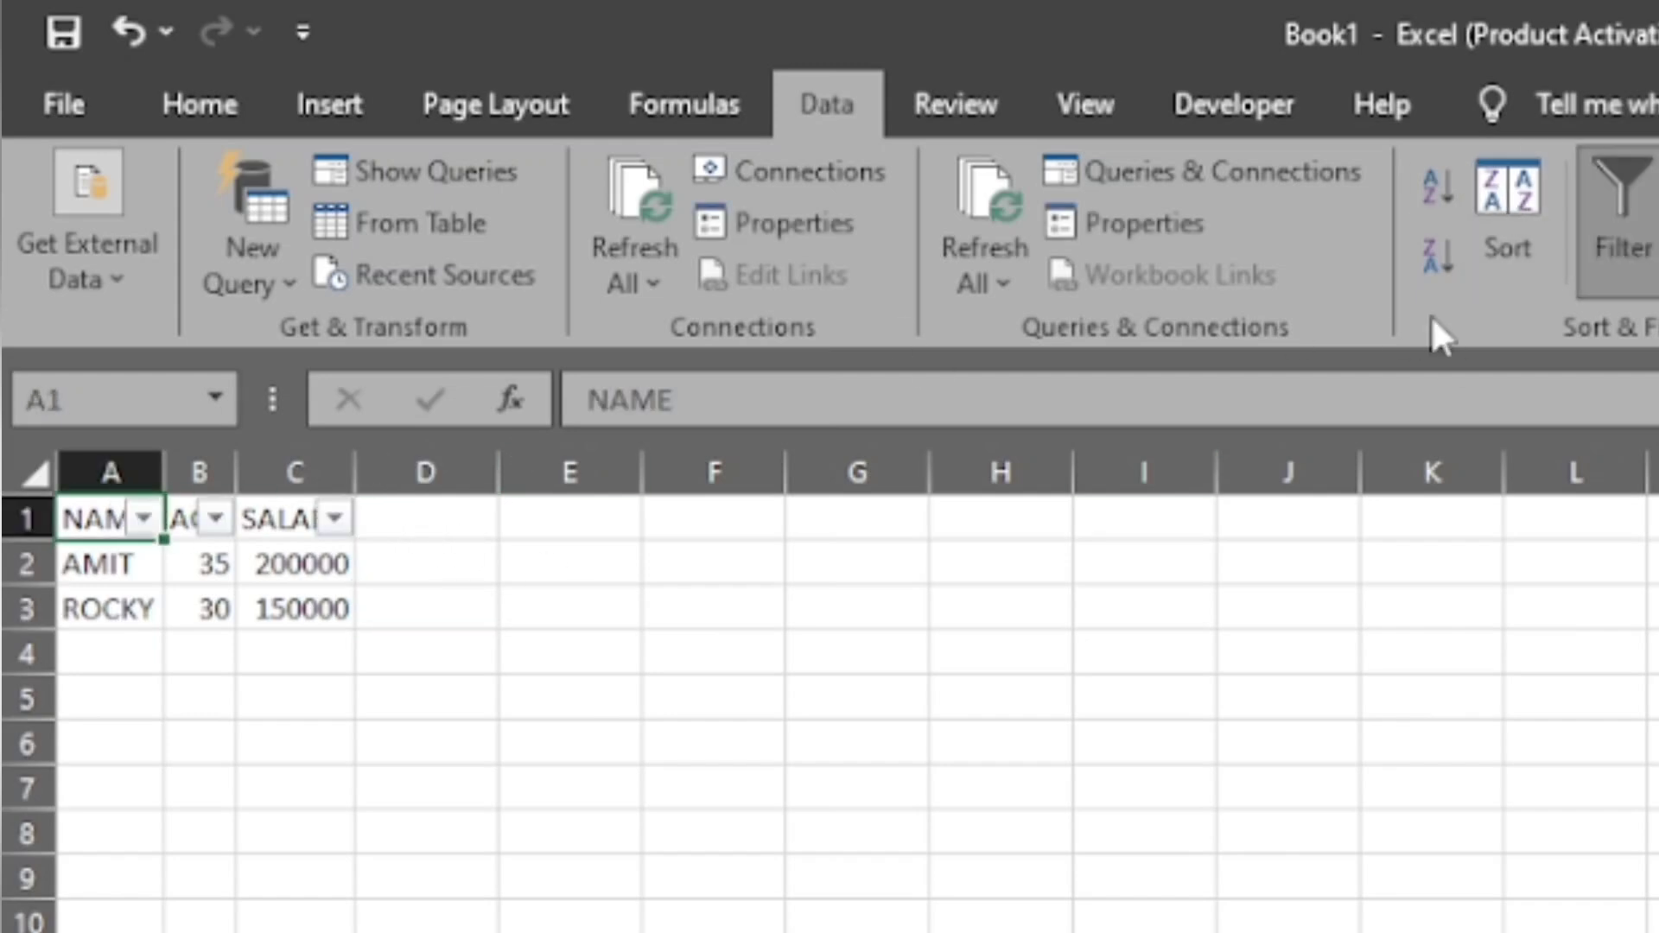
{"action": "left_click", "coordinate": [1636, 197]}
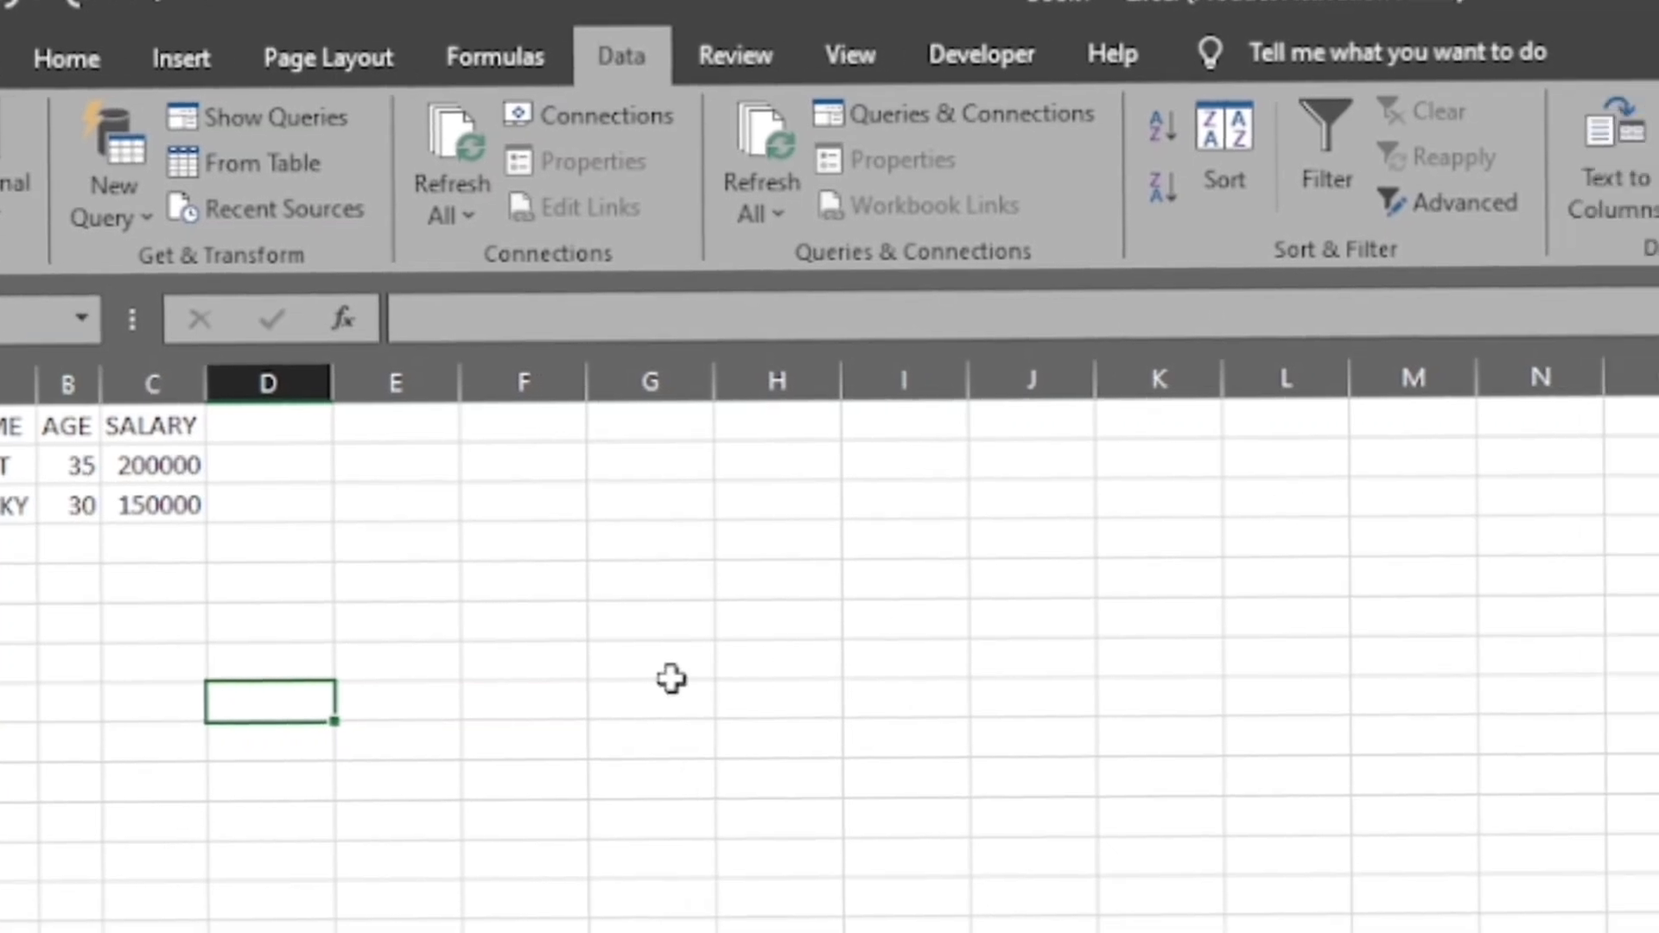
{"action": "left_click", "coordinate": [777, 704]}
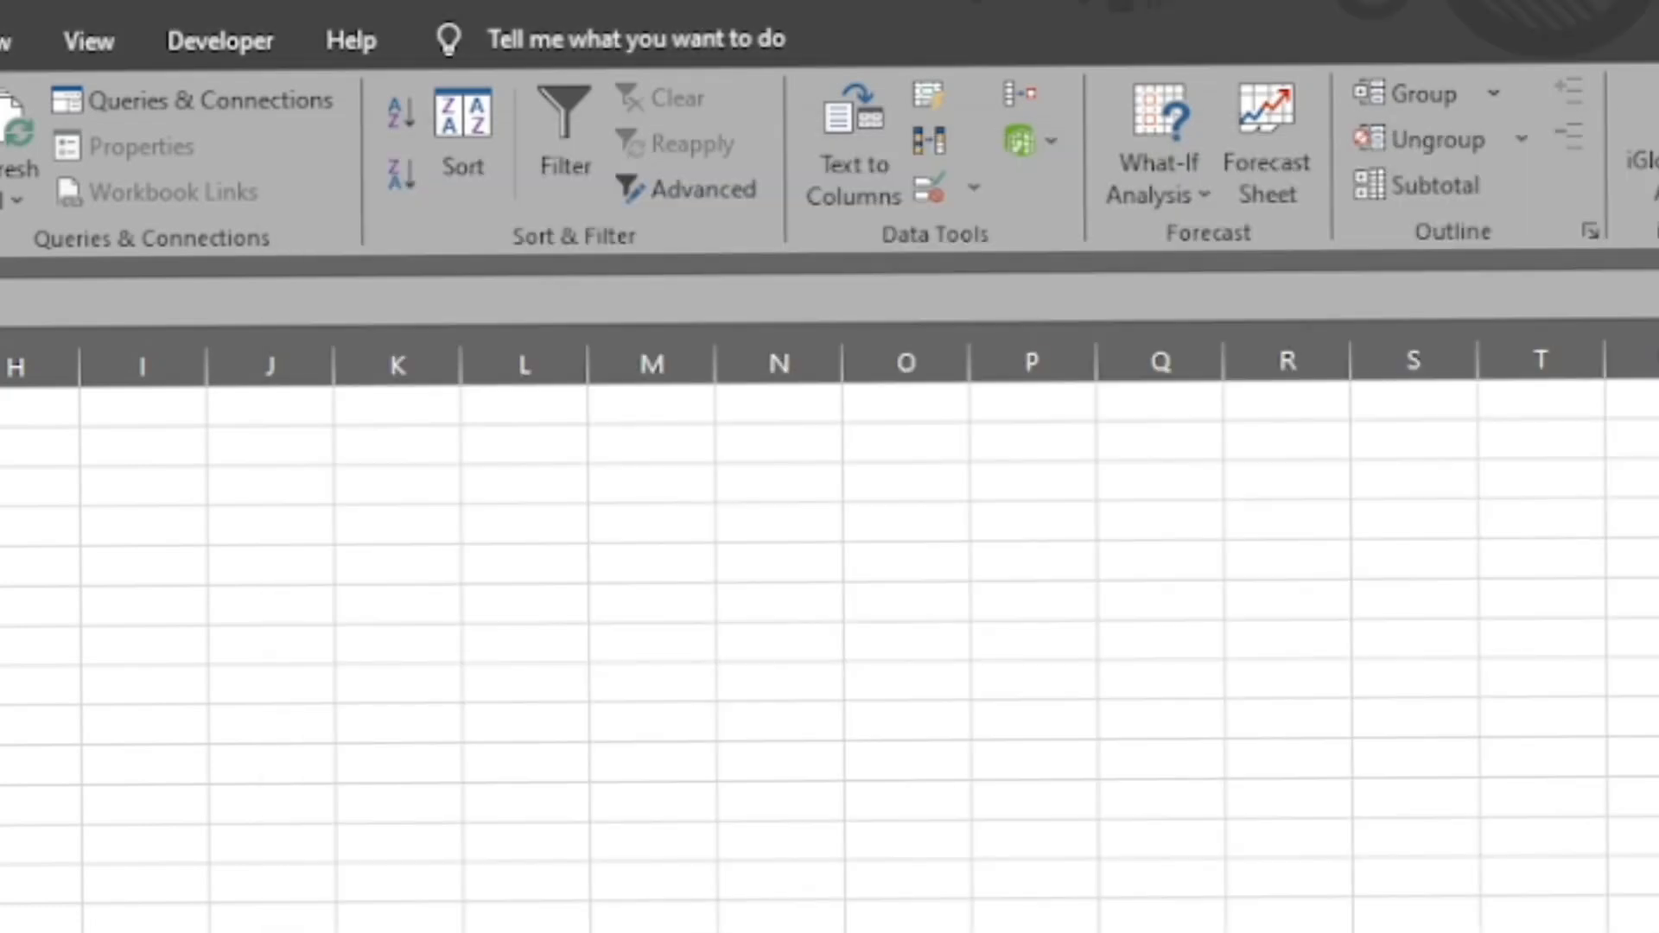
{"action": "scroll", "coordinate": [829, 639], "scroll_direction": "up", "scroll_amount": 2}
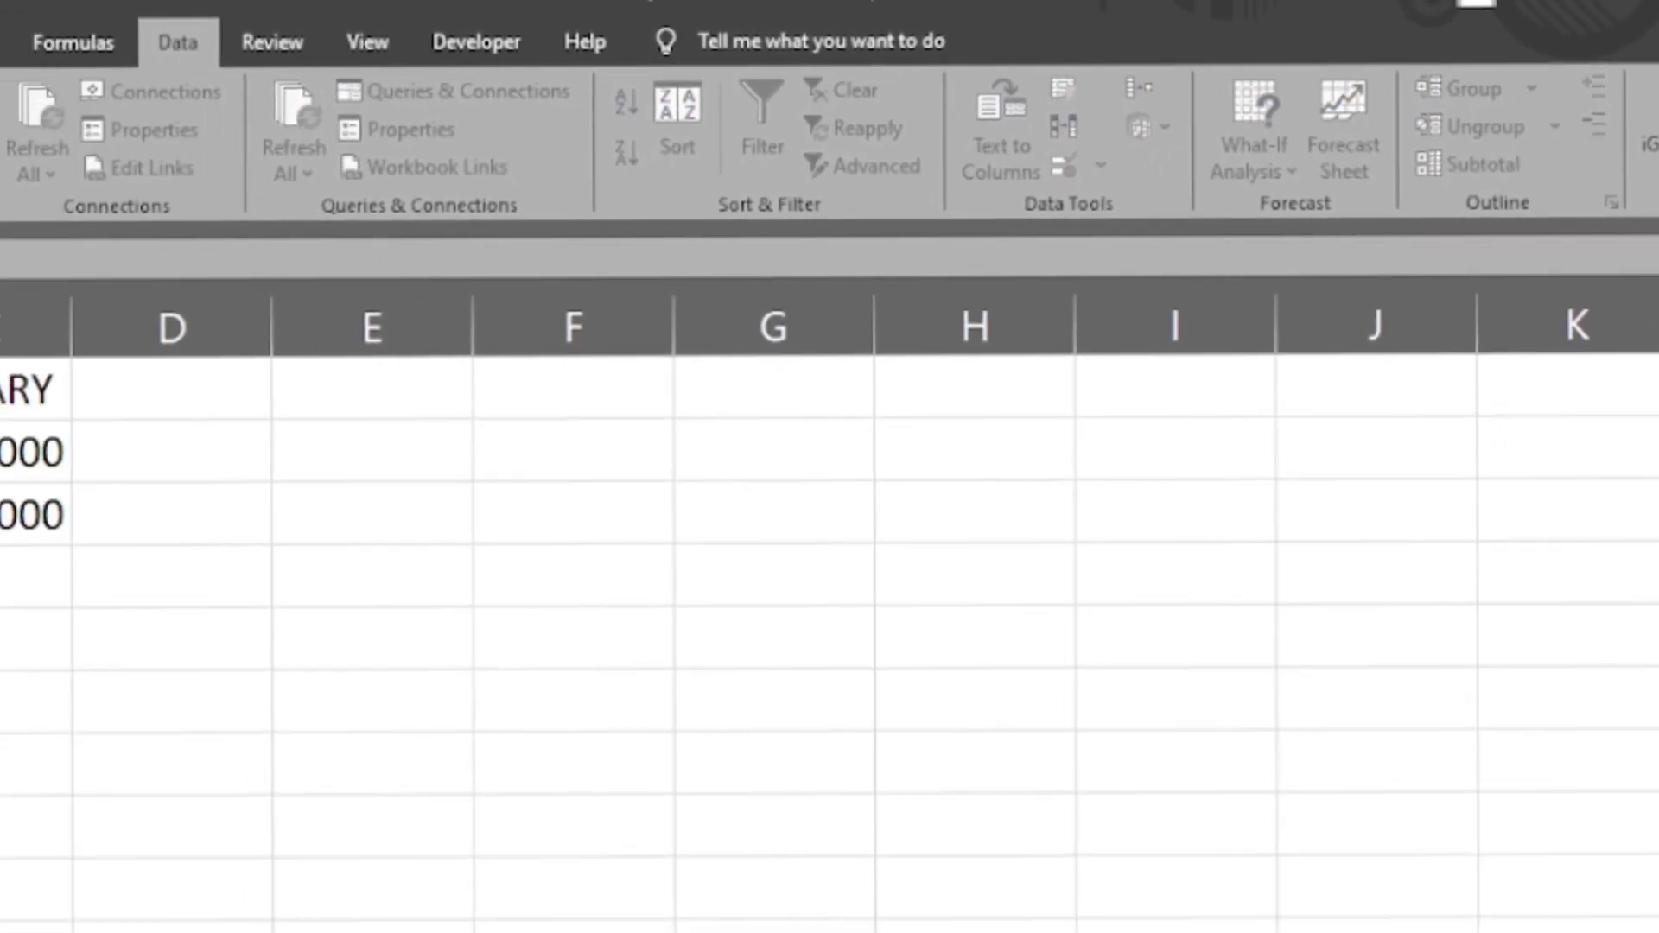
{"action": "type", "text": "B C"}
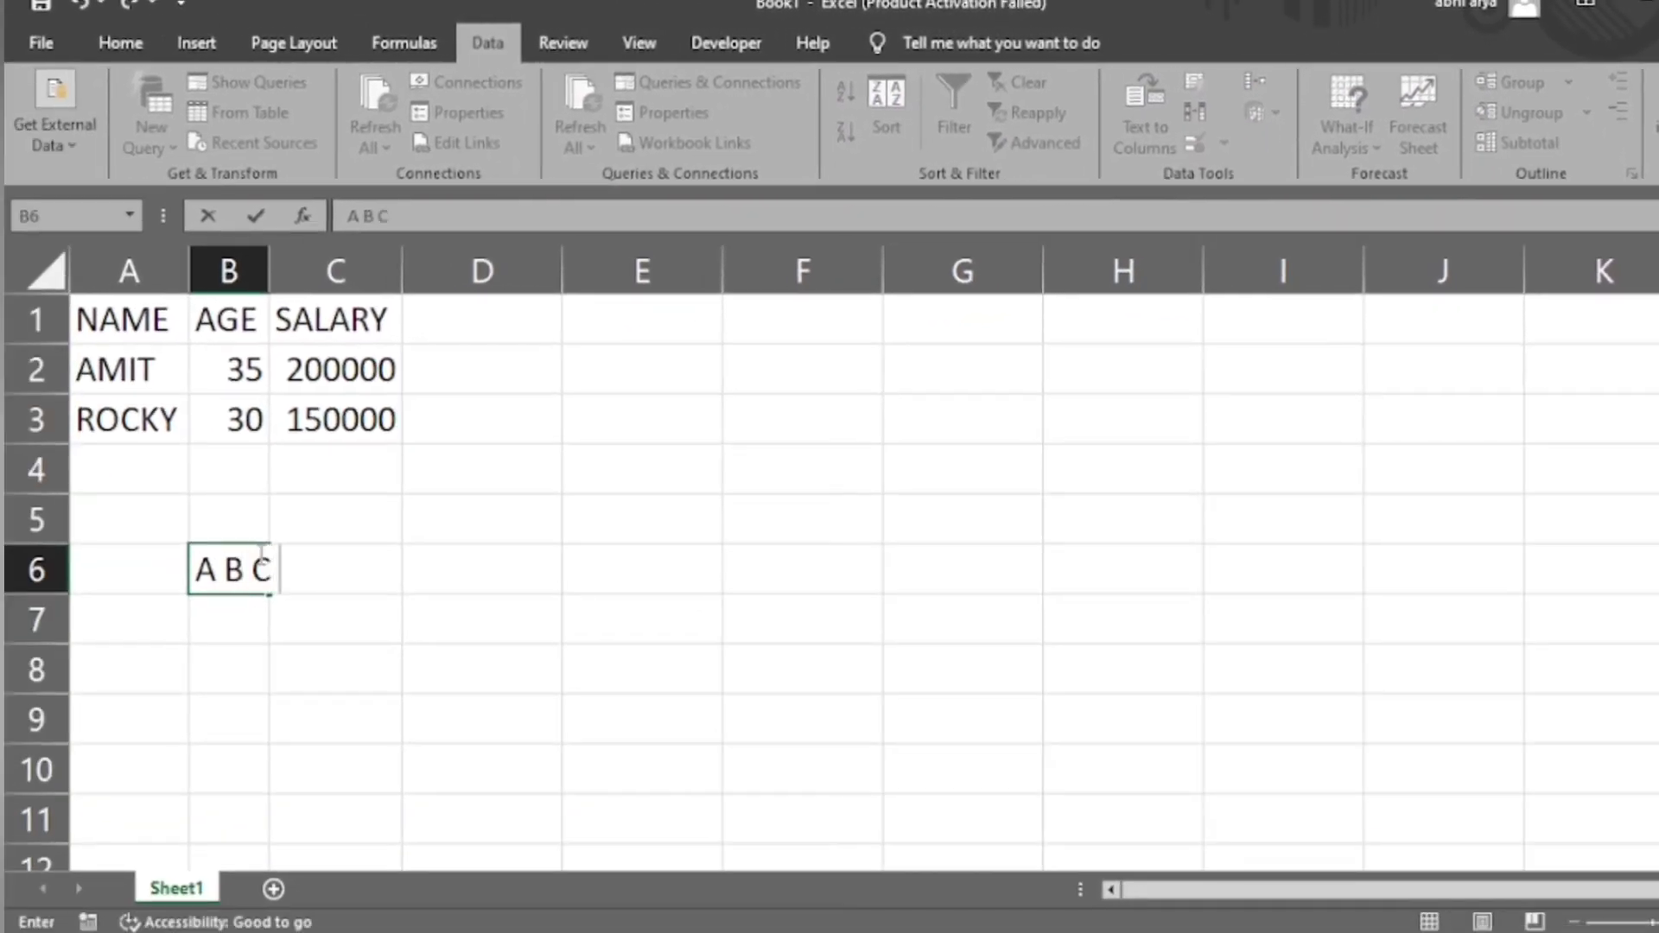
{"action": "key", "text": "BackSpace"}
{"action": "key", "text": "BackSpace"}
{"action": "key", "text": "BackSpace"}
{"action": "key", "text": "BackSpace"}
{"action": "key", "text": "BackSpace"}
- Enter five sample first names and the word TECHNICAL in cell B6, separated by single spaces
{"action": "type", "text": "AMIT"}
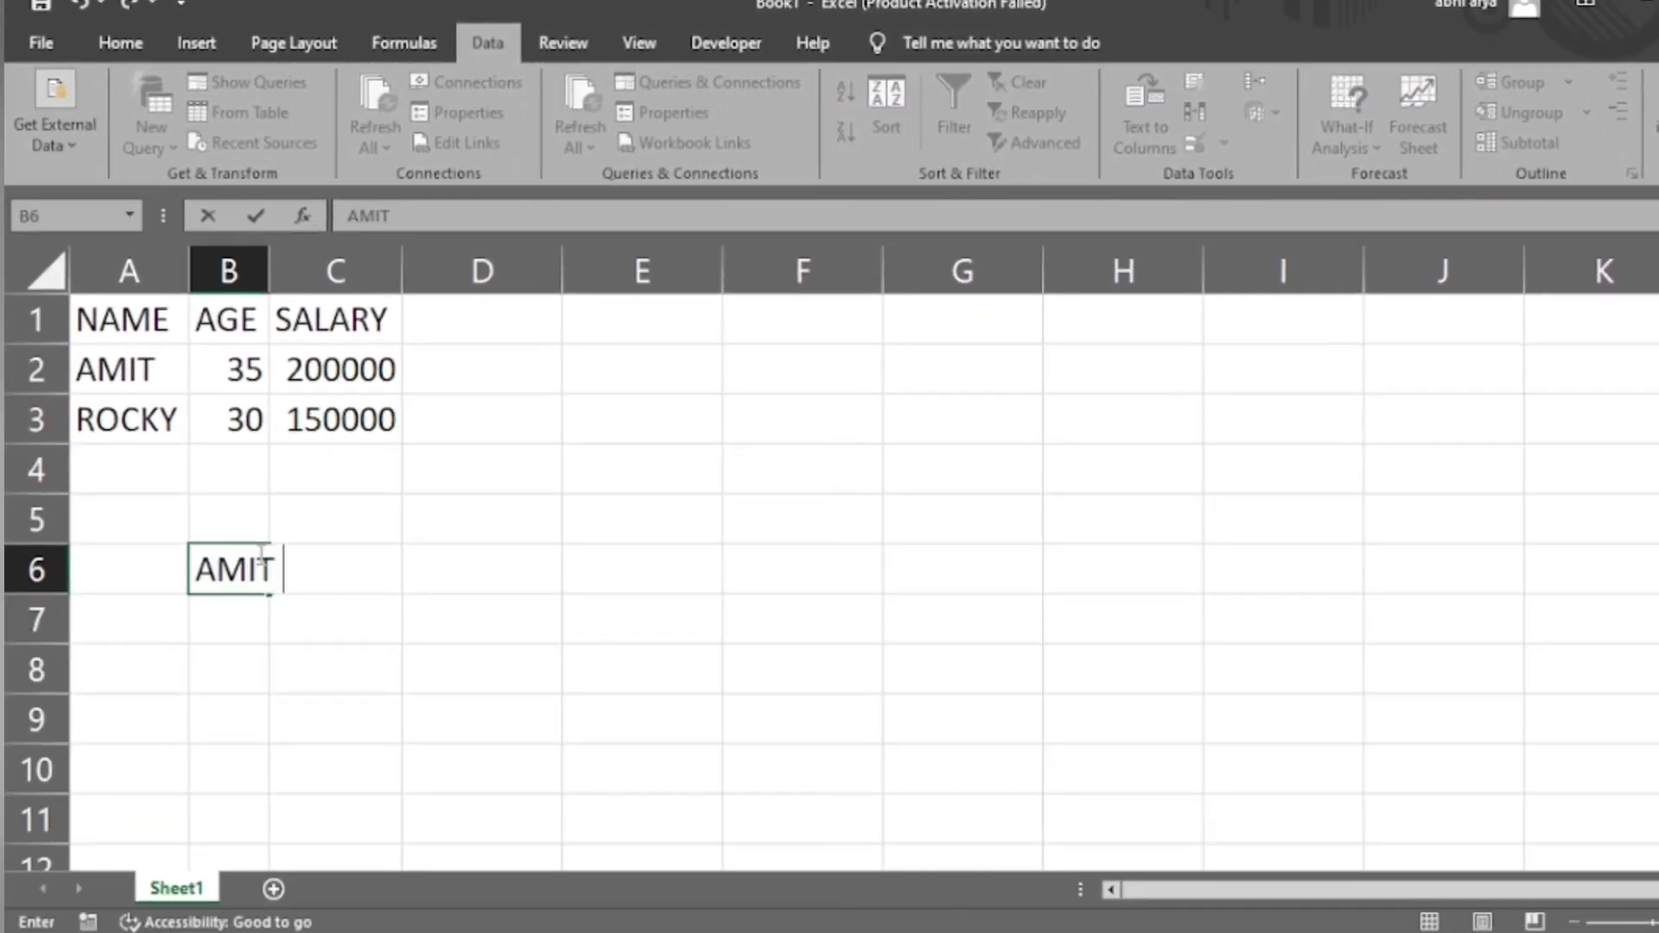
{"action": "type", "text": " ROHIT"}
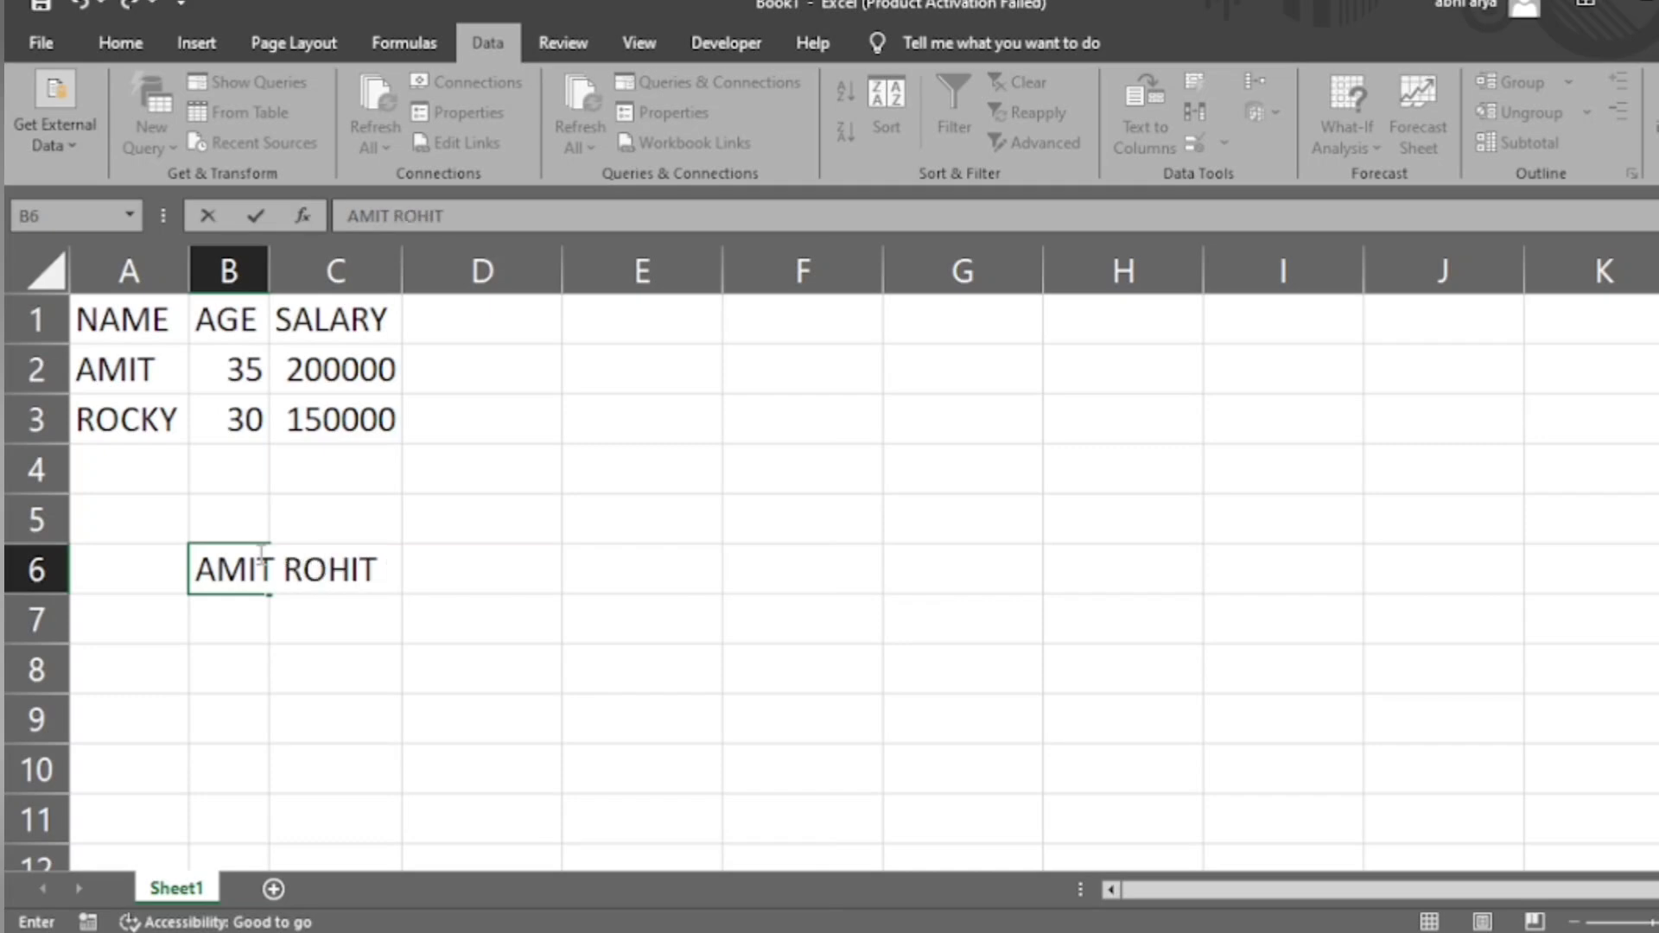
{"action": "type", "text": " ROCKY"}
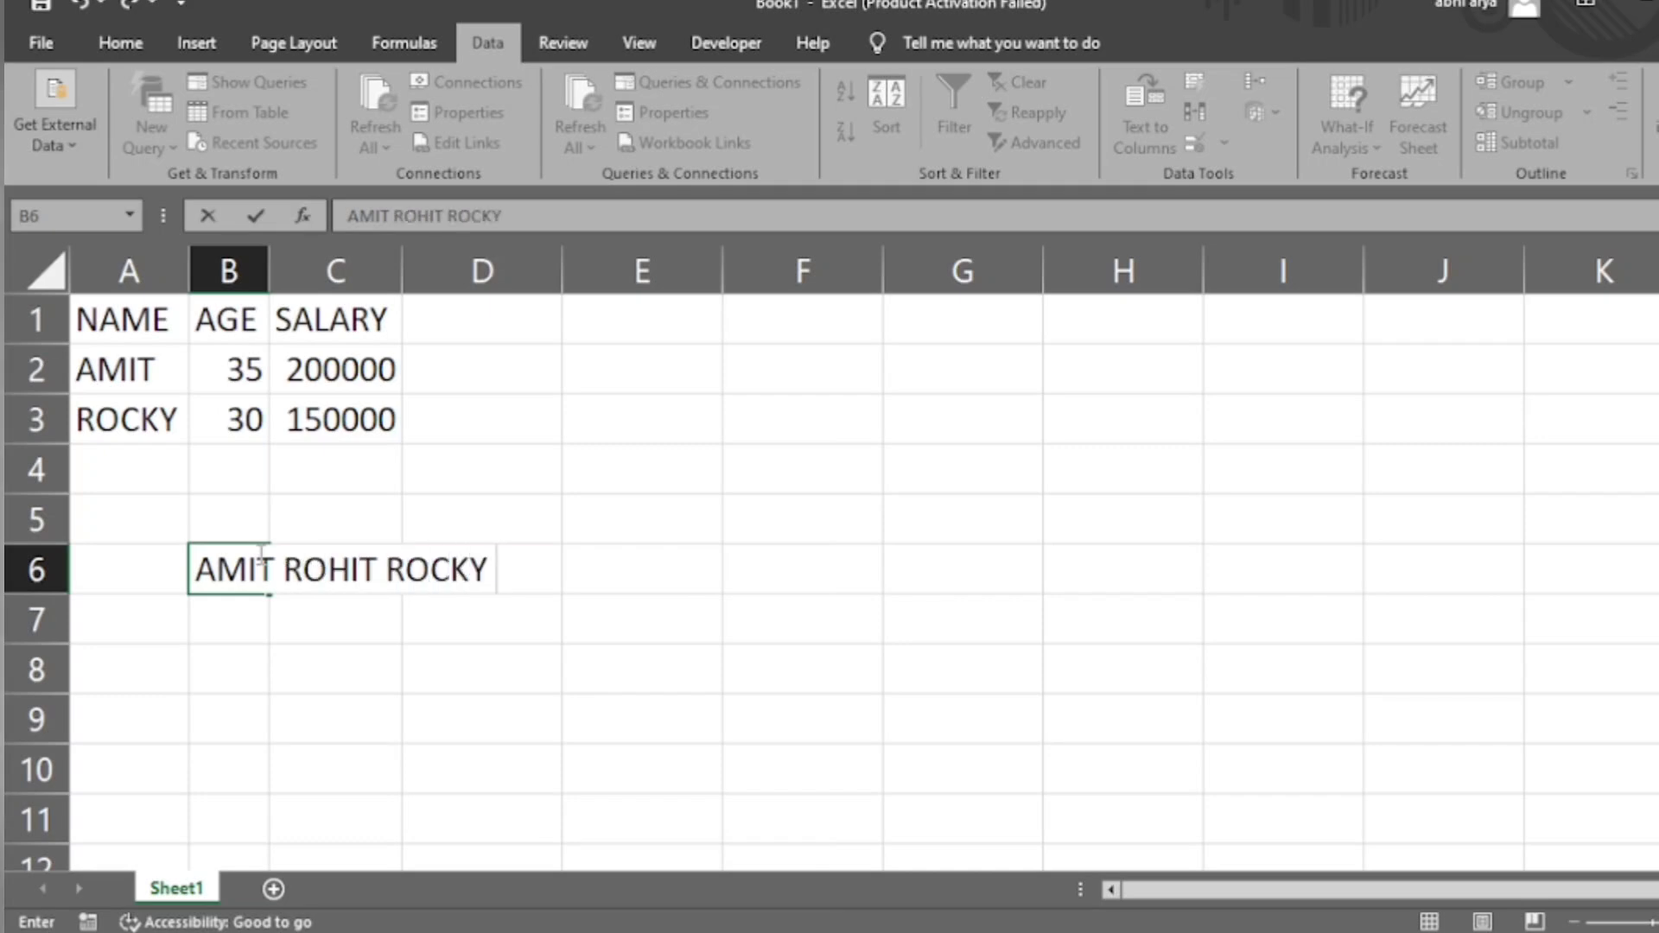
{"action": "type", "text": " R"}
{"action": "key", "text": "BackSpace"}
{"action": "key", "text": "BackSpace"}
{"action": "type", "text": "ABHI AJAY TECHNICAL"}
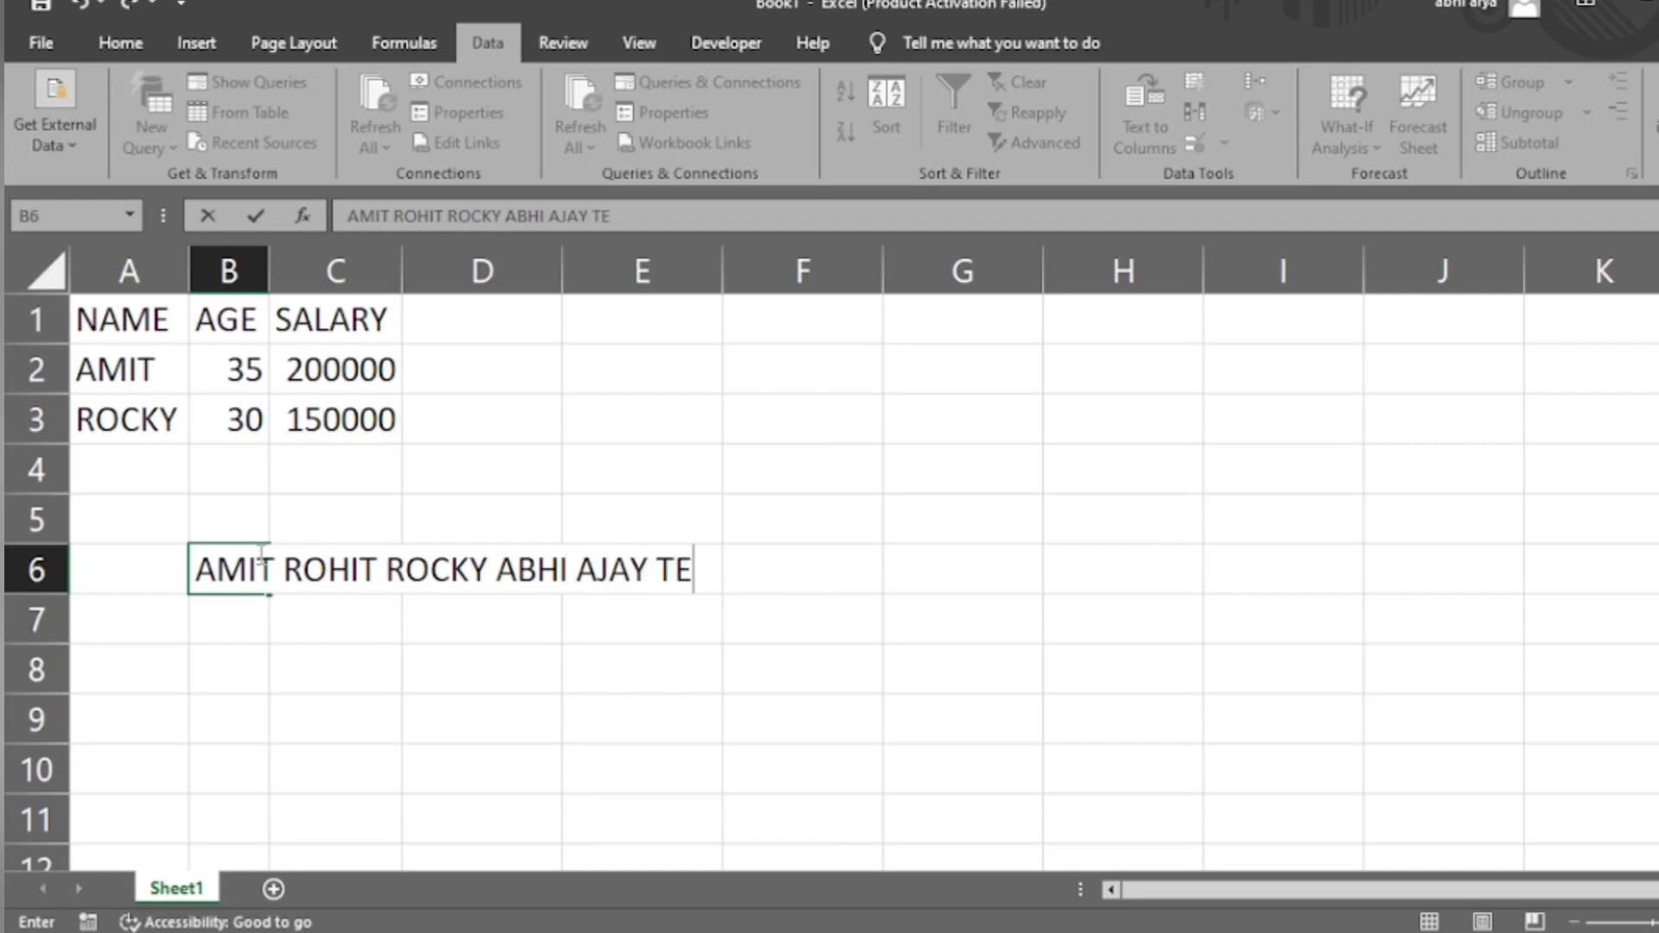
{"action": "key", "text": "Return"}
- Split the B6 text into separate columns as delimited data with Space as the only delimiter, and autofit column B
{"action": "left_click", "coordinate": [261, 559]}
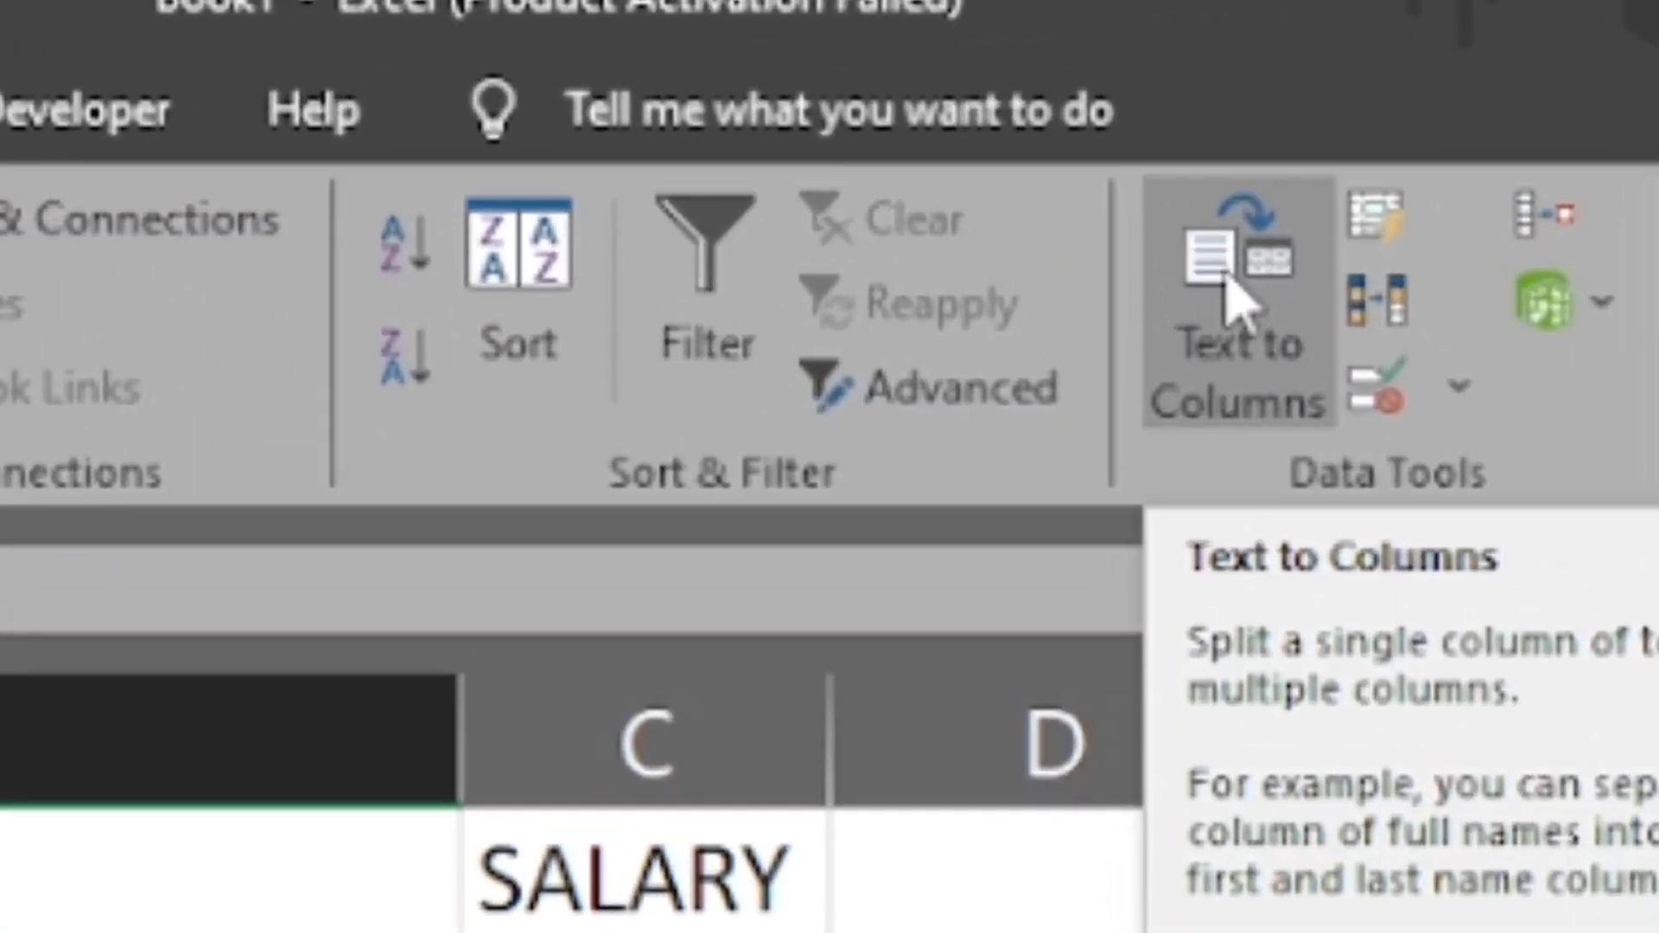
{"action": "left_click", "coordinate": [1235, 303]}
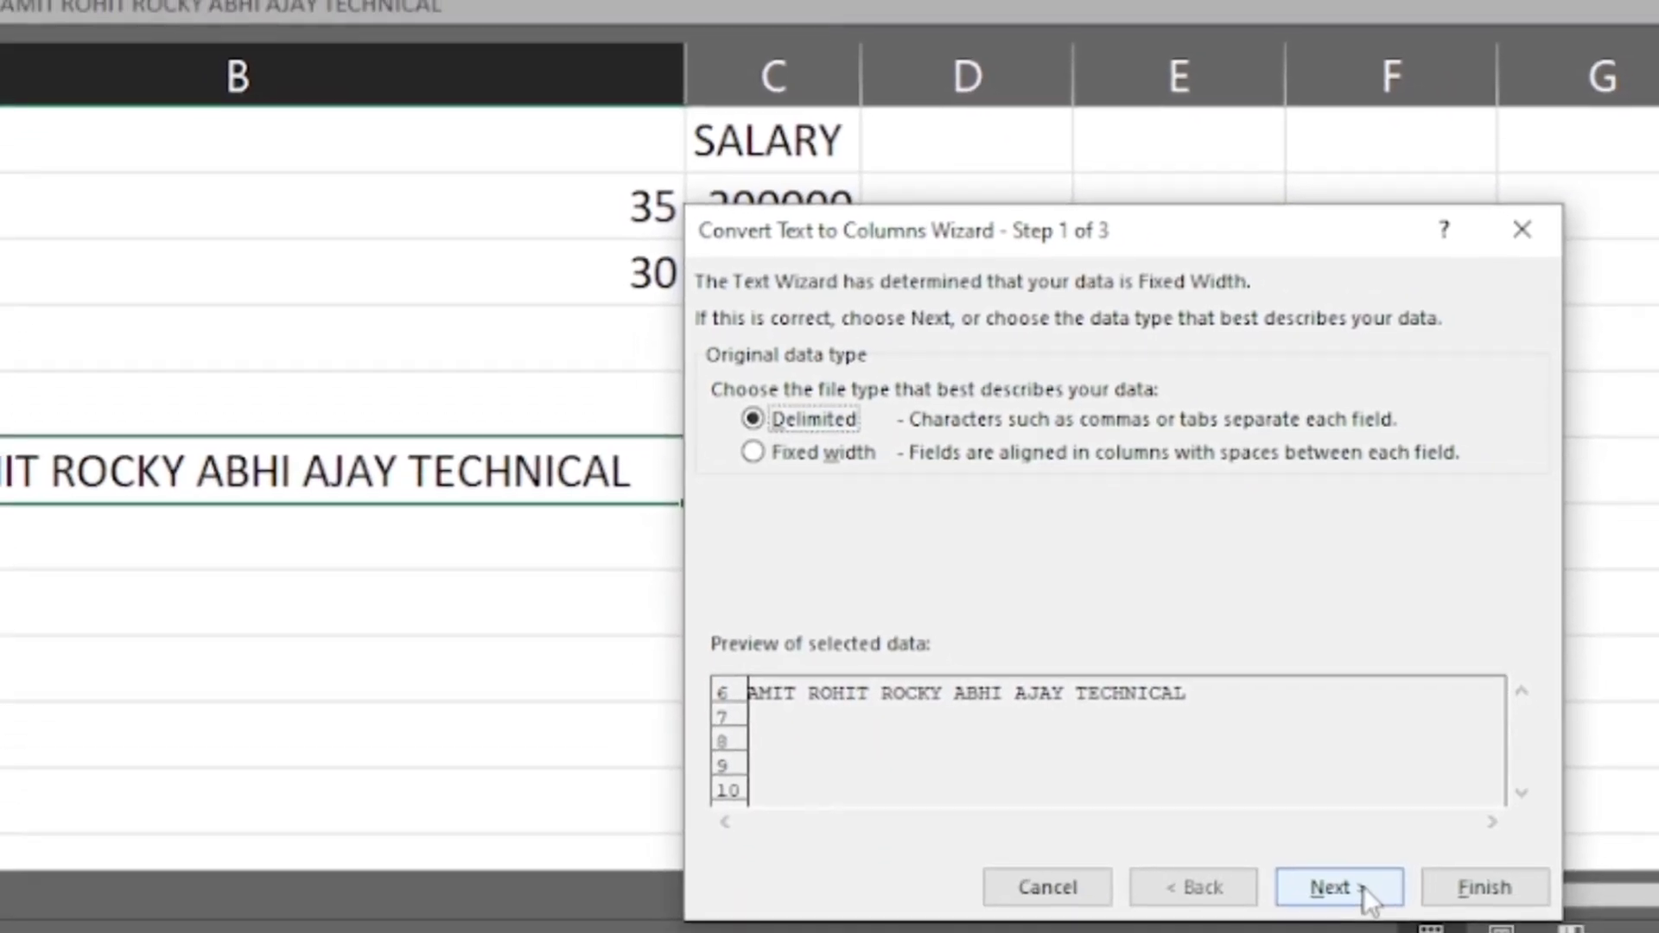
{"action": "left_click", "coordinate": [1363, 886]}
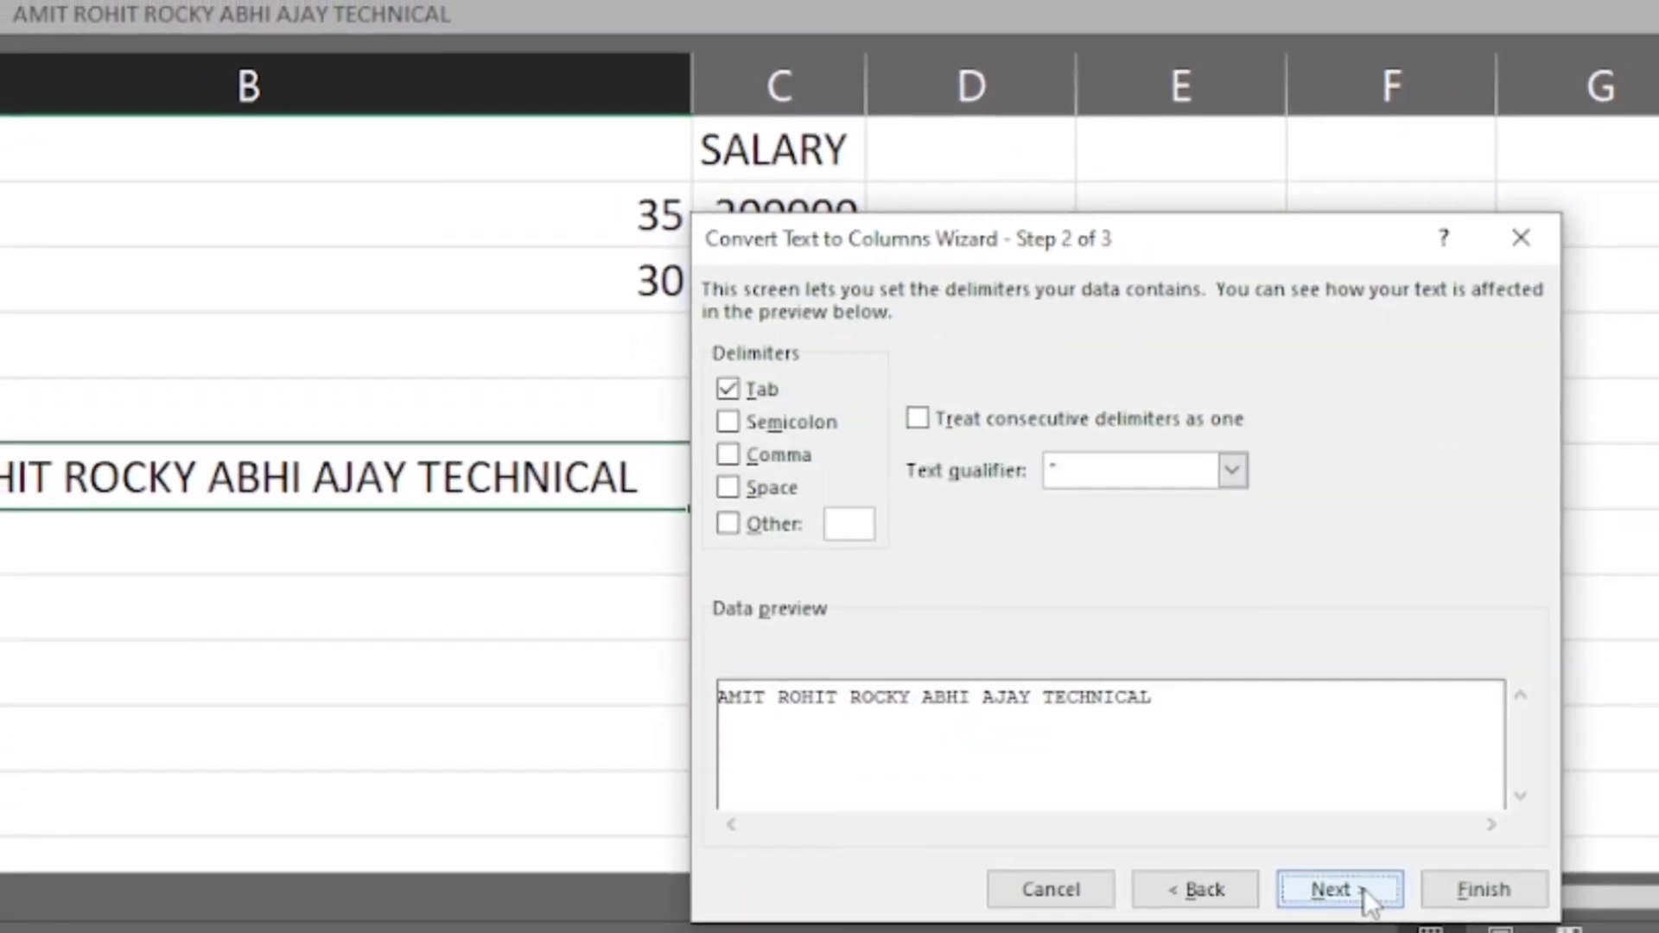
{"action": "left_click", "coordinate": [748, 504]}
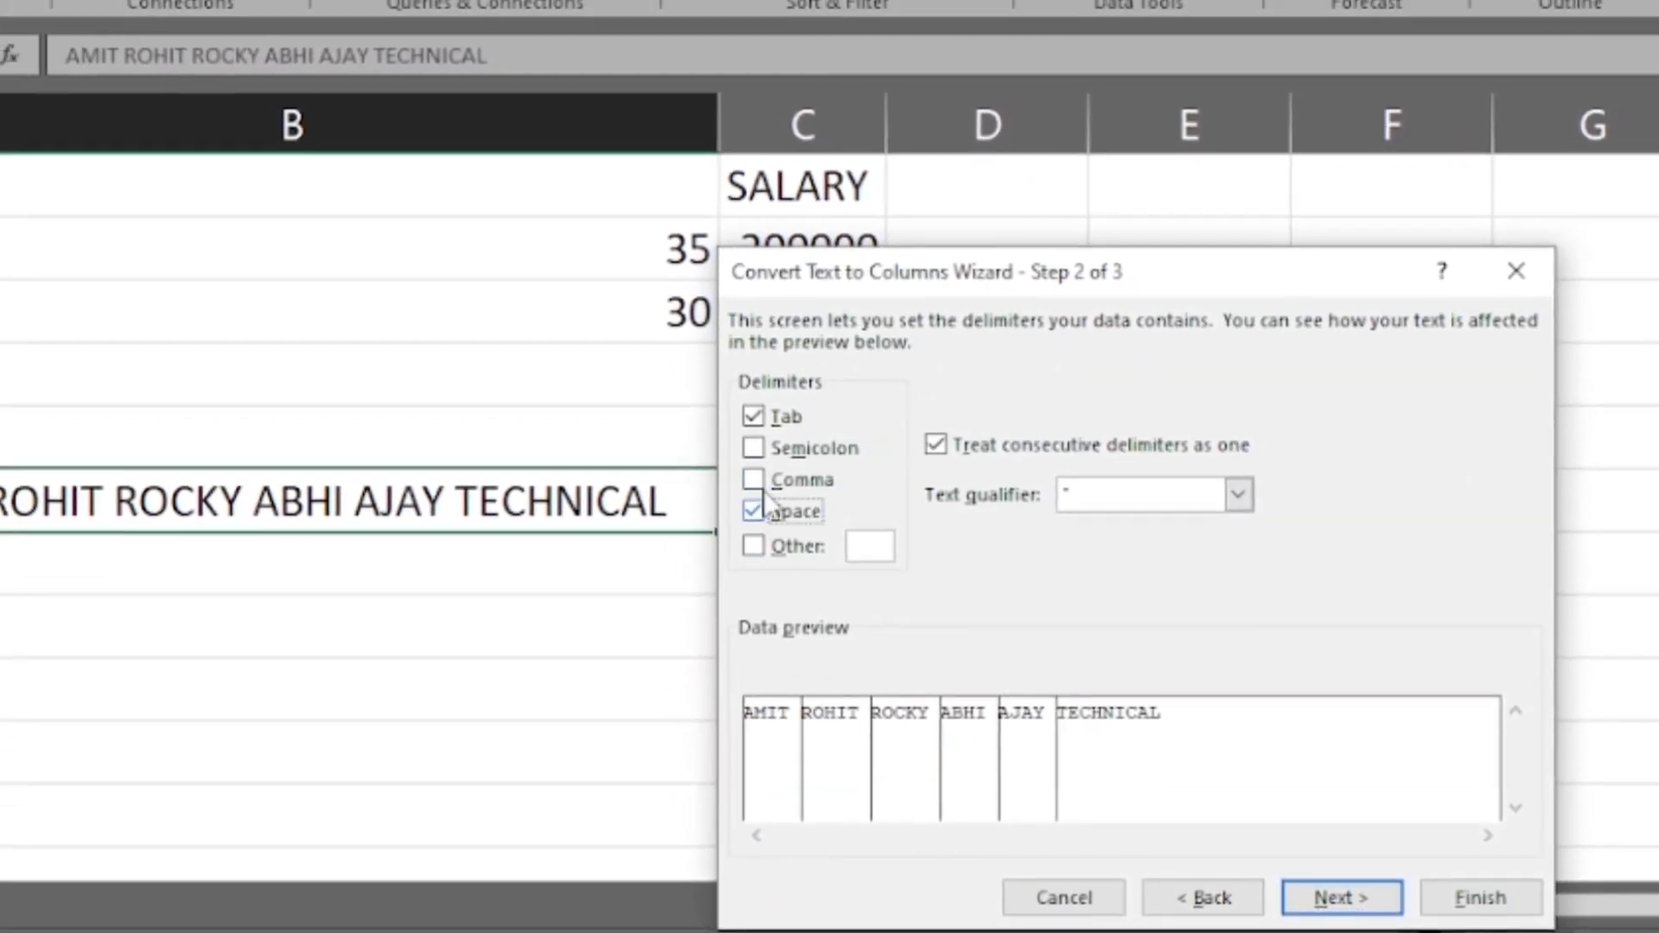
{"action": "left_click", "coordinate": [751, 409]}
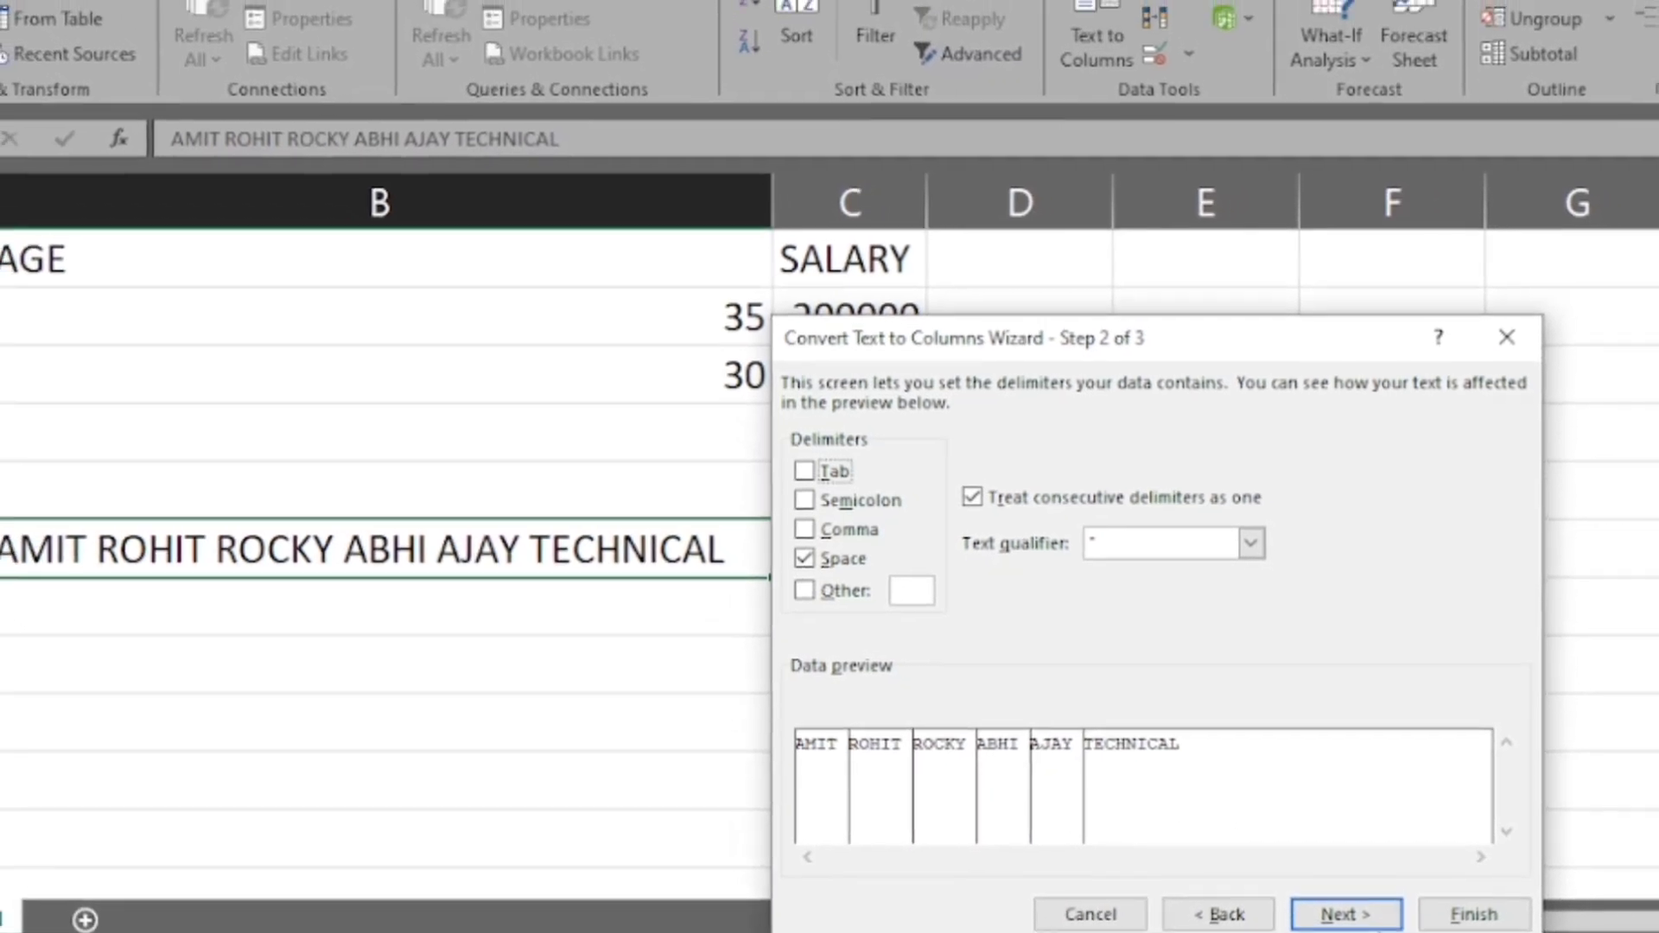
{"action": "left_click", "coordinate": [1345, 912]}
{"action": "left_click", "coordinate": [1471, 920]}
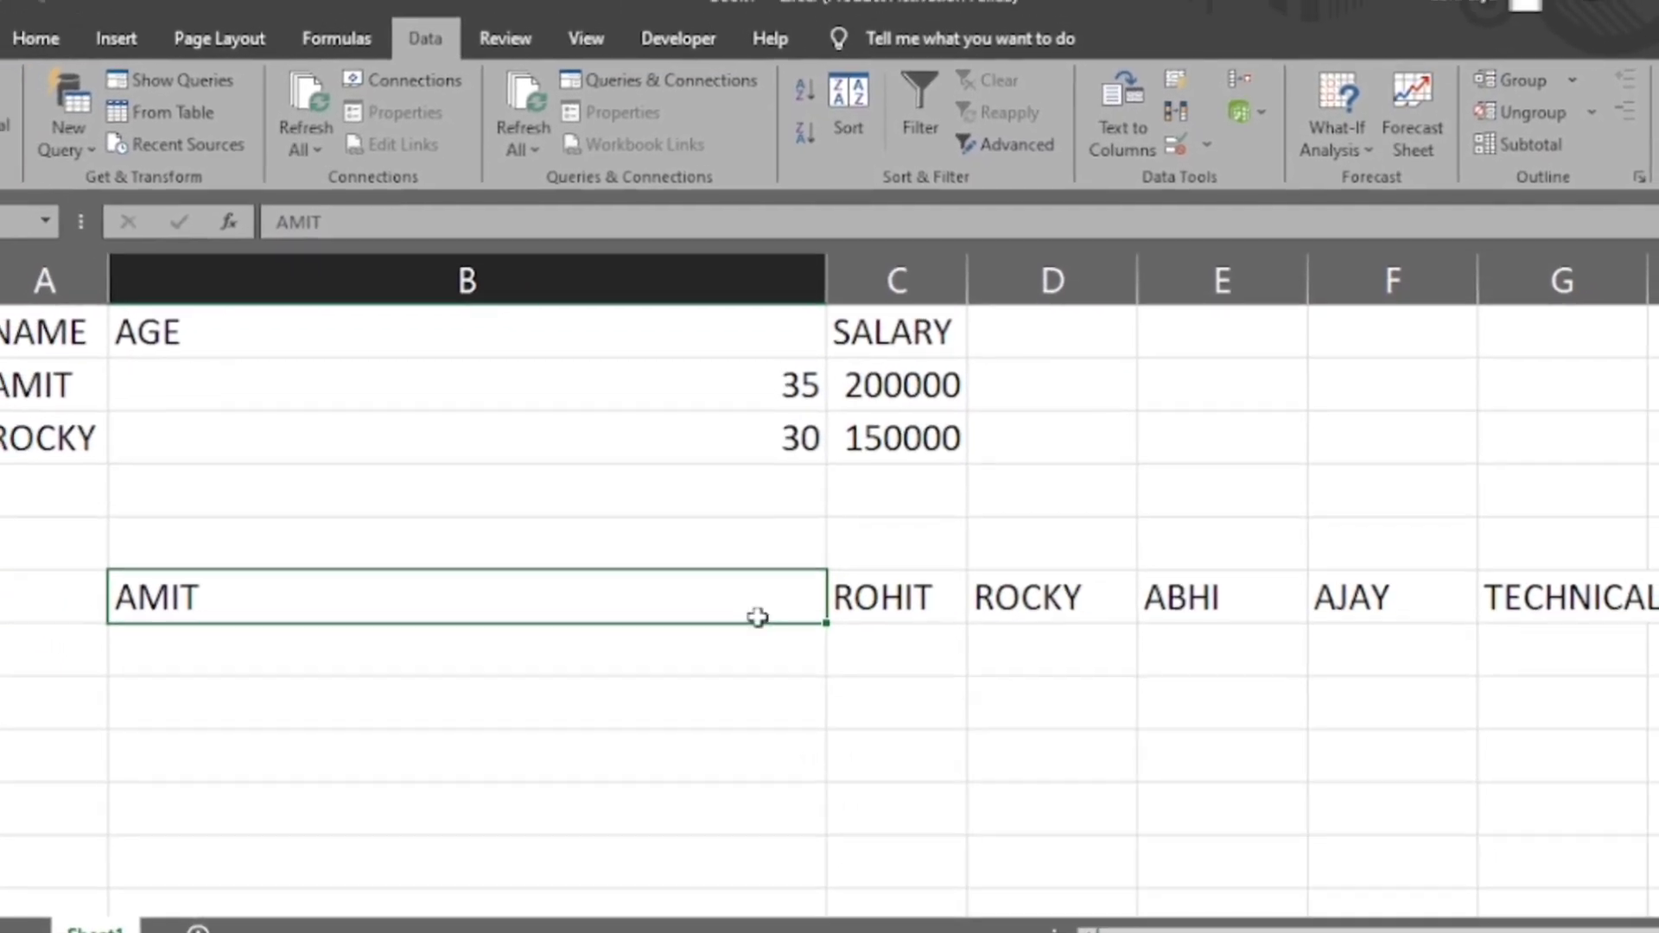
{"action": "double_click", "coordinate": [819, 270]}
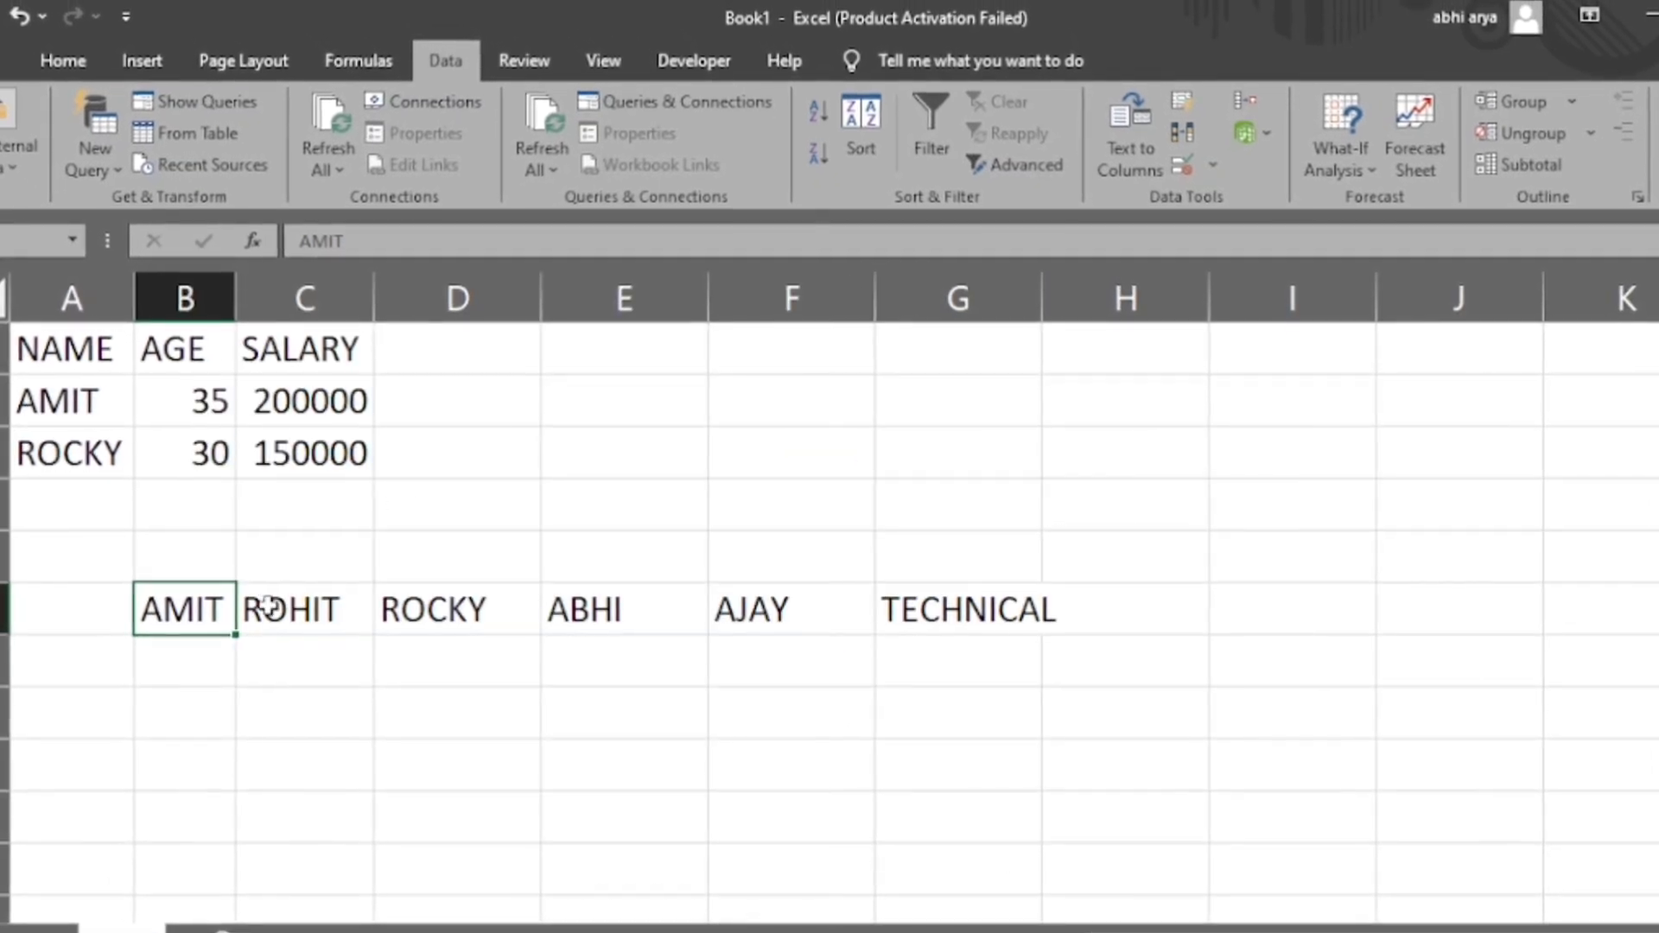
- Check the split words across B6:G6 cell by cell and autofit column G
{"action": "key", "text": "Right"}
{"action": "key", "text": "Right"}
{"action": "key", "text": "Right"}
{"action": "key", "text": "Right"}
{"action": "key", "text": "Right"}
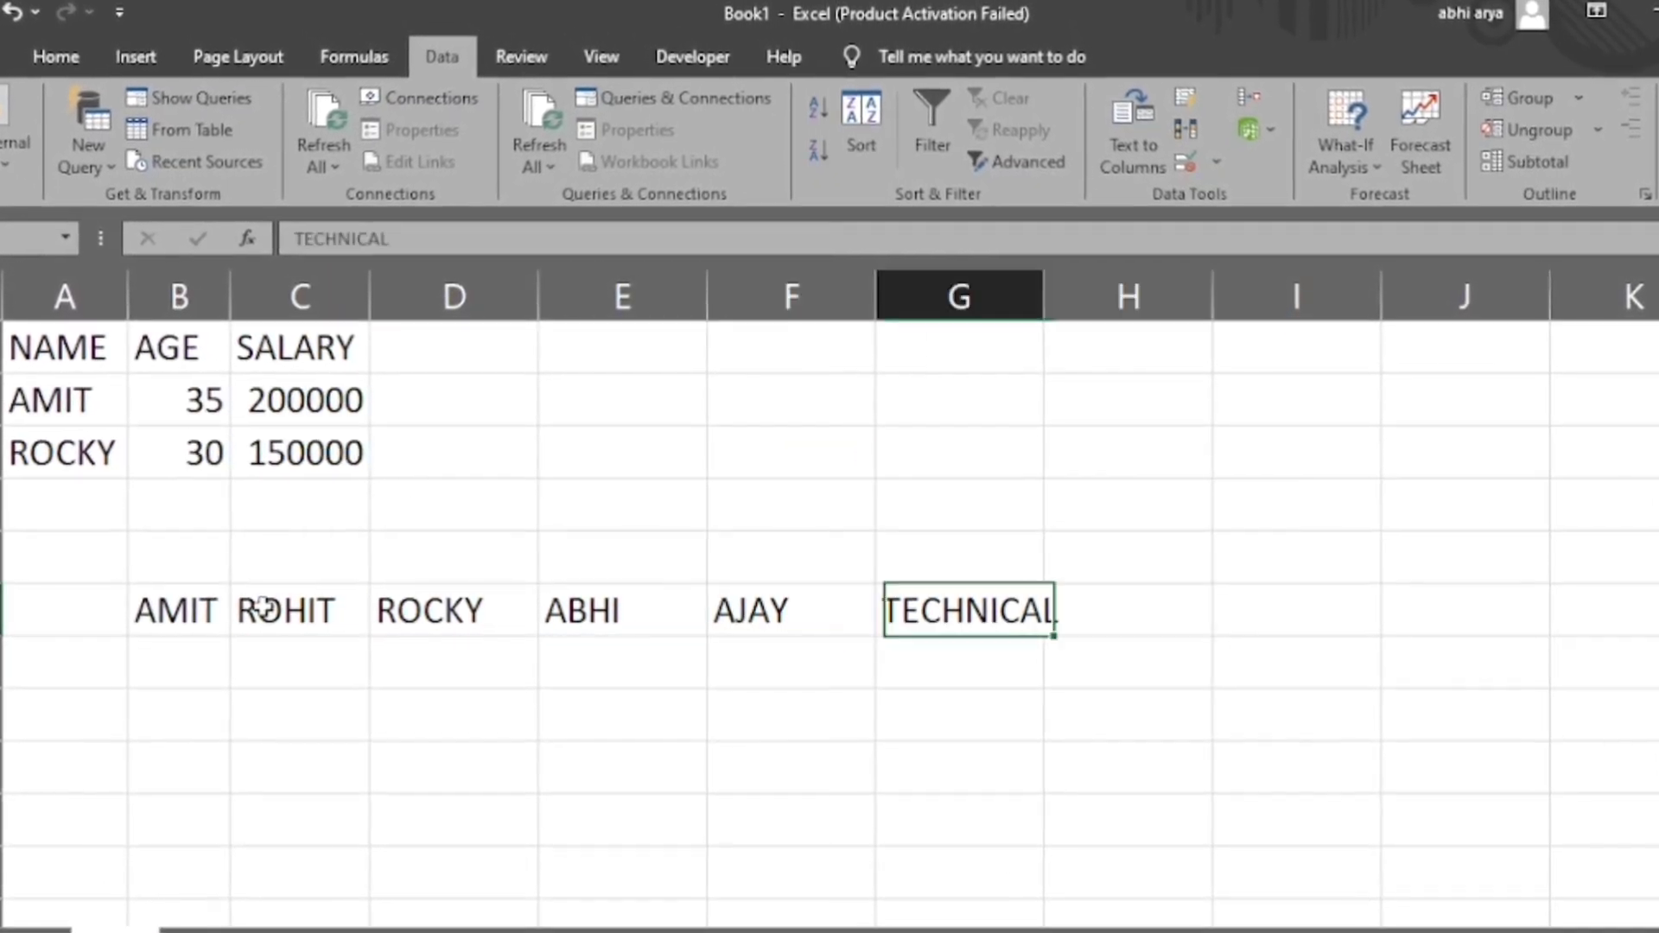
{"action": "key", "text": "Left"}
{"action": "key", "text": "Left"}
{"action": "key", "text": "Left"}
{"action": "key", "text": "Left"}
{"action": "key", "text": "Left"}
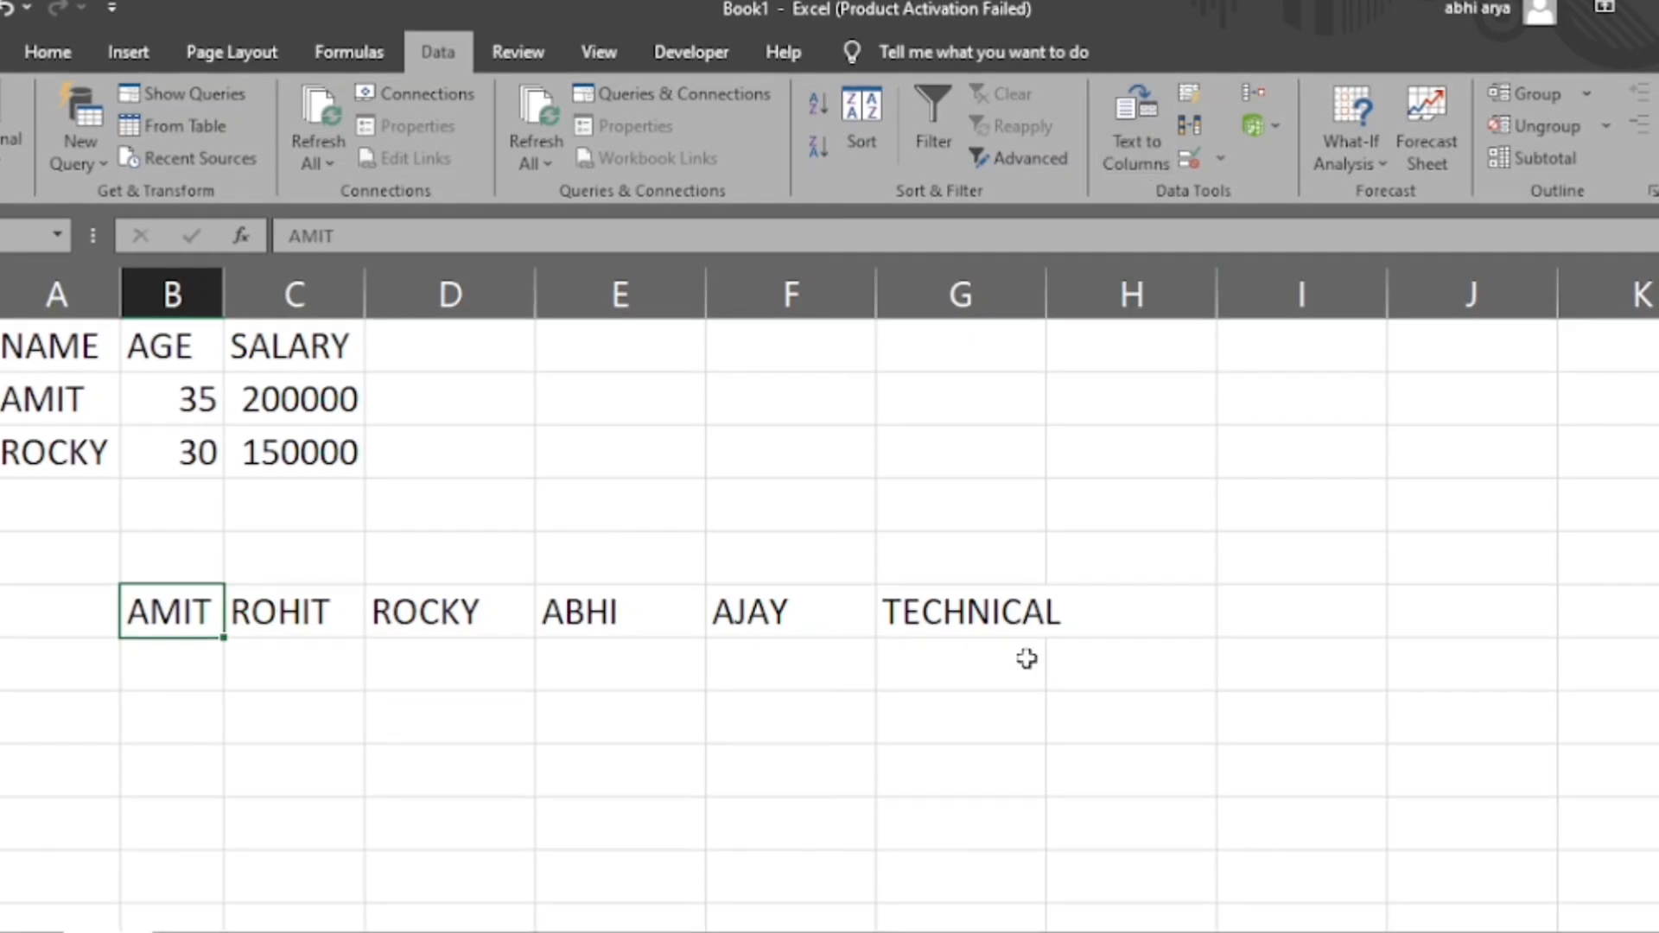
{"action": "double_click", "coordinate": [1050, 294]}
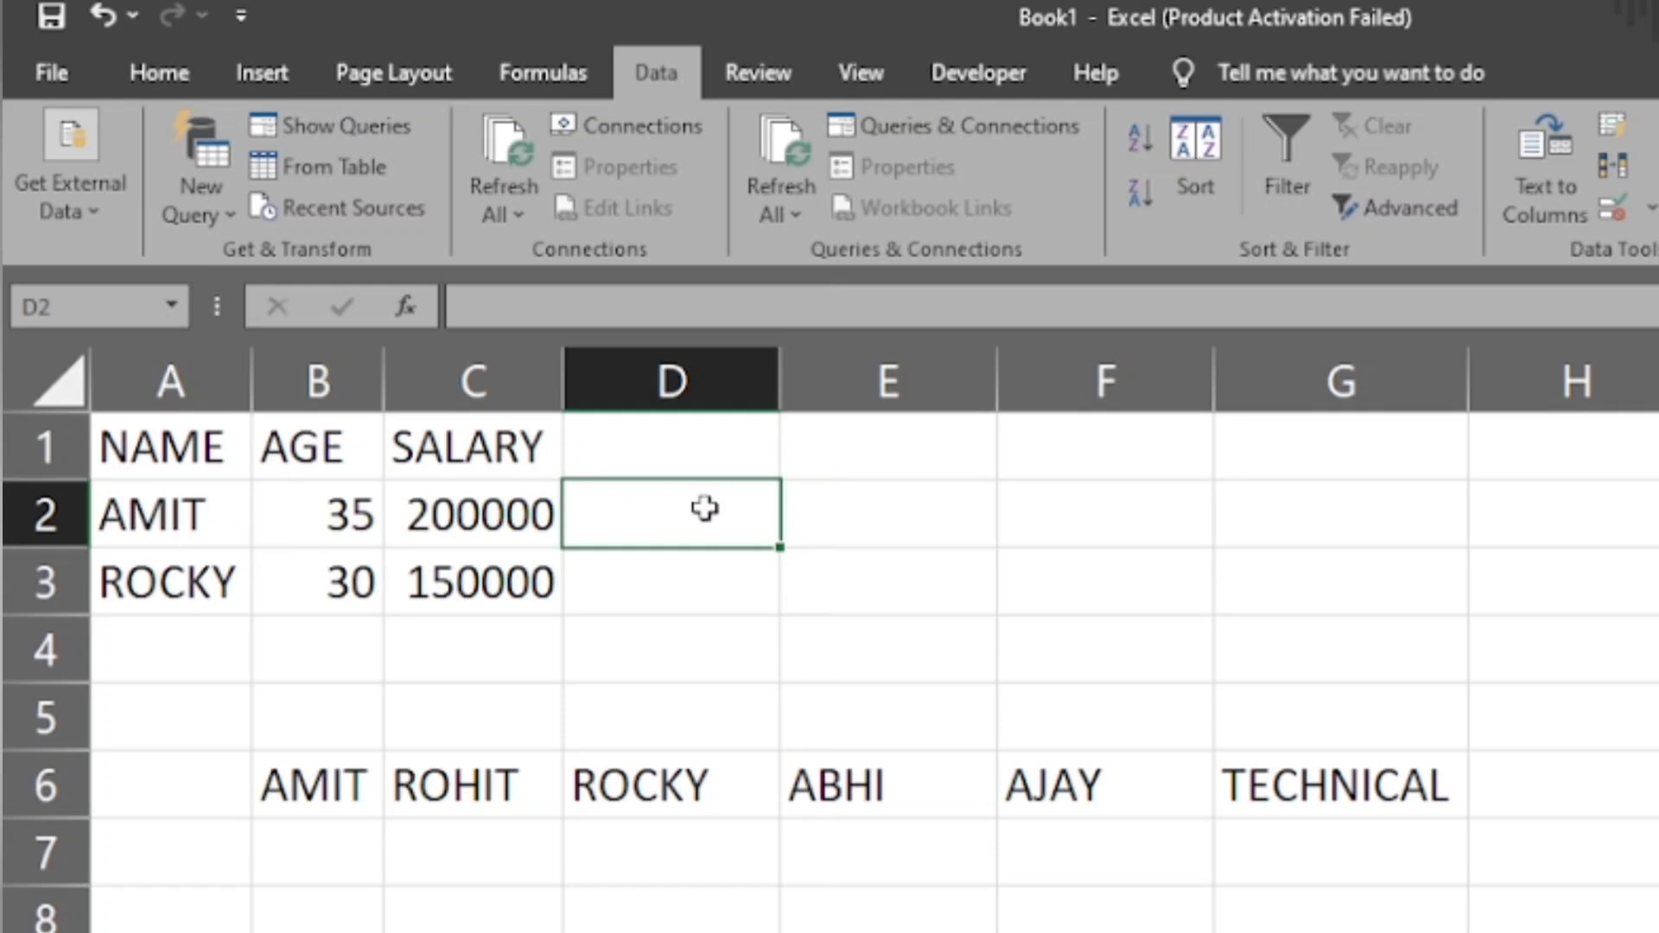
- Enter the first name from A2 in D2, Flash Fill D3, undo and repeat the fill, and accept the suggestion
{"action": "type", "text": "AMIT"}
{"action": "key", "text": "Return"}
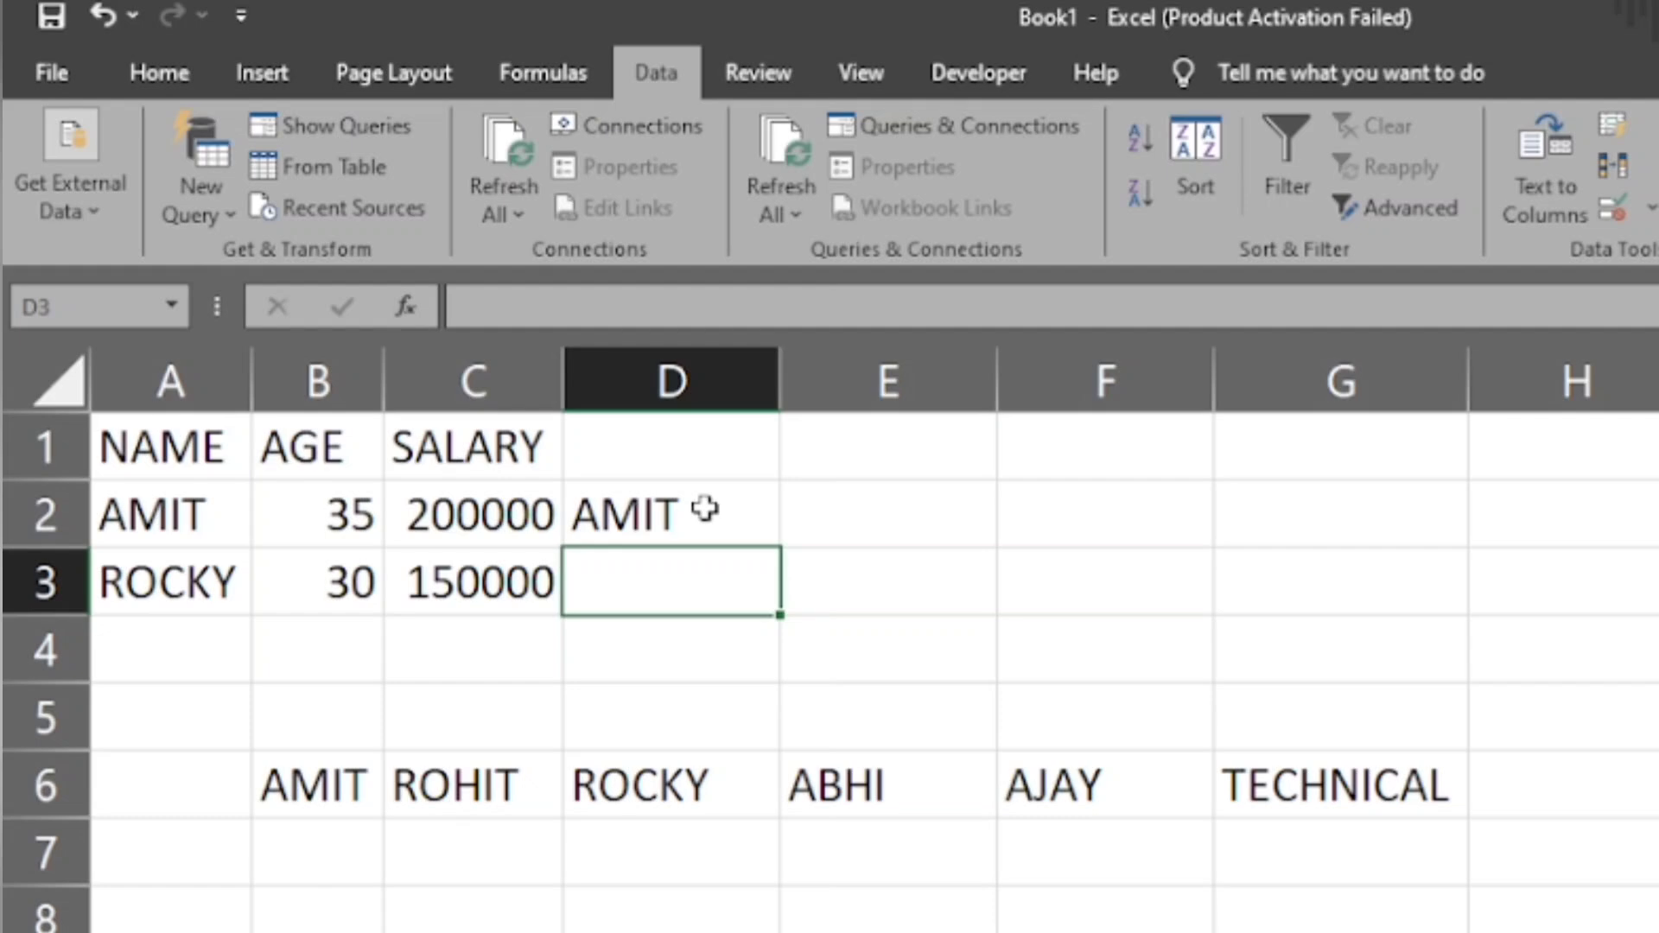
{"action": "left_click", "coordinate": [1611, 127]}
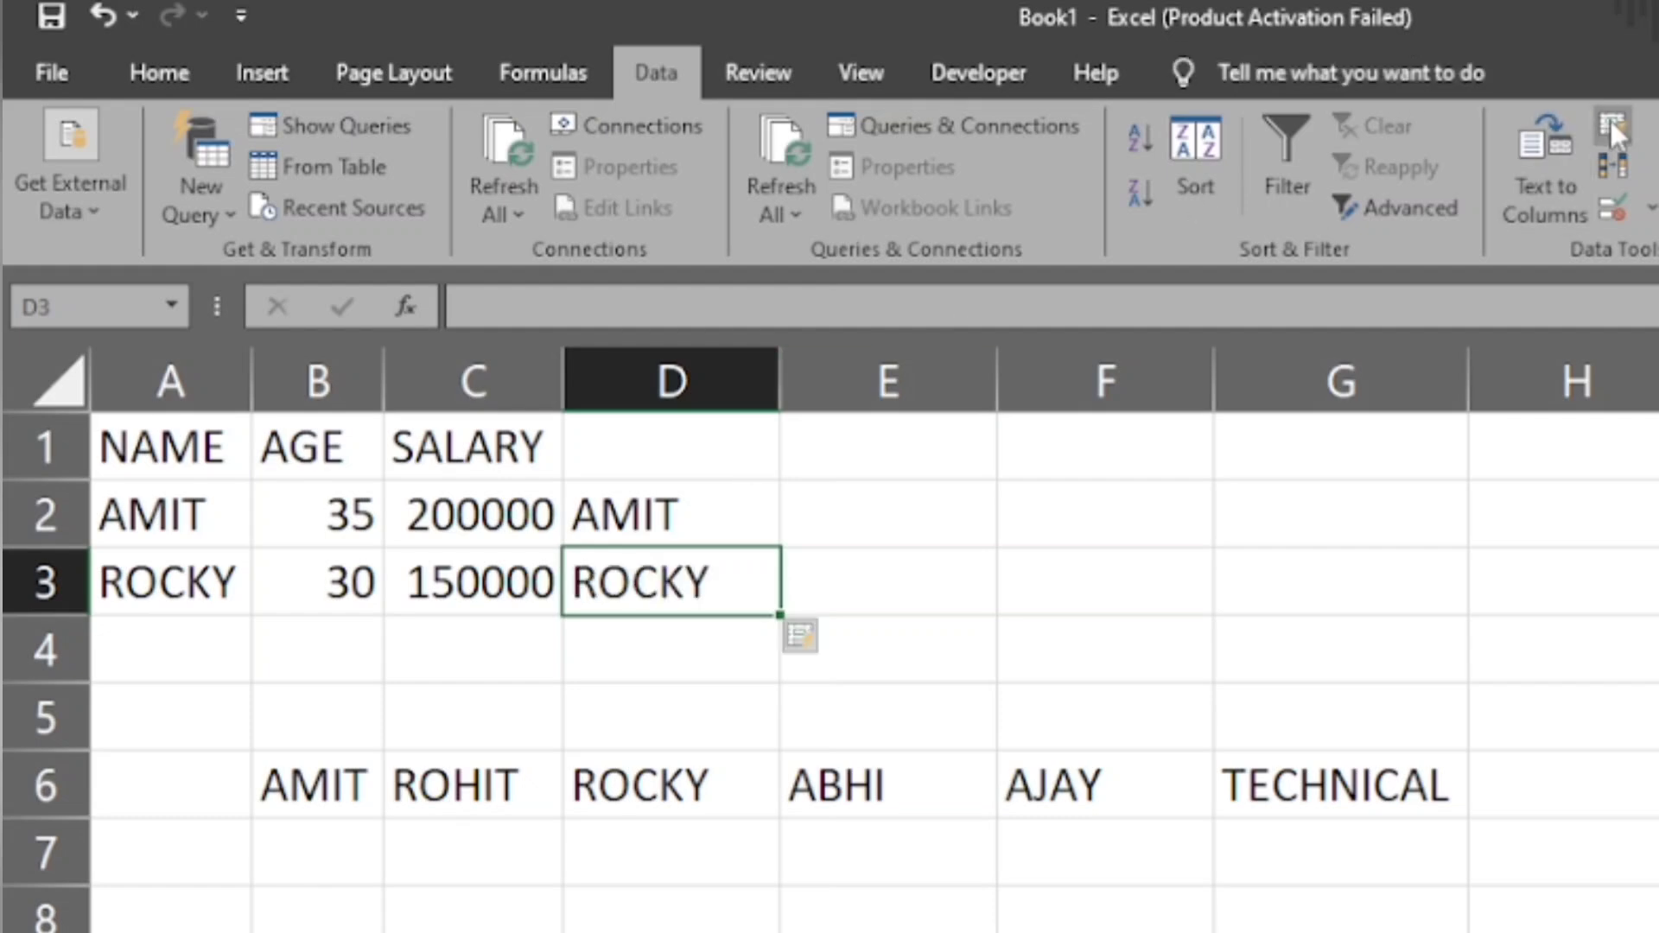
{"action": "key", "text": "ctrl+z"}
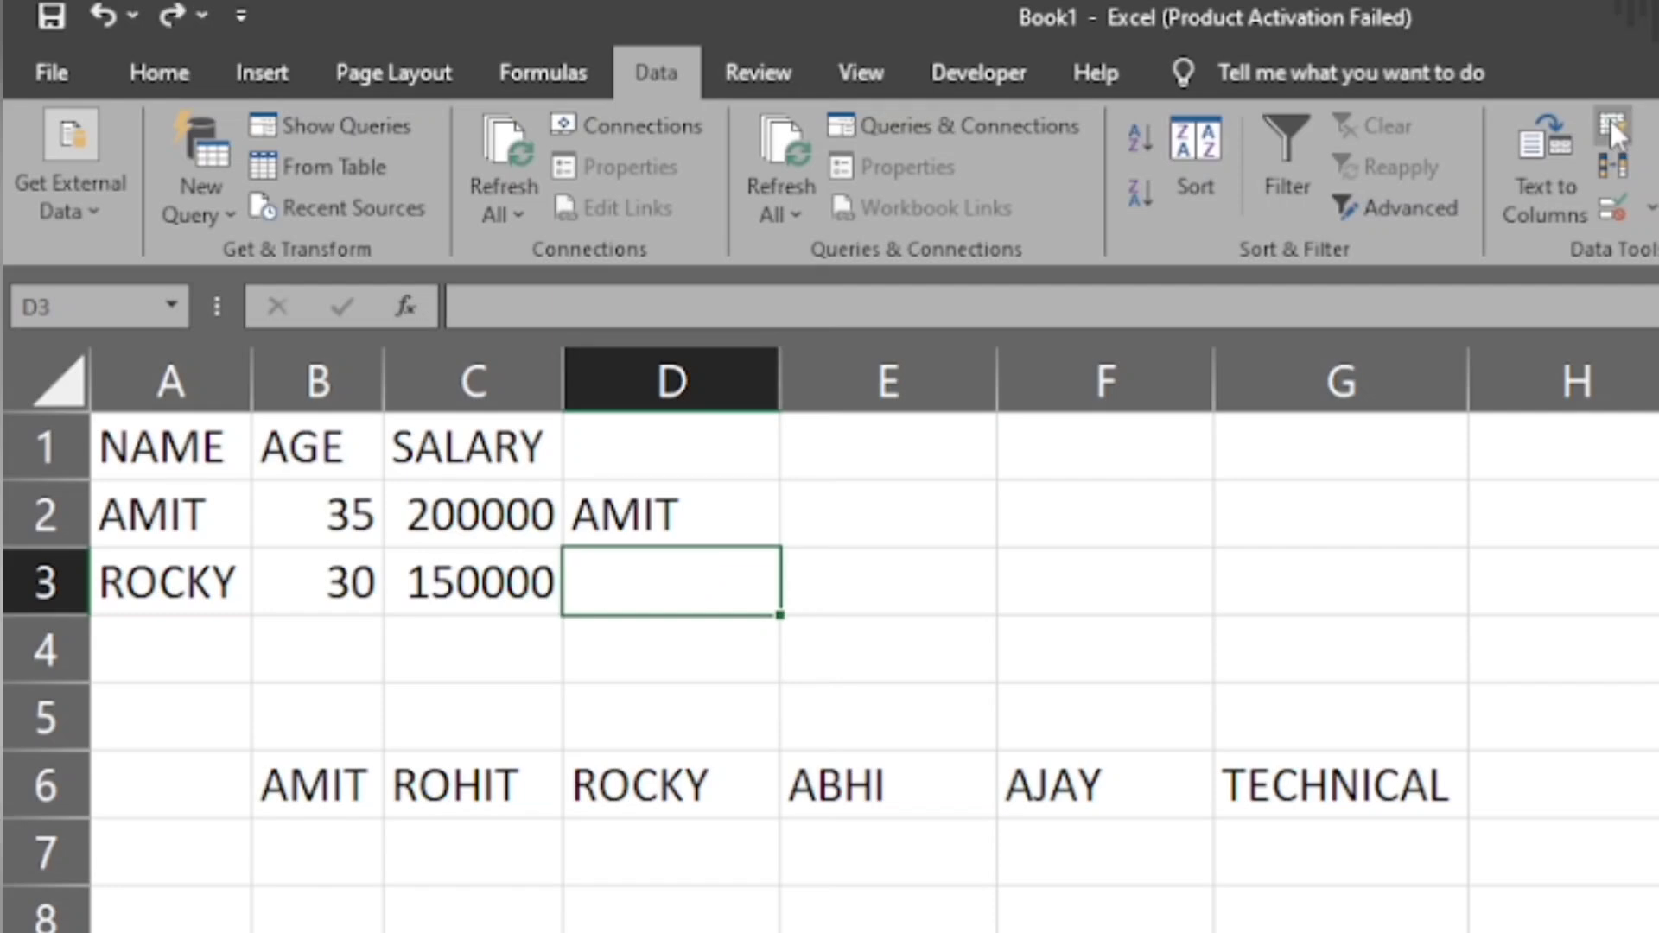
{"action": "left_click", "coordinate": [1609, 121]}
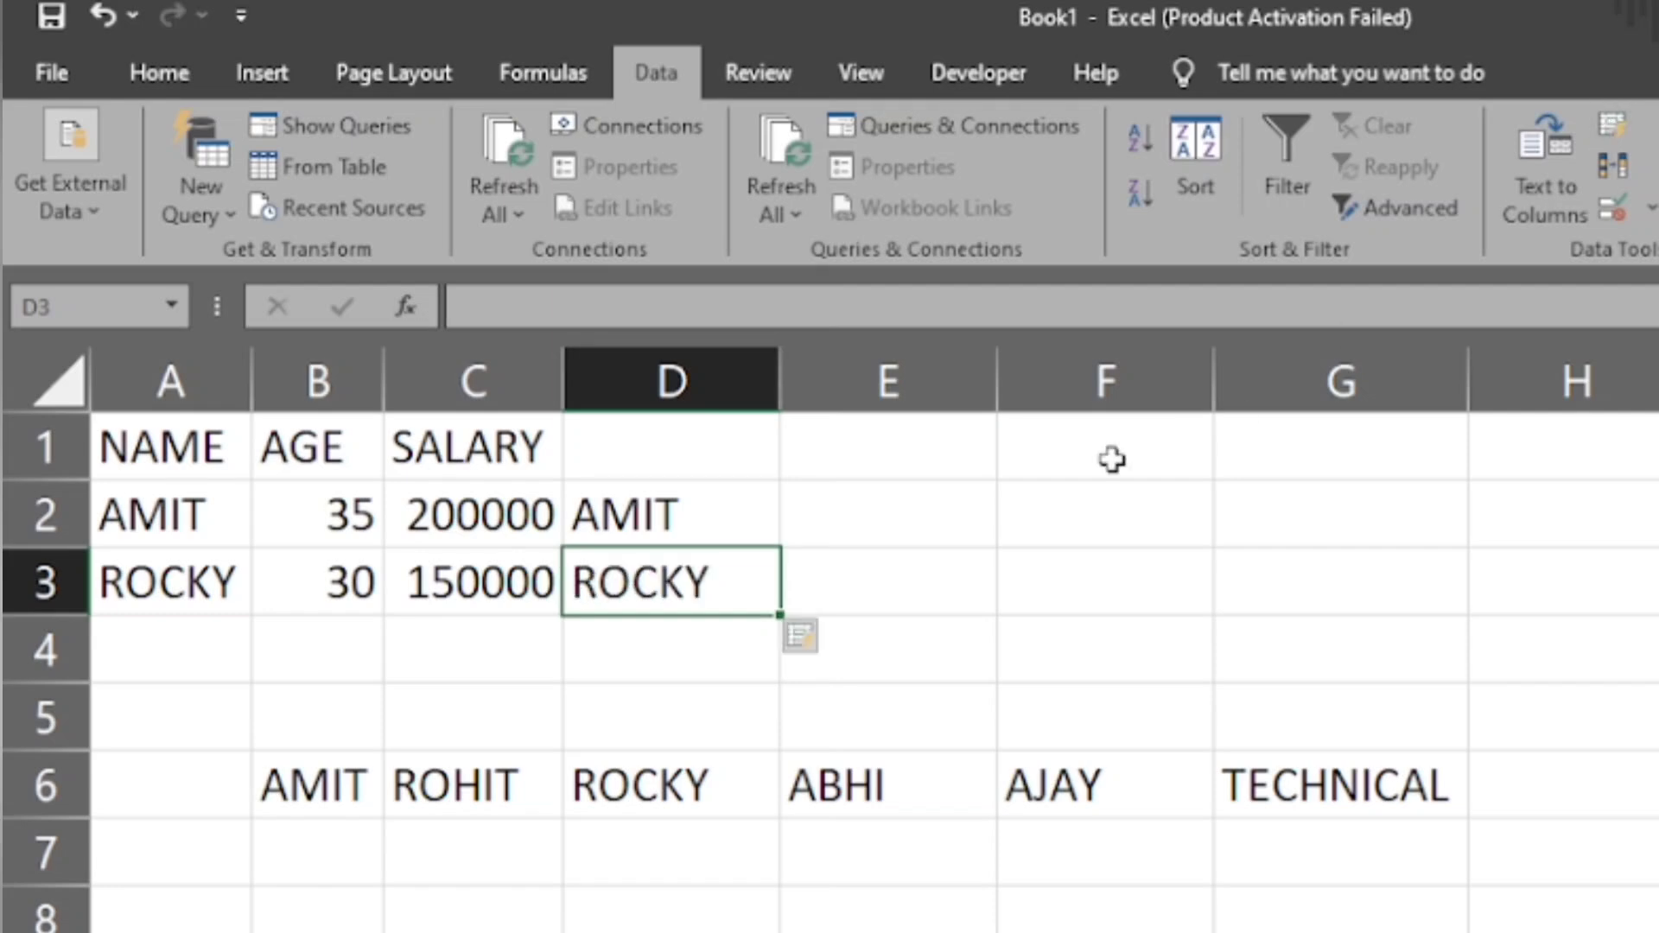
{"action": "left_click", "coordinate": [807, 636]}
{"action": "left_click", "coordinate": [933, 724]}
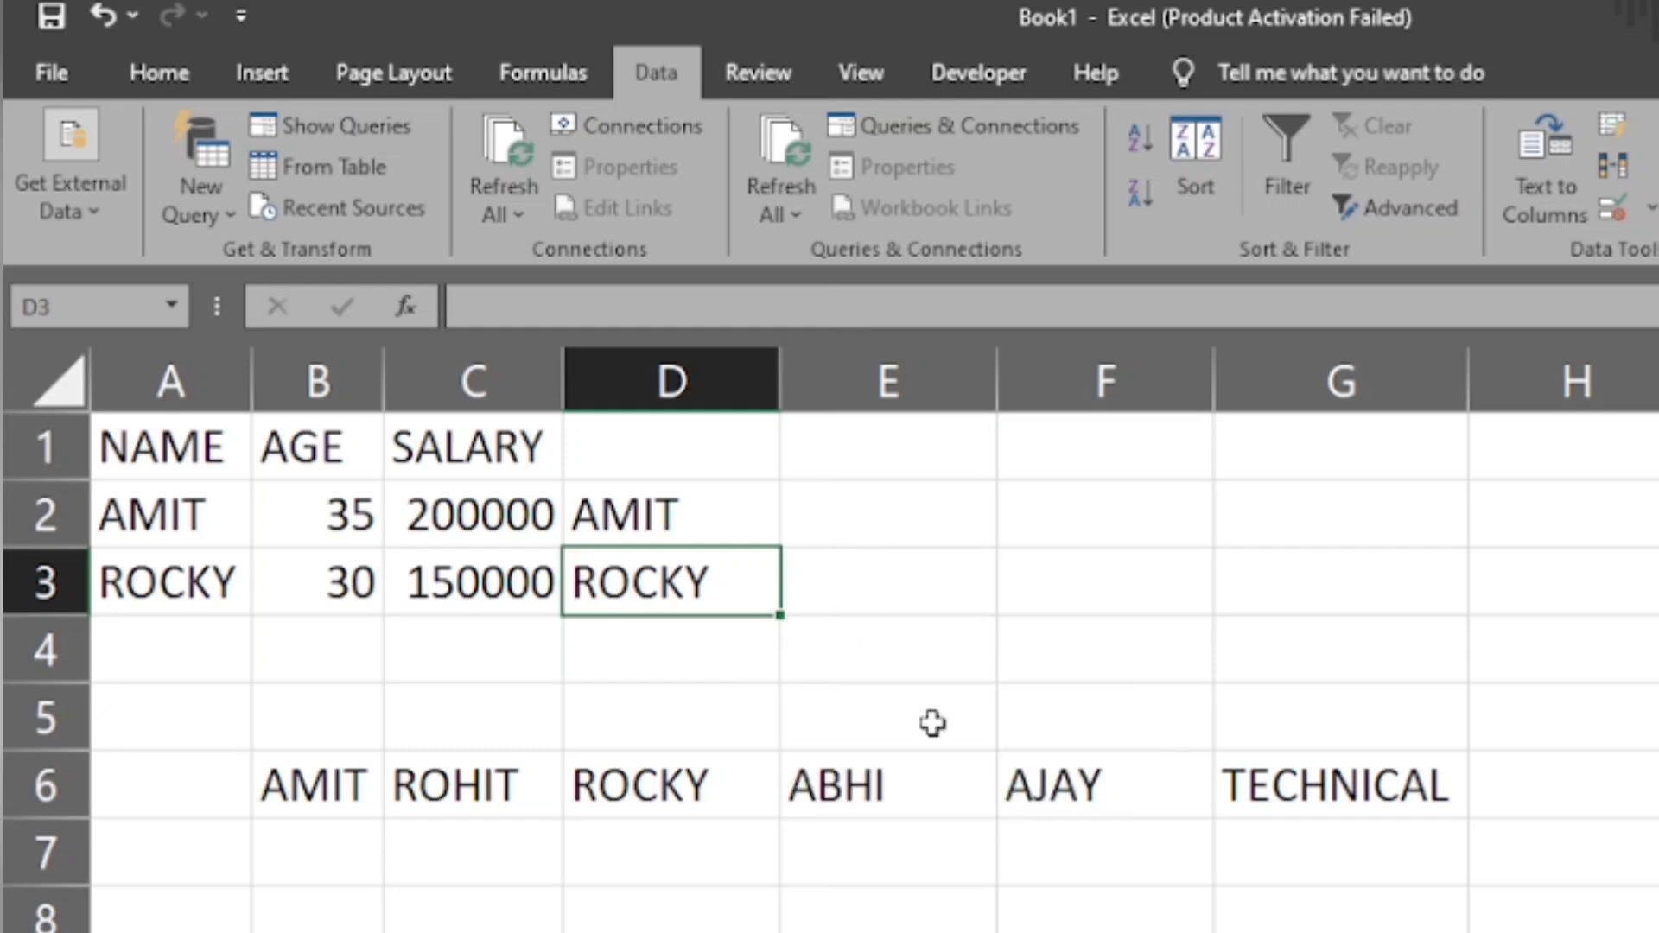
- Clear the example entries from cells D2:D3
{"action": "left_click_drag", "start_coordinate": [691, 516], "coordinate": [708, 582]}
{"action": "key", "text": "Delete"}
{"action": "left_click", "coordinate": [847, 604]}
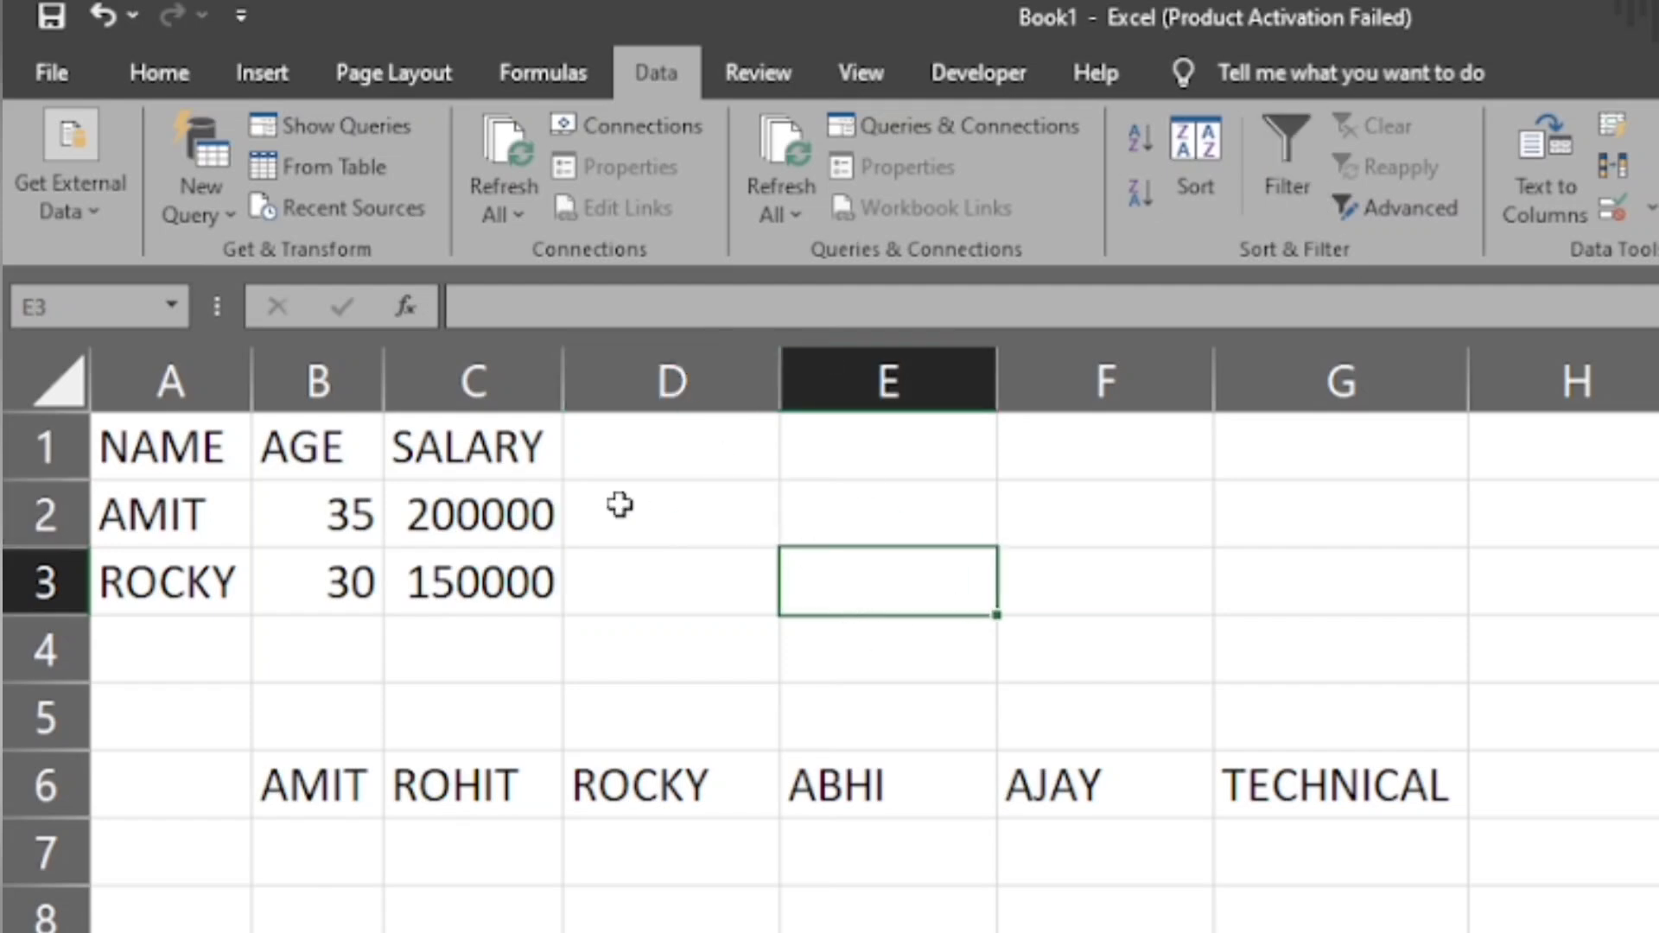
- Append TBH to the name in A2 and VHF to the name in A3, and autofit column A
{"action": "left_click", "coordinate": [670, 523]}
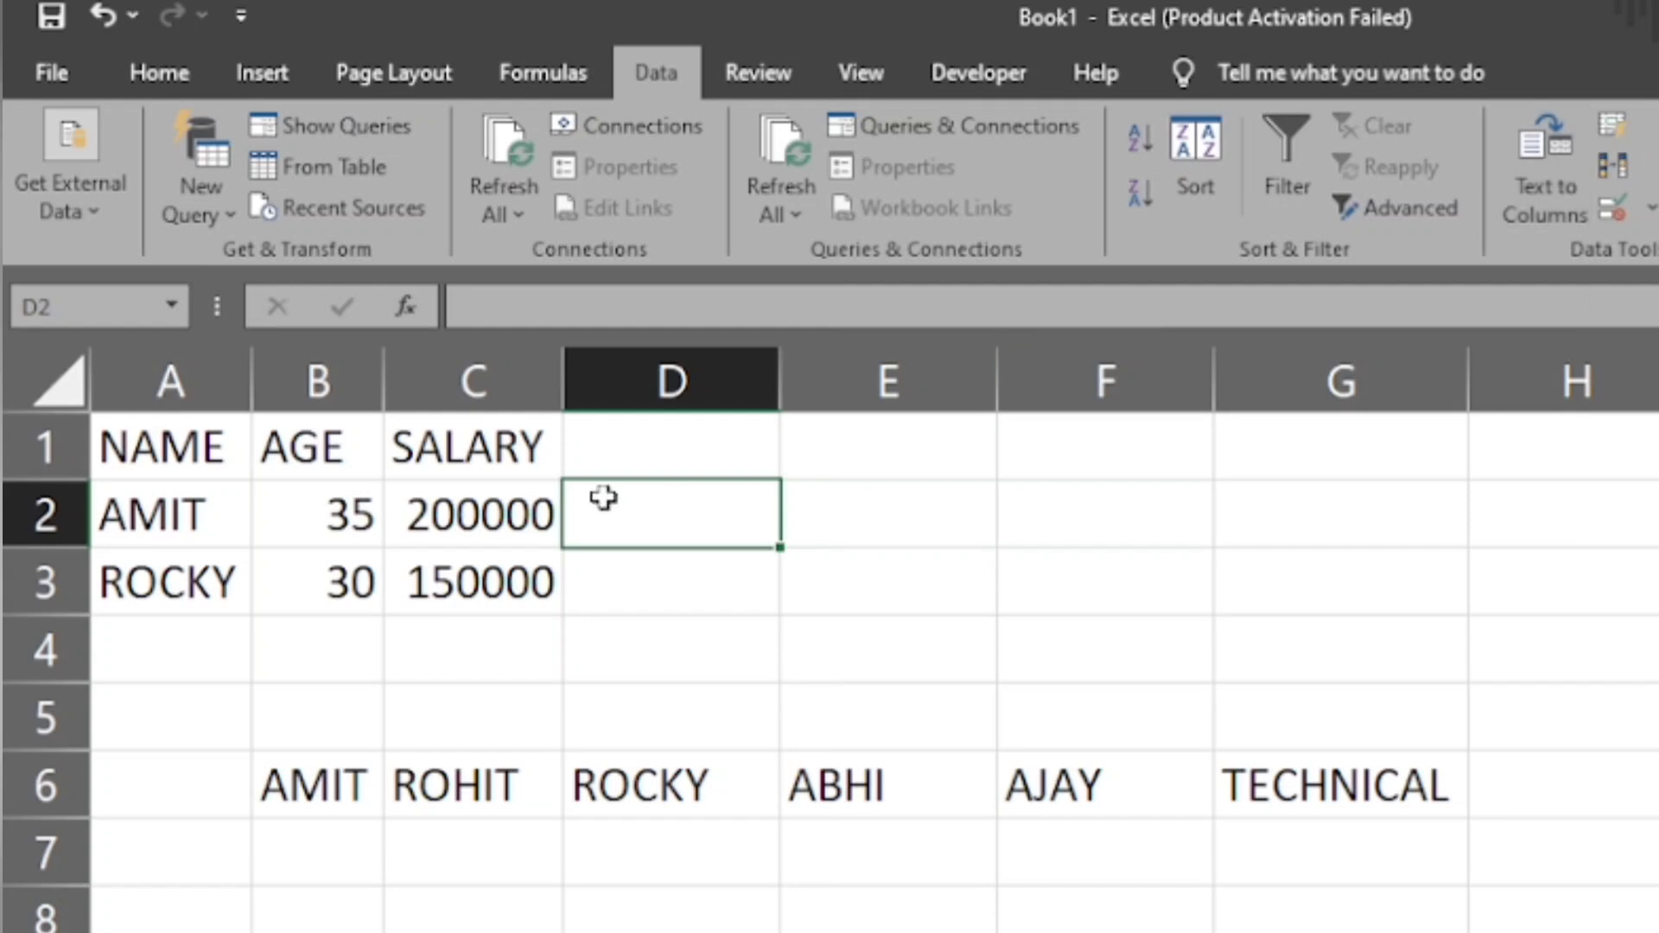
{"action": "key", "text": "Left"}
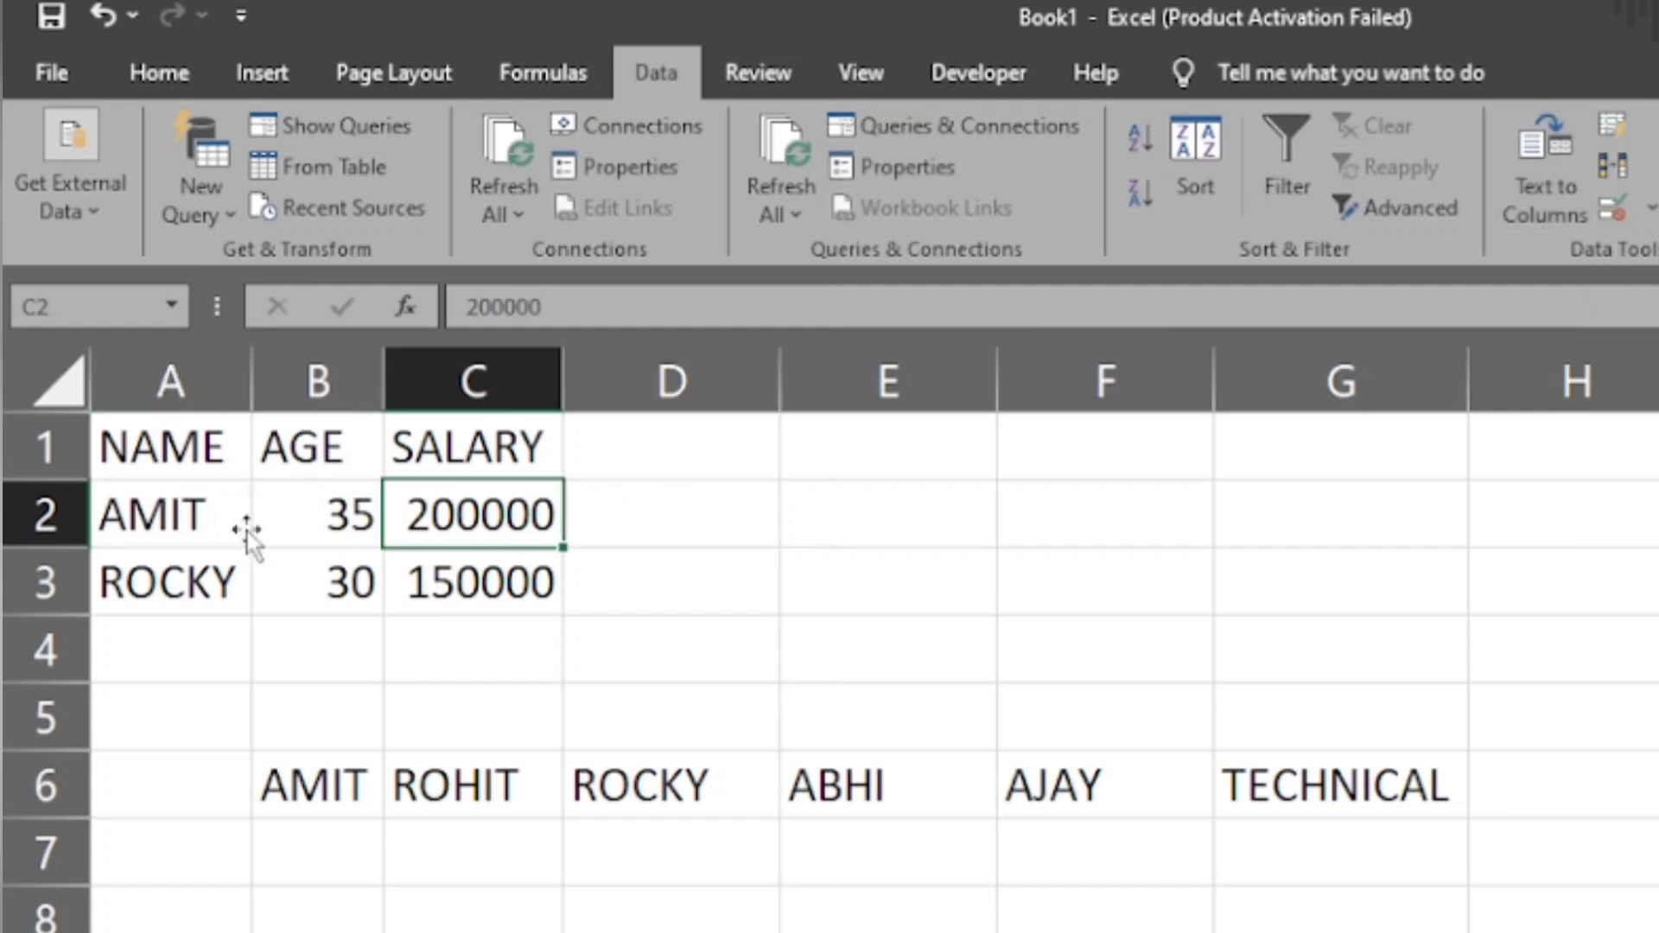
{"action": "double_click", "coordinate": [235, 522]}
{"action": "type", "text": "A"}
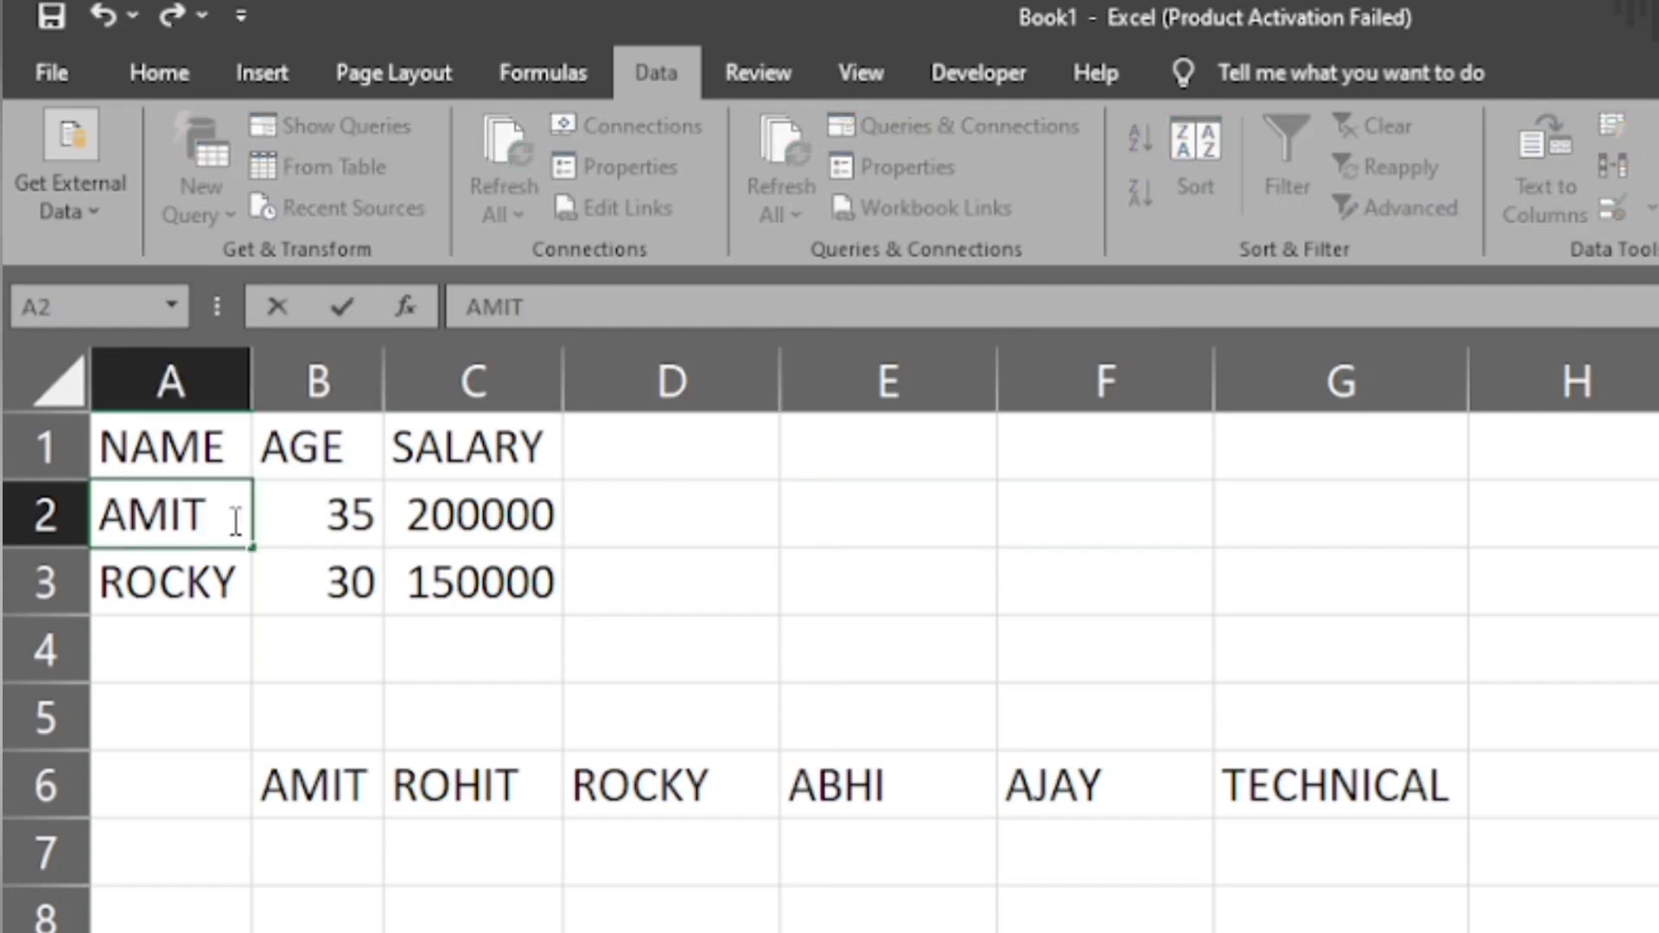
{"action": "key", "text": "BackSpace"}
{"action": "type", "text": "TBH"}
{"action": "key", "text": "Return"}
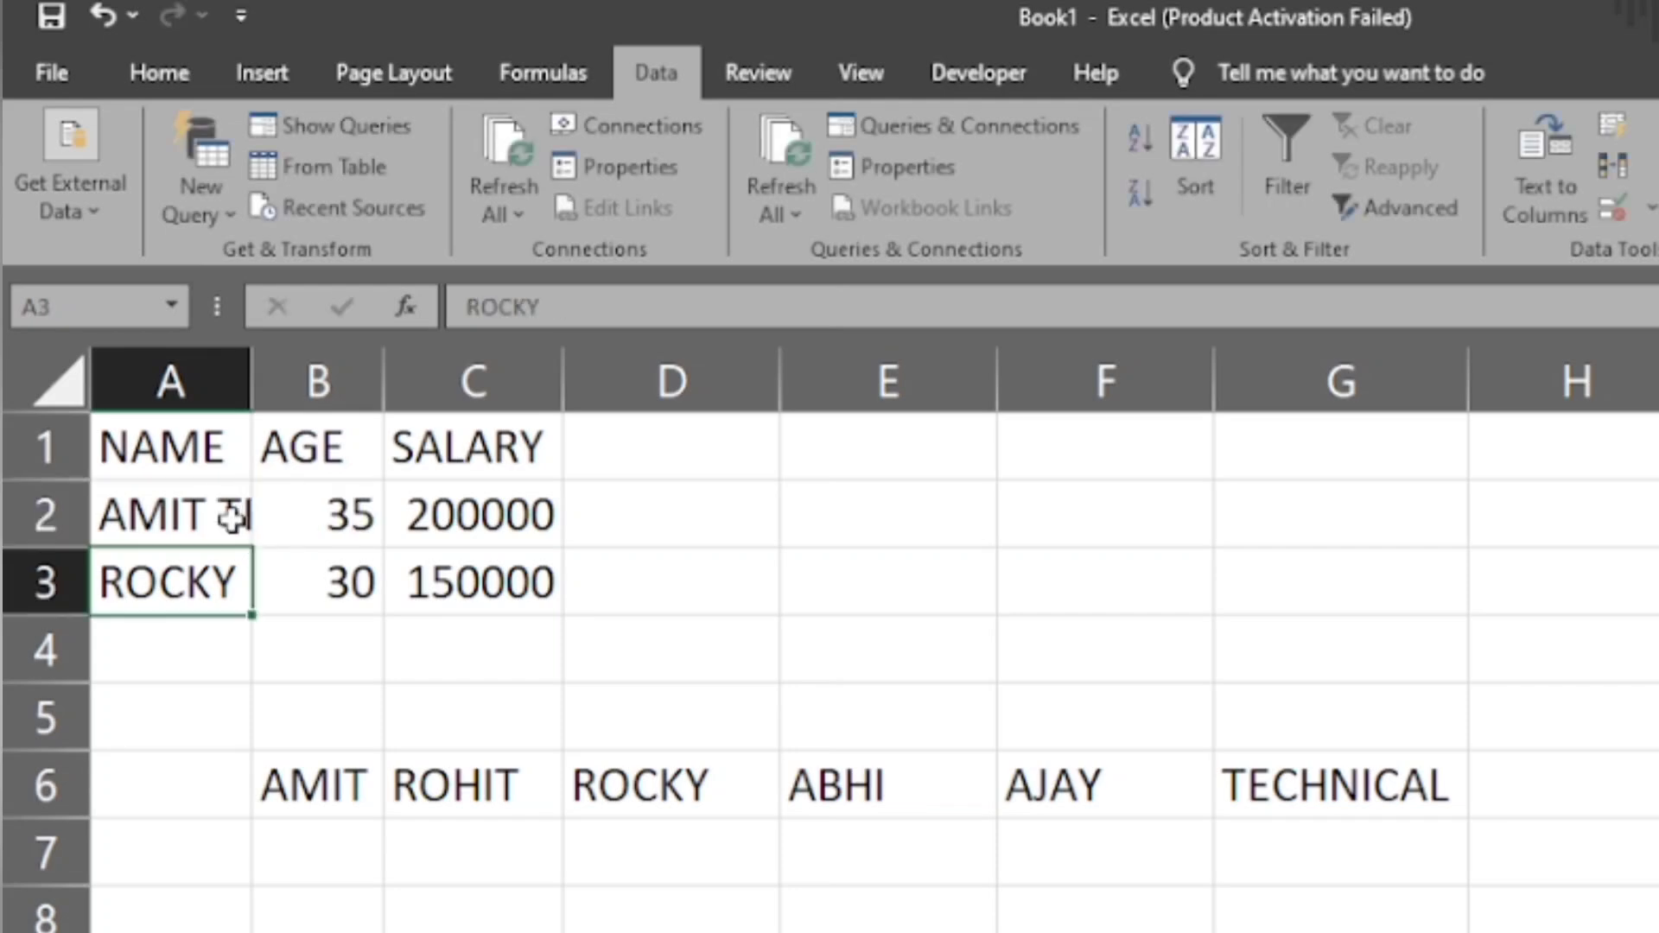
{"action": "key", "text": "F2"}
{"action": "type", "text": "VHF"}
{"action": "key", "text": "Return"}
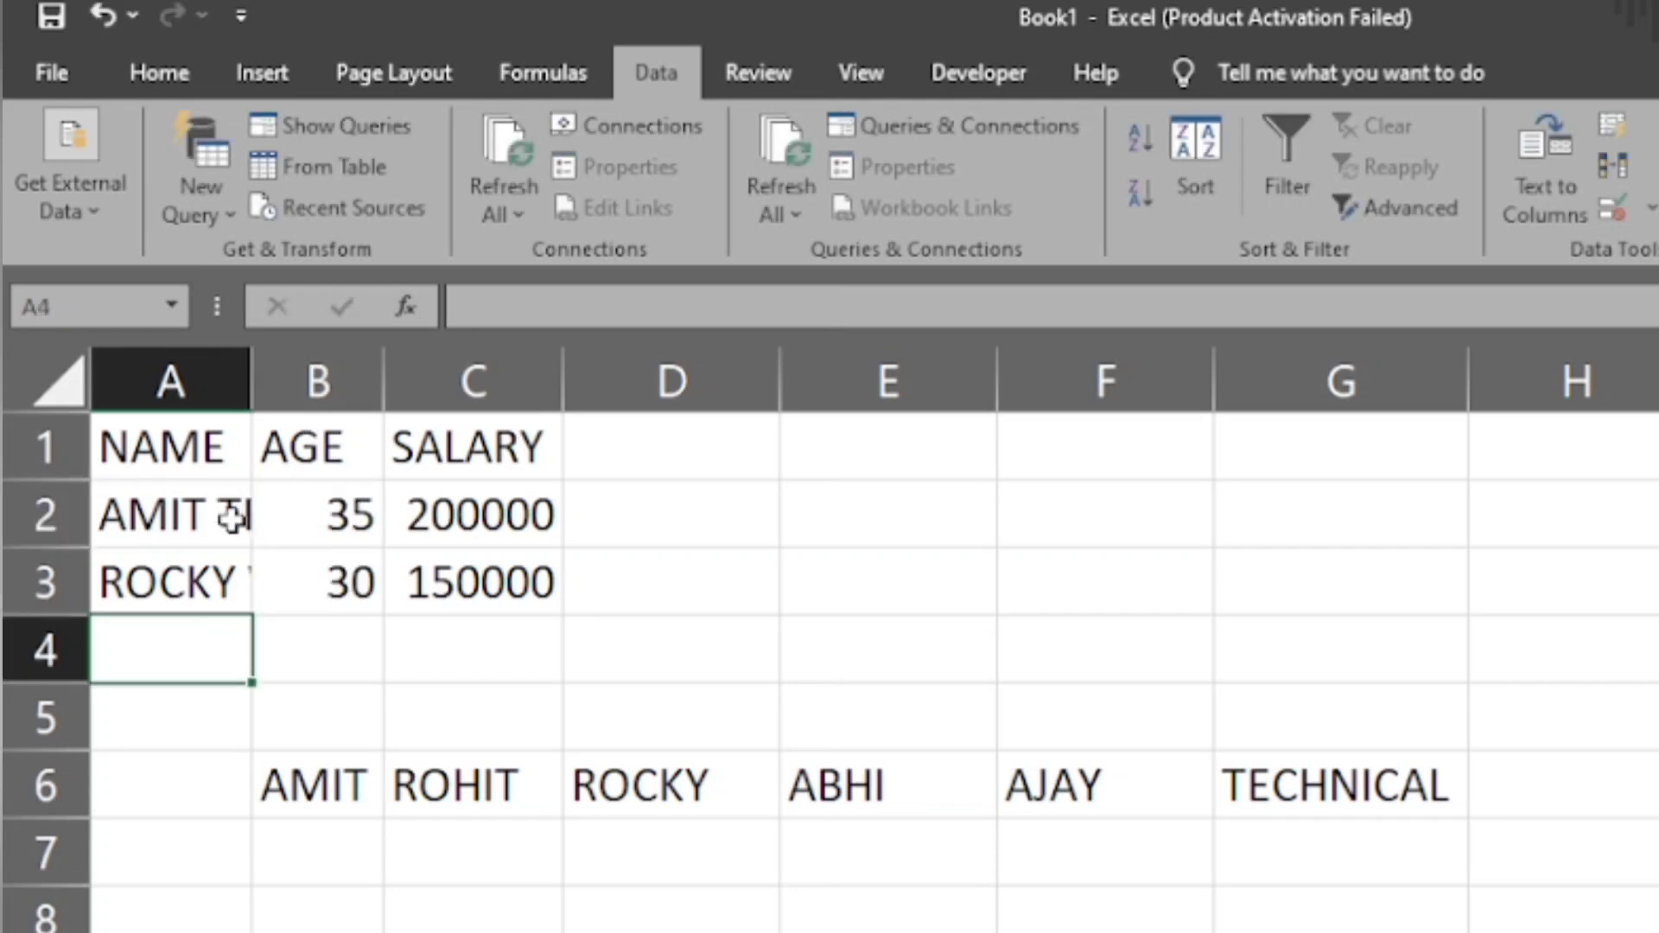
{"action": "double_click", "coordinate": [251, 384]}
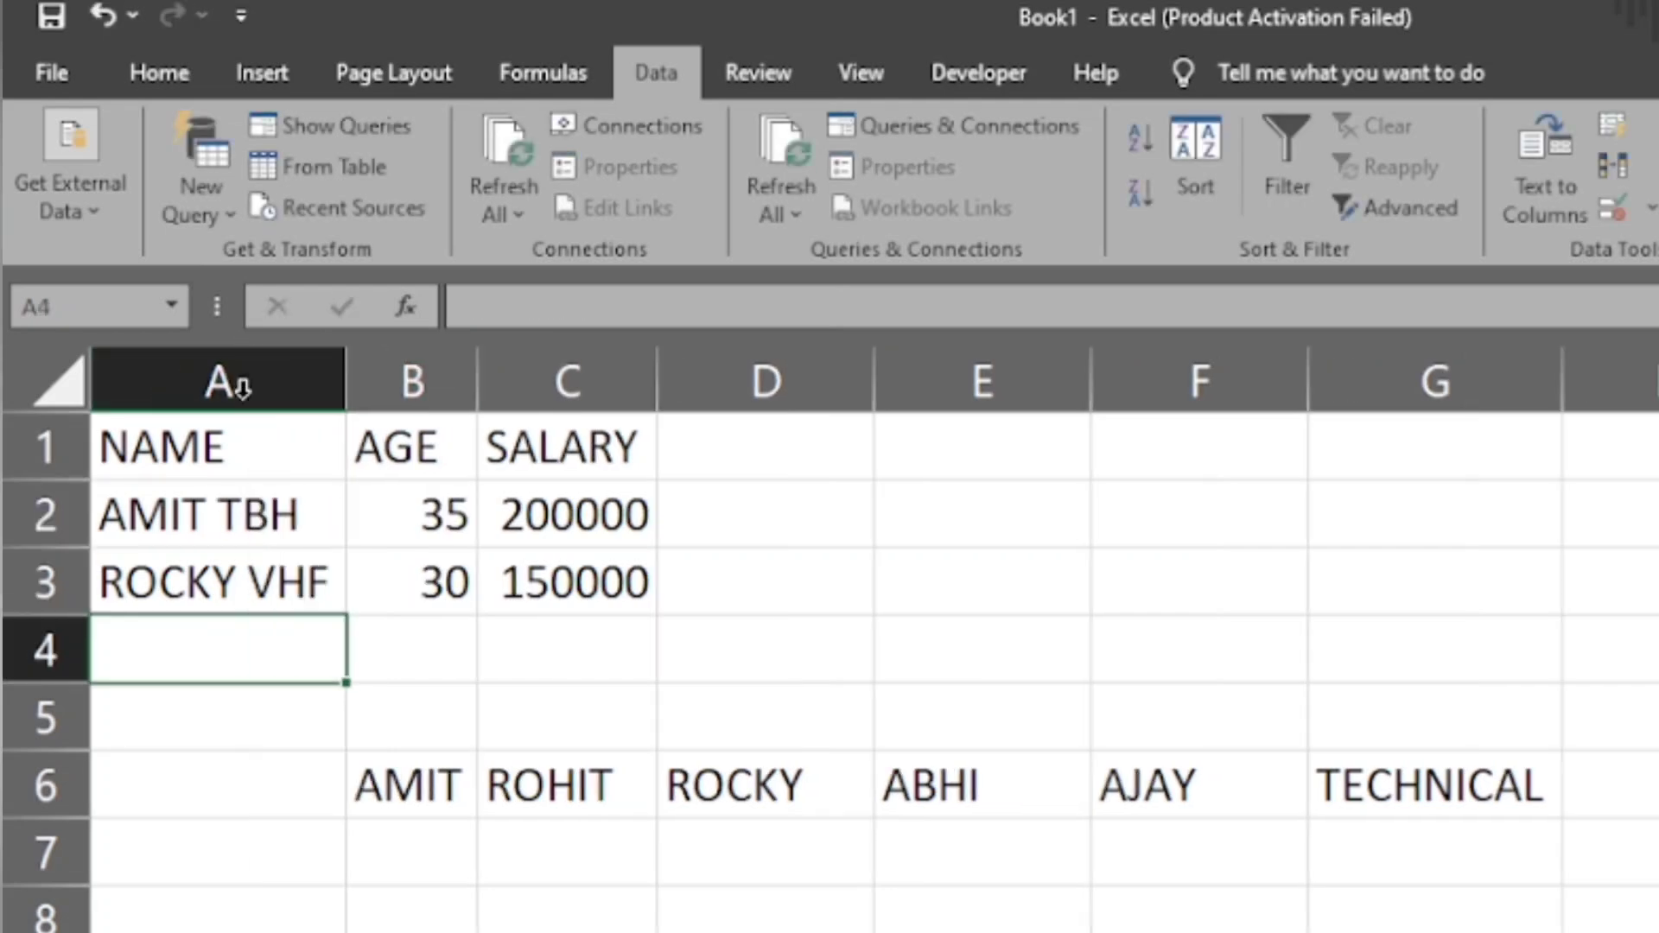
- Enter TBH in D2 and use Flash Fill to extract the matching second word from A3 into D3
{"action": "left_click", "coordinate": [769, 518]}
{"action": "type", "text": "TBH"}
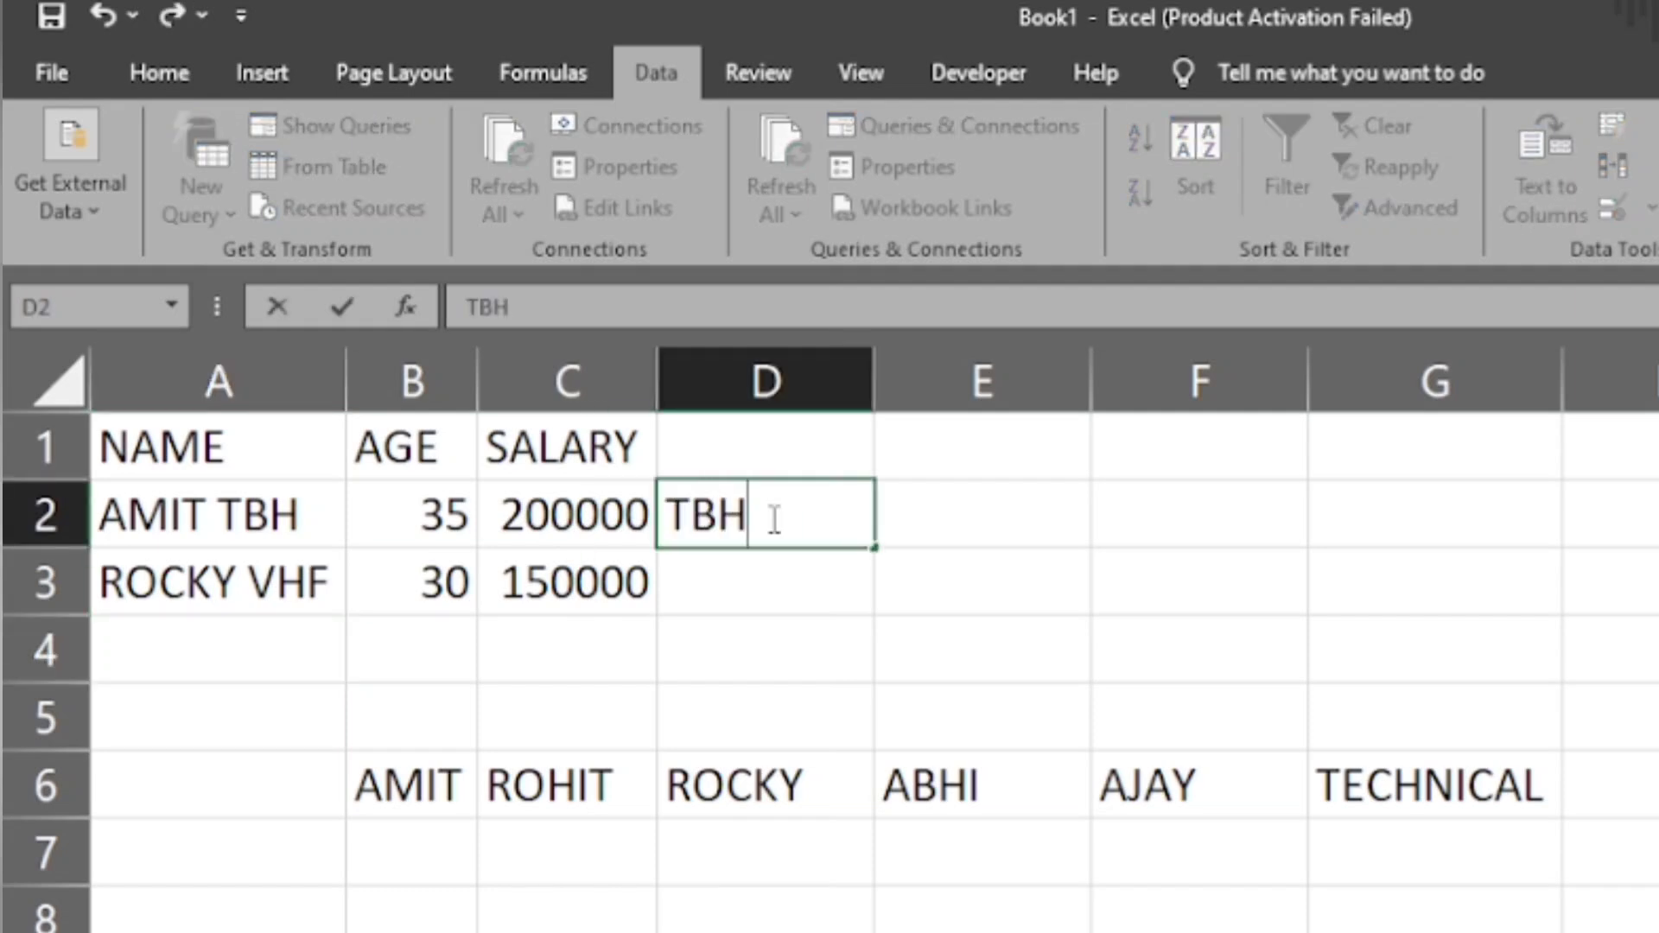
{"action": "key", "text": "Return"}
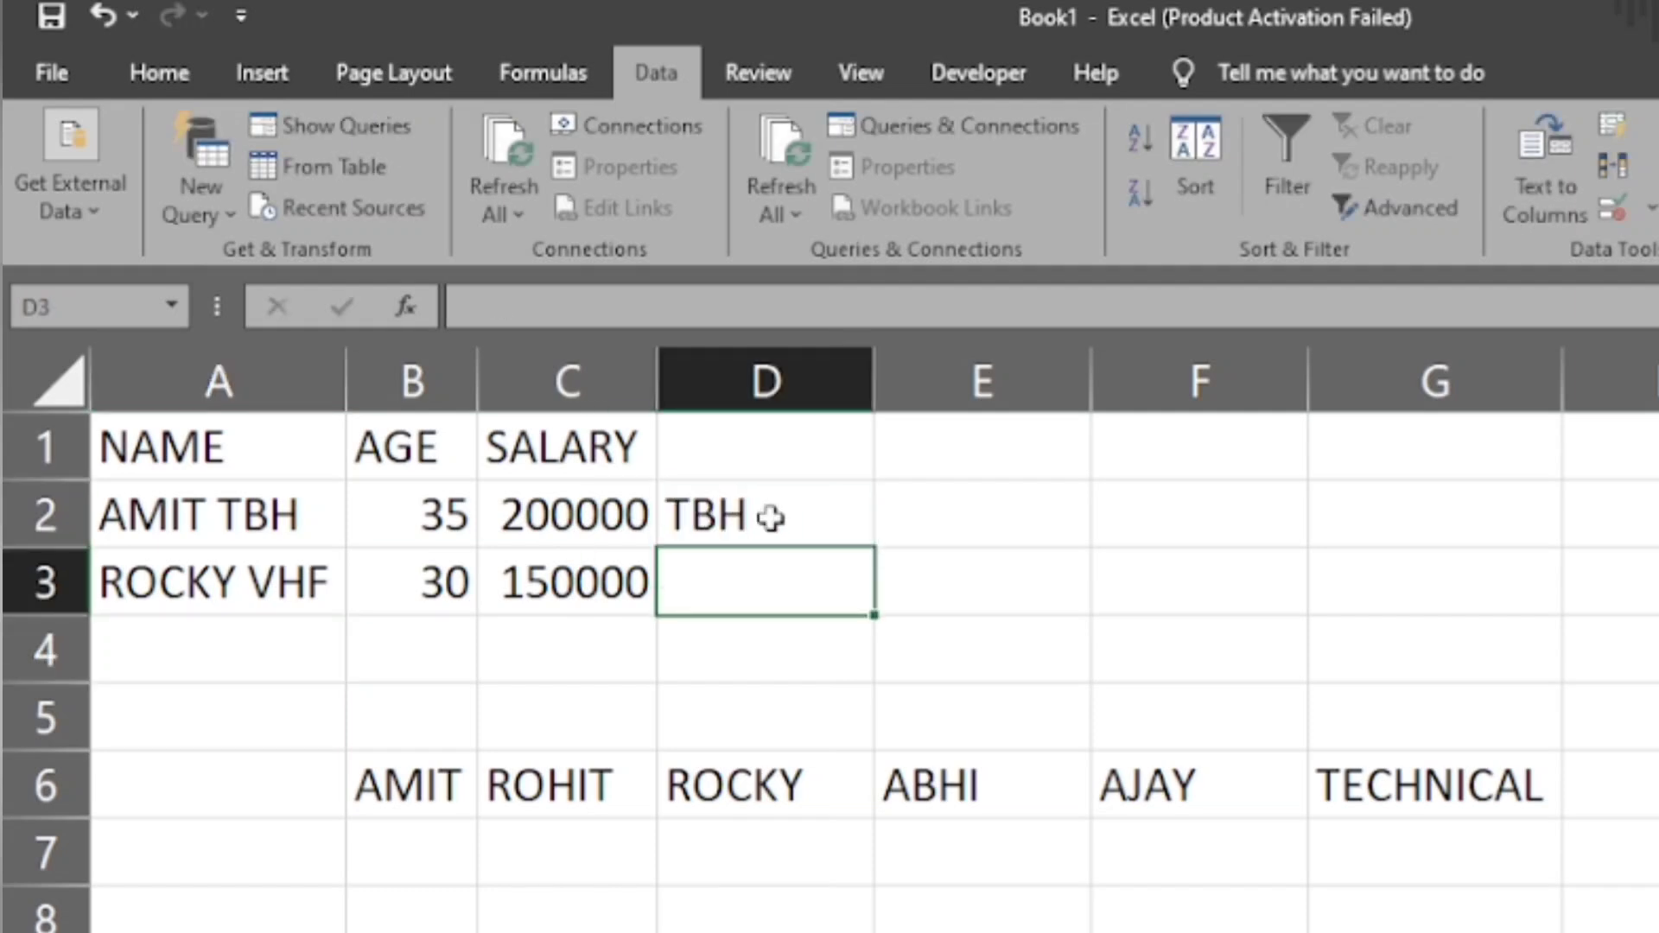
{"action": "left_click", "coordinate": [303, 618]}
{"action": "left_click", "coordinate": [326, 595]}
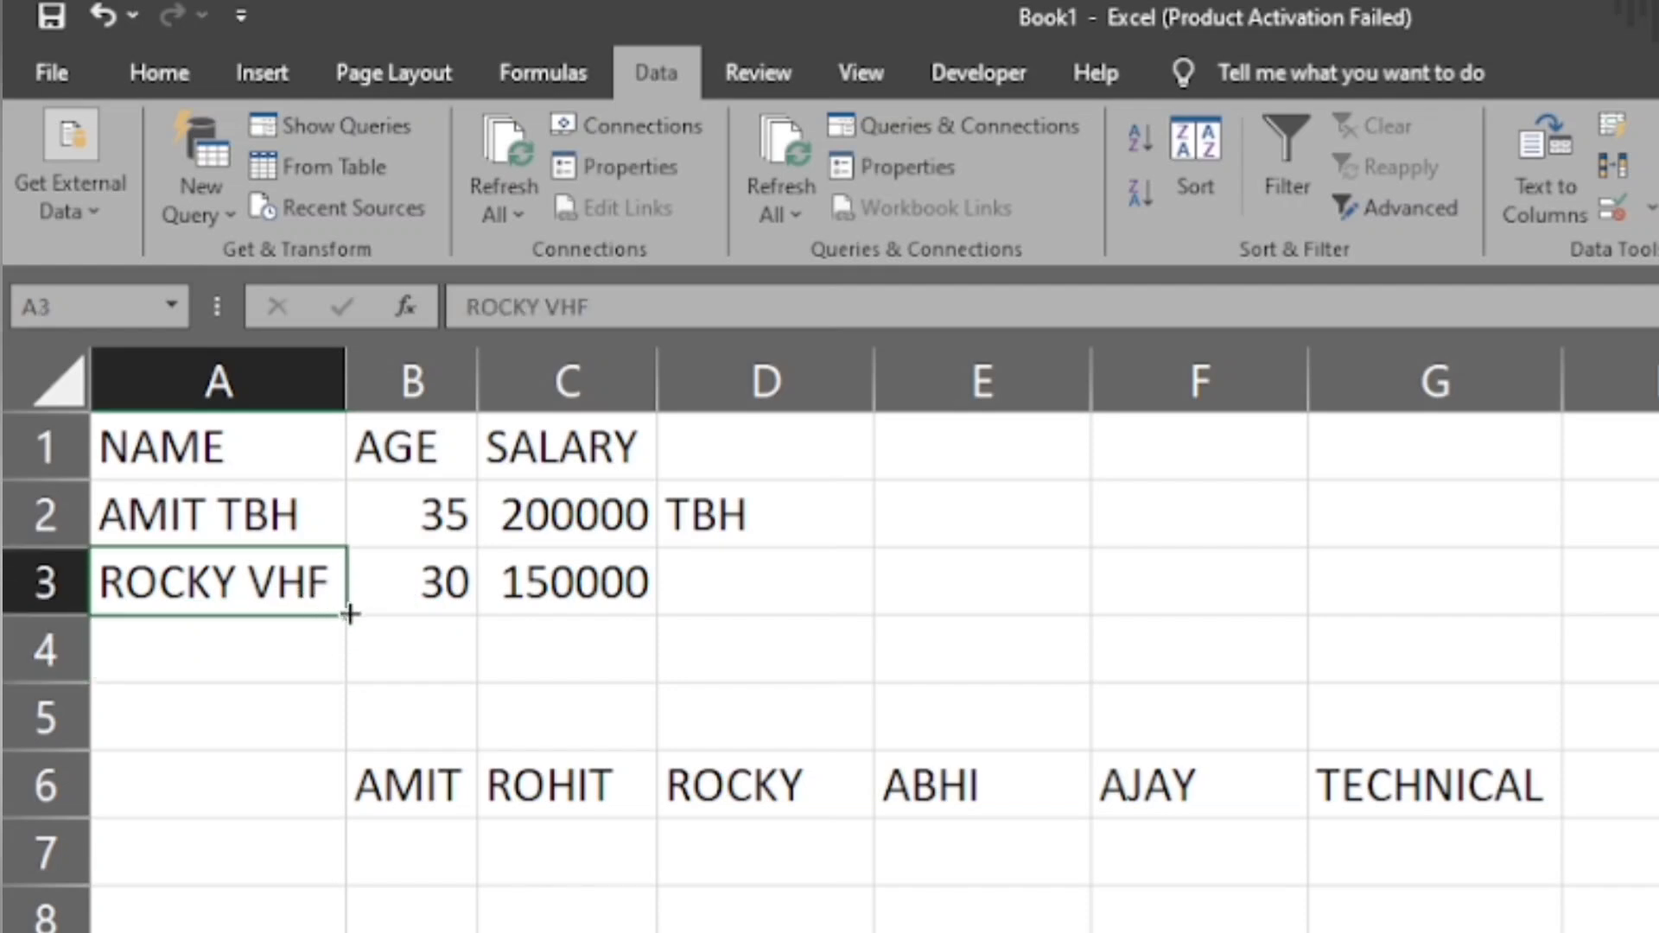
{"action": "left_click", "coordinate": [742, 574]}
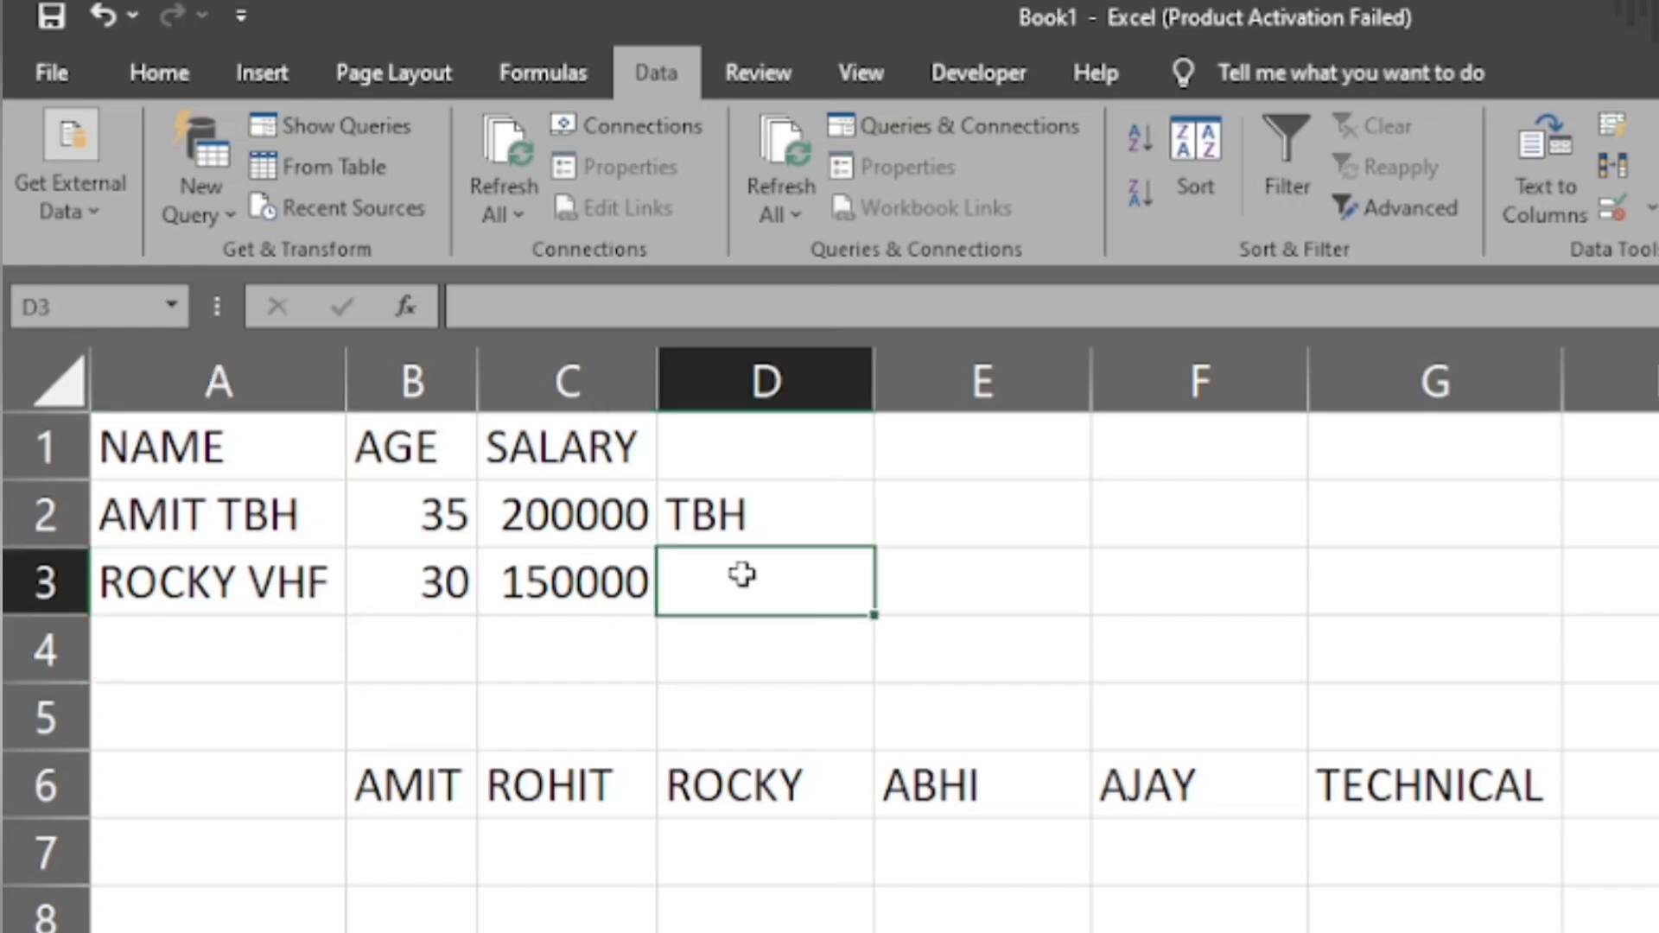
{"action": "left_click", "coordinate": [1600, 121]}
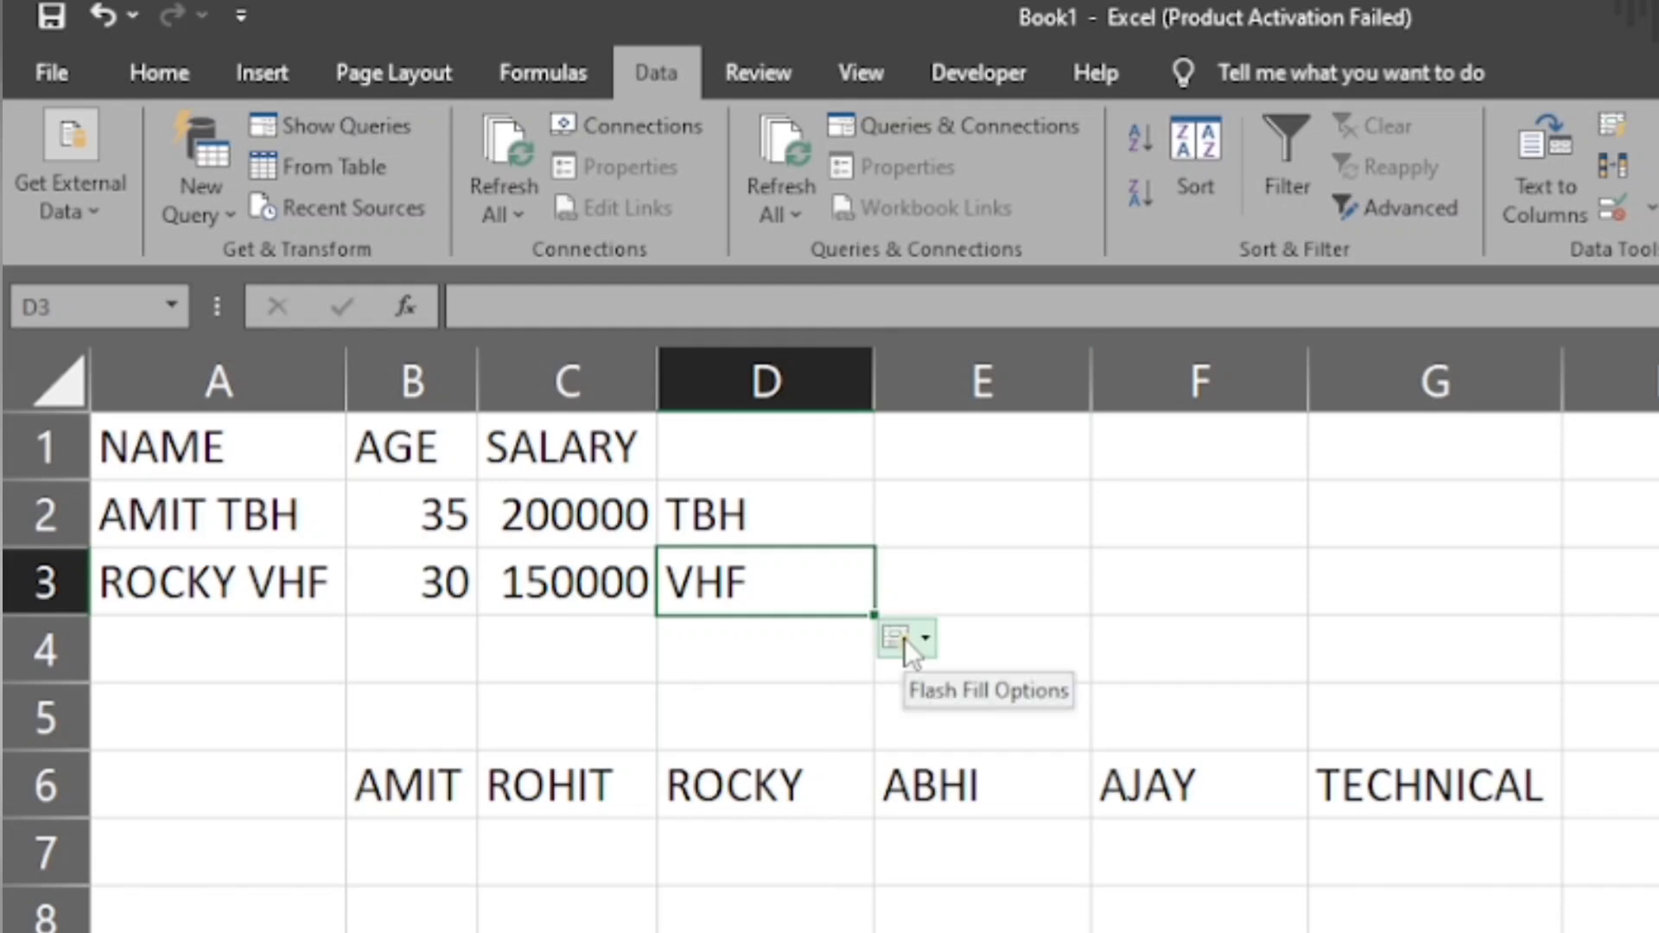
- Fill the 150000 salary from C3 down through C7
{"action": "left_click", "coordinate": [990, 509]}
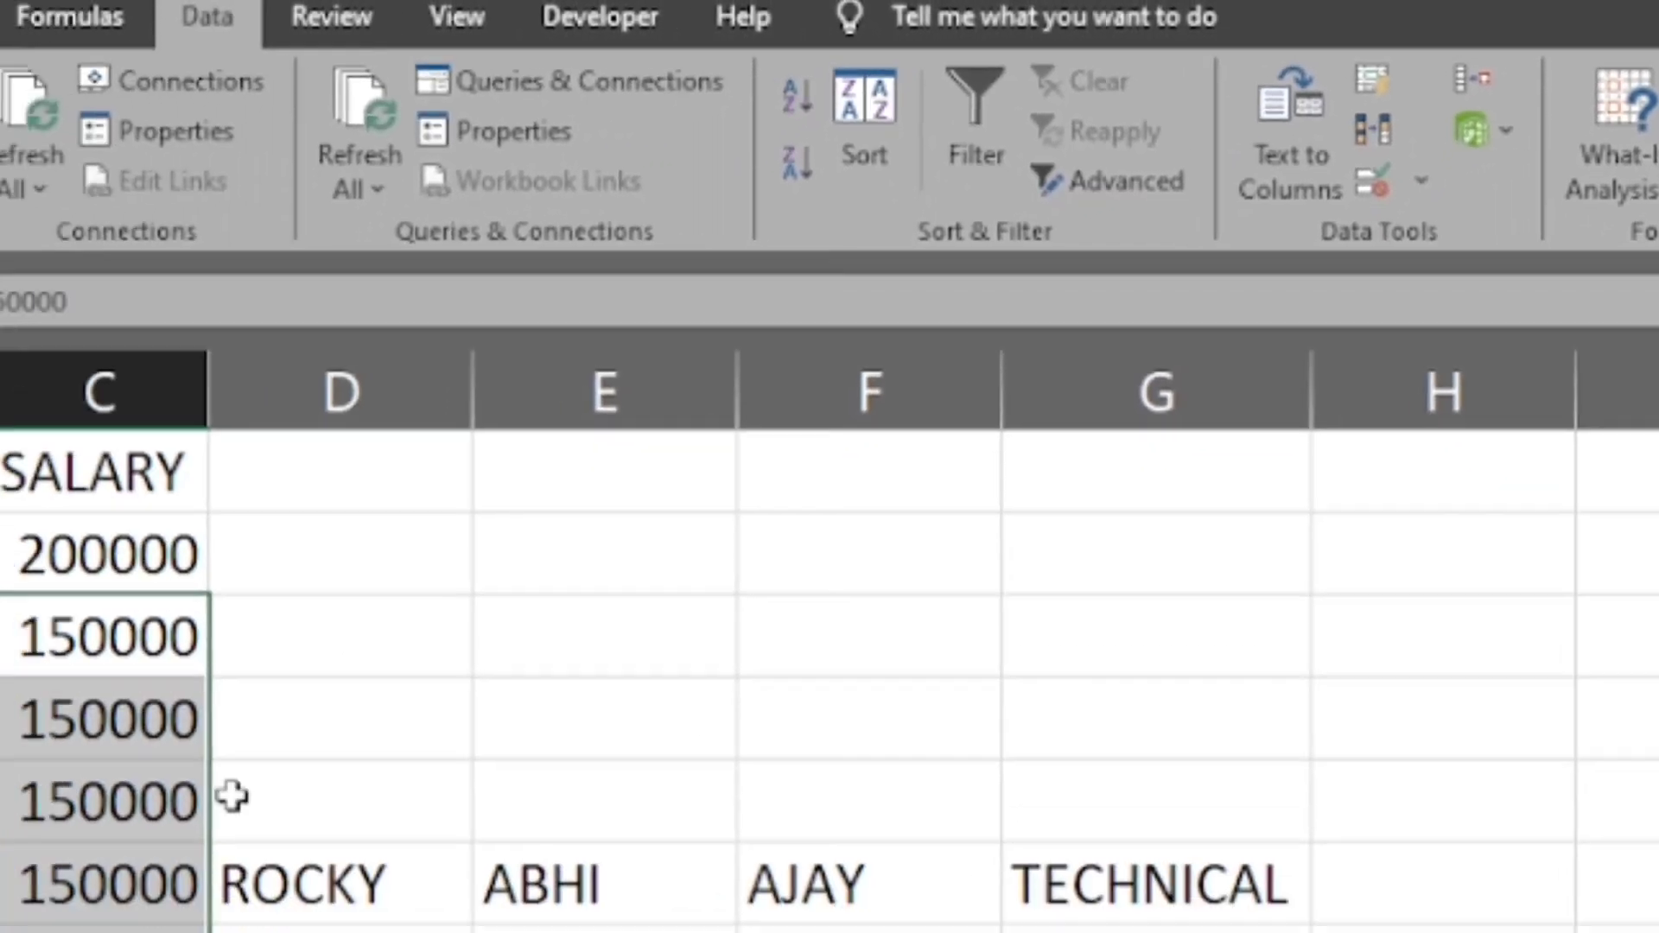
{"action": "left_click", "coordinate": [636, 495]}
{"action": "left_click_drag", "start_coordinate": [563, 481], "coordinate": [579, 747]}
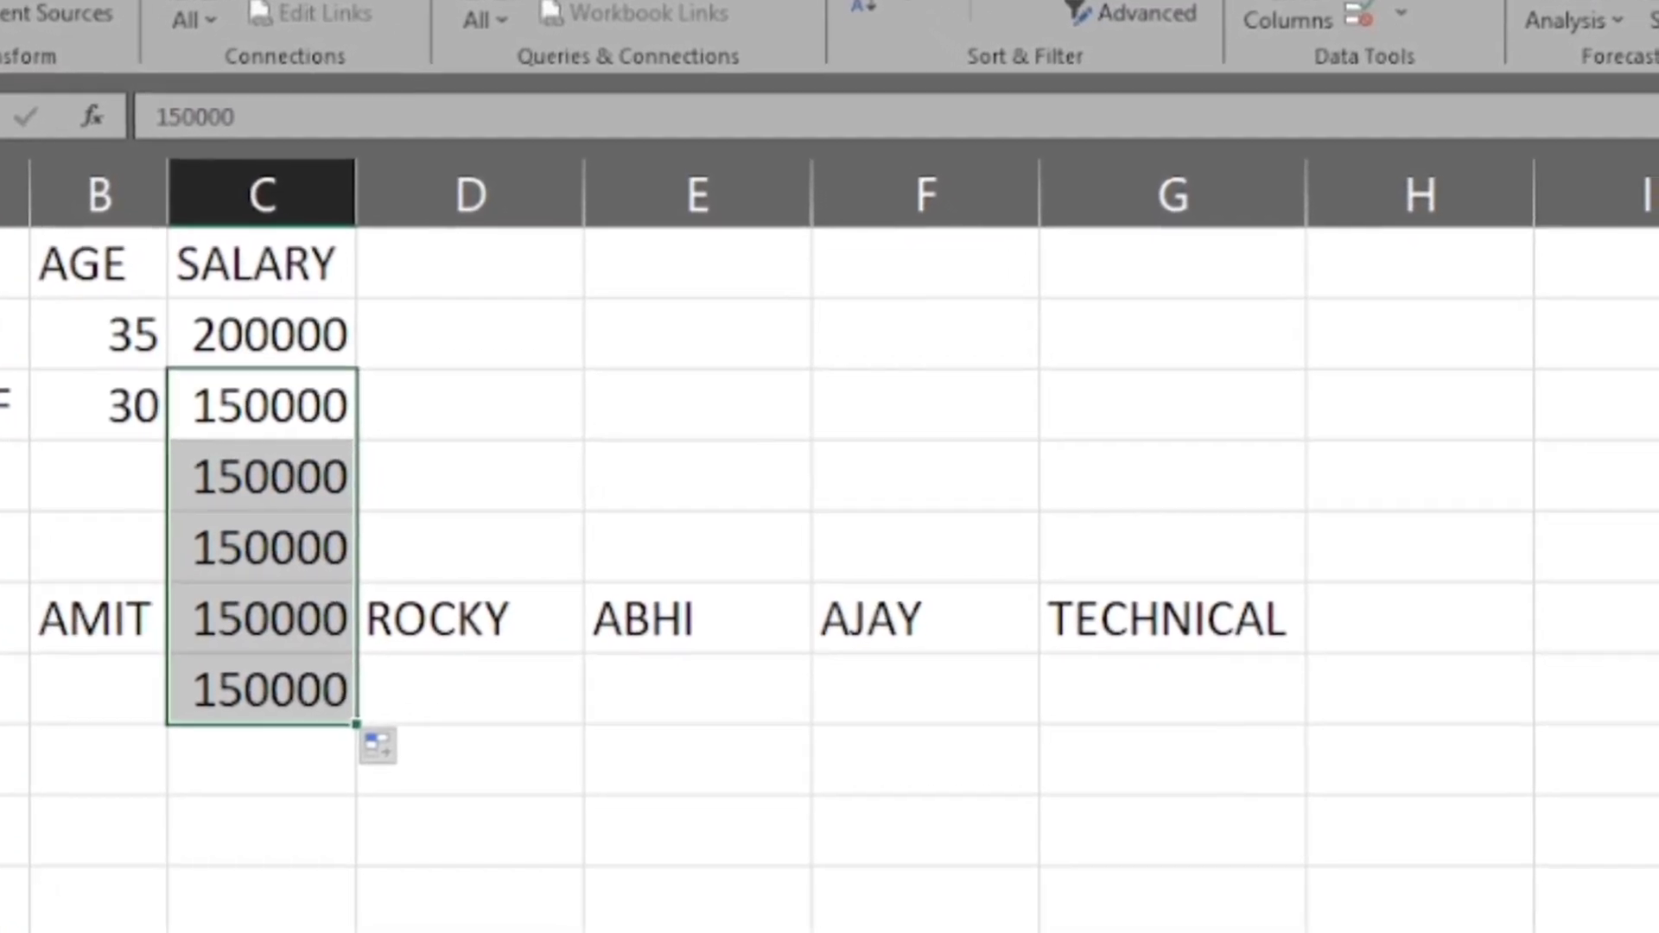
- Remove duplicate salaries from C3:C7, continuing with the current selection only and checking Column C
{"action": "left_click", "coordinate": [1335, 2]}
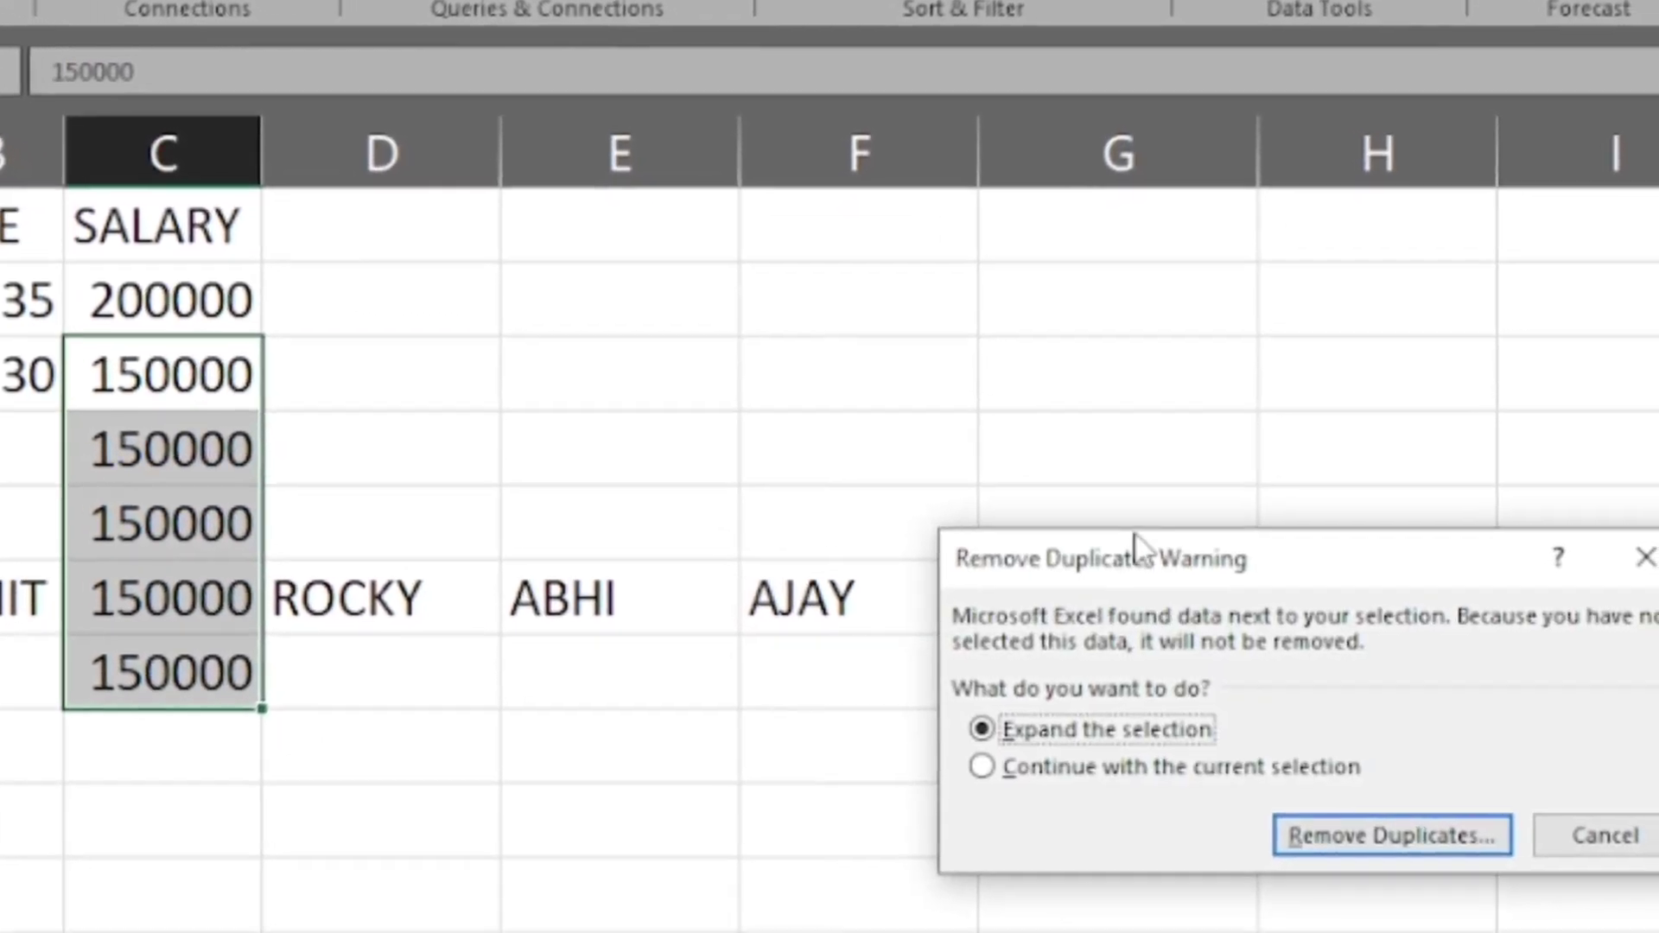
{"action": "left_click", "coordinate": [1155, 765]}
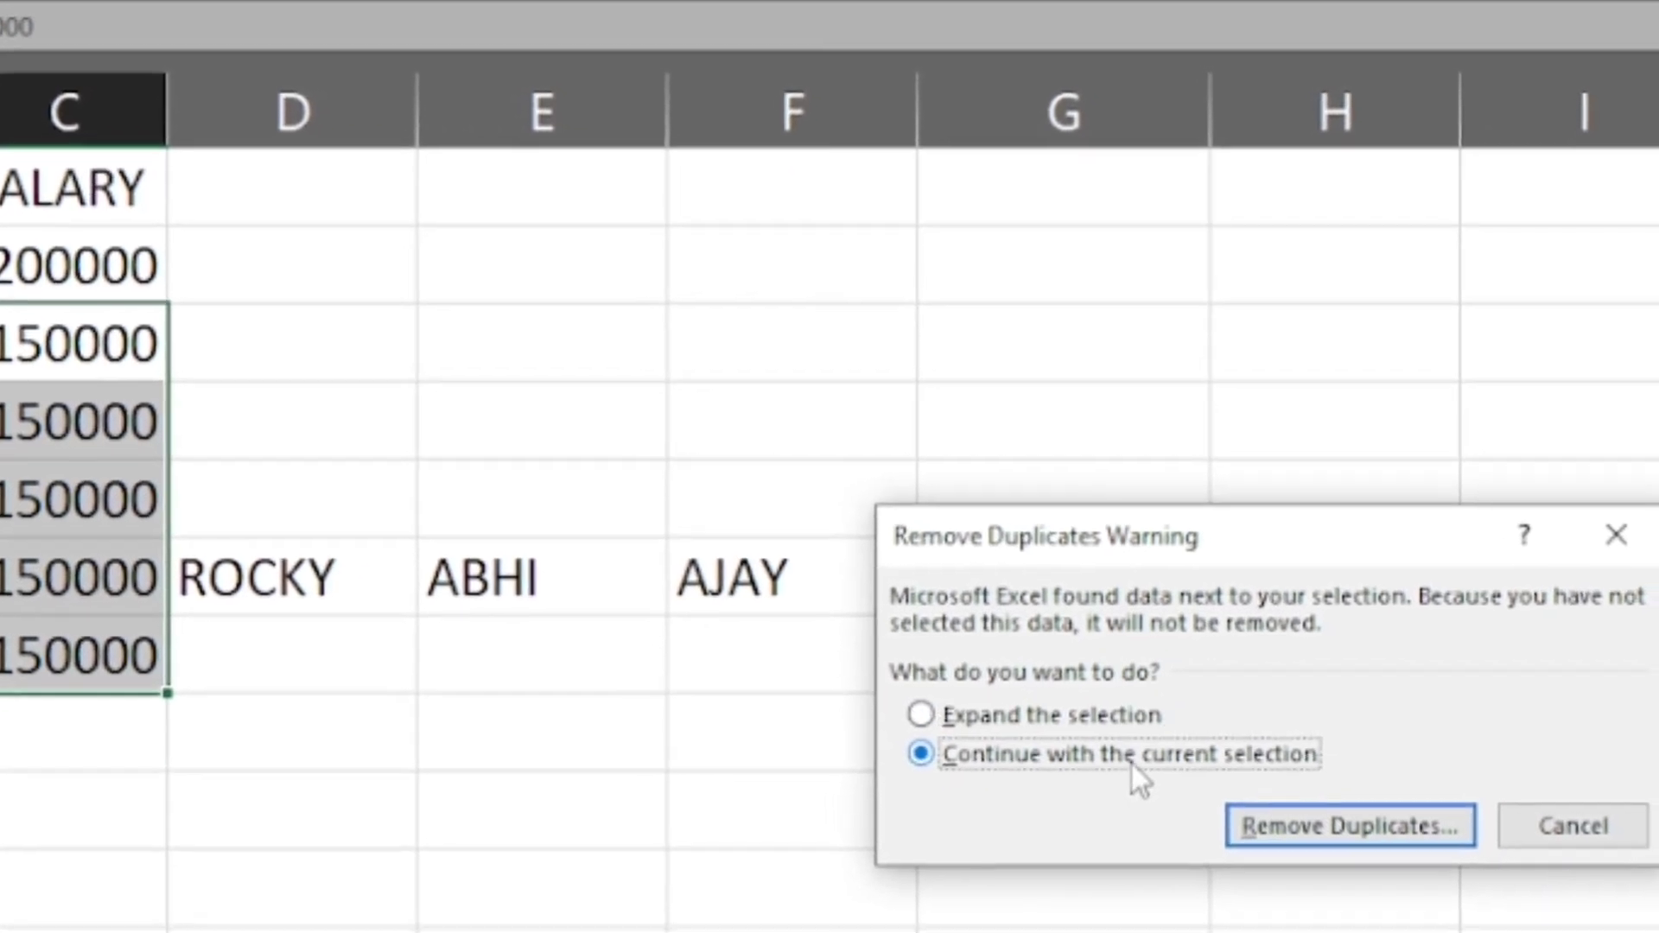
{"action": "left_click", "coordinate": [1273, 820]}
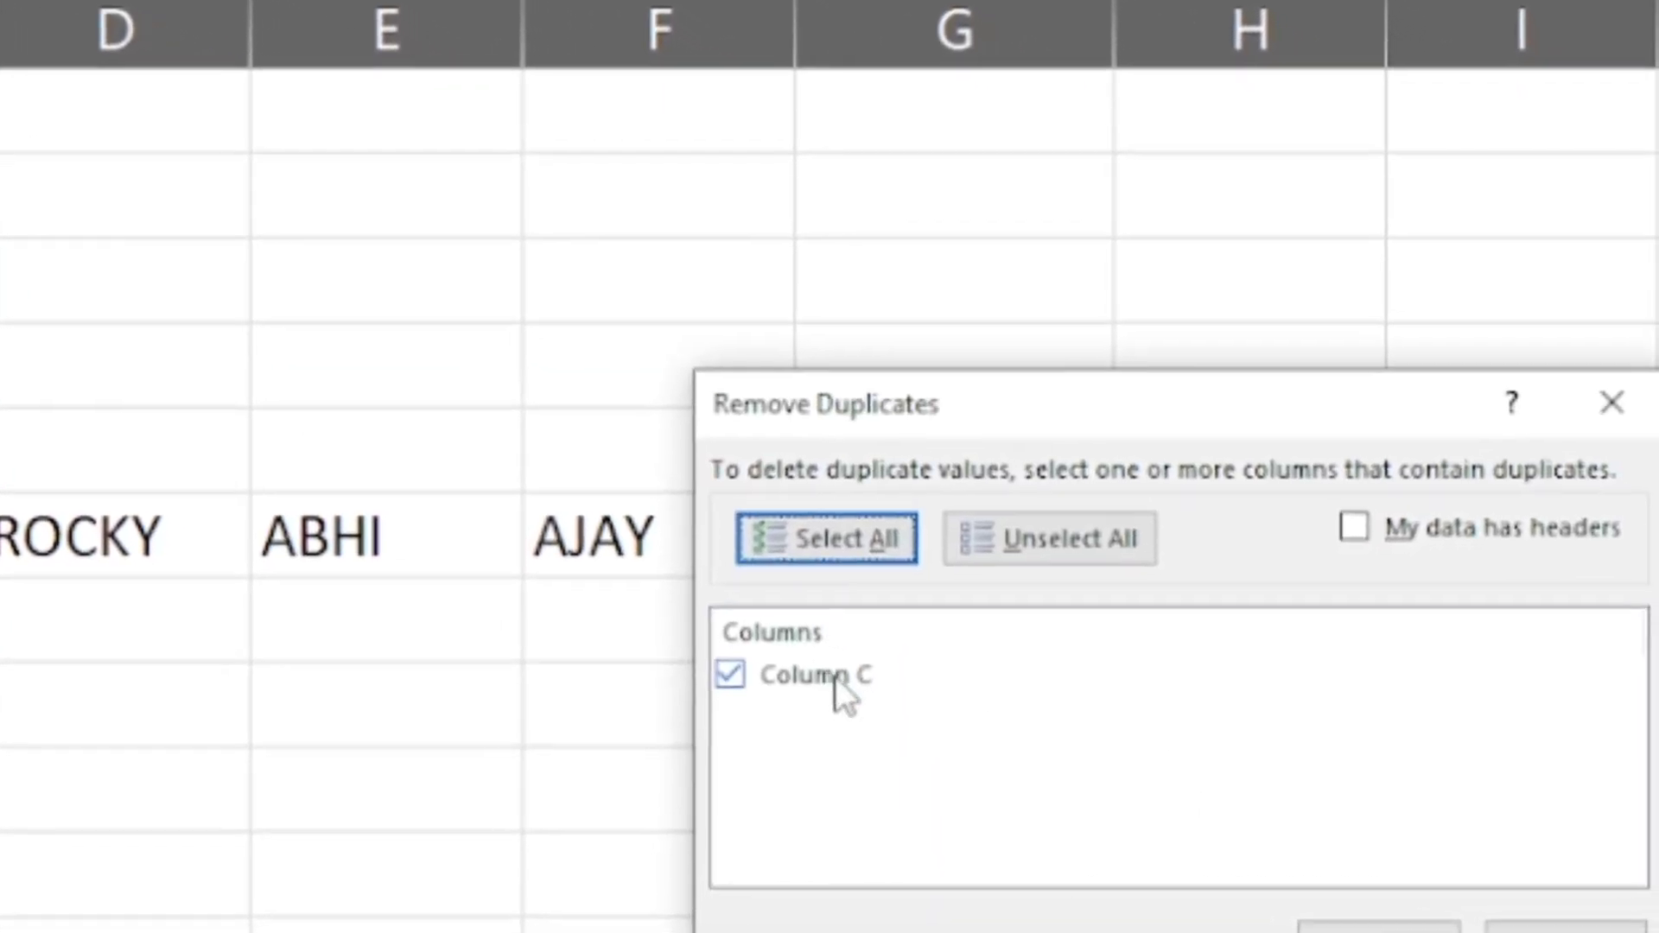
{"action": "left_click", "coordinate": [1373, 923]}
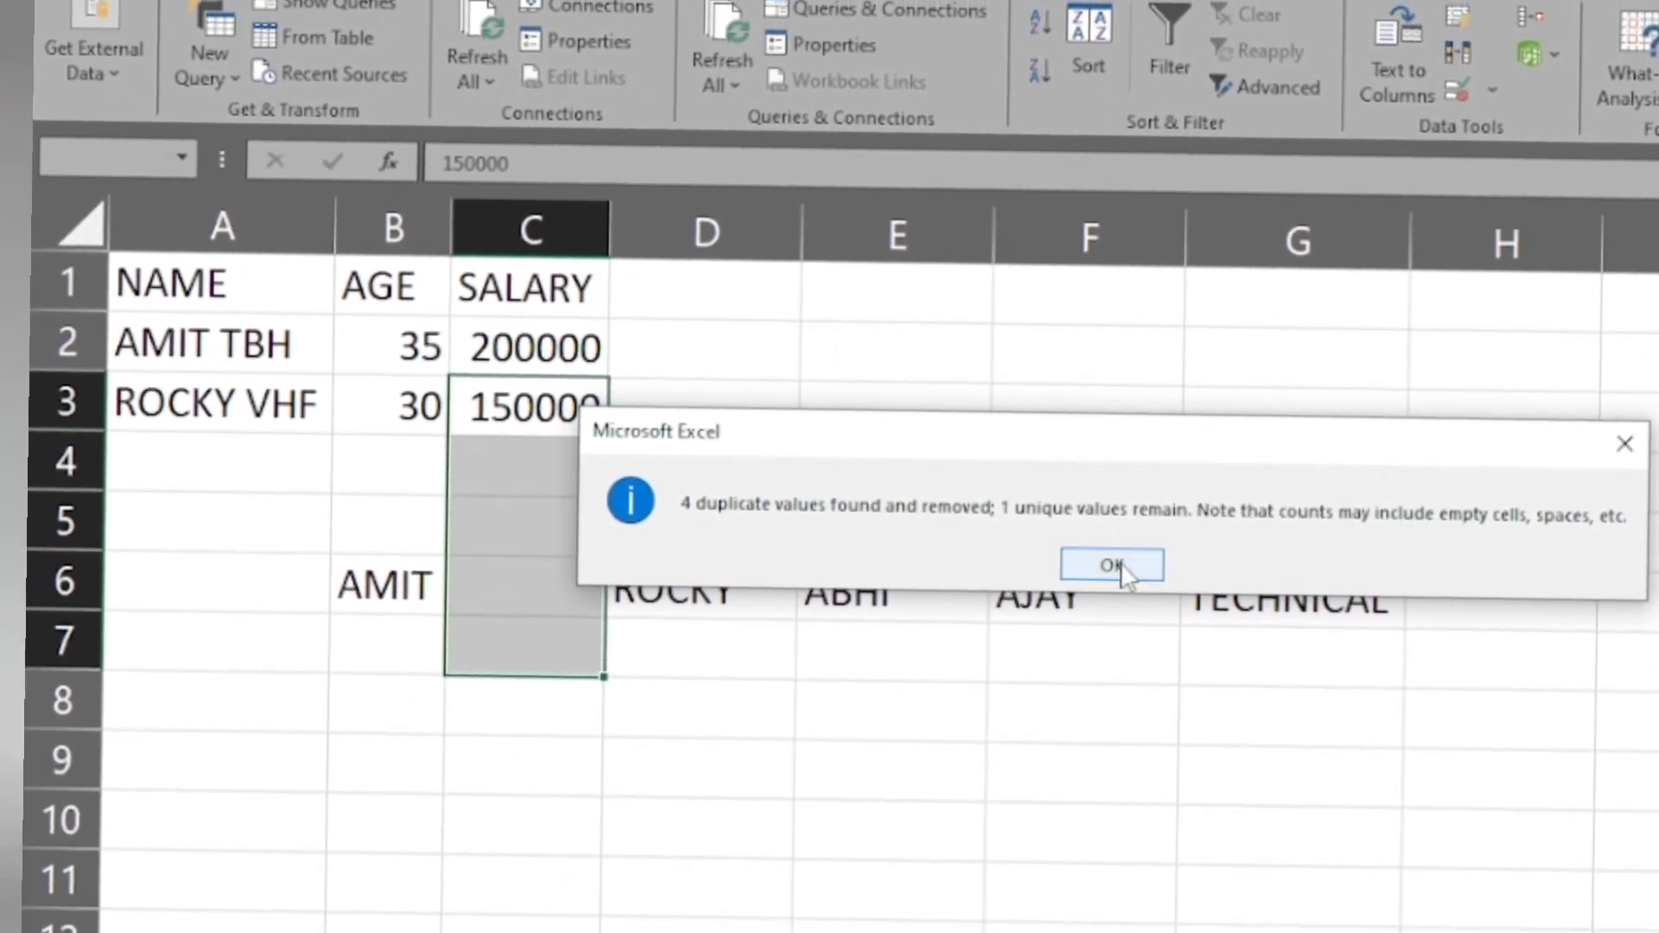
{"action": "left_click", "coordinate": [1068, 559]}
{"action": "left_click", "coordinate": [692, 445]}
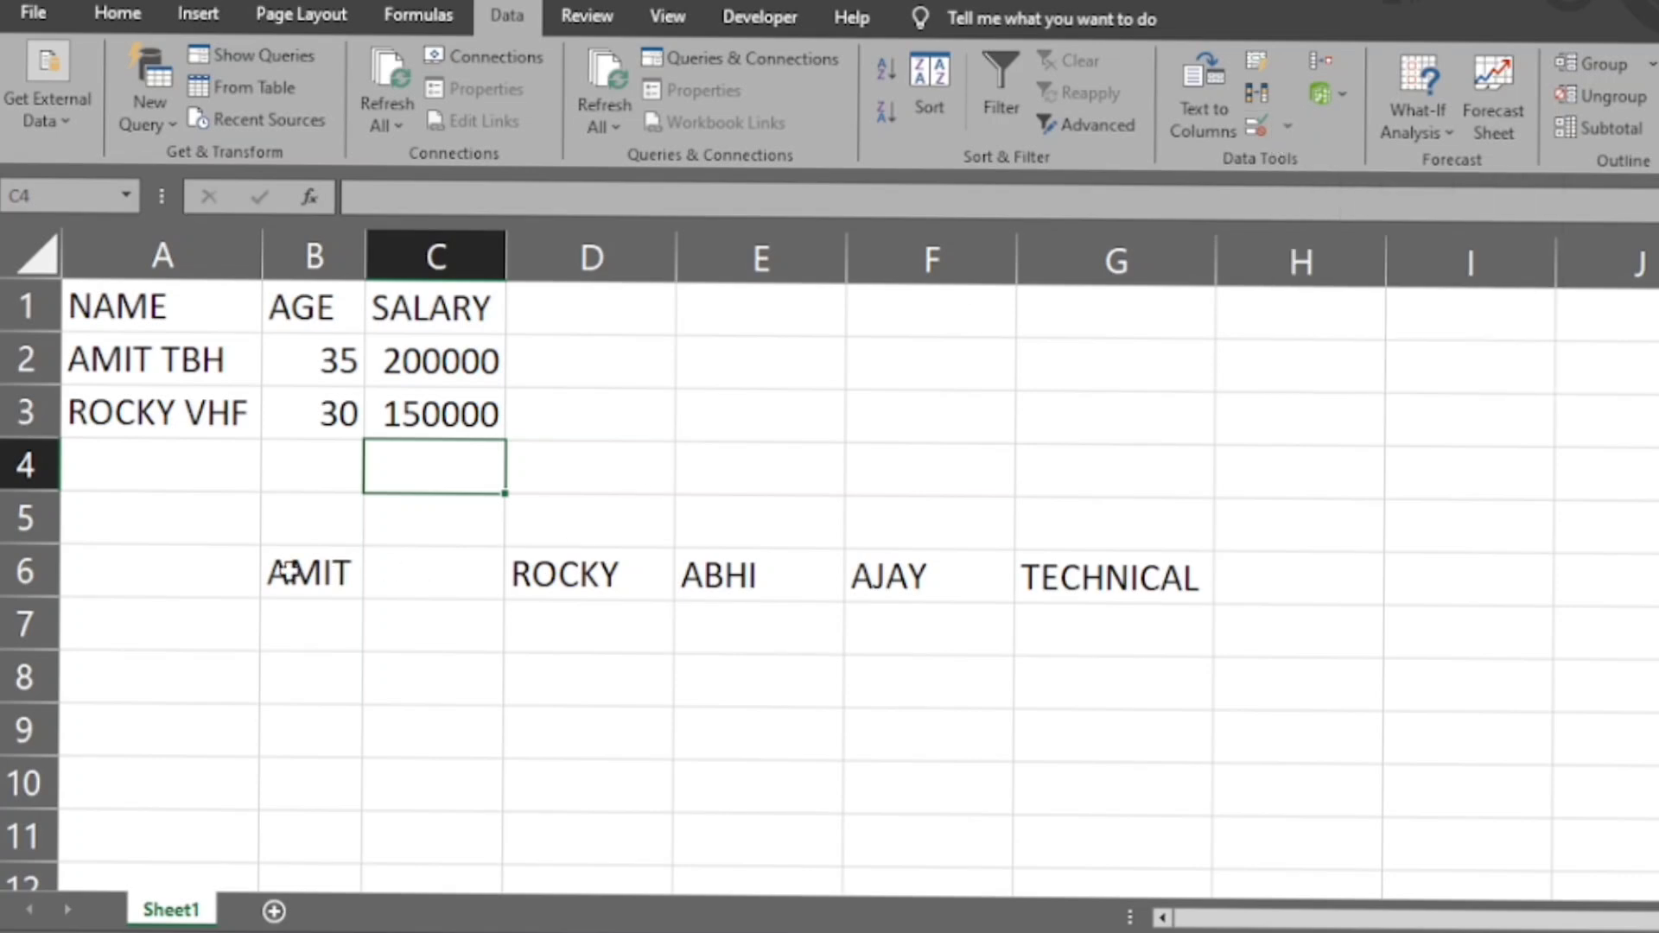
- Clear the leftover names from cells B6:G6
{"action": "left_click_drag", "start_coordinate": [288, 572], "coordinate": [1147, 581]}
{"action": "key", "text": "Delete"}
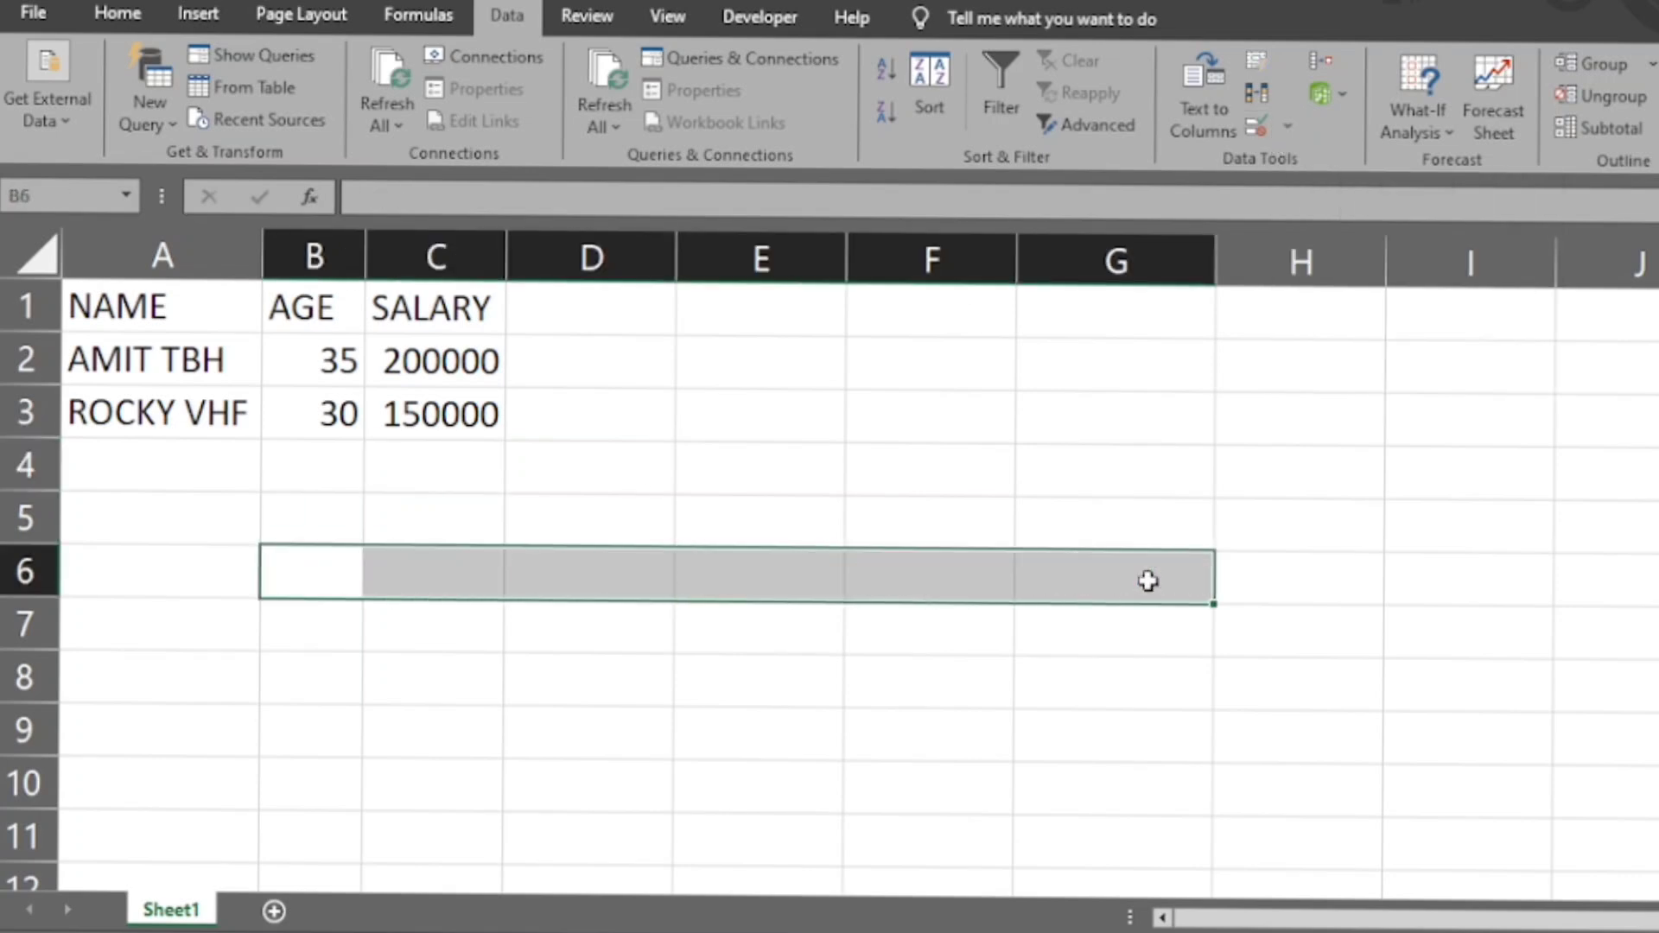
{"action": "key", "text": "Up"}
{"action": "key", "text": "Up"}
{"action": "key", "text": "Up"}
{"action": "key", "text": "Up"}
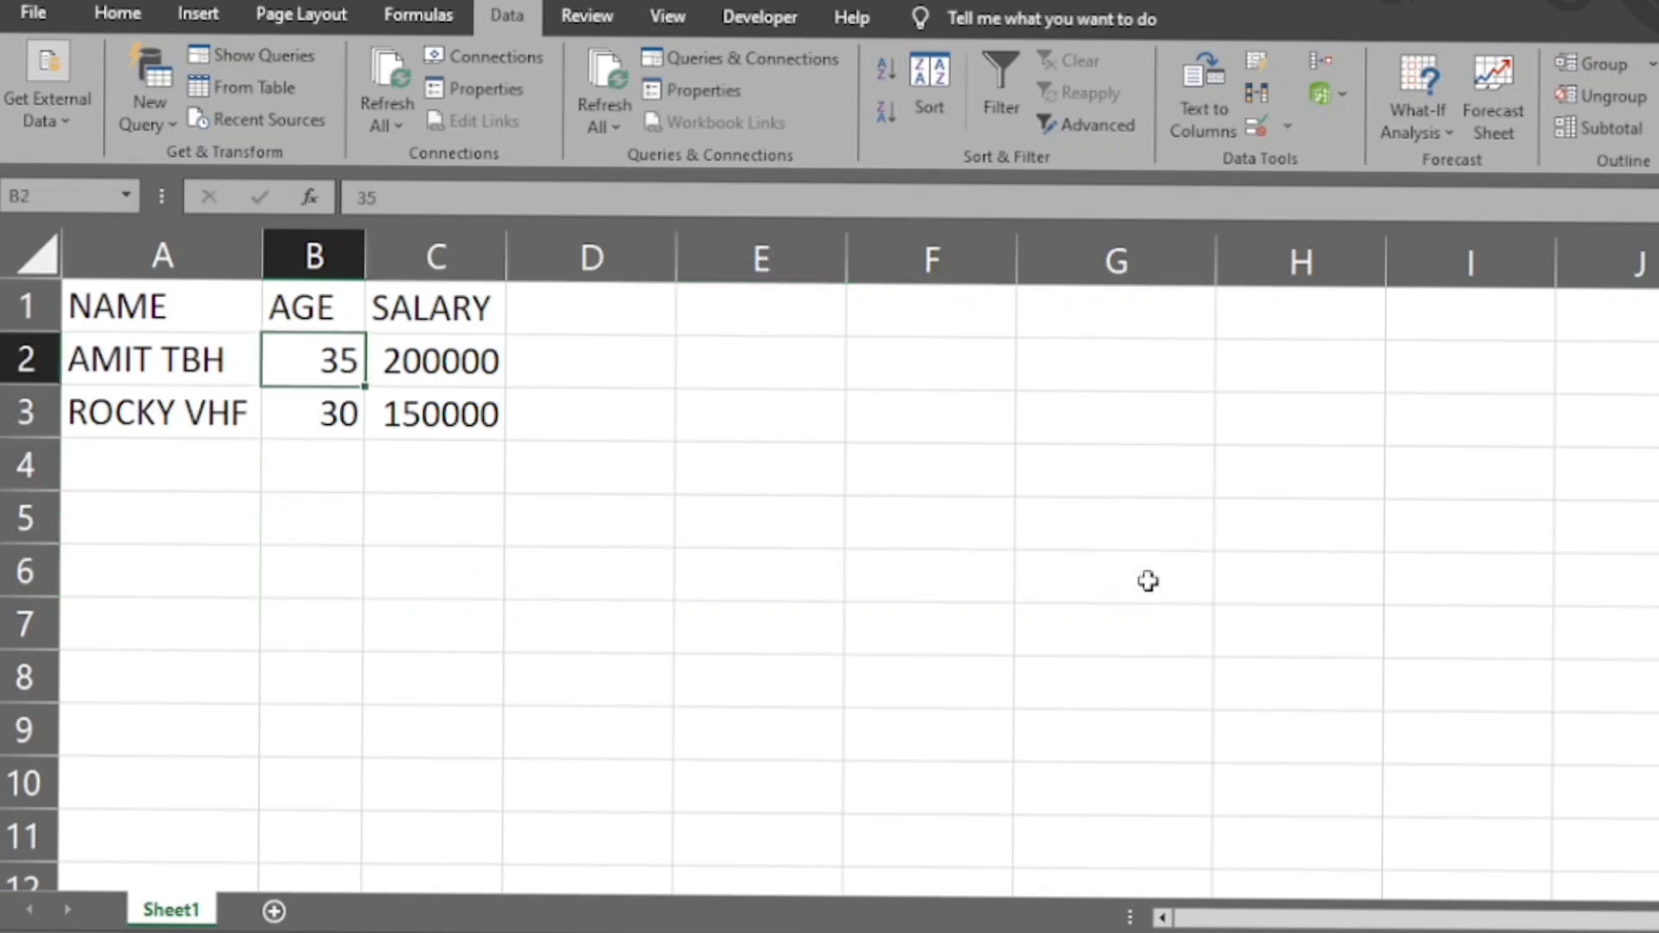
{"action": "key", "text": "Right"}
{"action": "key", "text": "Right"}
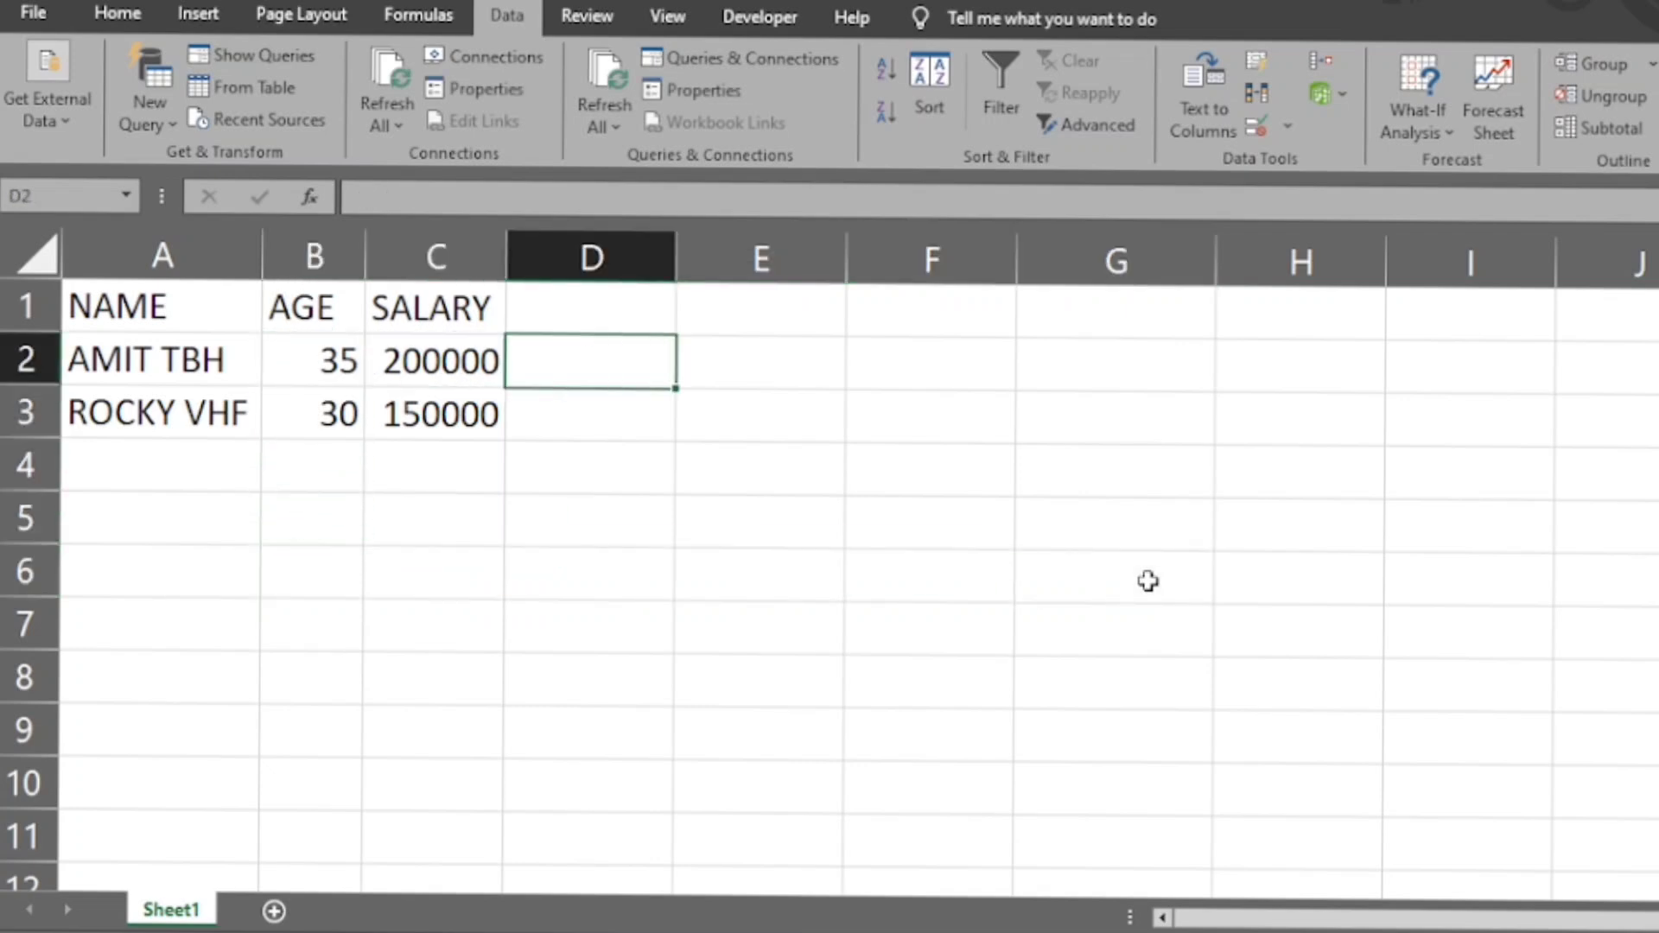
{"action": "left_click", "coordinate": [1291, 125]}
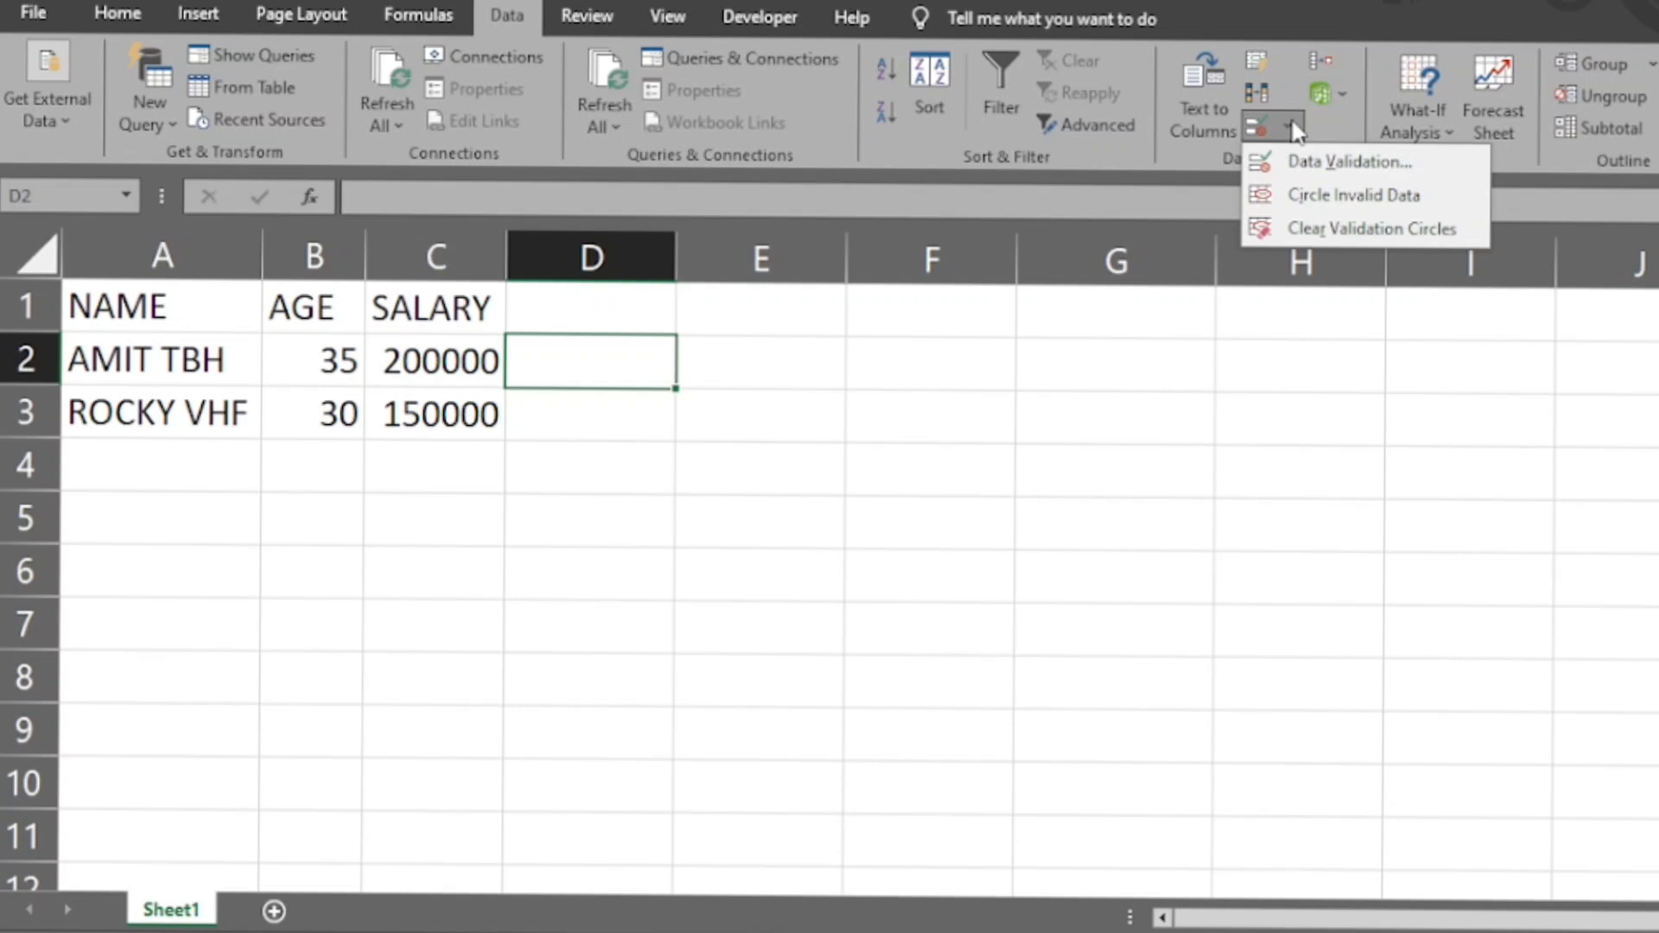
{"action": "left_click", "coordinate": [635, 422]}
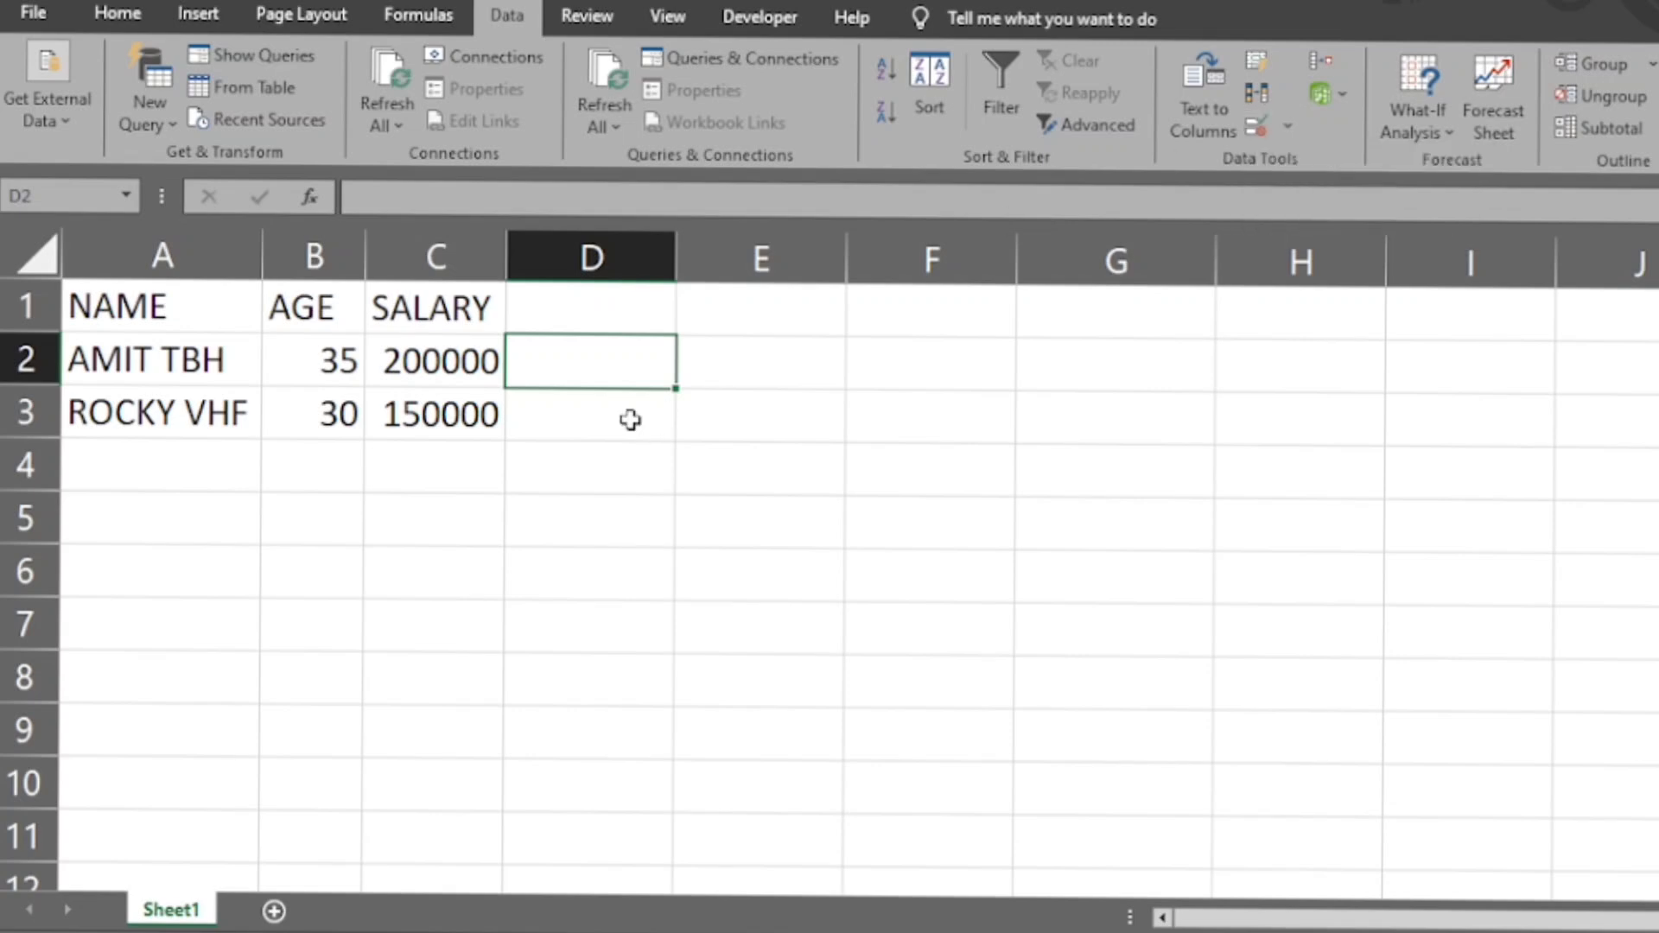
{"action": "left_click", "coordinate": [631, 420]}
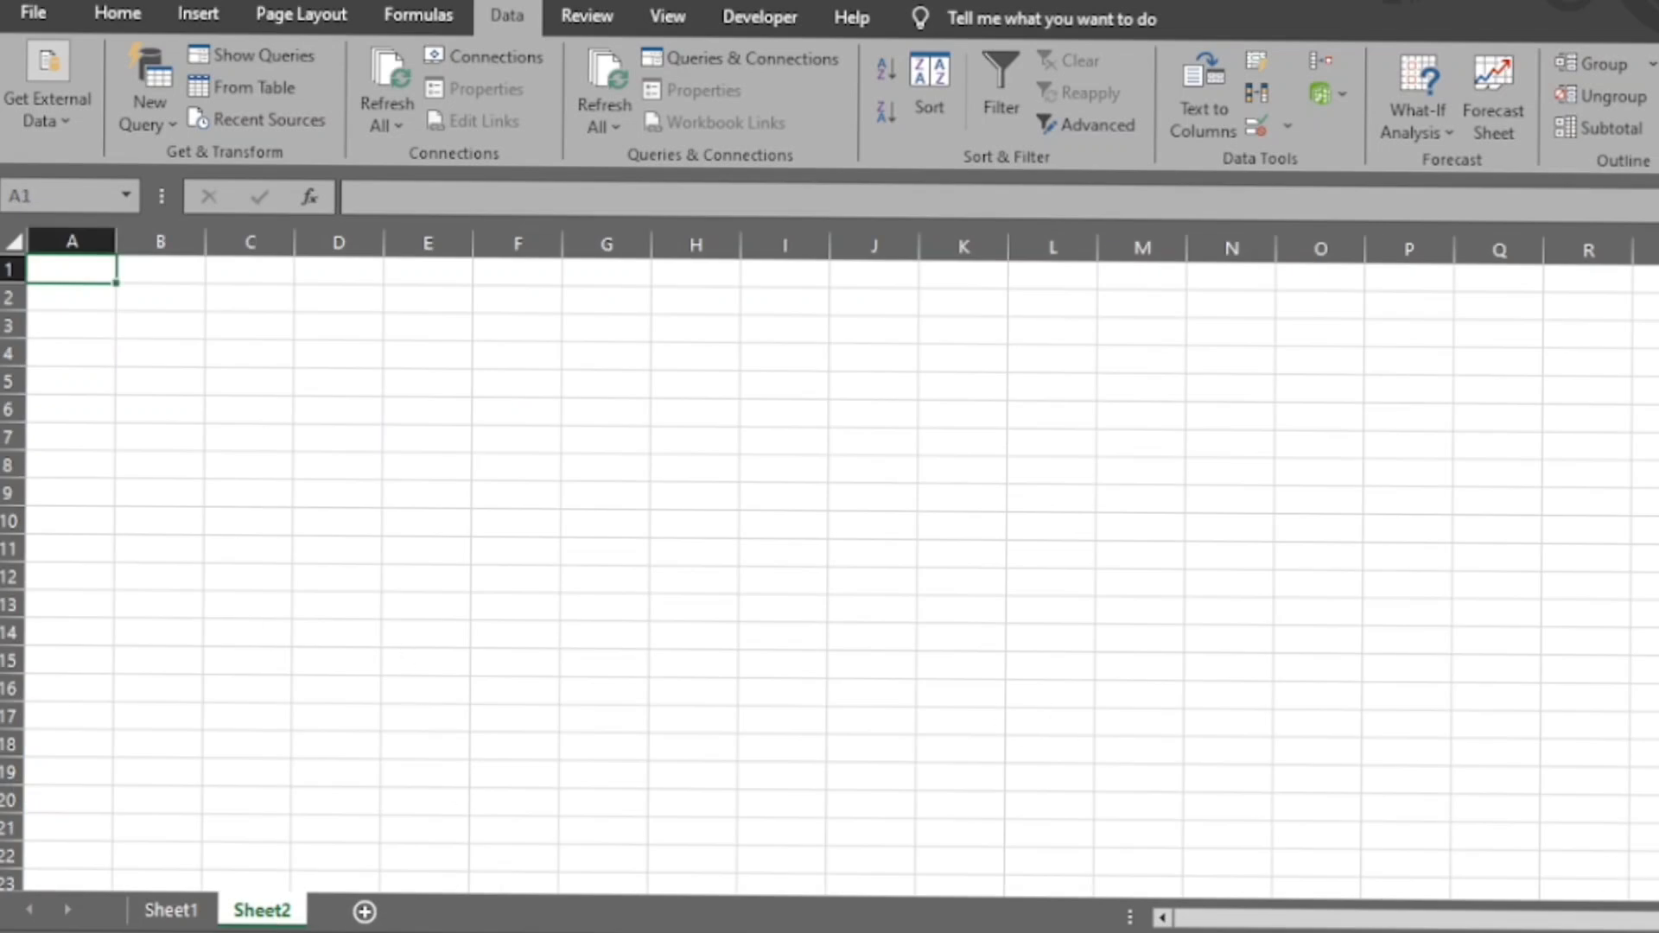
- Add a second worksheet and enter five first names down cells A1:A5
{"action": "scroll", "coordinate": [829, 562], "scroll_direction": "up", "scroll_amount": 7}
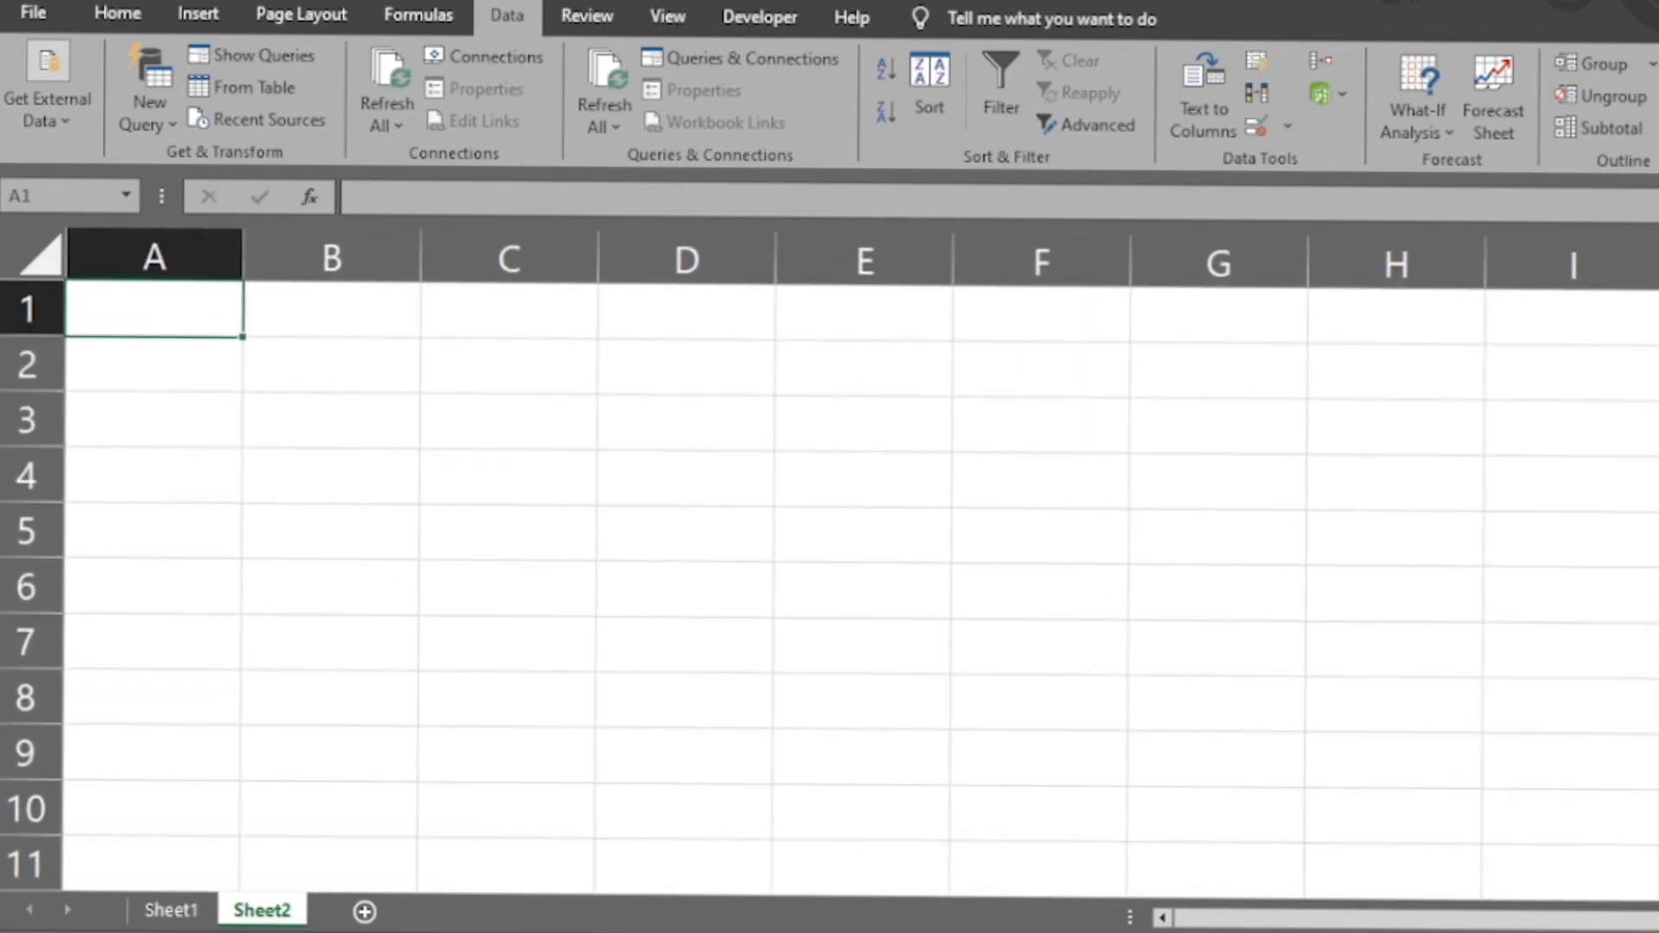
{"action": "scroll", "coordinate": [1424, 774], "scroll_direction": "up", "scroll_amount": 2}
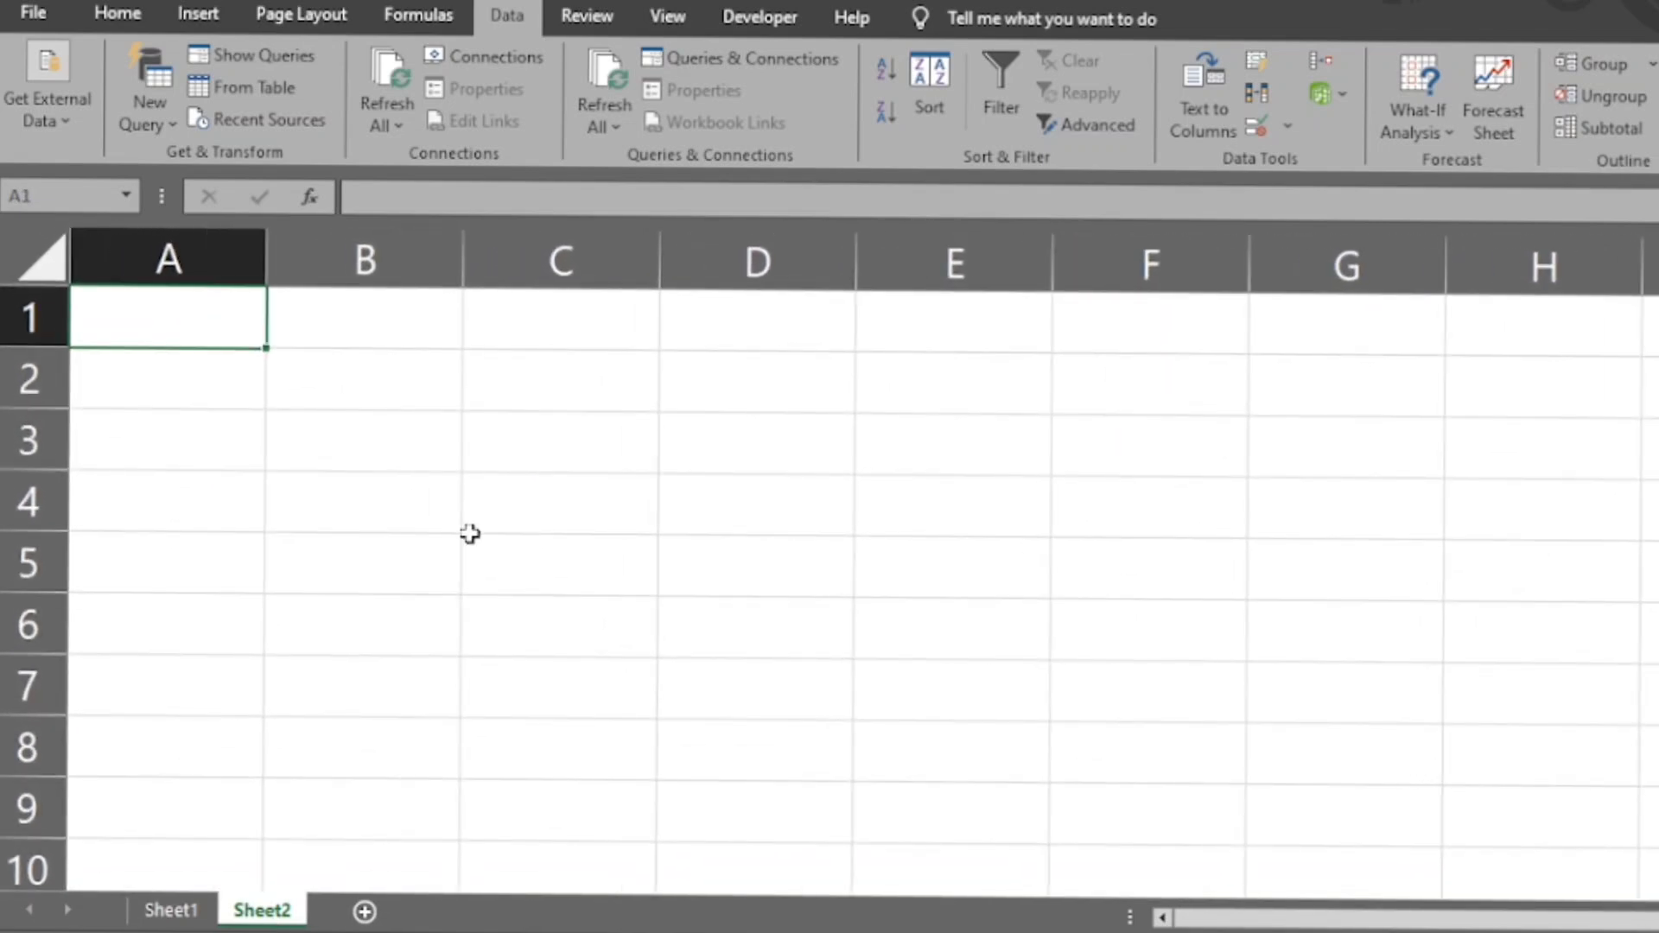
{"action": "type", "text": "RAM"}
{"action": "type", "text": "YAM"}
{"action": "key", "text": "Return"}
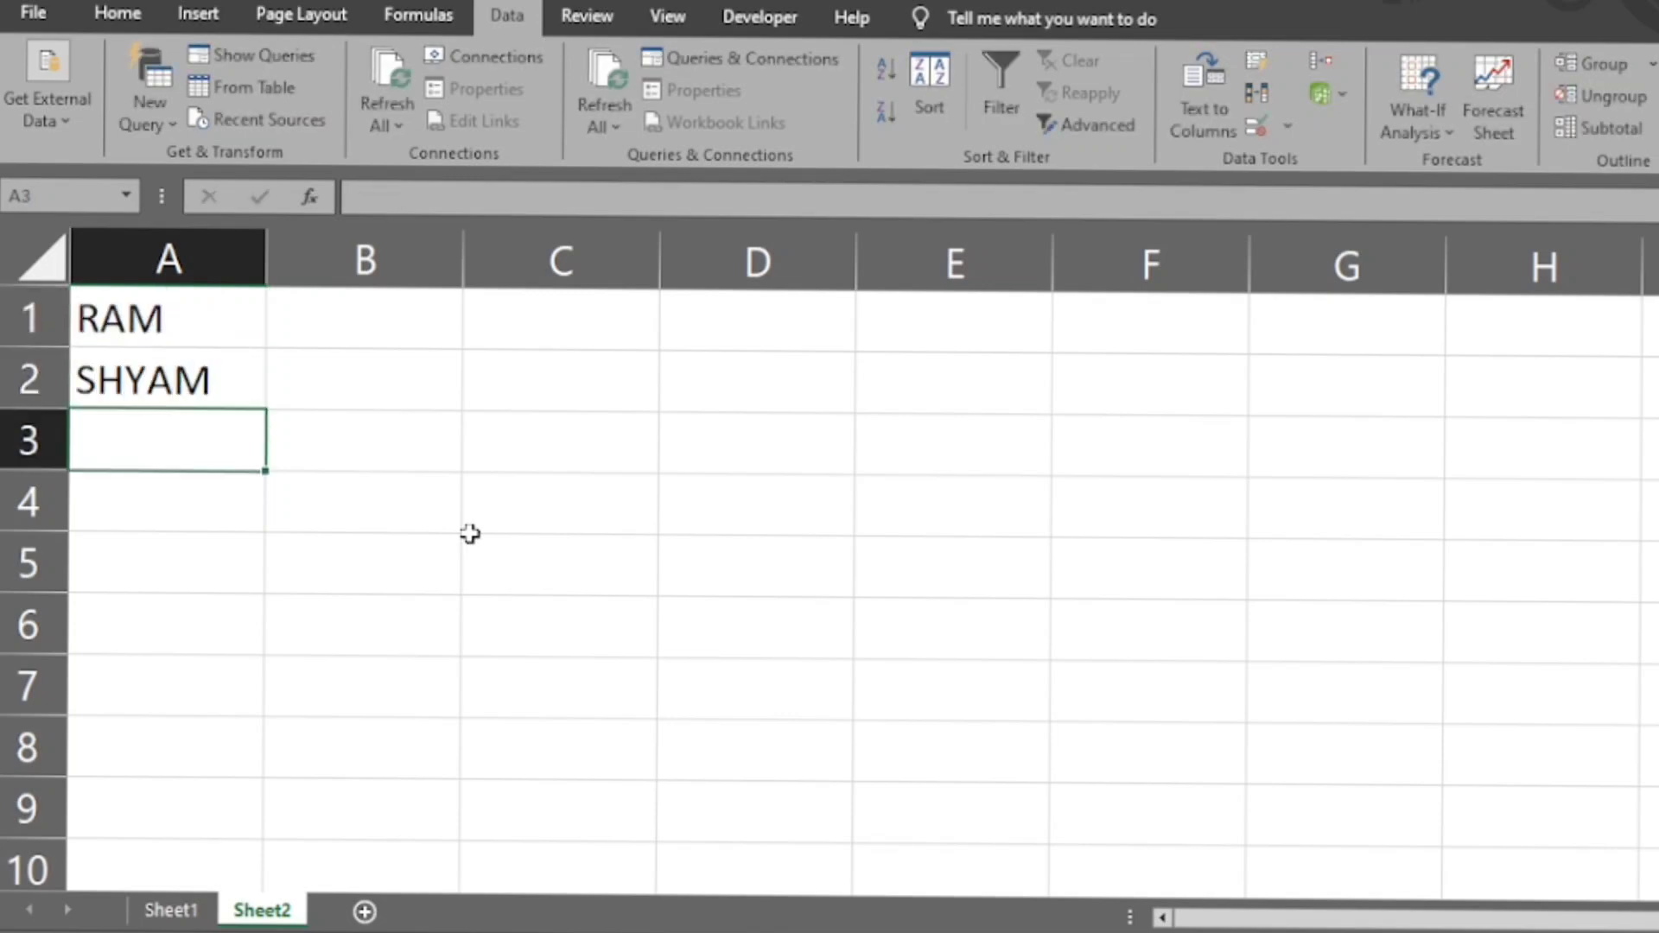
{"action": "type", "text": "AJEET"}
{"action": "key", "text": "Return"}
{"action": "type", "text": "AJAY"}
{"action": "key", "text": "Return"}
{"action": "type", "text": "ROHIT"}
{"action": "key", "text": "Return"}
- Extend the name list on Sheet2 with two more first names in A6 and A7
{"action": "type", "text": "AKASH"}
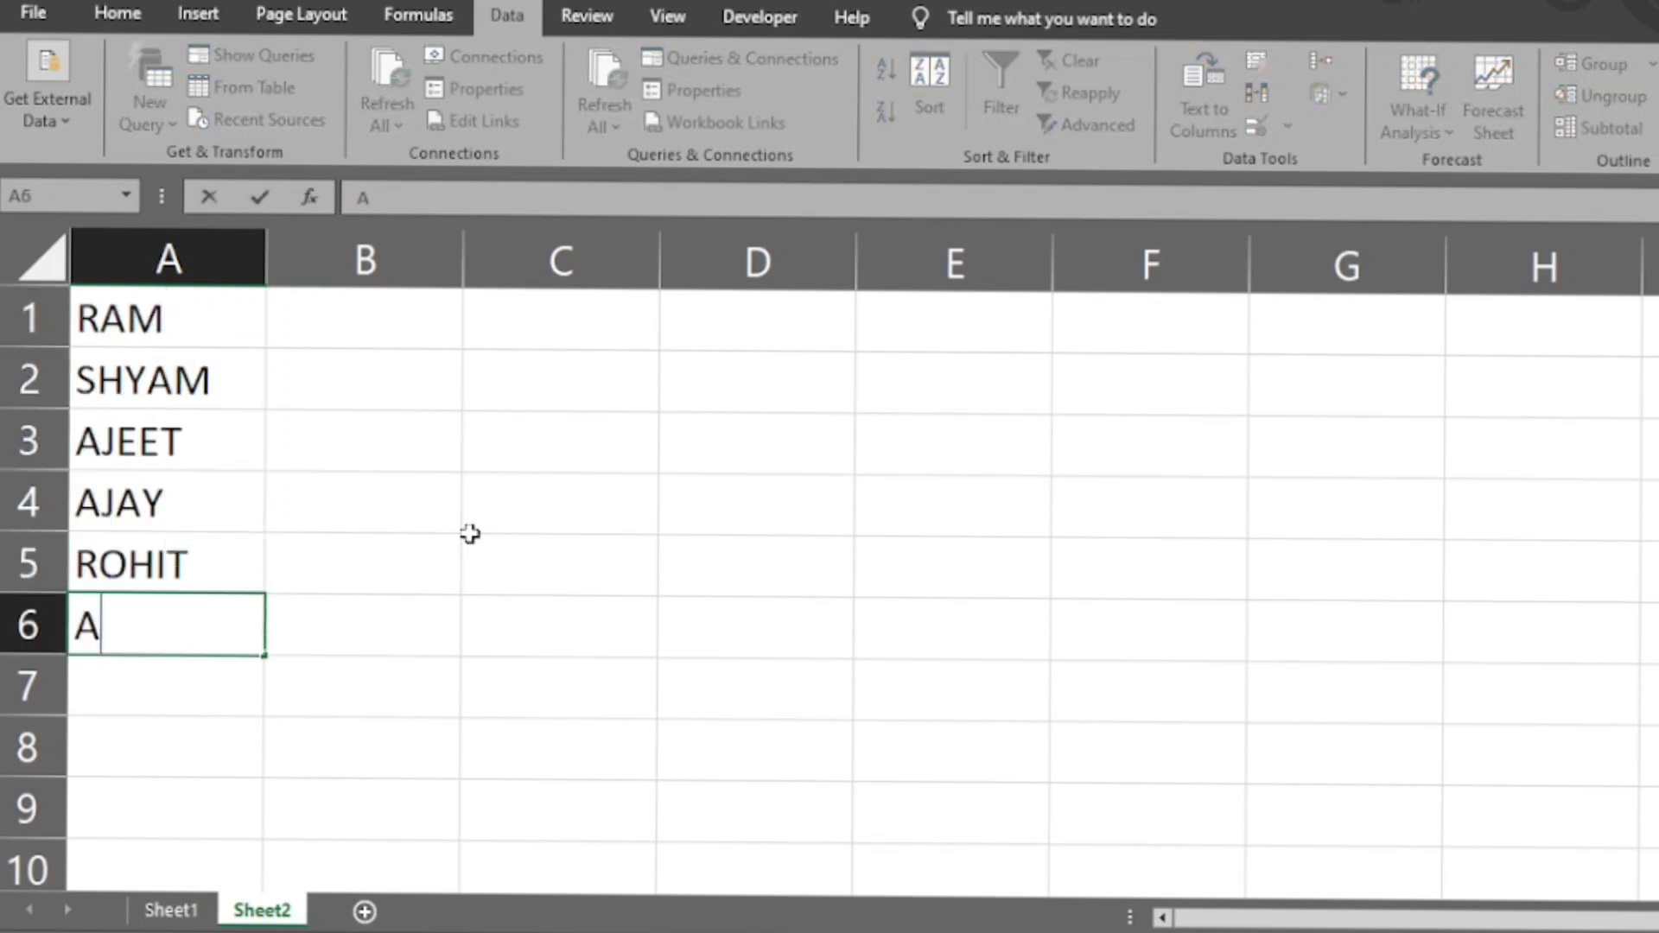
{"action": "key", "text": "BackSpace"}
{"action": "key", "text": "BackSpace"}
{"action": "key", "text": "BackSpace"}
{"action": "key", "text": "BackSpace"}
{"action": "type", "text": "JY"}
{"action": "key", "text": "BackSpace"}
{"action": "key", "text": "BackSpace"}
{"action": "key", "text": "BackSpace"}
{"action": "type", "text": "ROHAN"}
{"action": "key", "text": "Return"}
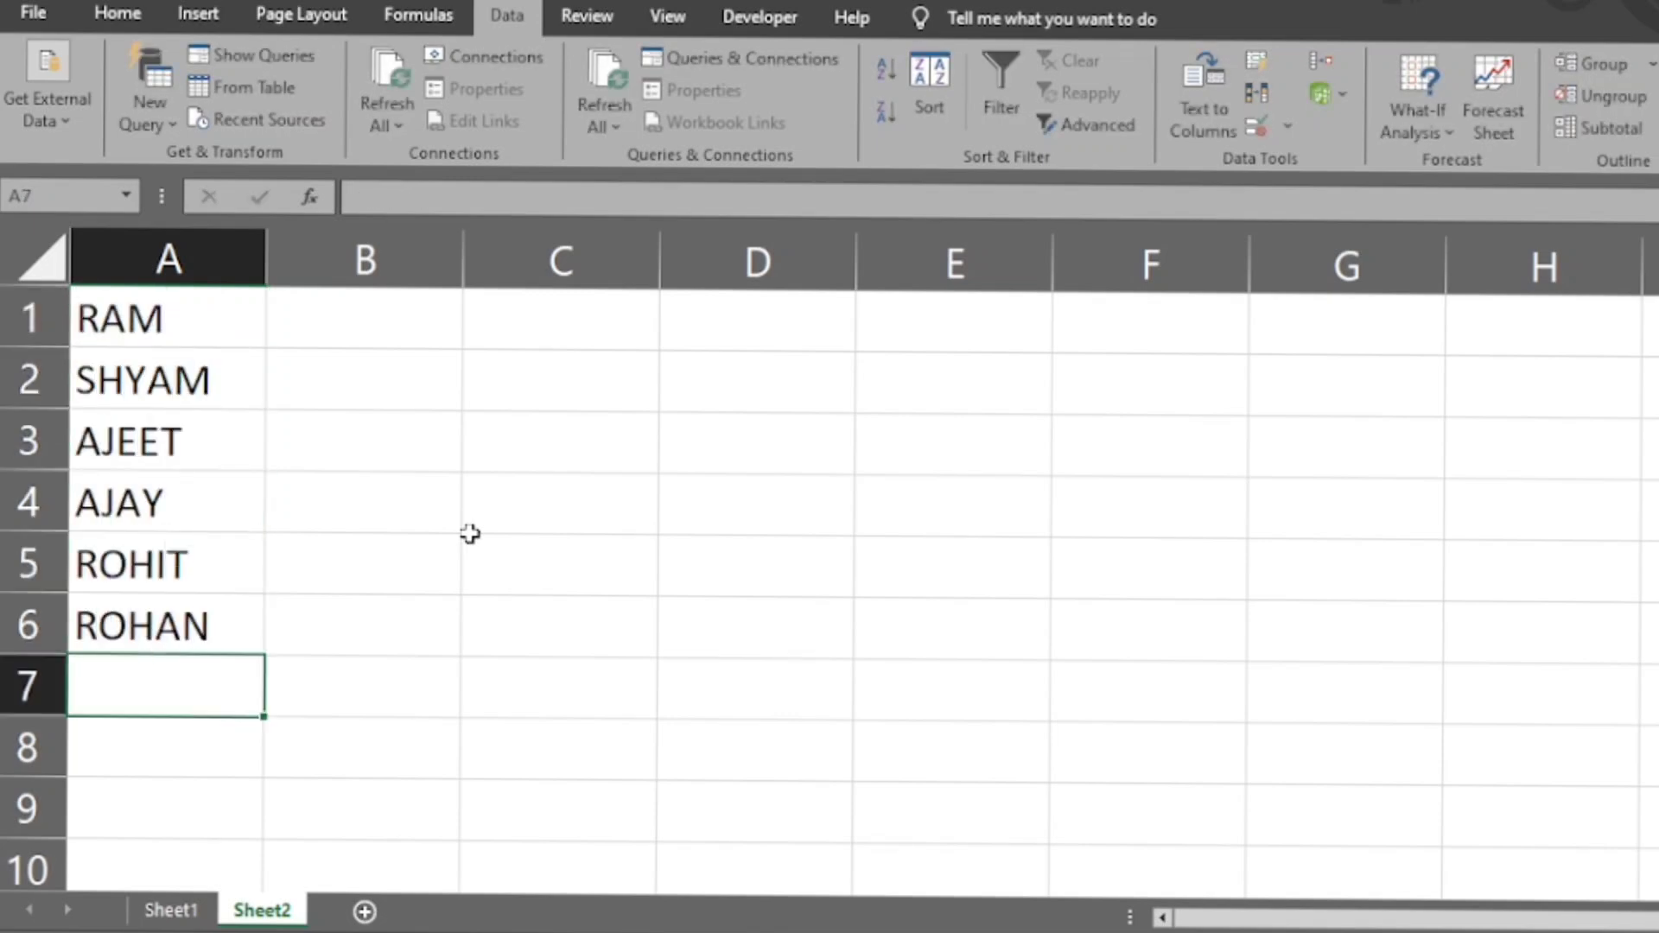
{"action": "type", "text": "HARSH"}
{"action": "key", "text": "Return"}
- Start a data validation rule for cells D2:D7 on Sheet1 that allows a List
{"action": "left_click", "coordinate": [188, 909]}
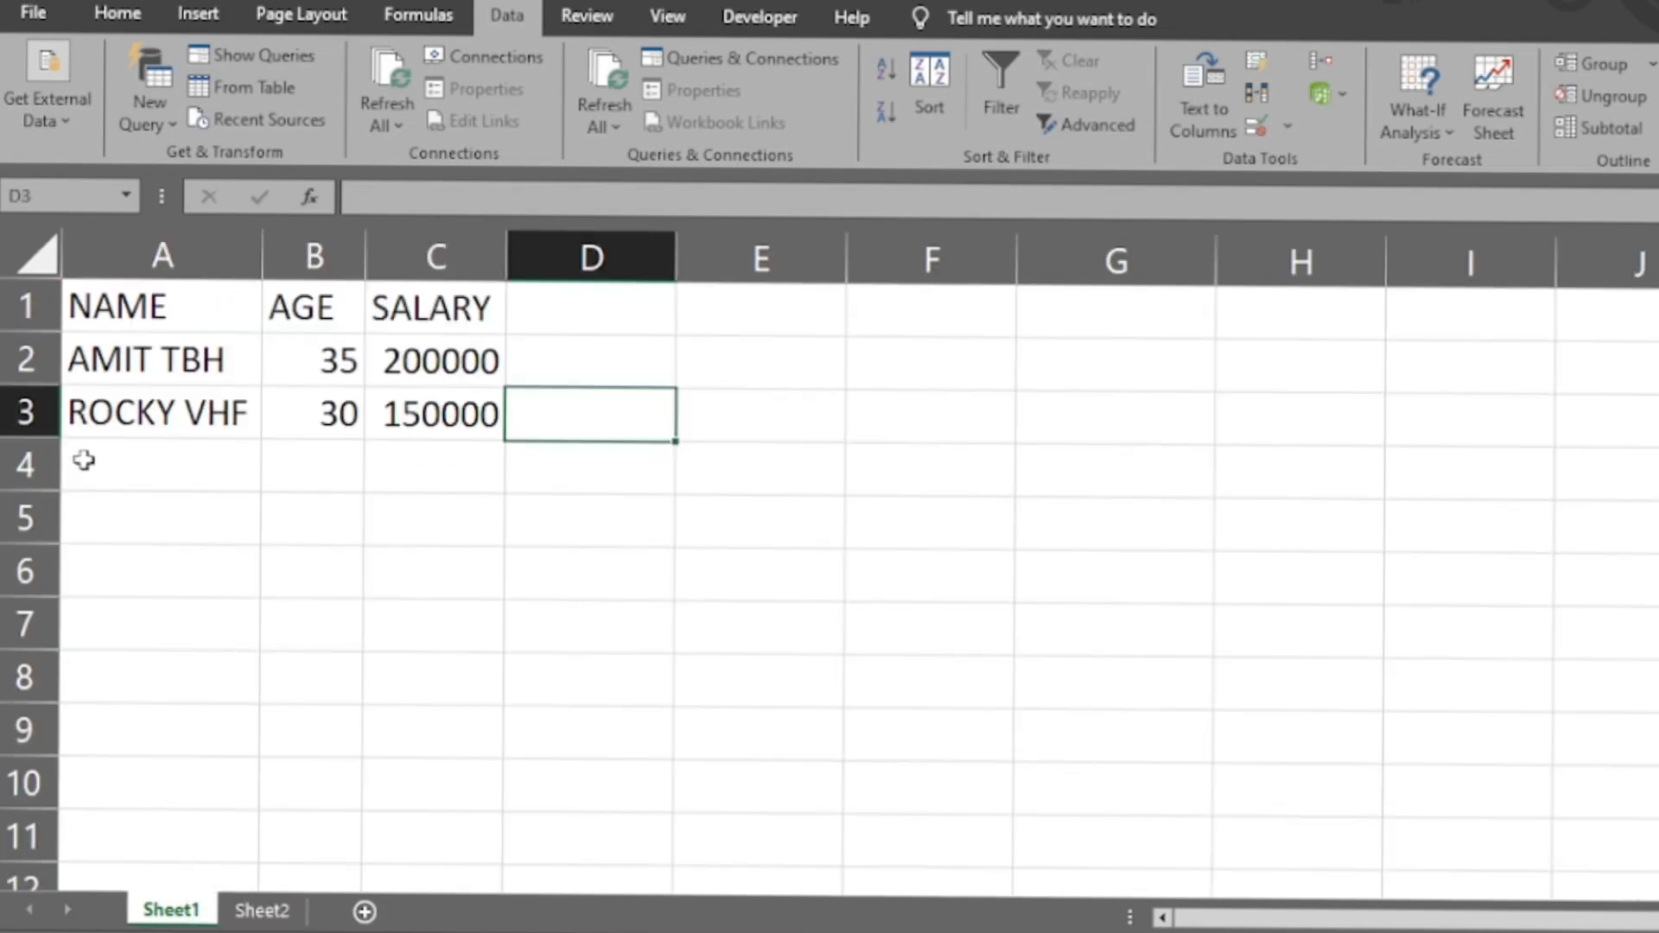
{"action": "left_click", "coordinate": [170, 465]}
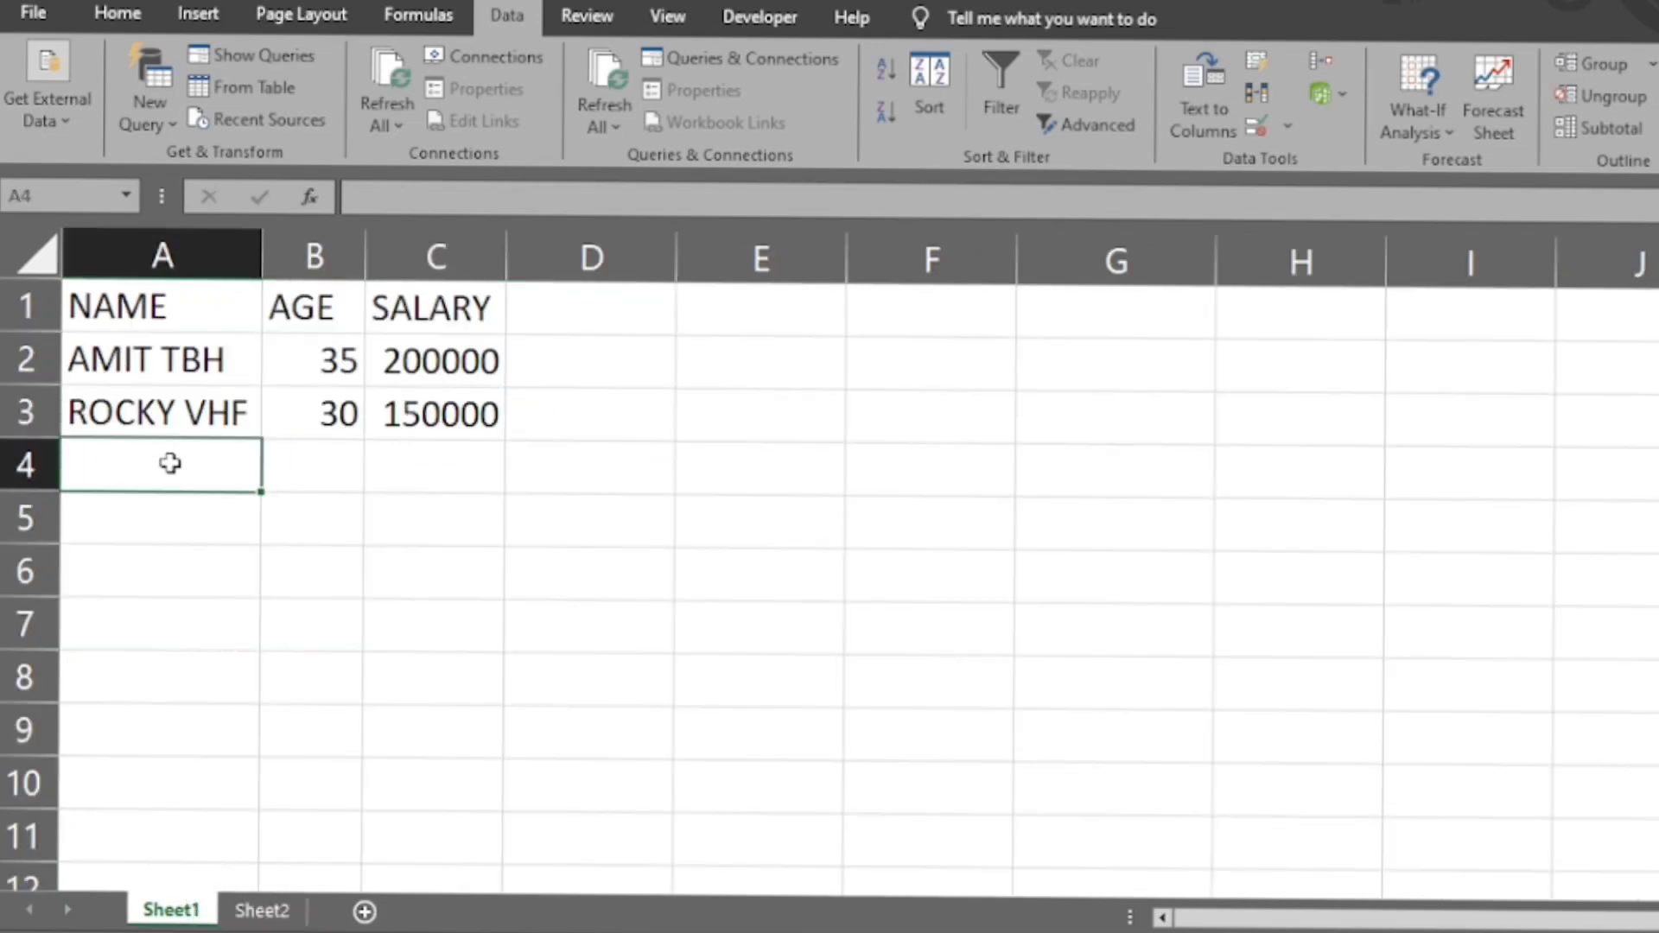
{"action": "left_click", "coordinate": [562, 317]}
{"action": "left_click", "coordinate": [587, 345]}
{"action": "left_click_drag", "start_coordinate": [587, 344], "coordinate": [609, 610]}
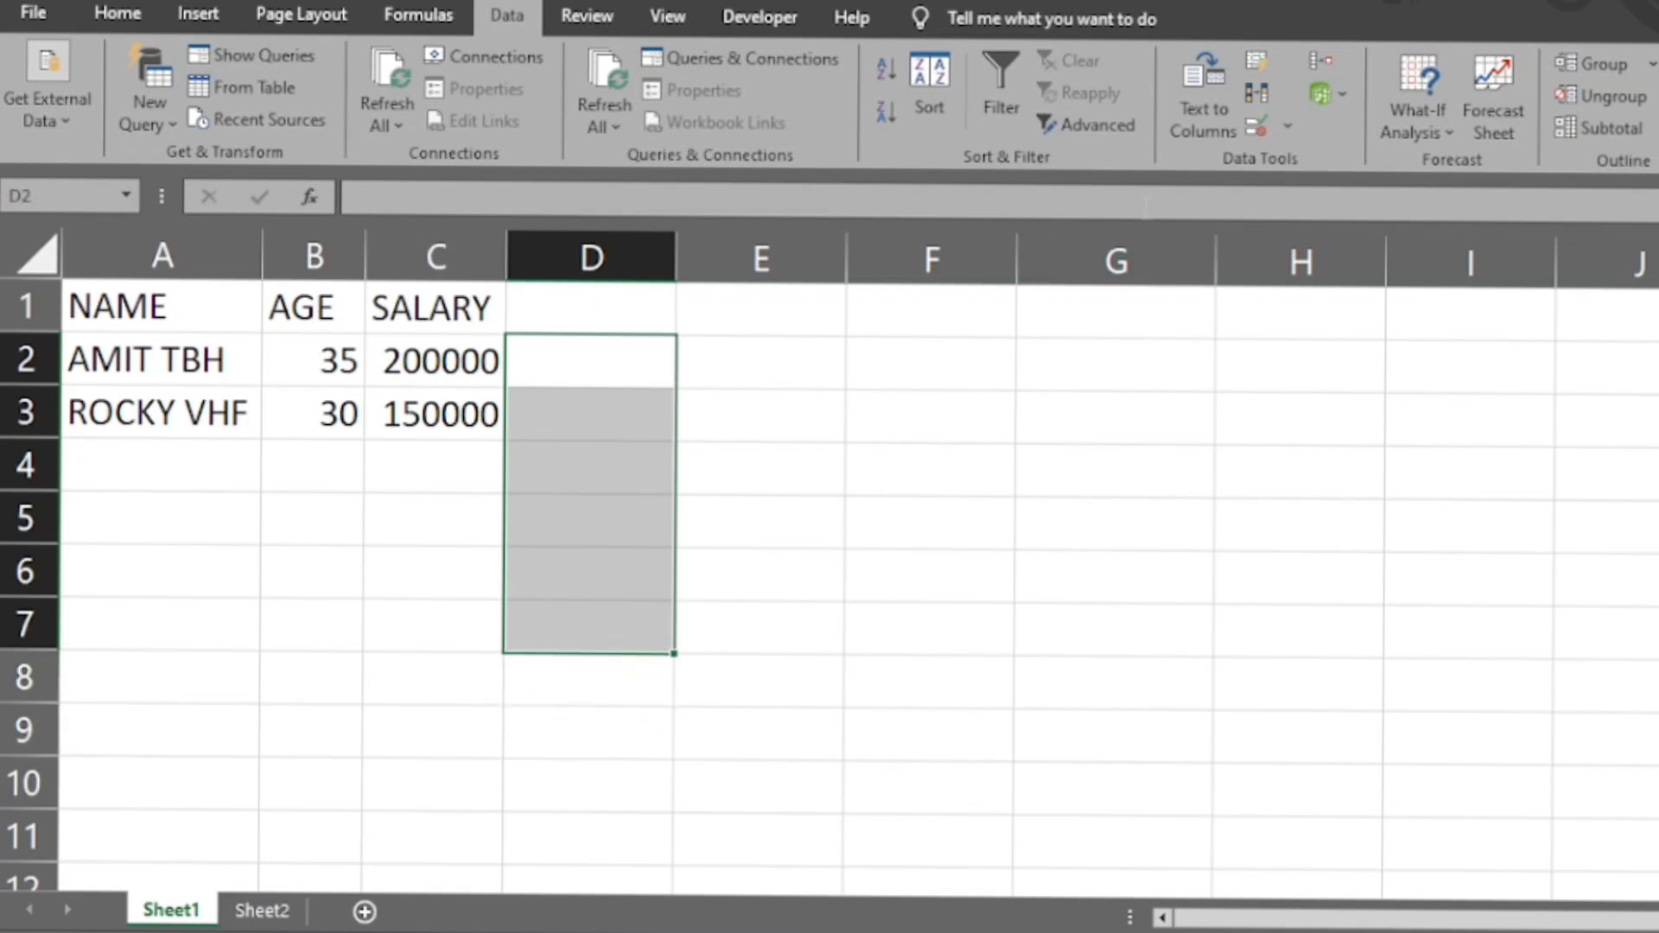
{"action": "left_click", "coordinate": [1290, 119]}
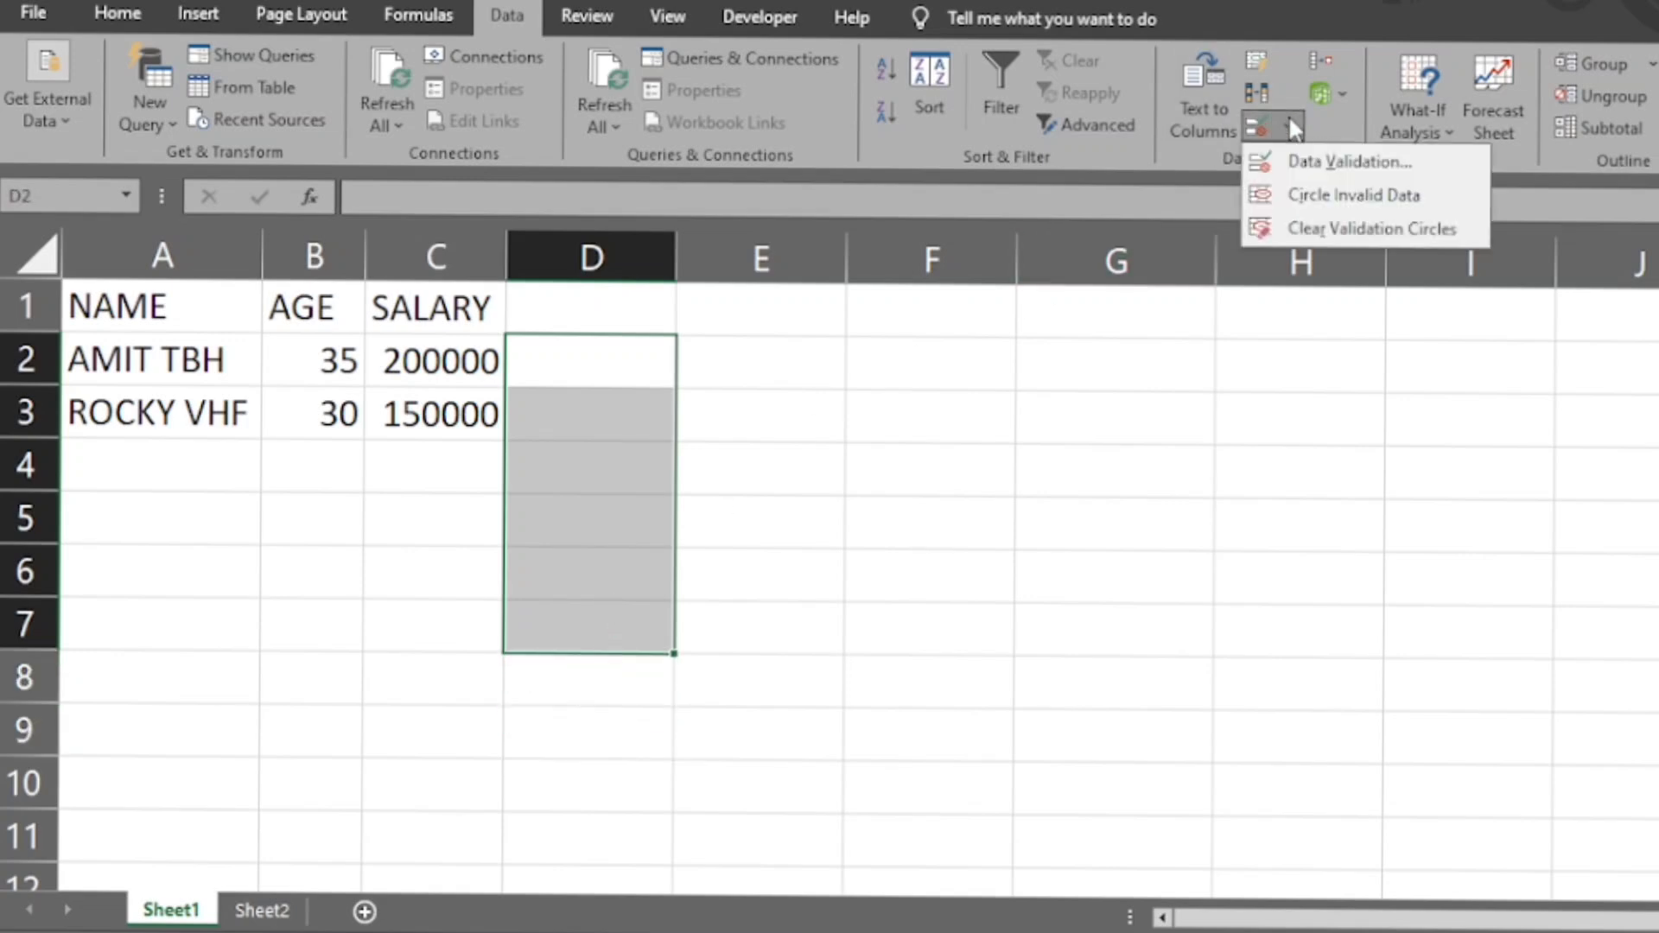
{"action": "left_click", "coordinate": [1328, 164]}
{"action": "left_click", "coordinate": [1194, 591]}
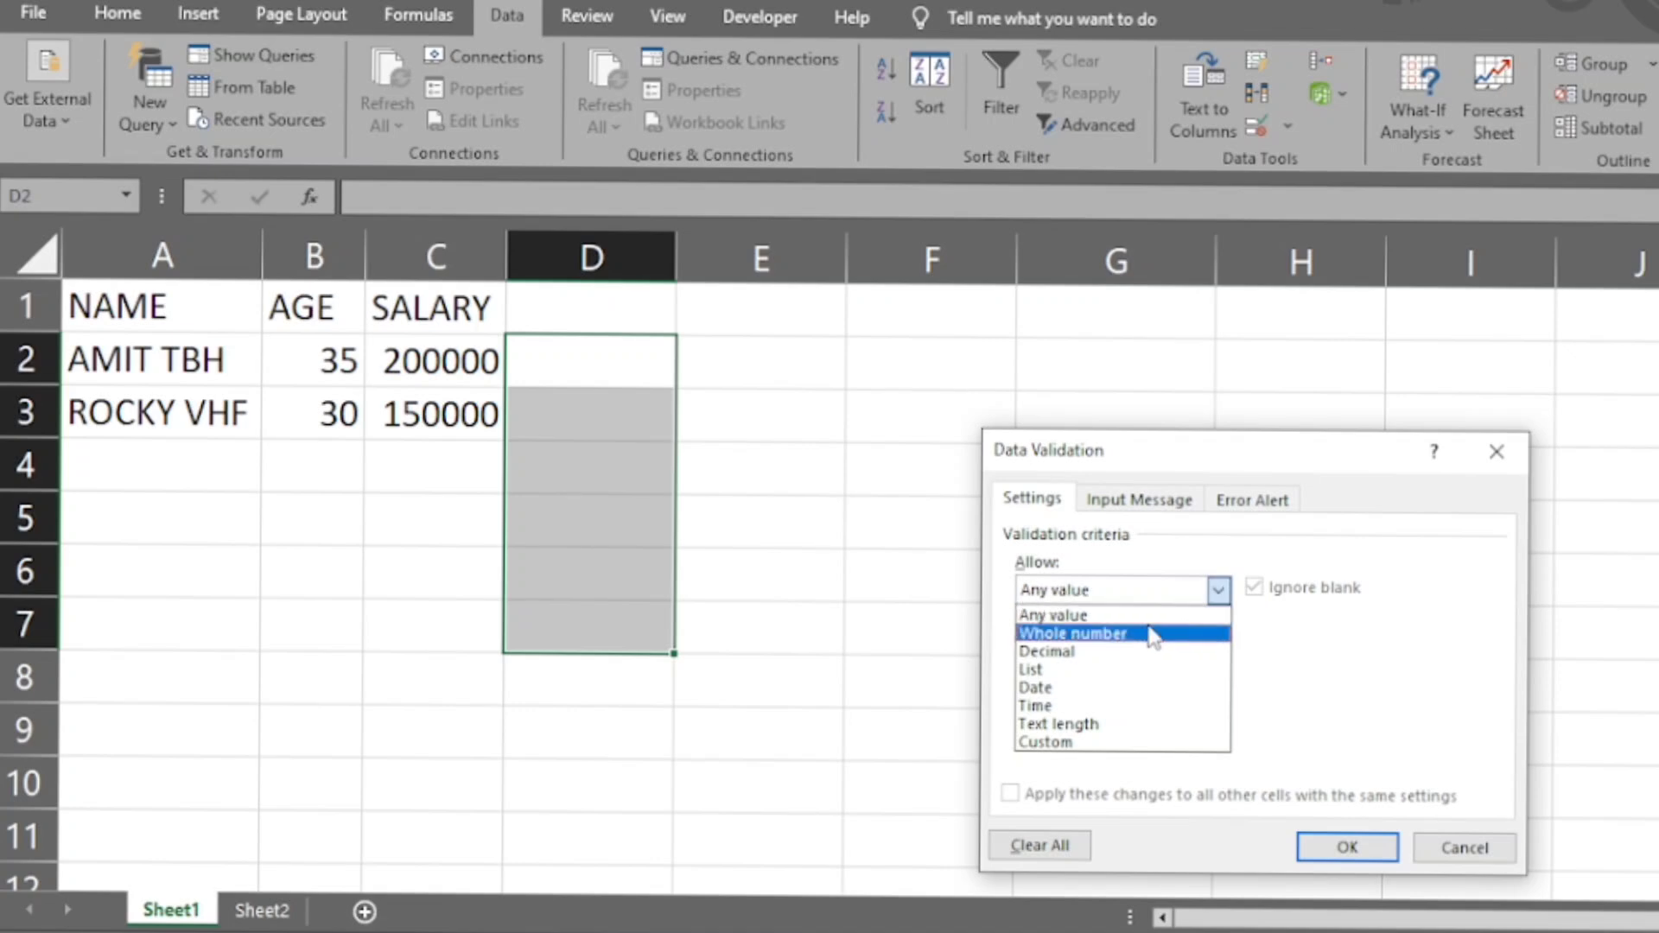
{"action": "left_click", "coordinate": [1104, 745]}
{"action": "left_click", "coordinate": [1218, 590]}
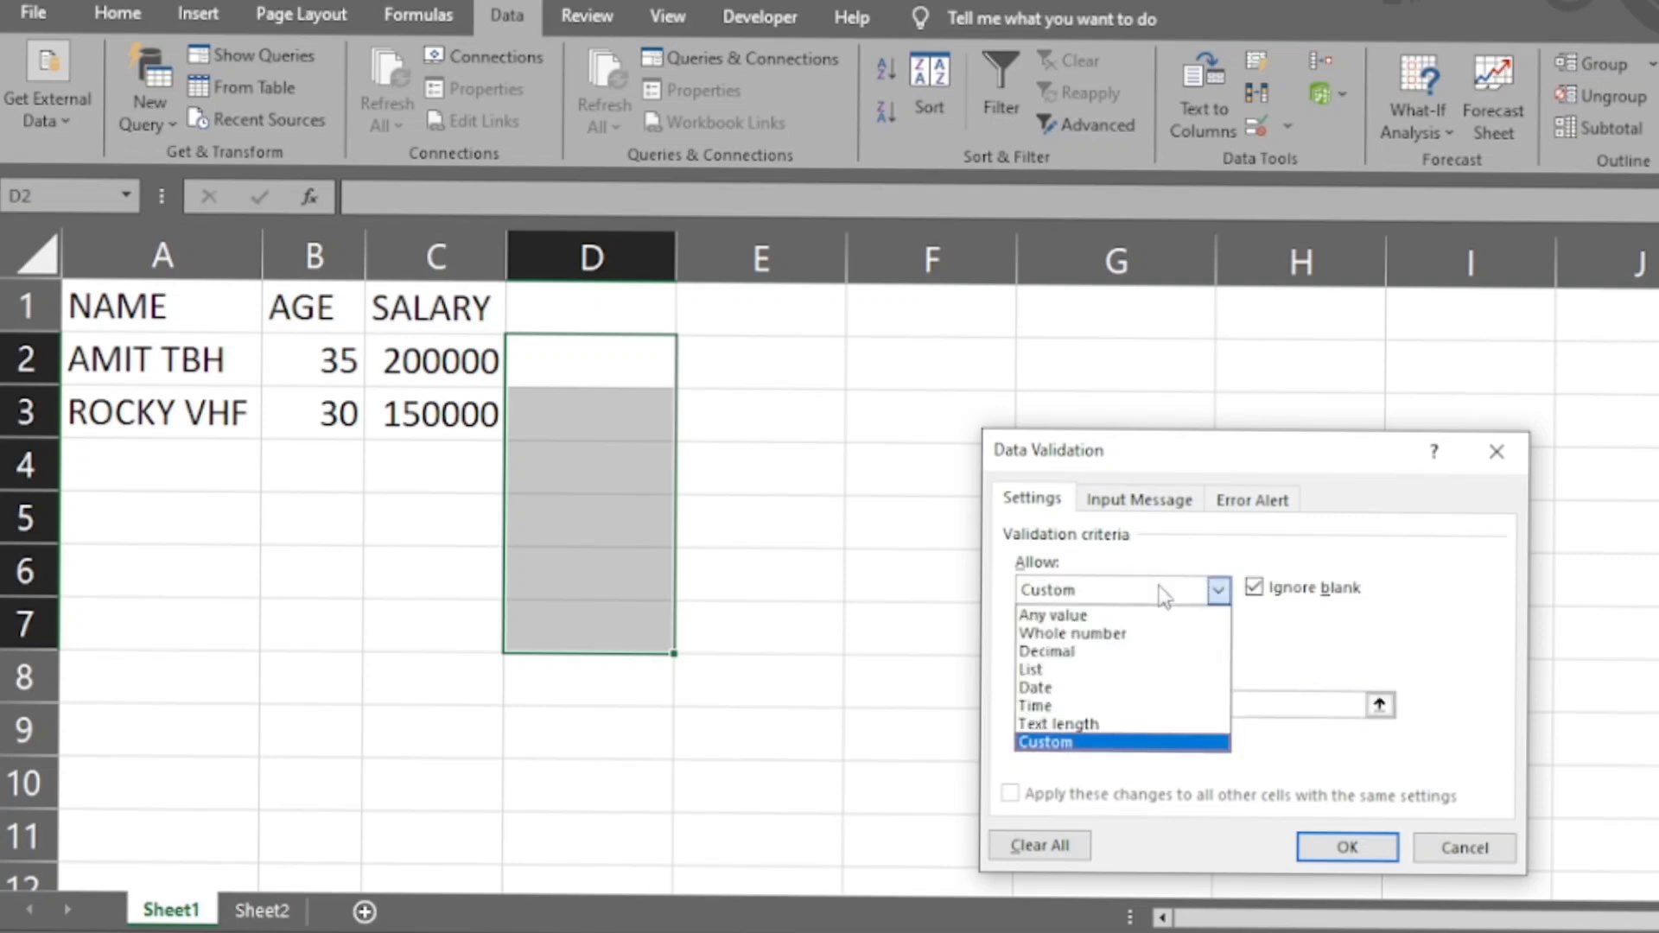
{"action": "left_click", "coordinate": [1096, 672]}
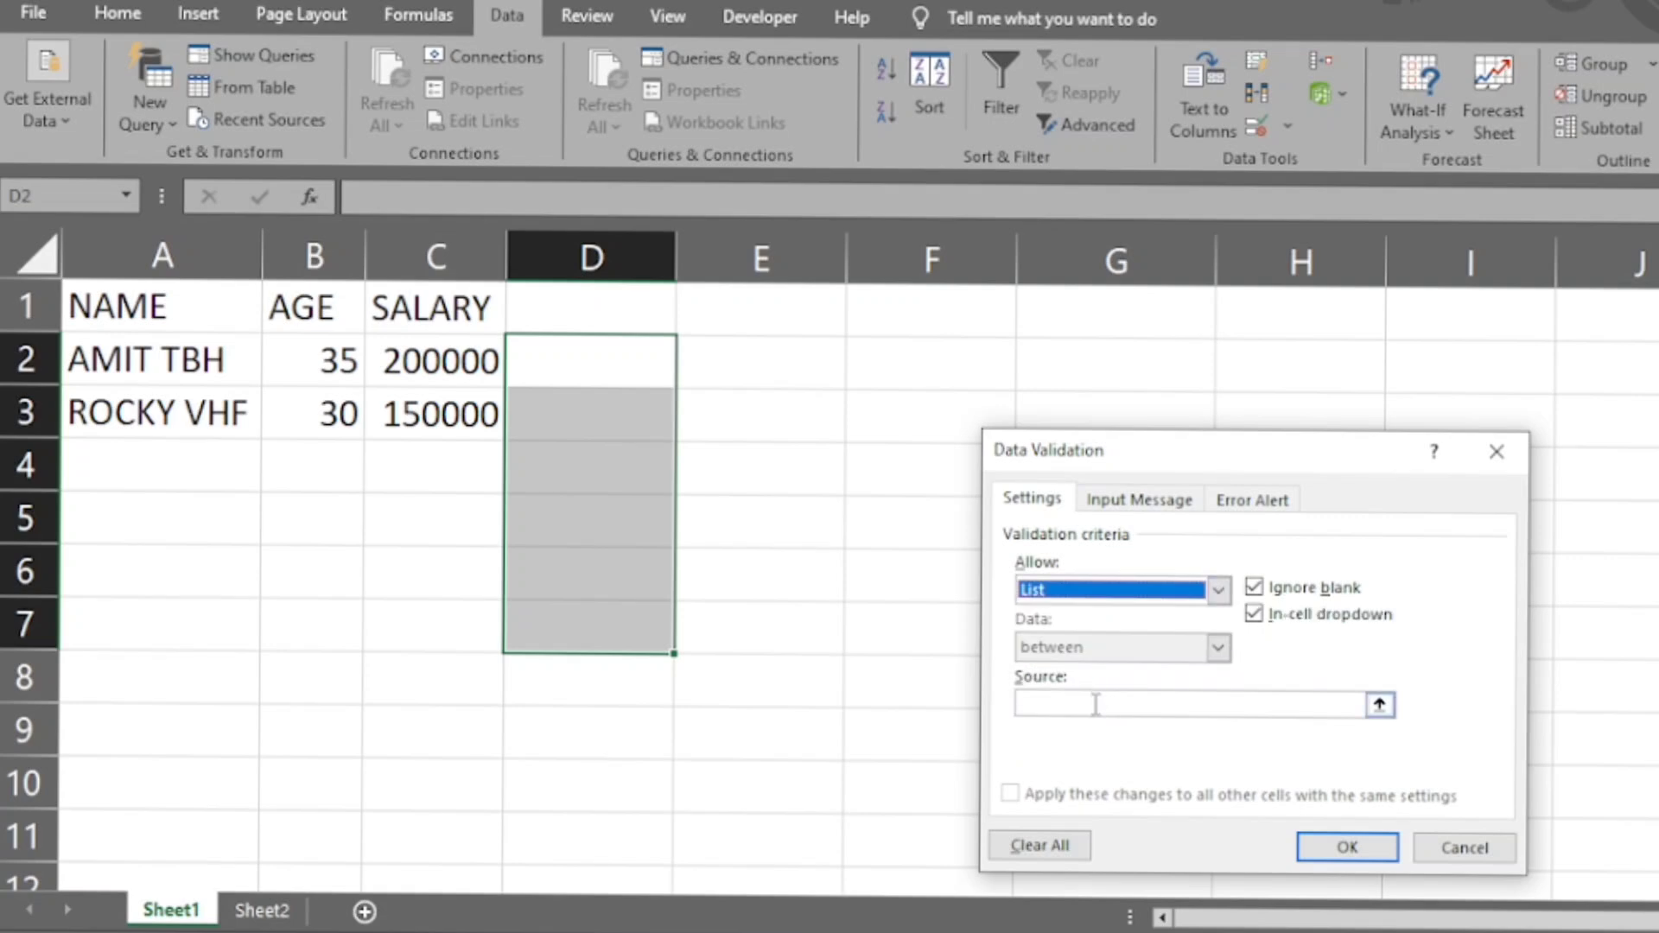
- Set the validation list's source to Sheet2 cells A1:A7 and apply the rule
{"action": "left_click", "coordinate": [1094, 704]}
{"action": "left_click", "coordinate": [260, 909]}
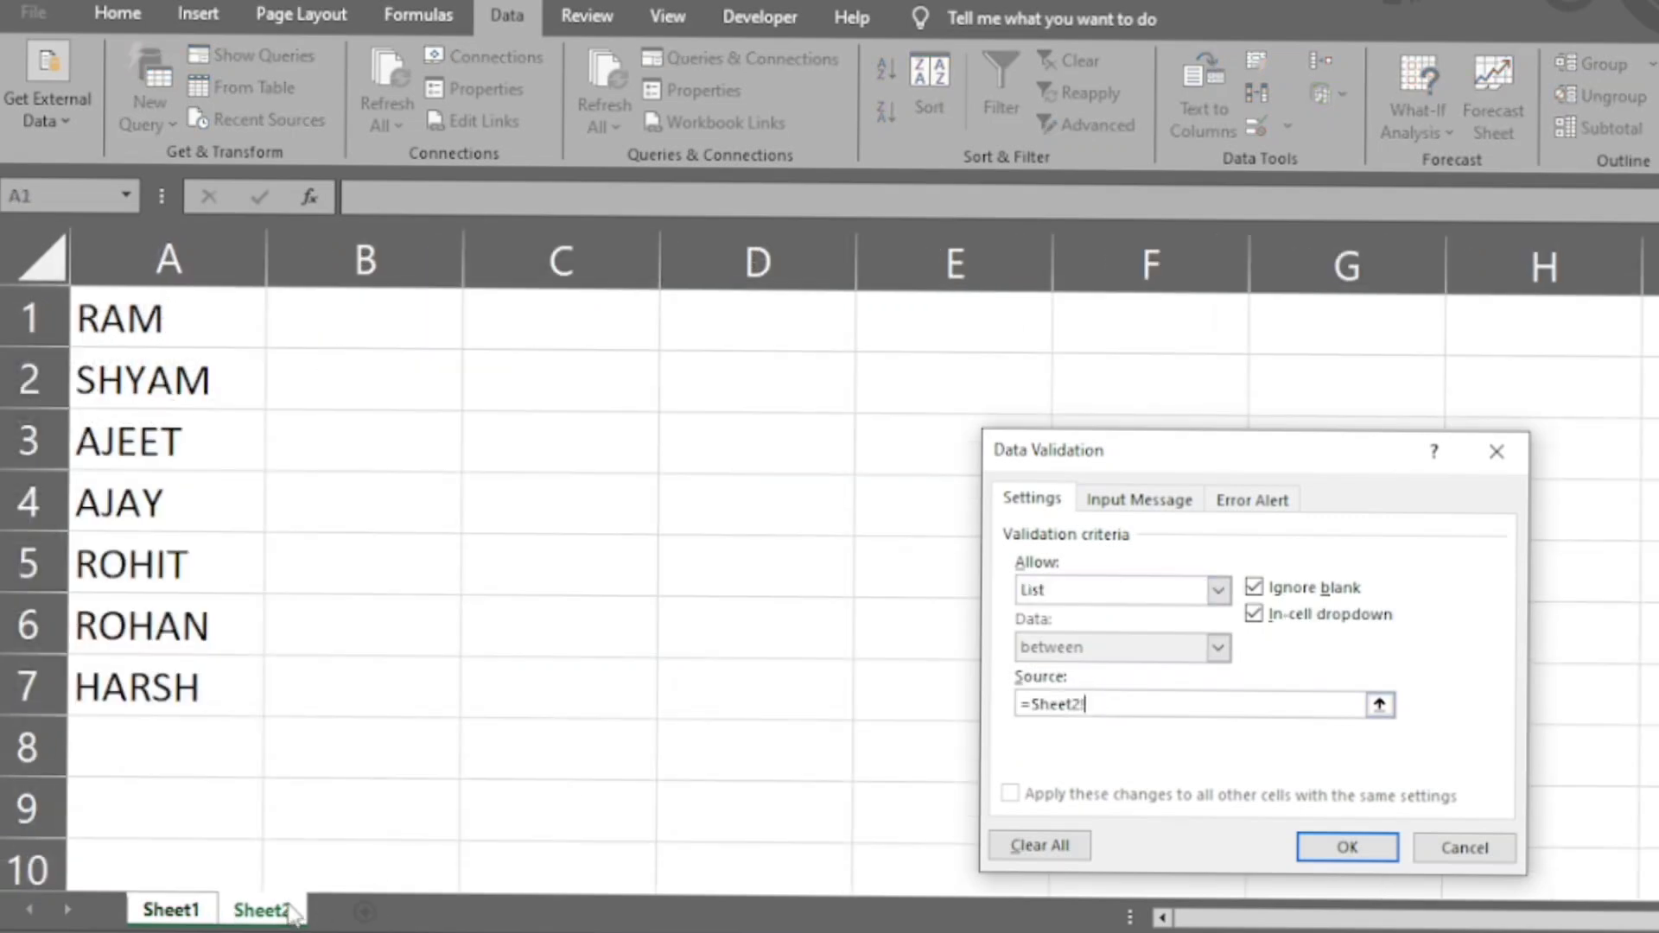
{"action": "left_click_drag", "start_coordinate": [137, 313], "coordinate": [154, 691]}
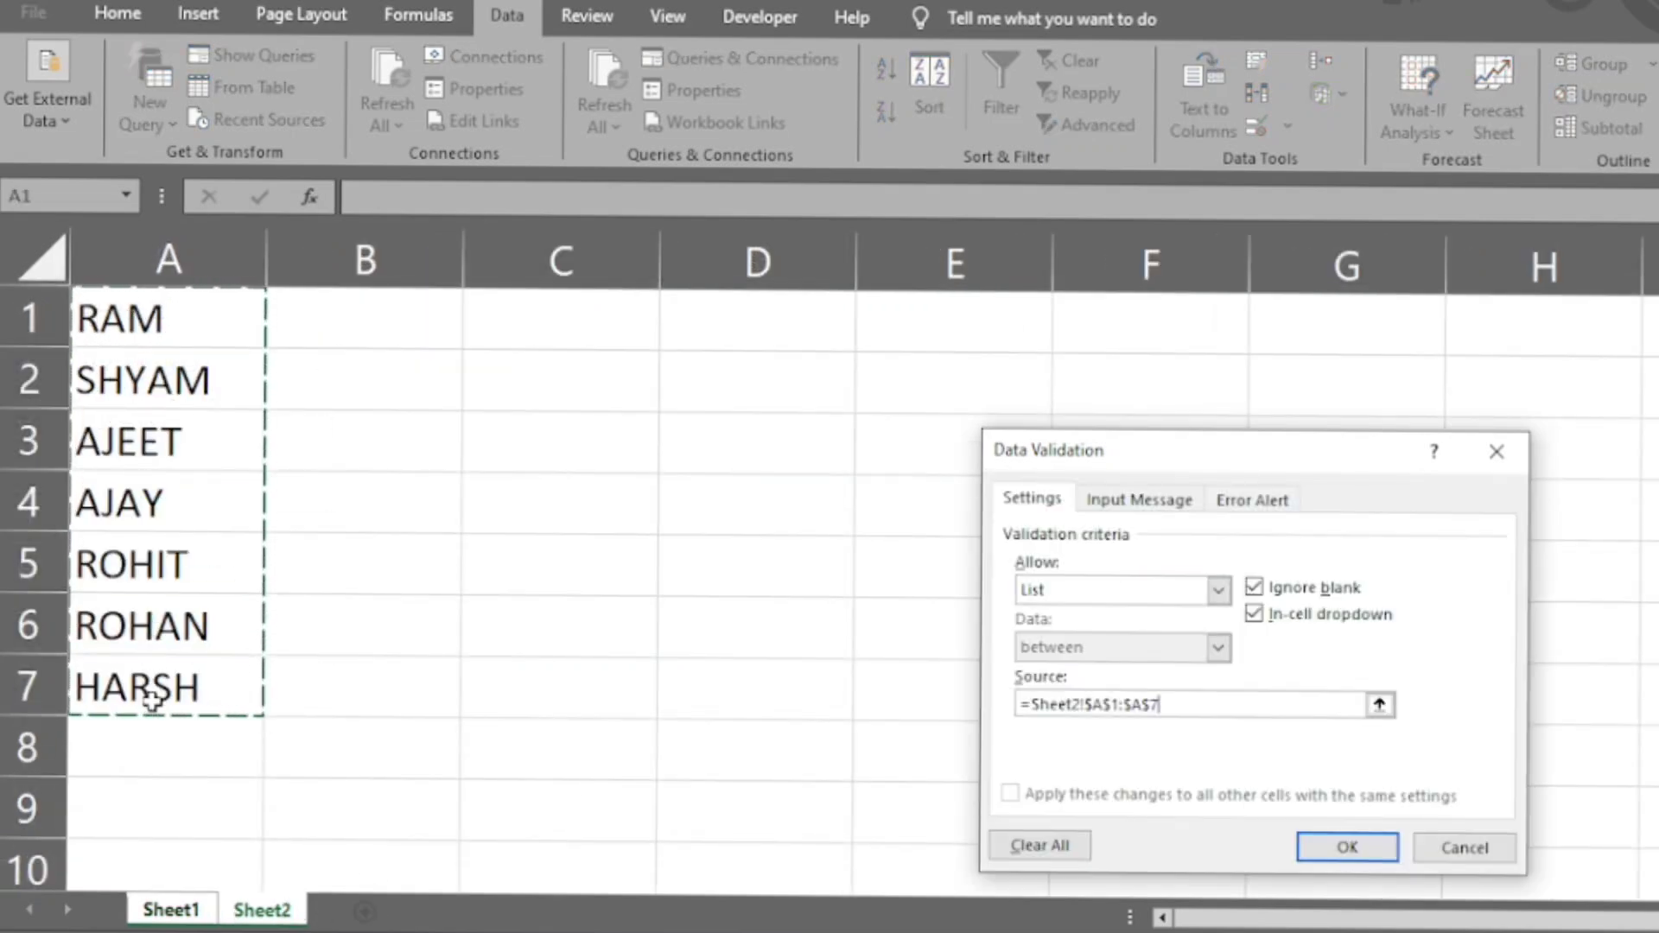
{"action": "left_click", "coordinate": [1358, 851]}
- Choose the fifth name from the validation list for cell D2
{"action": "left_click", "coordinate": [590, 364]}
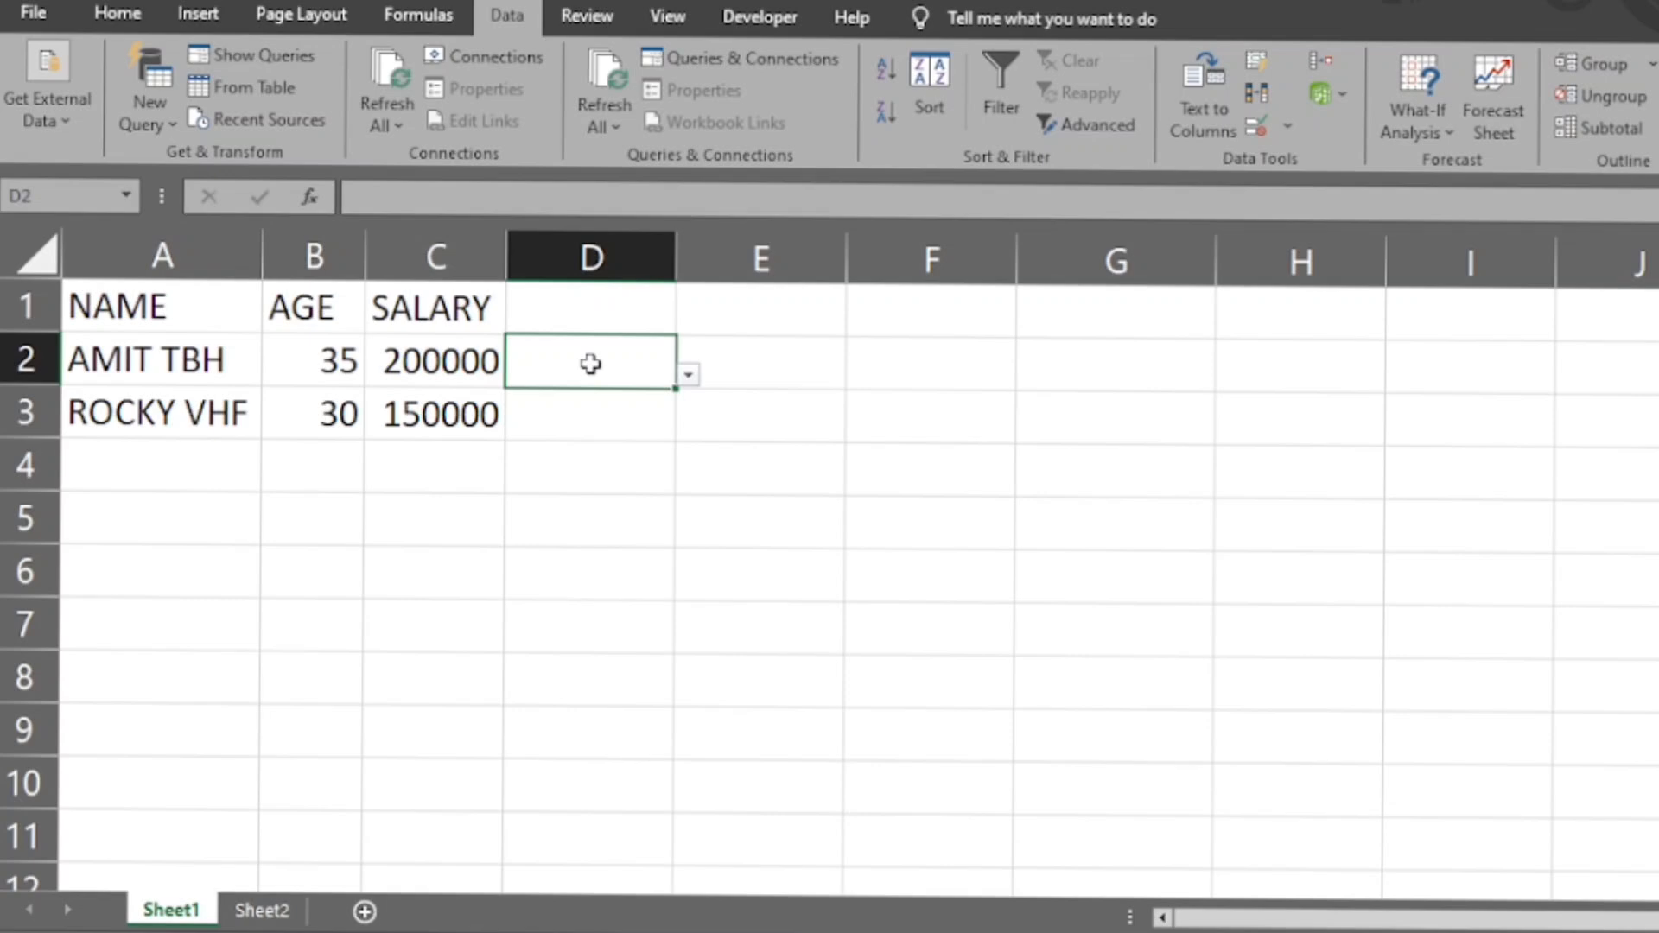
{"action": "left_click", "coordinate": [688, 374]}
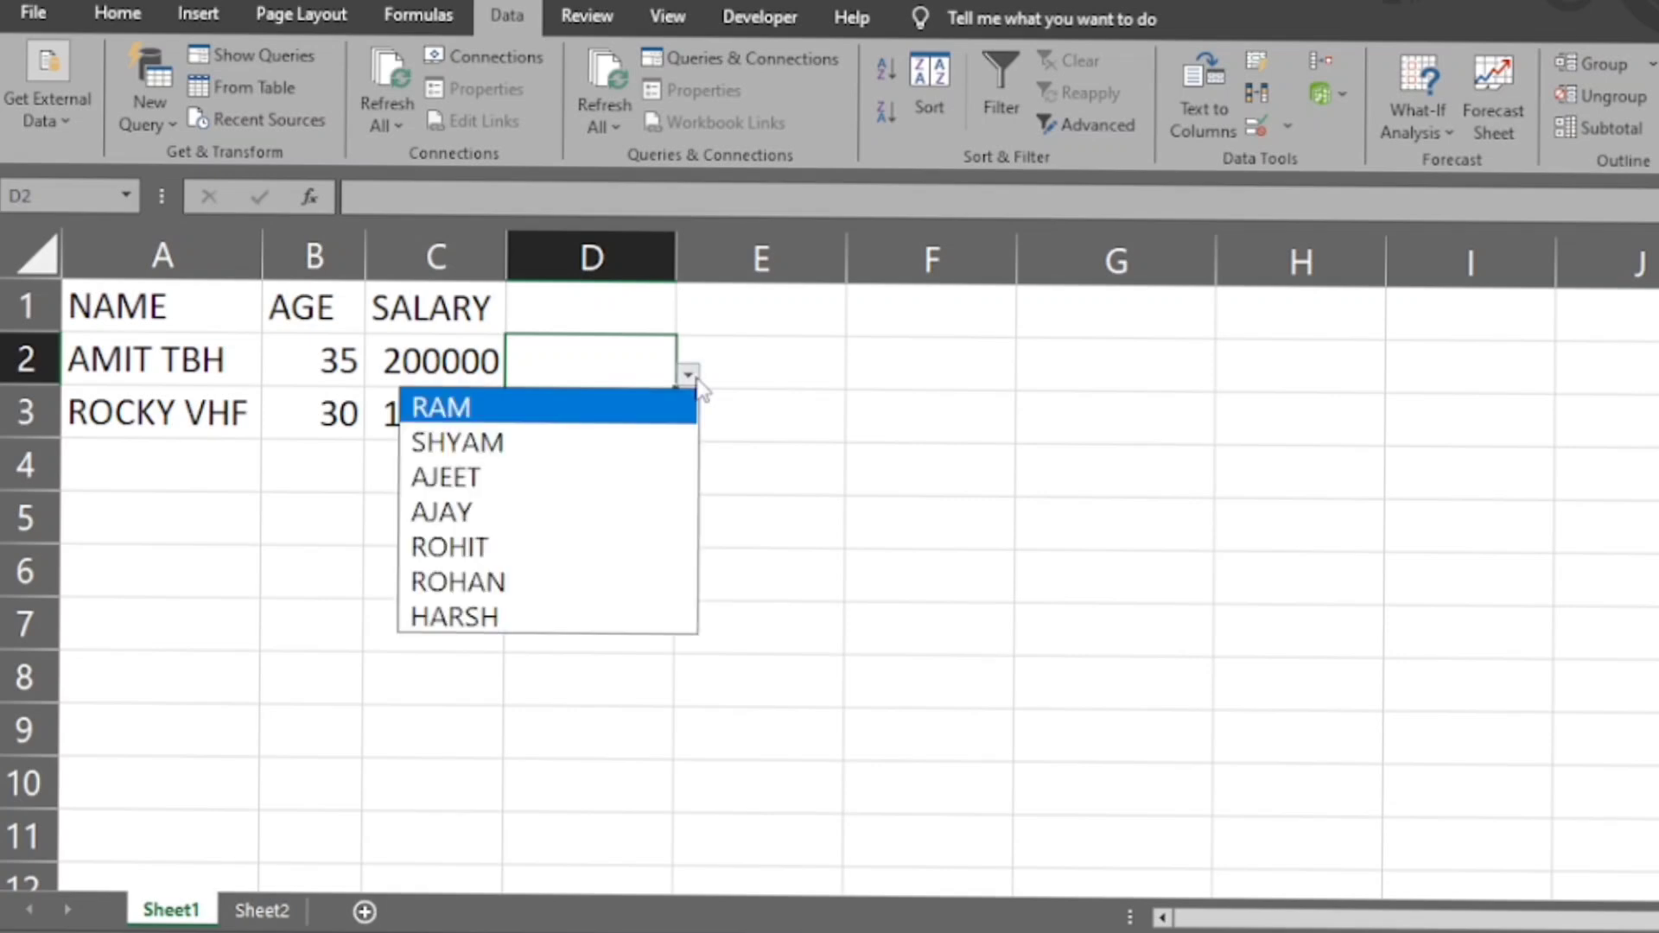
{"action": "left_click", "coordinate": [616, 551]}
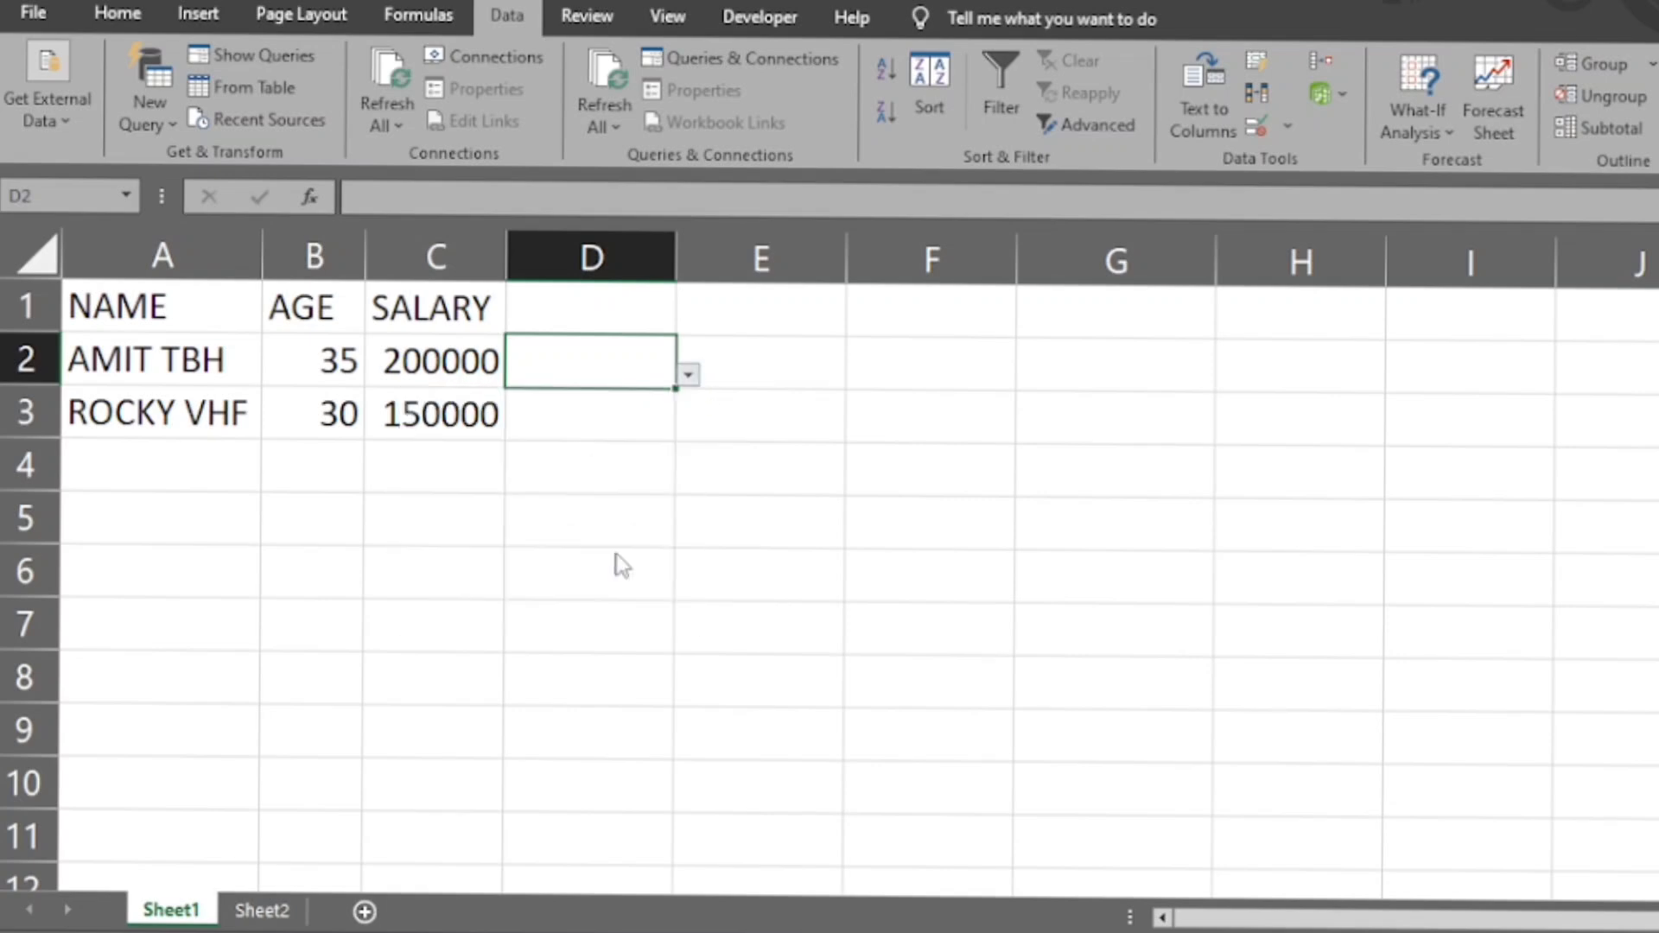
- Enter the header PAID in cell D1
{"action": "left_click", "coordinate": [626, 292]}
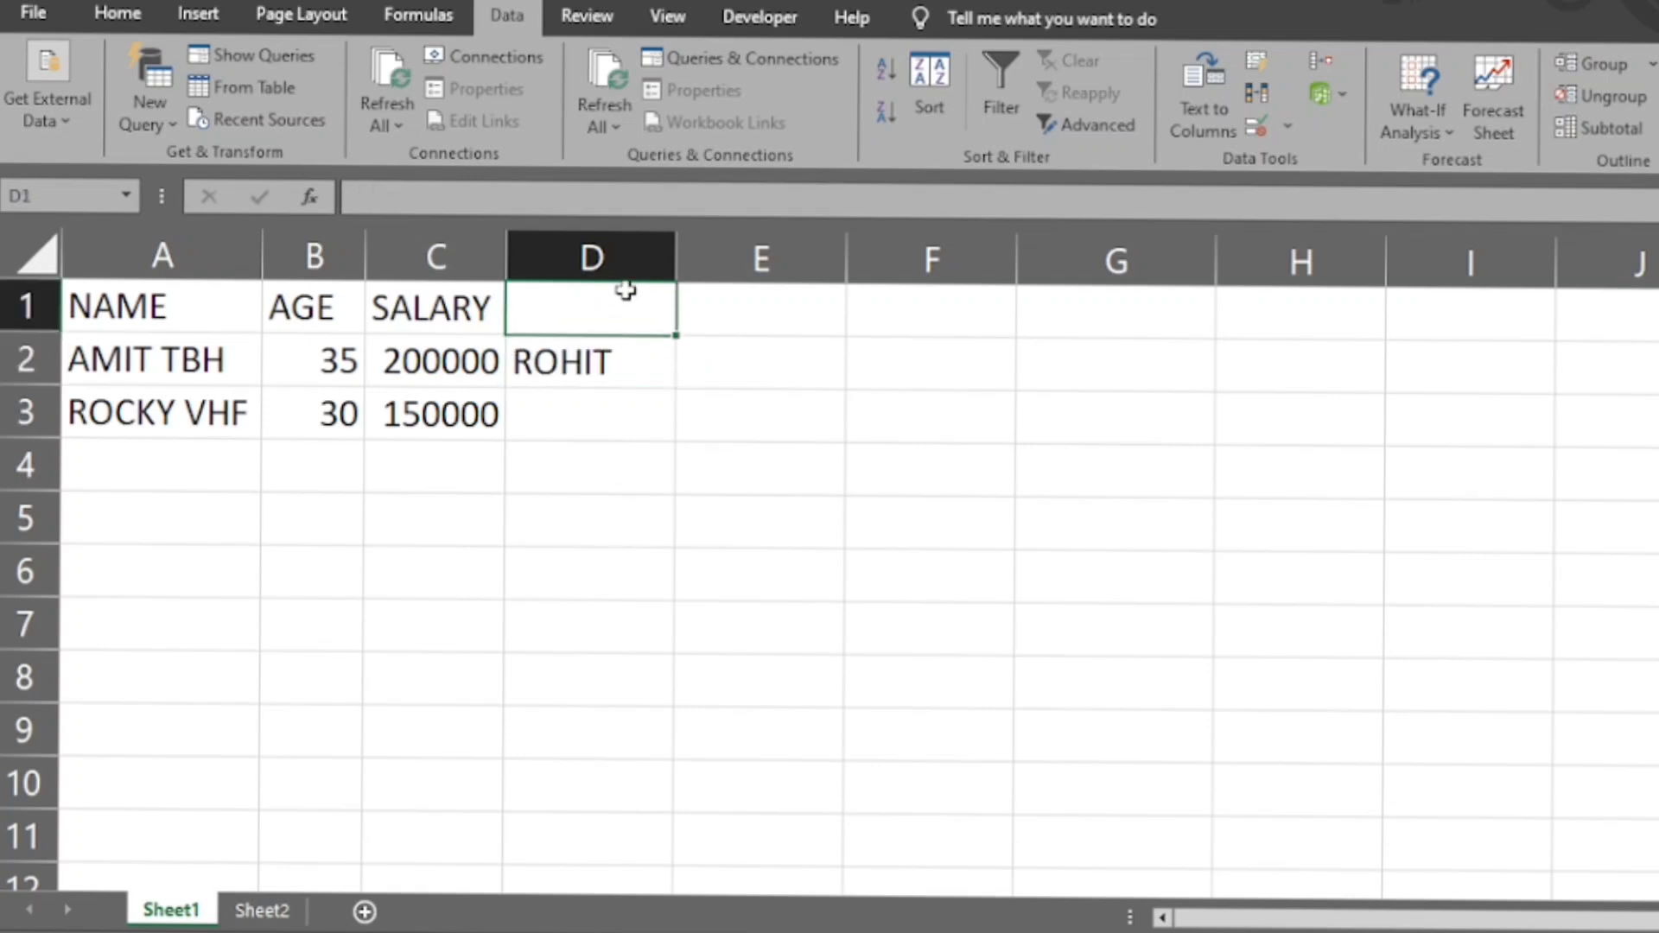
{"action": "type", "text": "PAY"}
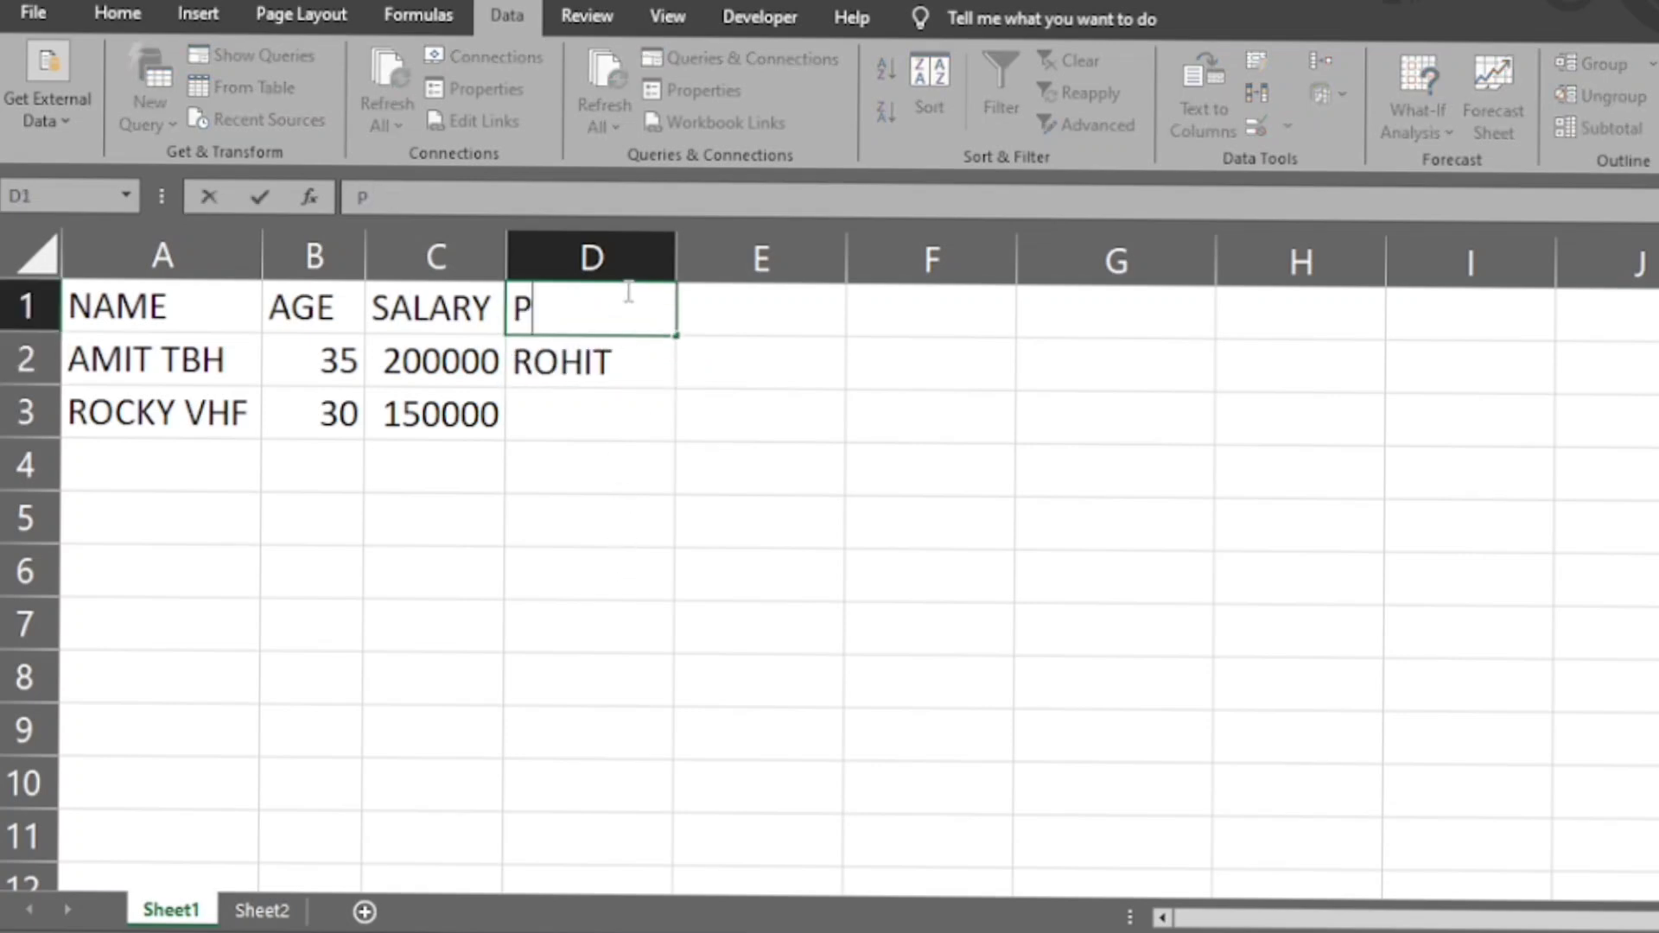
{"action": "key", "text": "BackSpace"}
{"action": "key", "text": "BackSpace"}
{"action": "key", "text": "BackSpace"}
{"action": "type", "text": "PAID"}
{"action": "key", "text": "Return"}
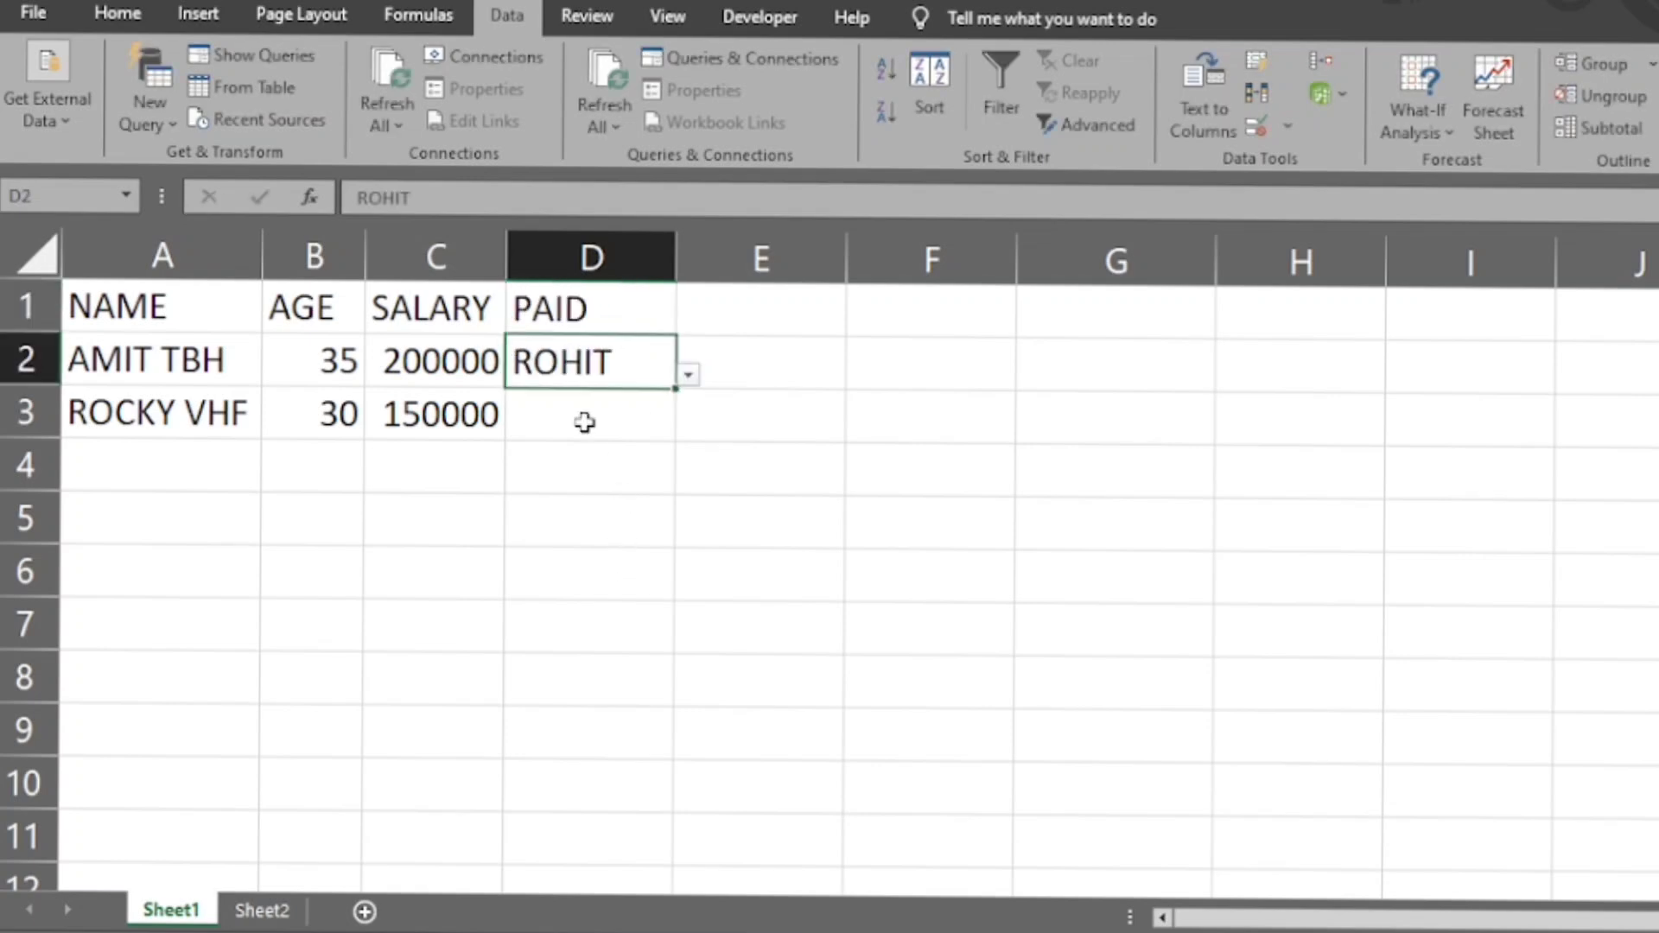
- Choose the final name from the validation list for cell D3
{"action": "left_click", "coordinate": [585, 418]}
{"action": "left_click", "coordinate": [688, 428]}
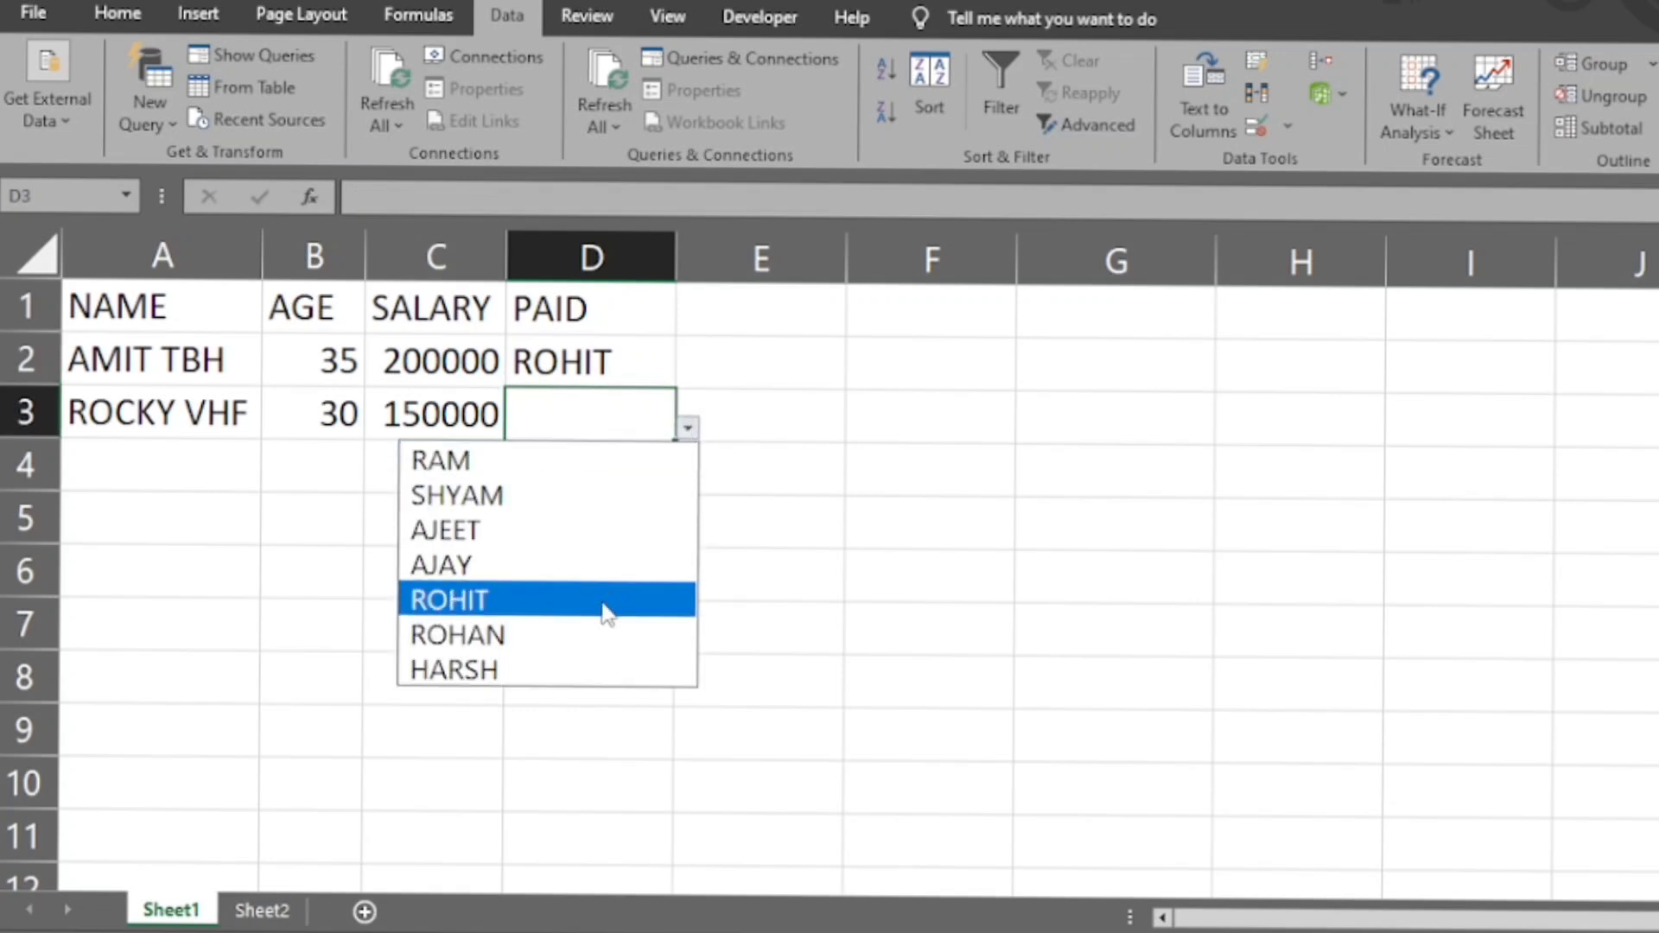
{"action": "left_click", "coordinate": [605, 674]}
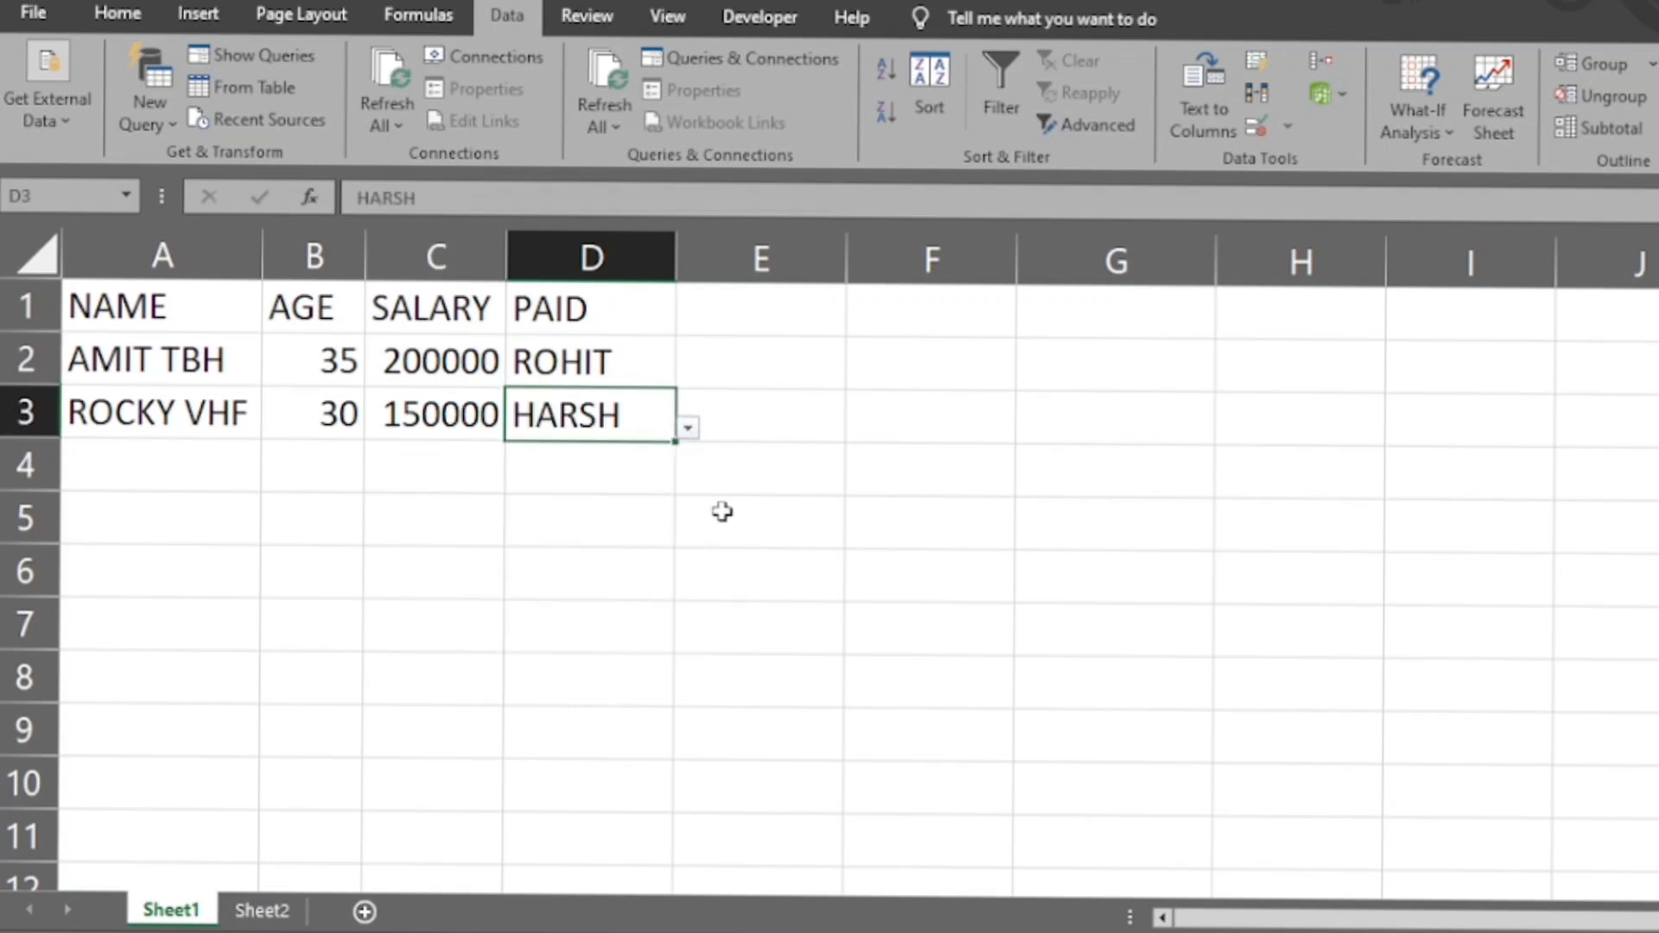
{"action": "left_click", "coordinate": [722, 513]}
{"action": "left_click", "coordinate": [577, 418]}
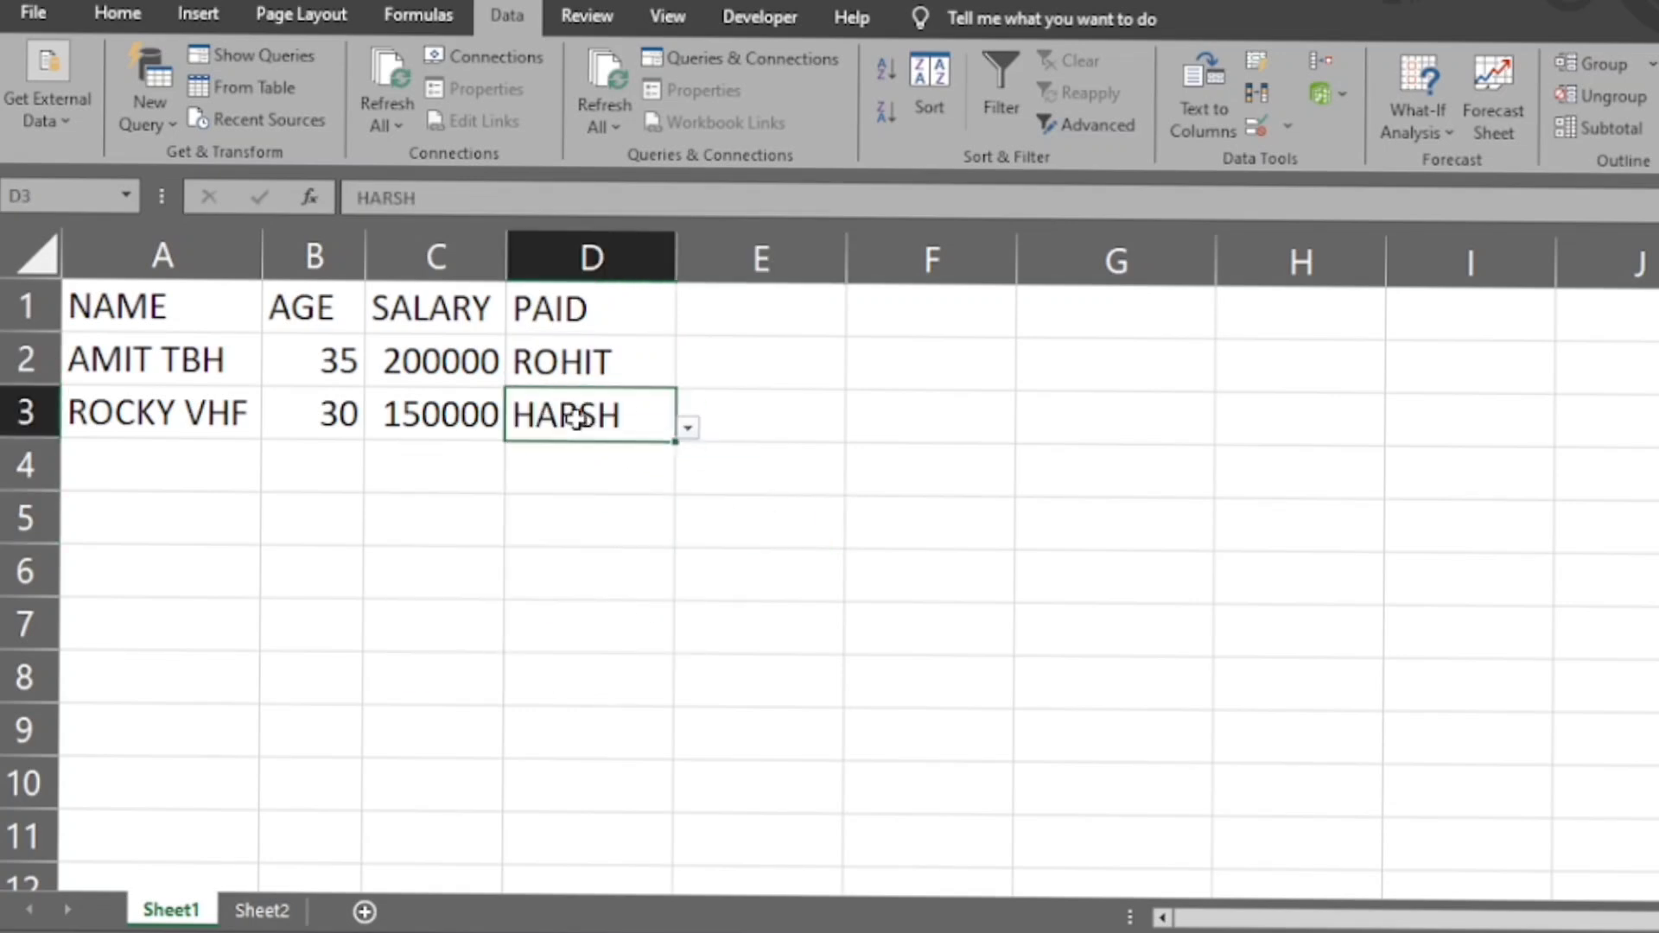
{"action": "left_click", "coordinate": [604, 354]}
{"action": "left_click", "coordinate": [779, 358]}
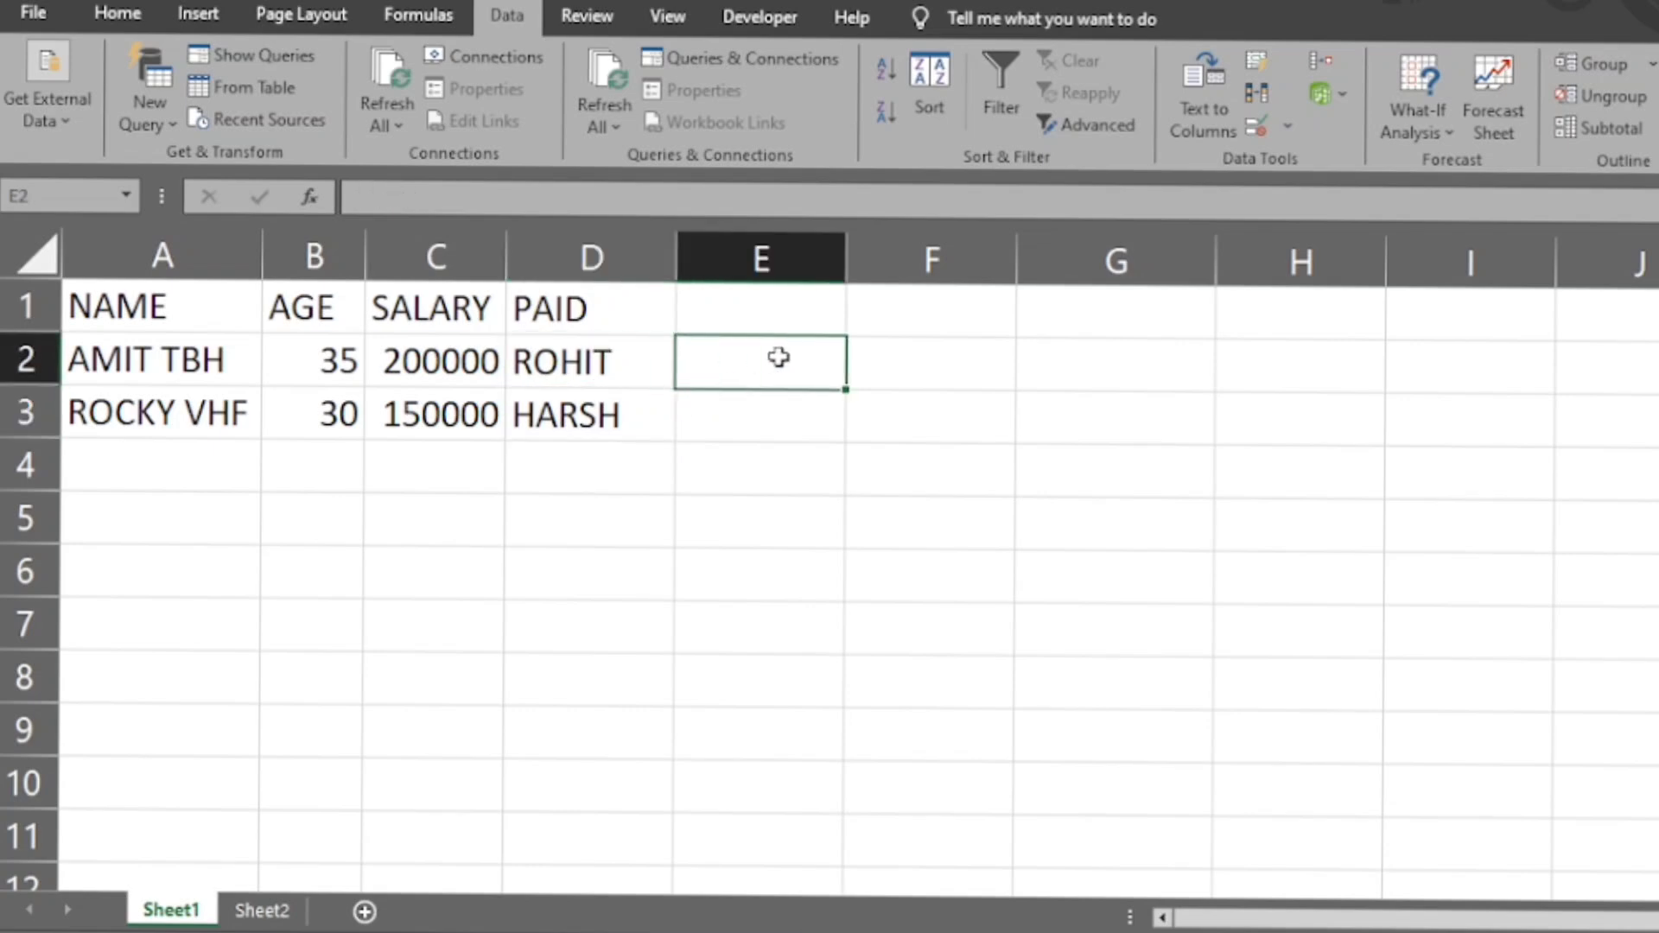
{"action": "left_click", "coordinate": [527, 422]}
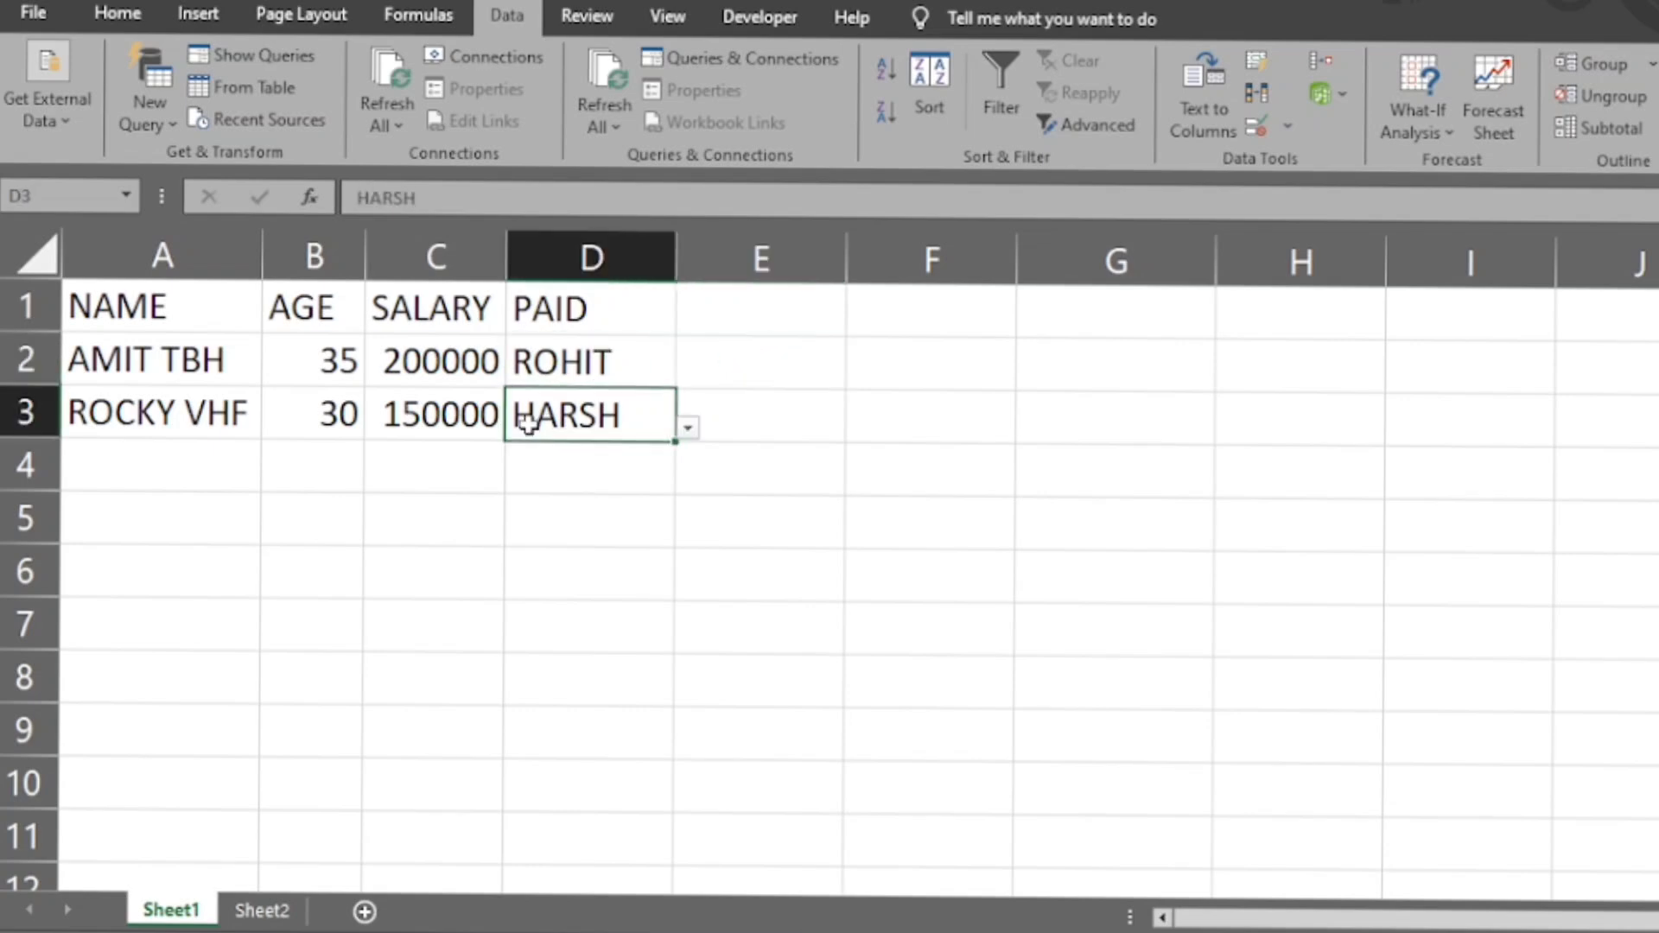
{"action": "left_click", "coordinate": [479, 451]}
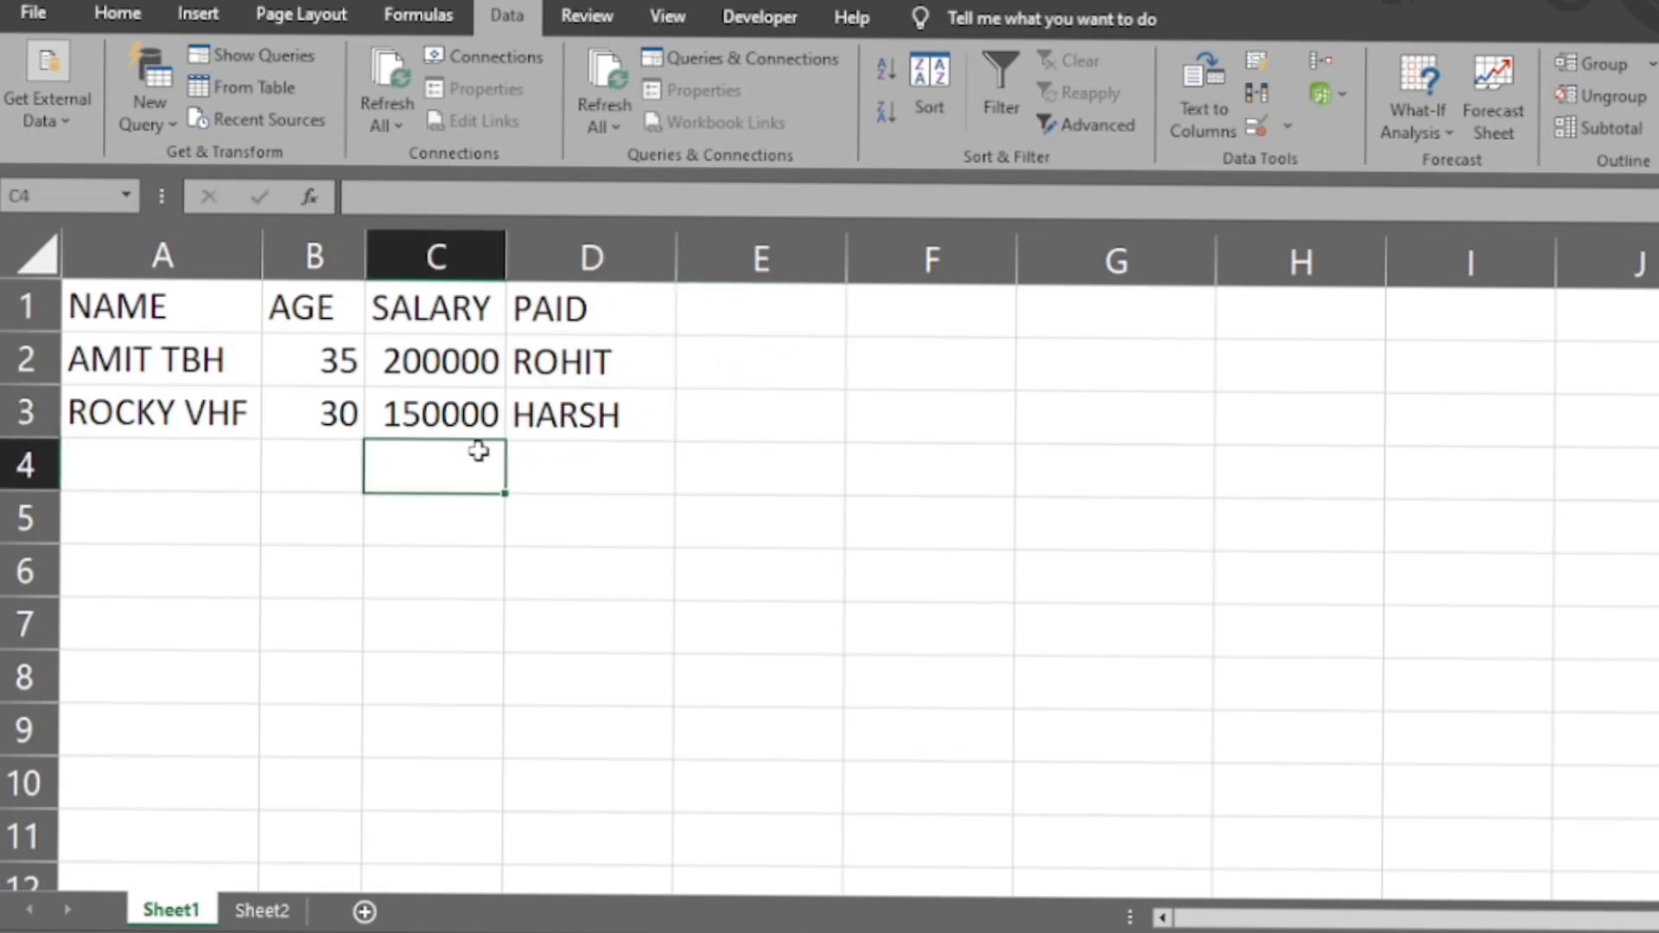
{"action": "left_click", "coordinate": [614, 418]}
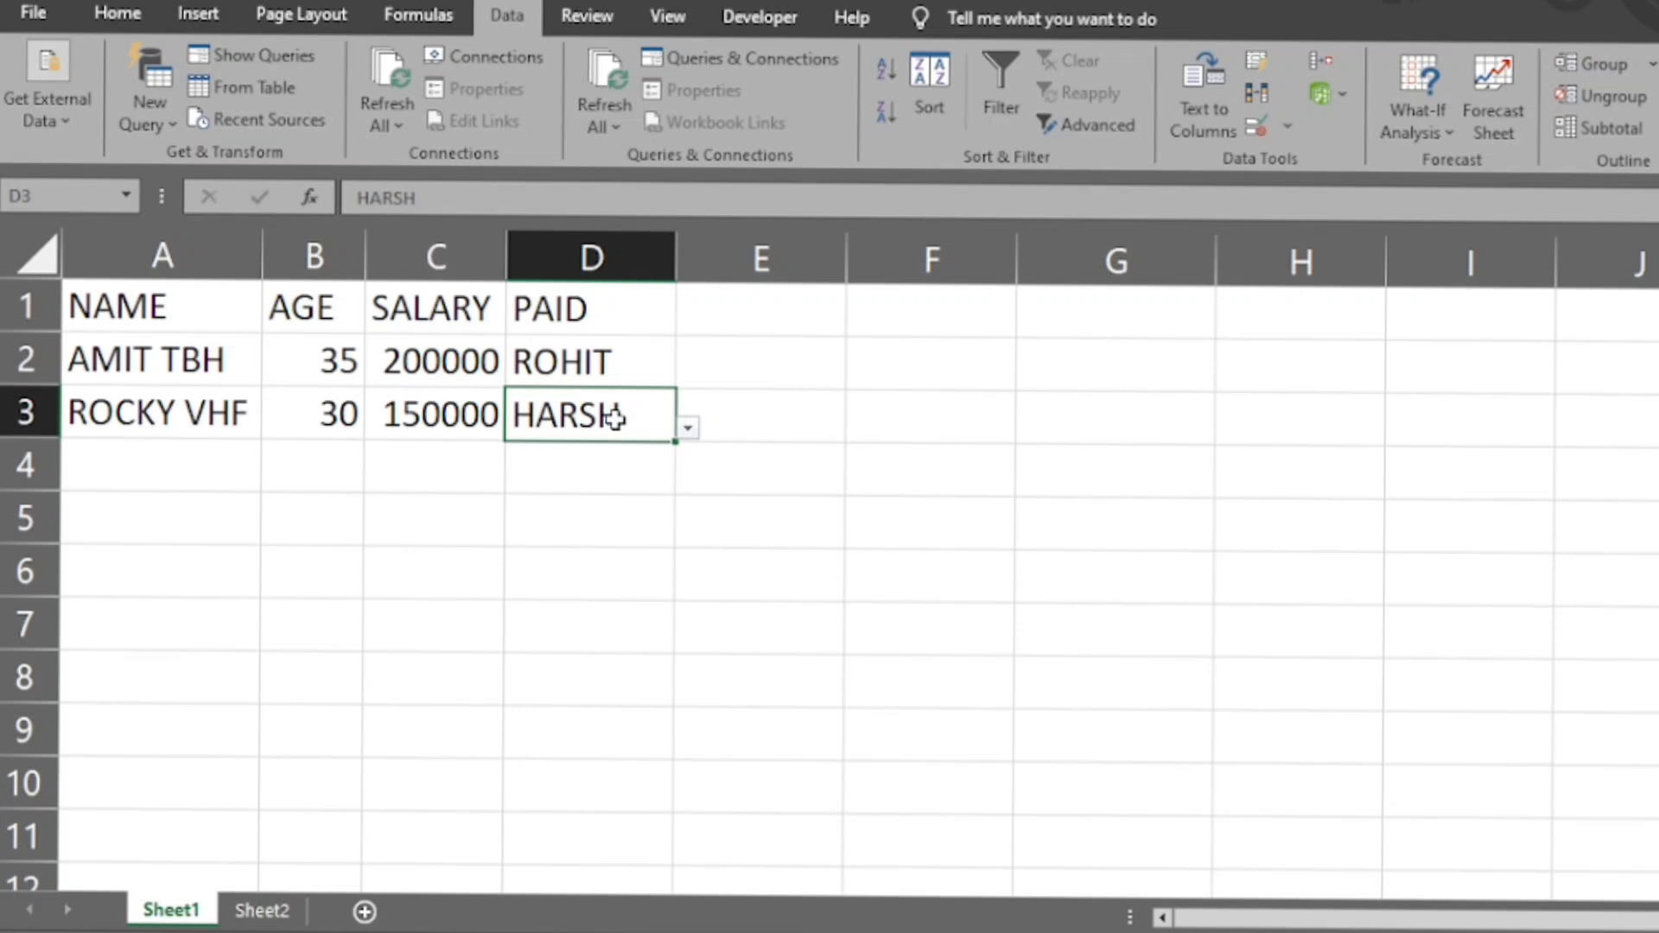
{"action": "left_click", "coordinate": [1282, 133]}
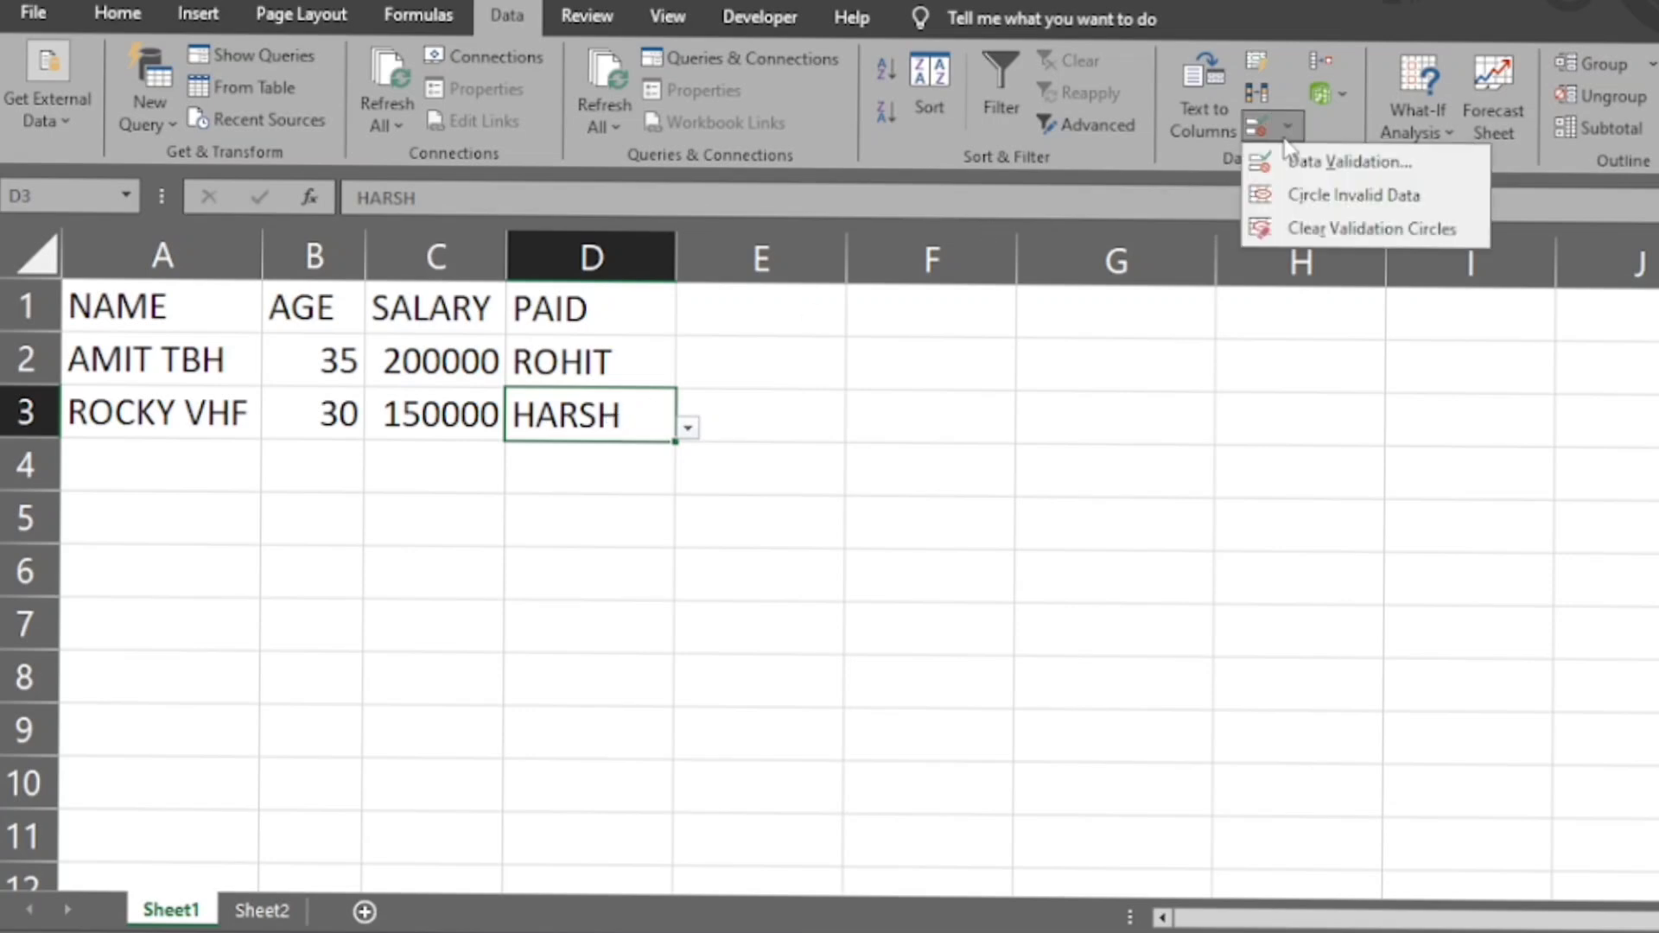
{"action": "left_click", "coordinate": [1443, 132]}
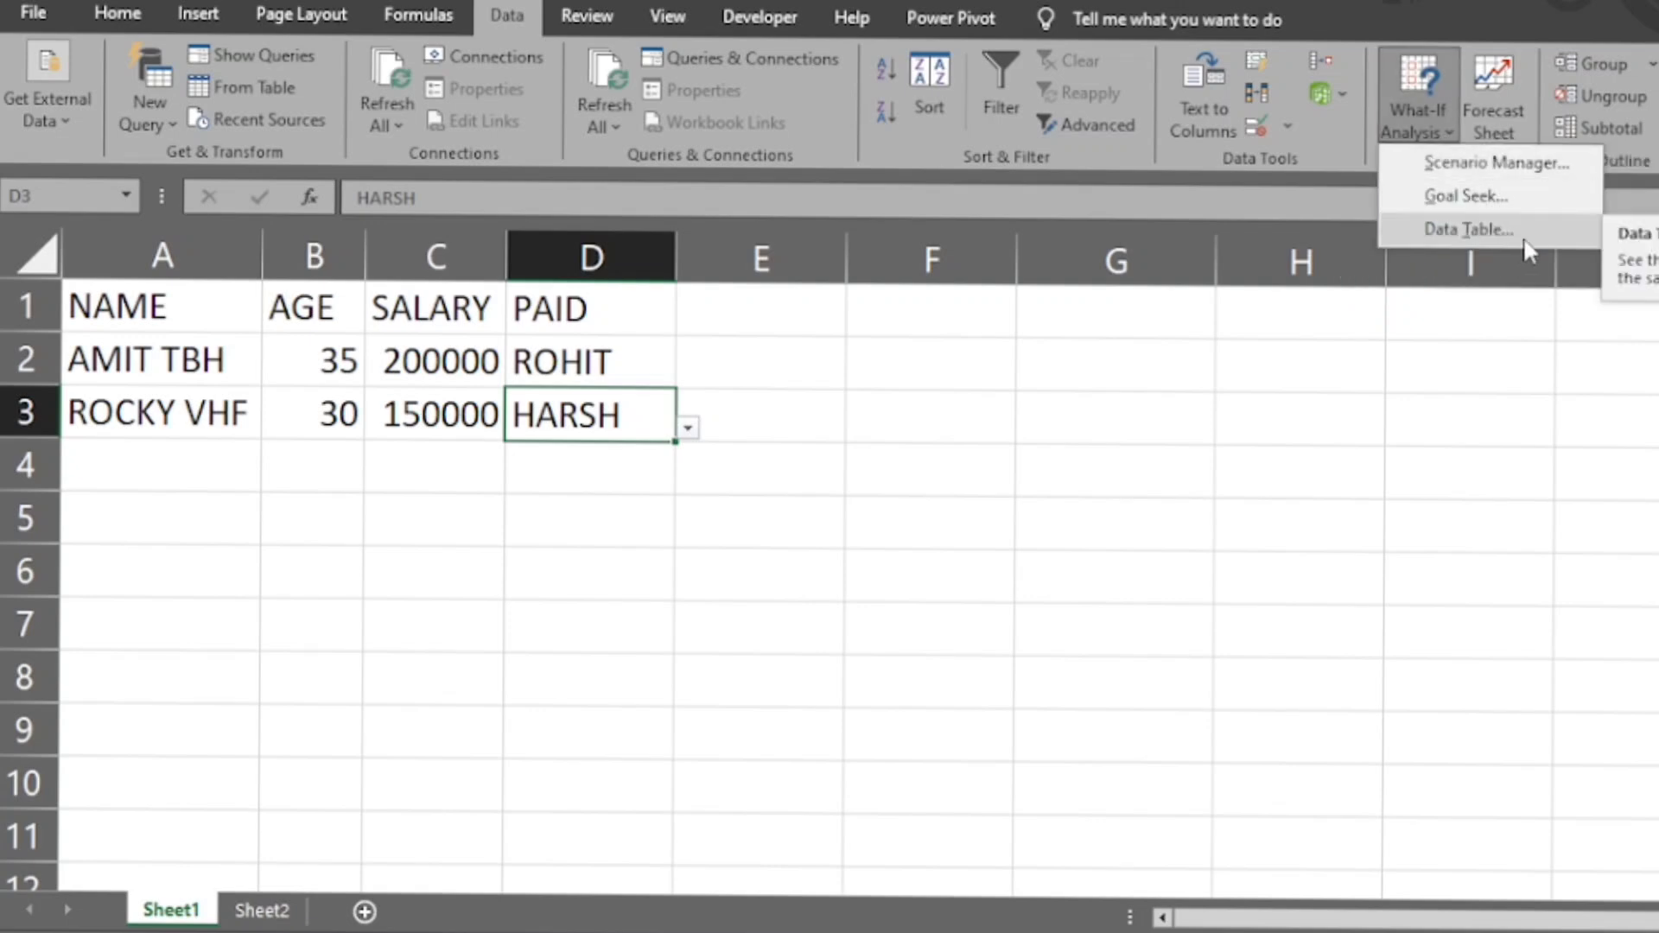
{"action": "left_click", "coordinate": [1365, 118]}
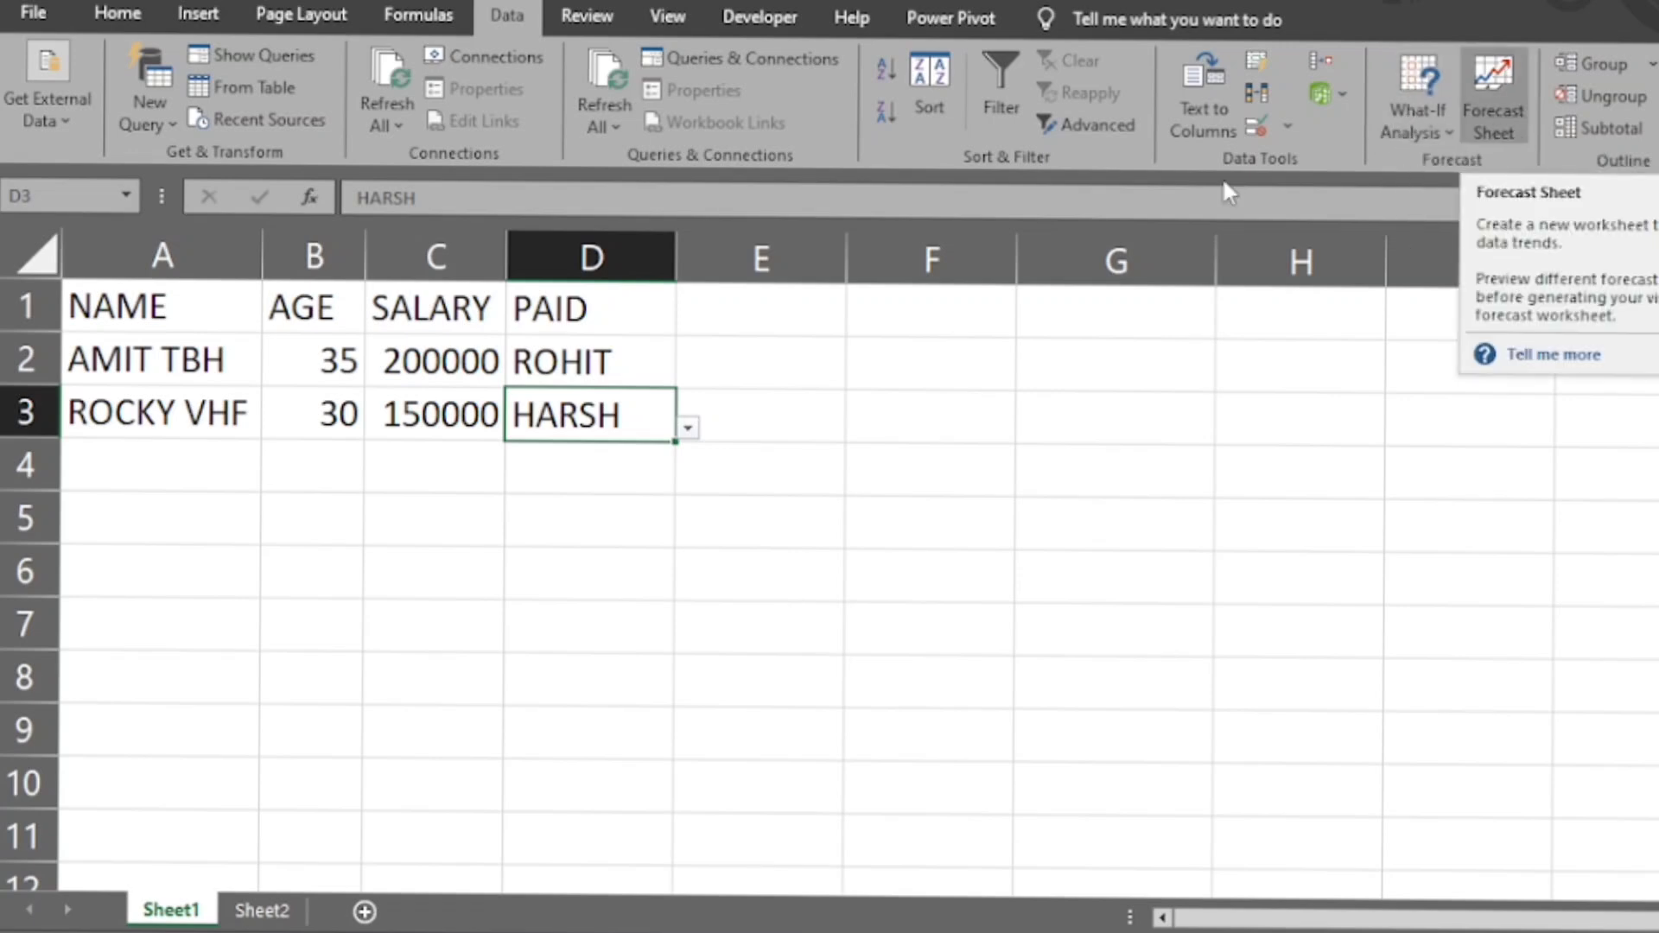
- Create a forecast sheet with a column chart from cells A2:D3 and dismiss the introductory tip
{"action": "left_click", "coordinate": [486, 380]}
{"action": "left_click_drag", "start_coordinate": [119, 341], "coordinate": [566, 423]}
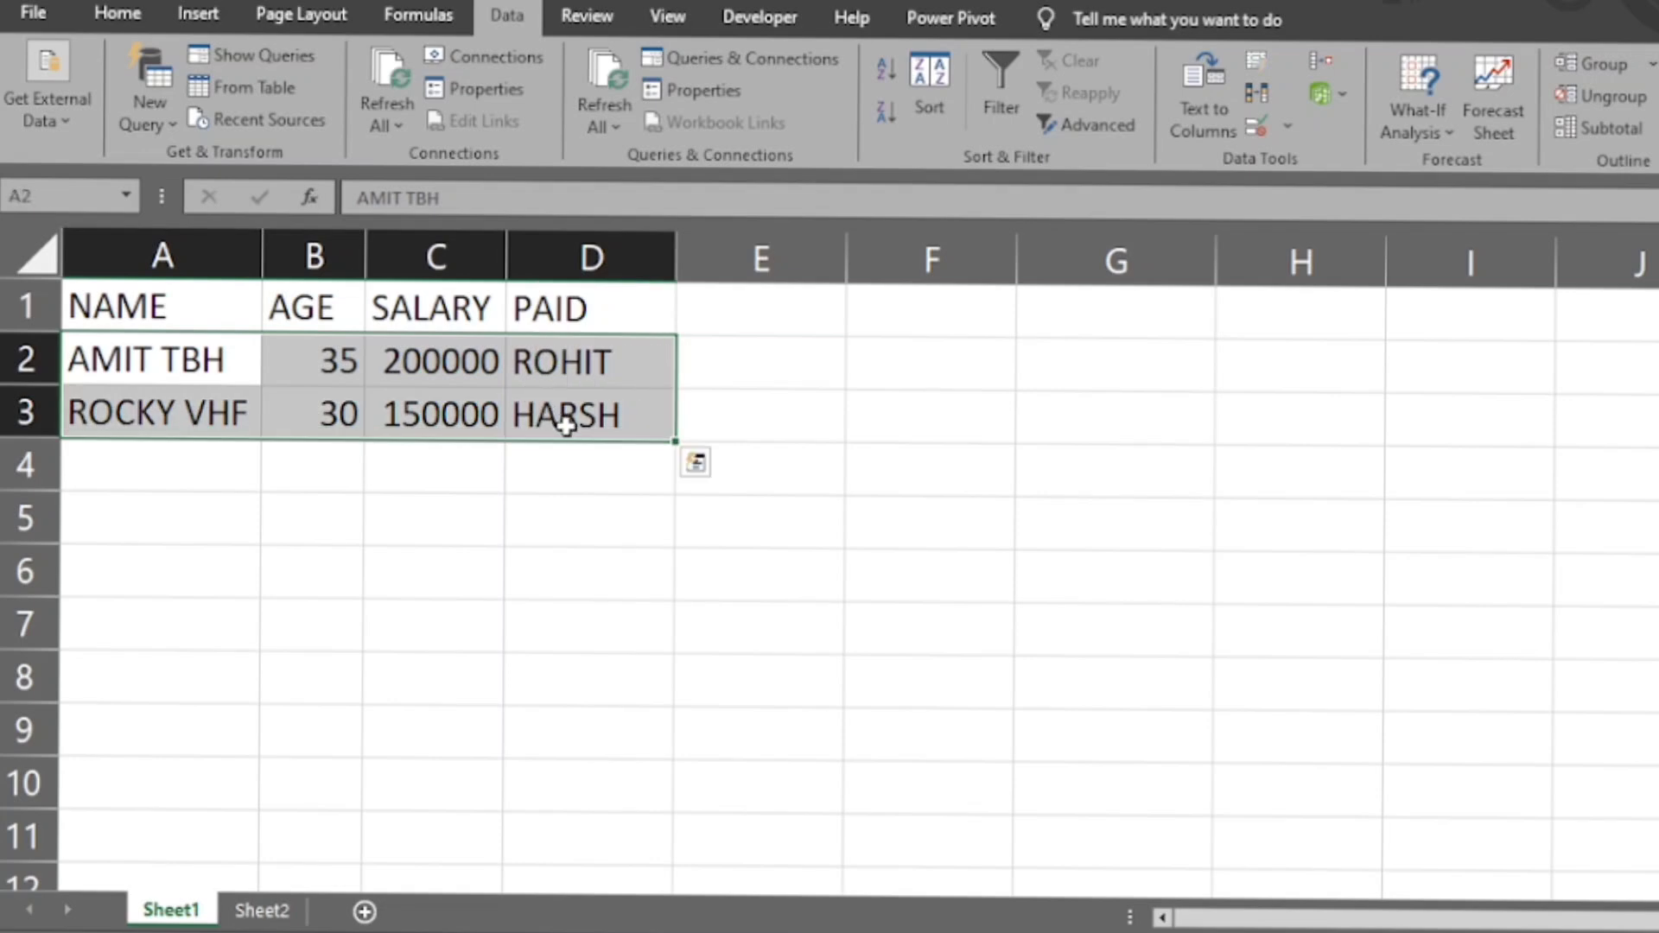
{"action": "left_click", "coordinate": [1504, 115]}
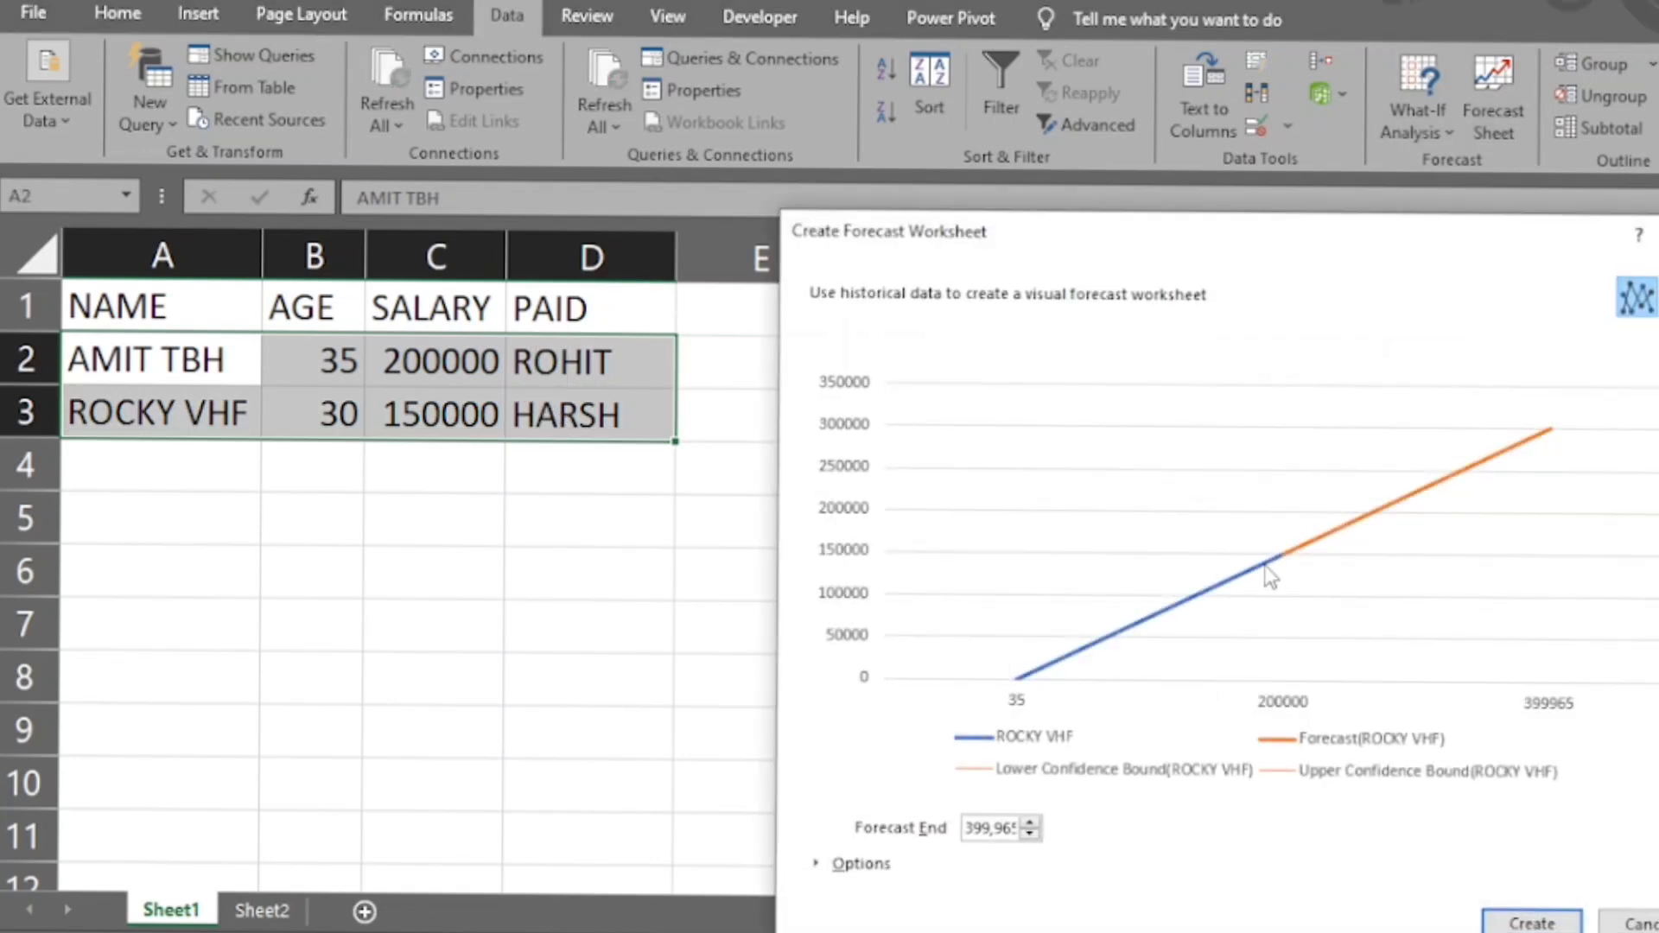
{"action": "left_click", "coordinate": [1551, 920]}
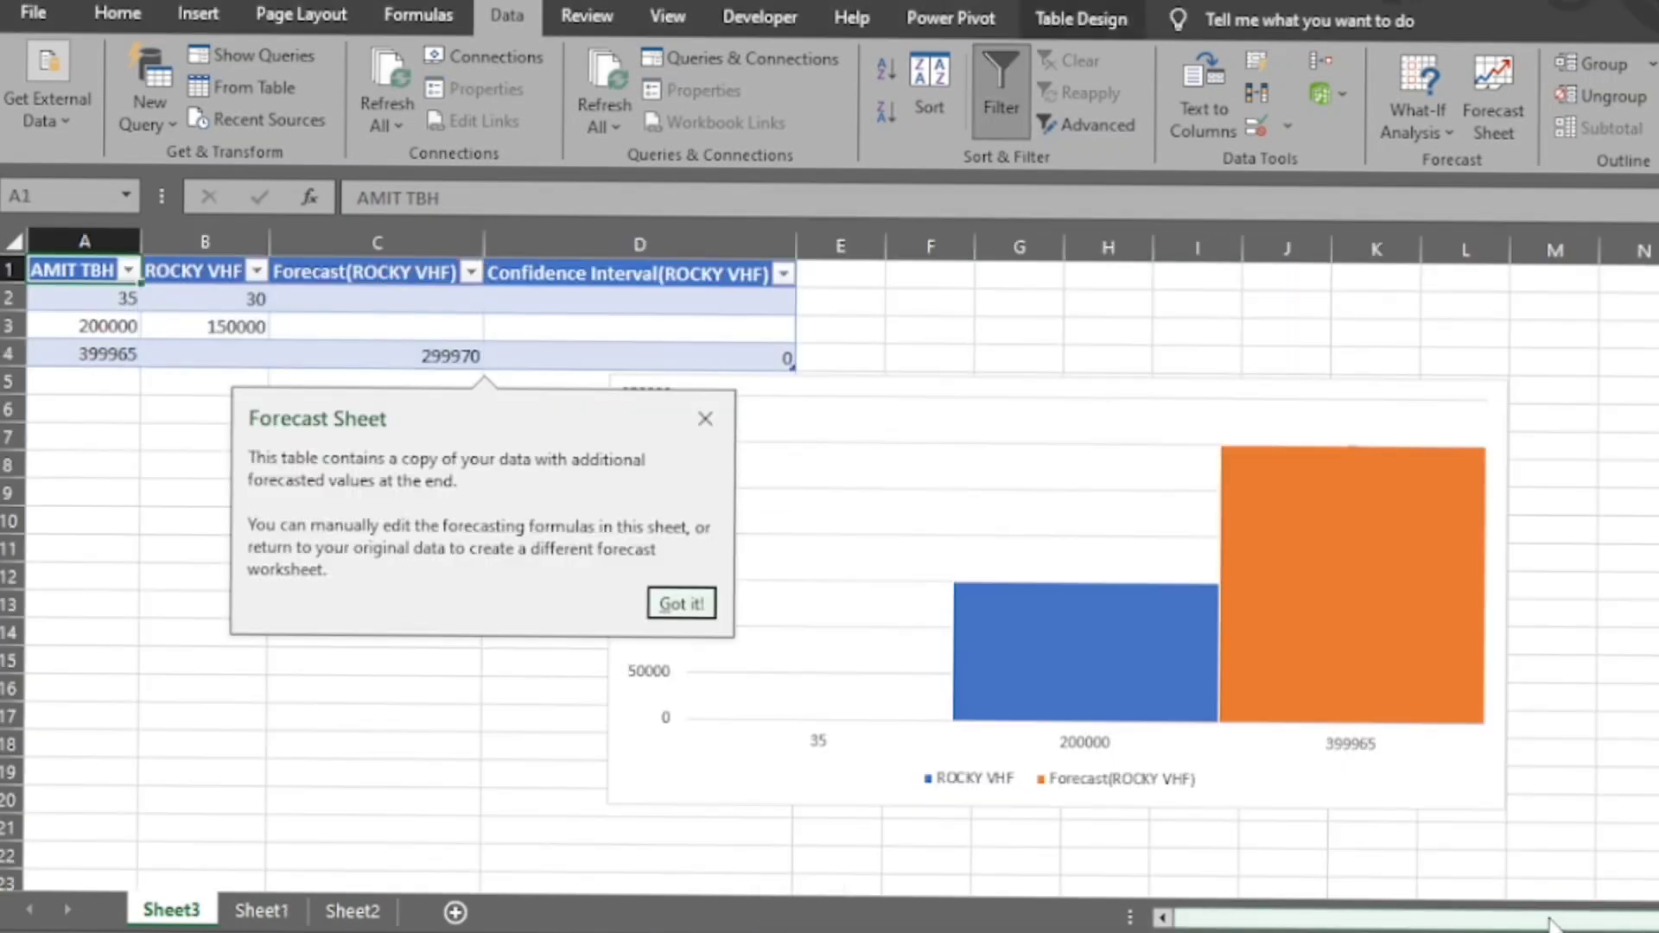
{"action": "left_click", "coordinate": [164, 654]}
{"action": "left_click", "coordinate": [754, 640]}
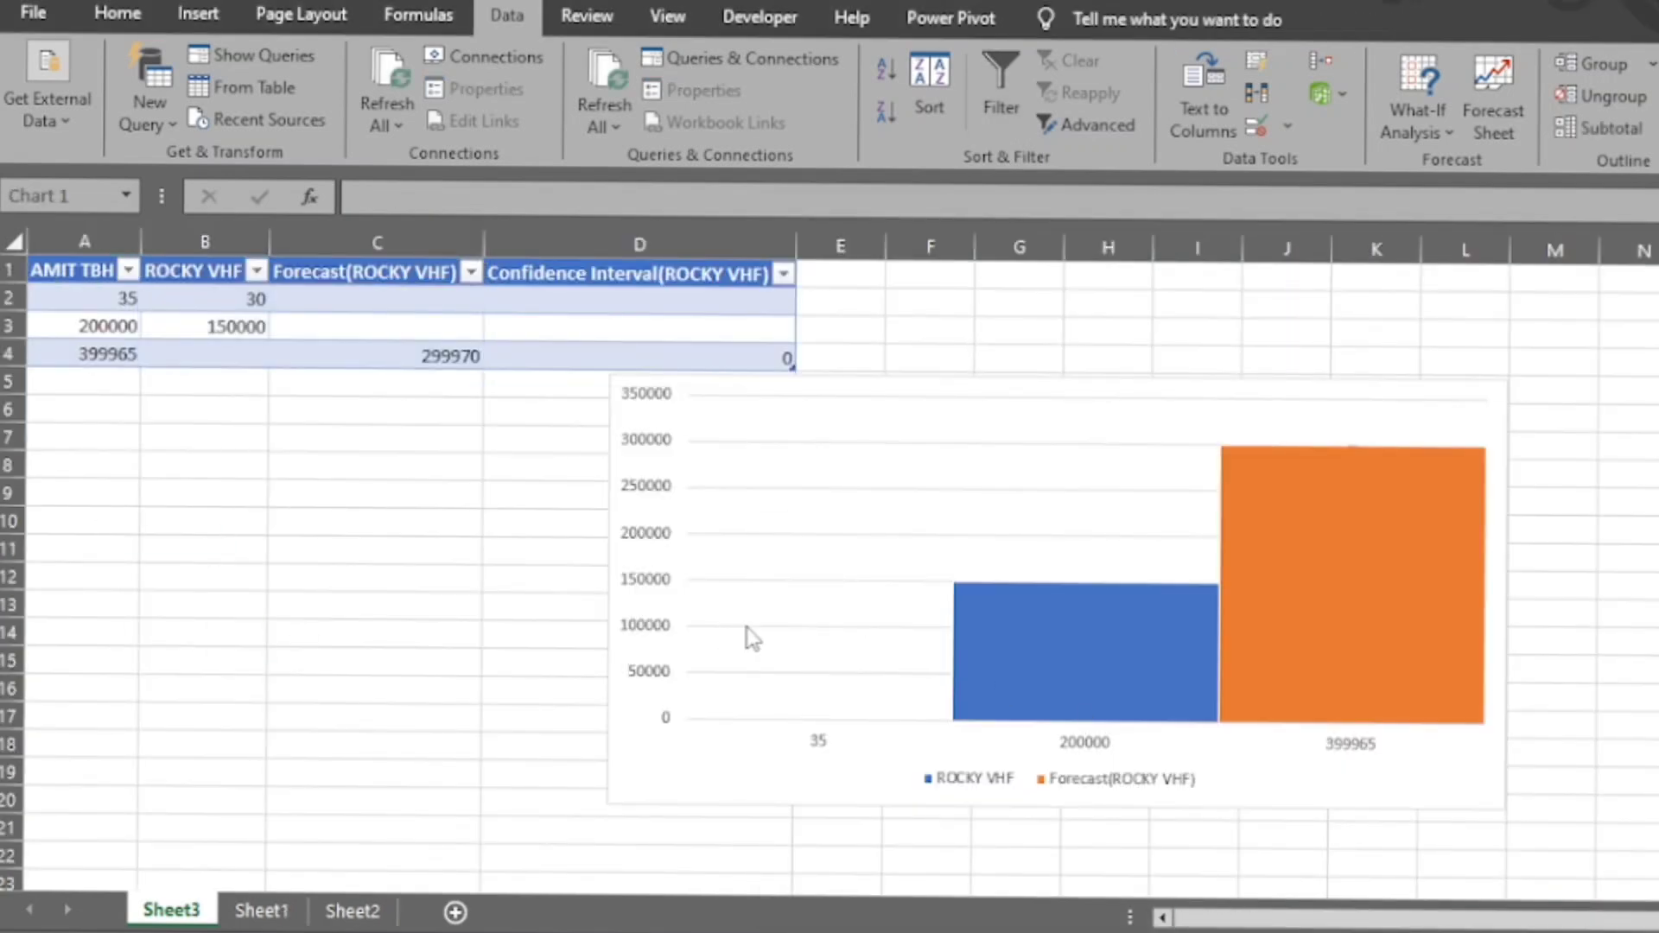
- Inspect the forecast value and the chart's historical data series, and return to Sheet1
{"action": "left_click", "coordinate": [410, 353]}
{"action": "left_click_drag", "start_coordinate": [409, 353], "coordinate": [719, 499]}
{"action": "left_click", "coordinate": [1082, 647]}
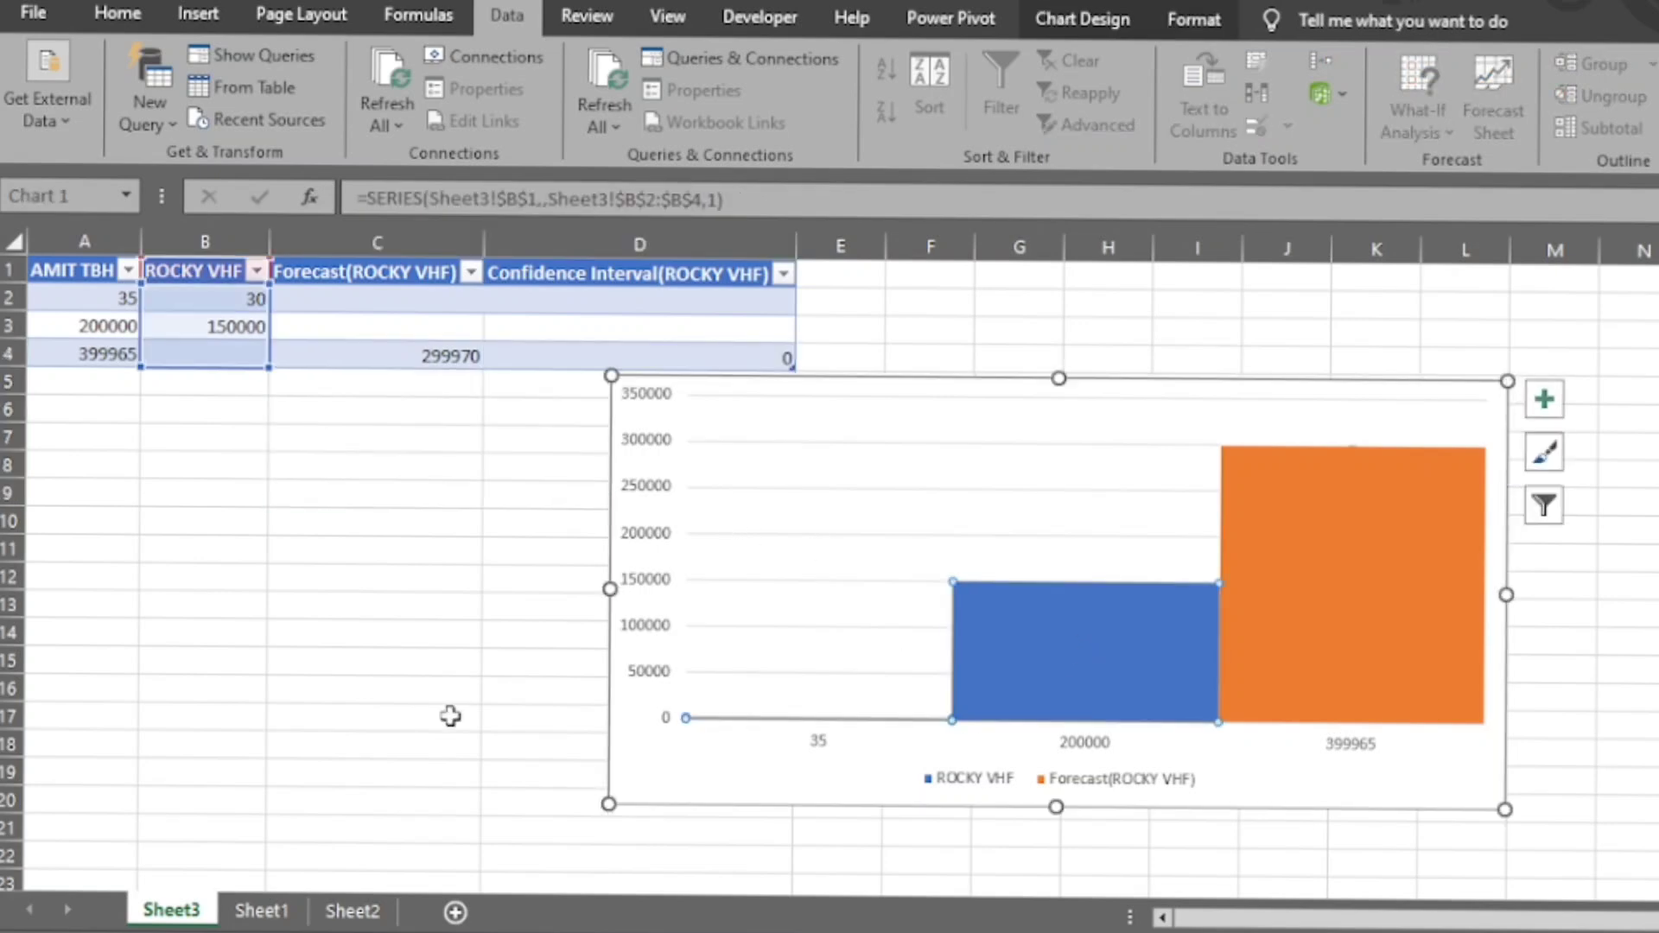
{"action": "left_click", "coordinate": [263, 911]}
{"action": "left_click", "coordinate": [722, 581]}
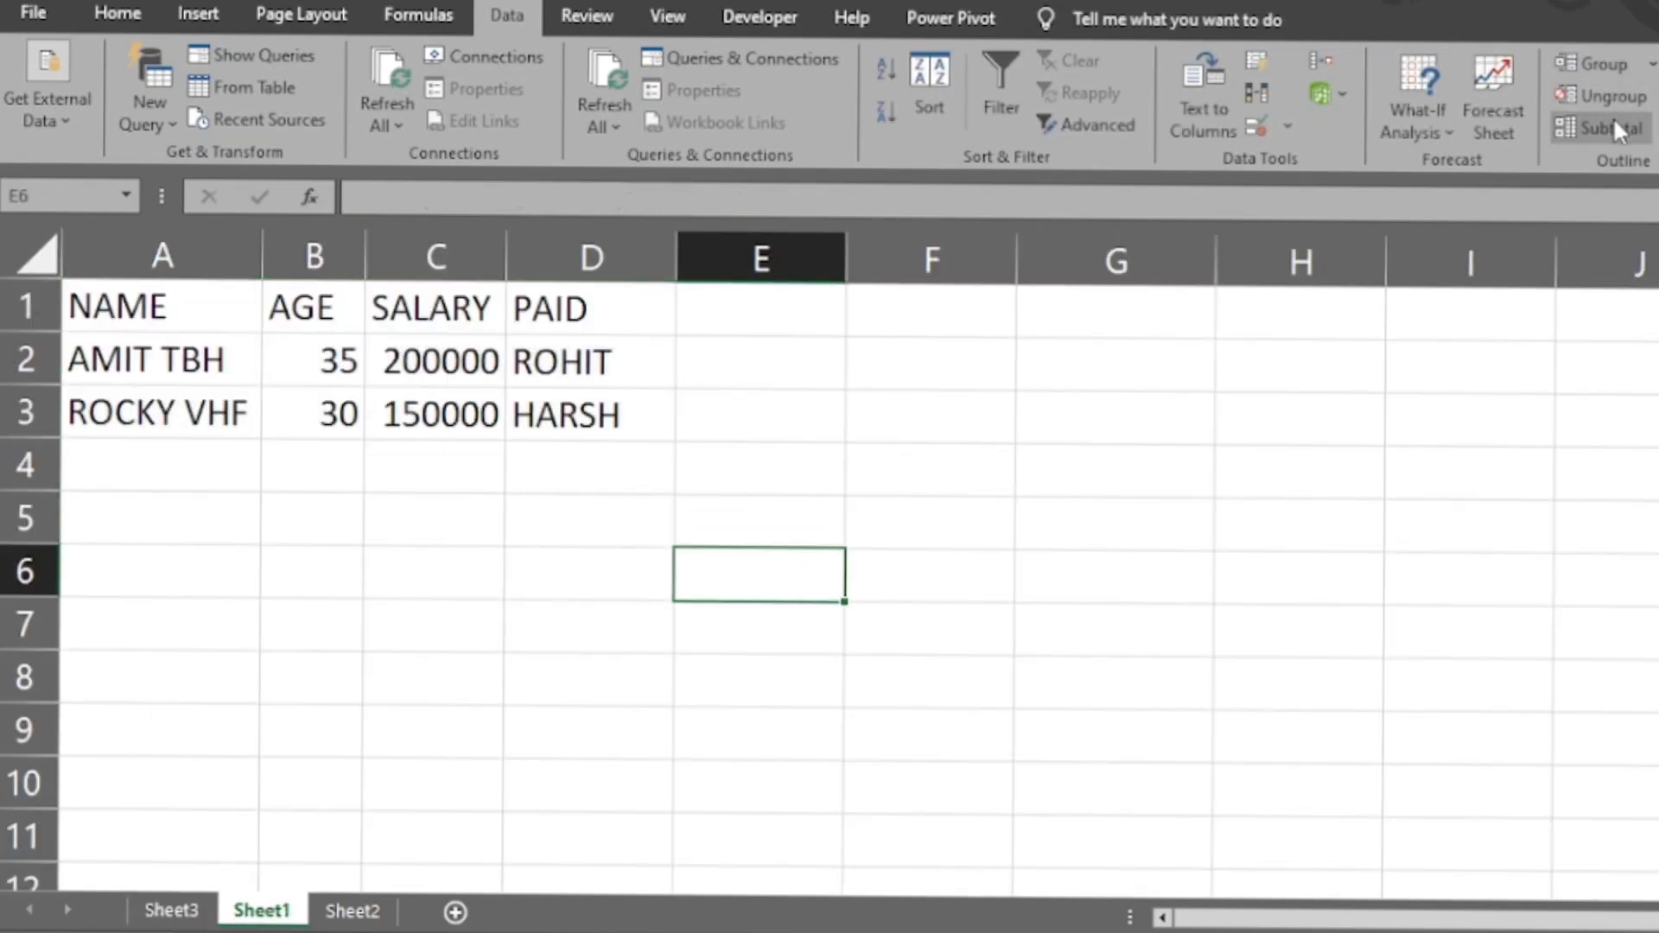
- Group columns B to D, covering AGE, SALARY and PAID, in an outline
{"action": "left_click", "coordinate": [977, 392]}
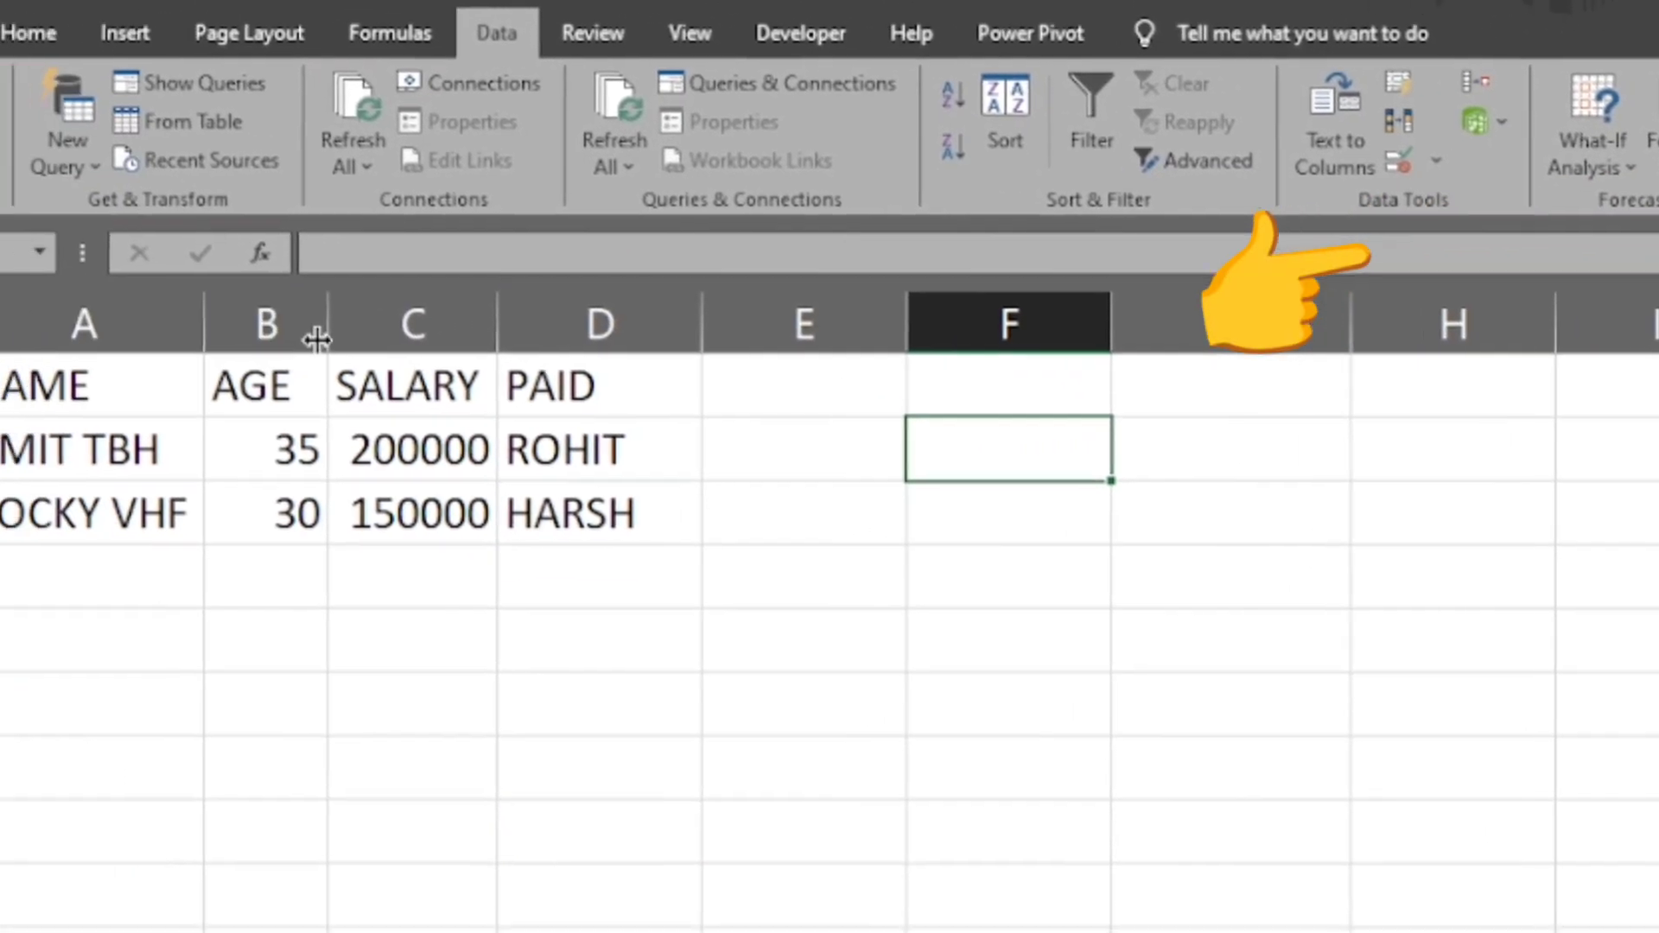
{"action": "left_click", "coordinate": [129, 336]}
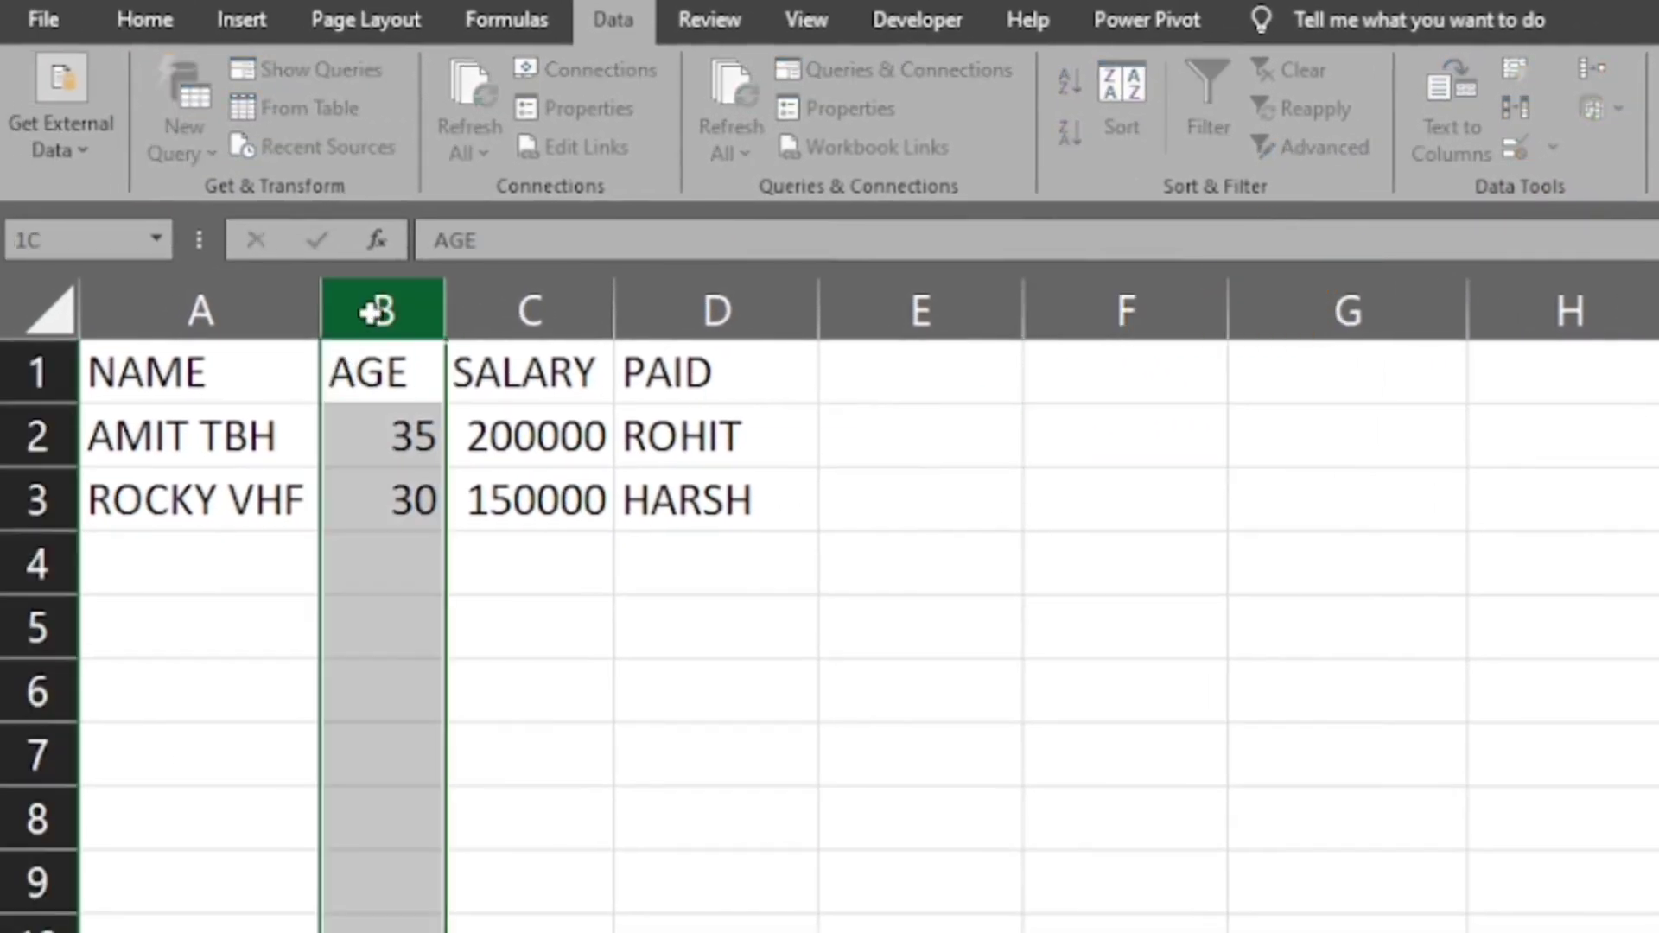
{"action": "left_click_drag", "start_coordinate": [373, 311], "coordinate": [624, 343]}
{"action": "key", "text": "shift+alt+Right"}
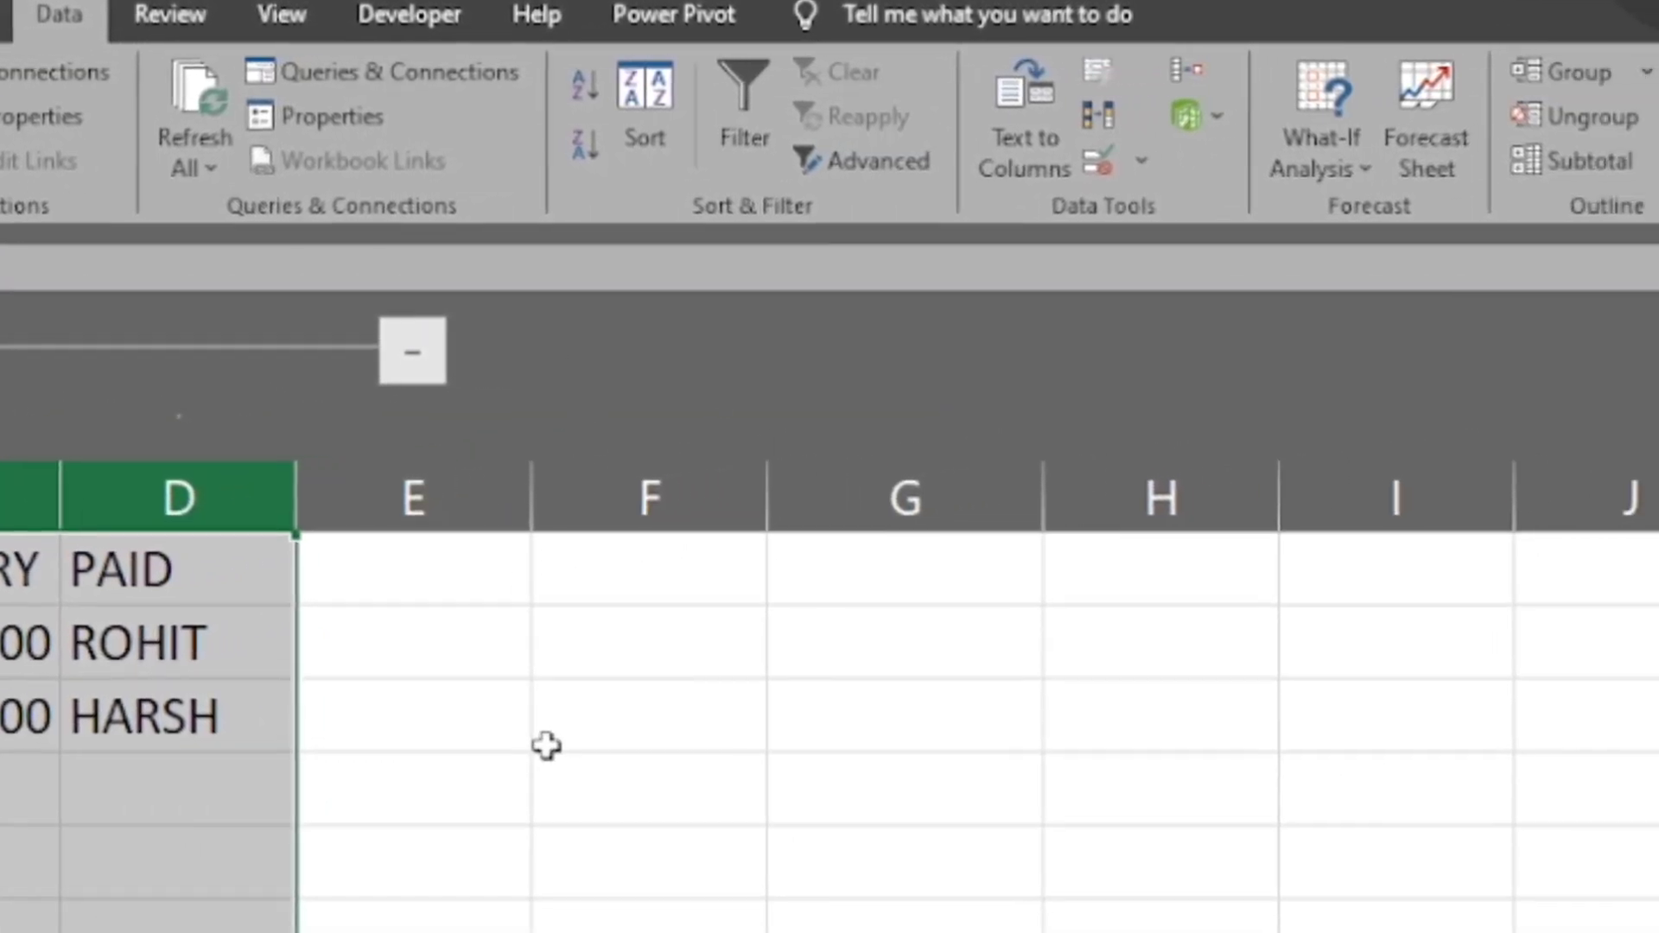
{"action": "left_click", "coordinate": [546, 745]}
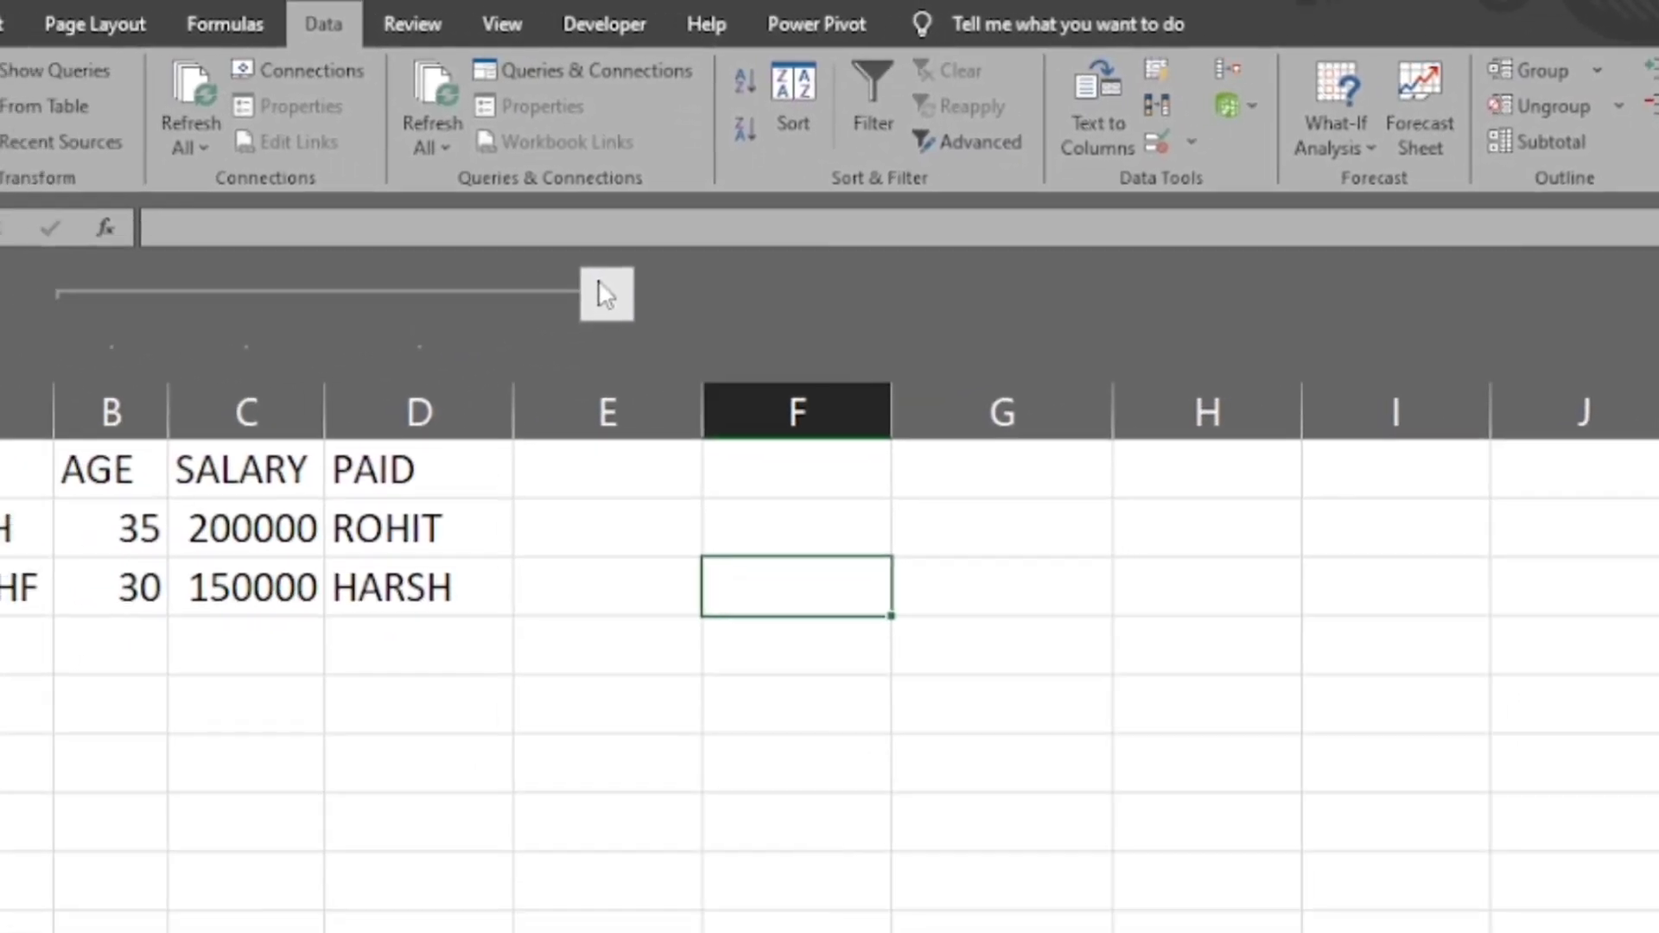
- Collapse and expand the grouped columns B to D twice
{"action": "left_click", "coordinate": [605, 293]}
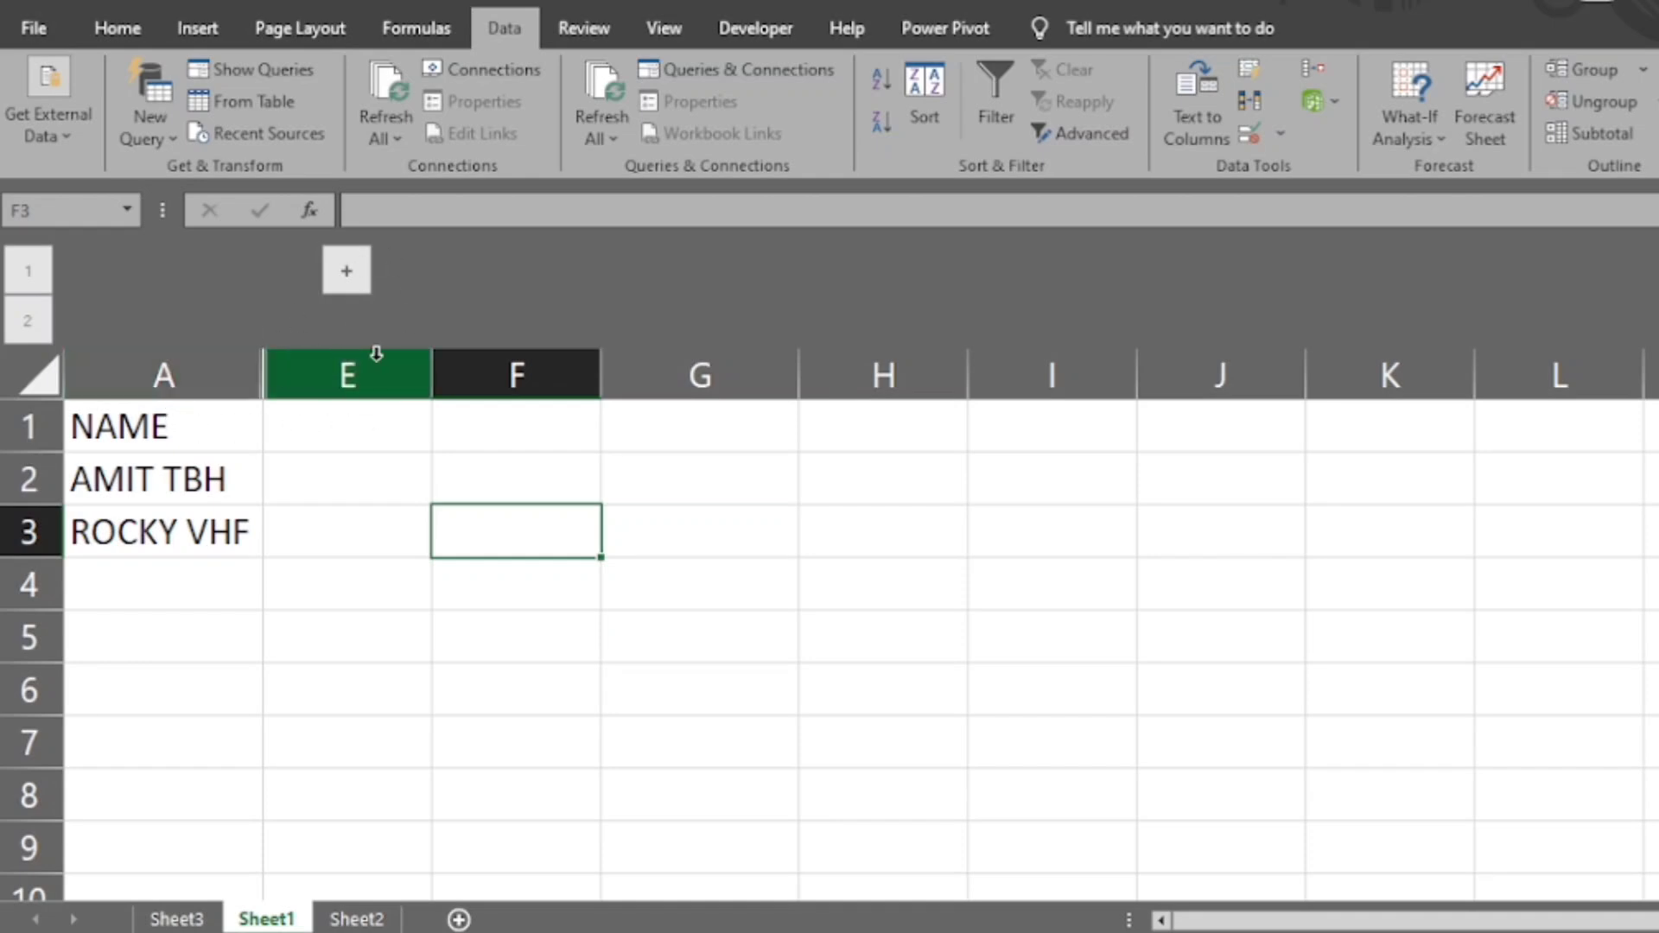
{"action": "left_click", "coordinate": [345, 270]}
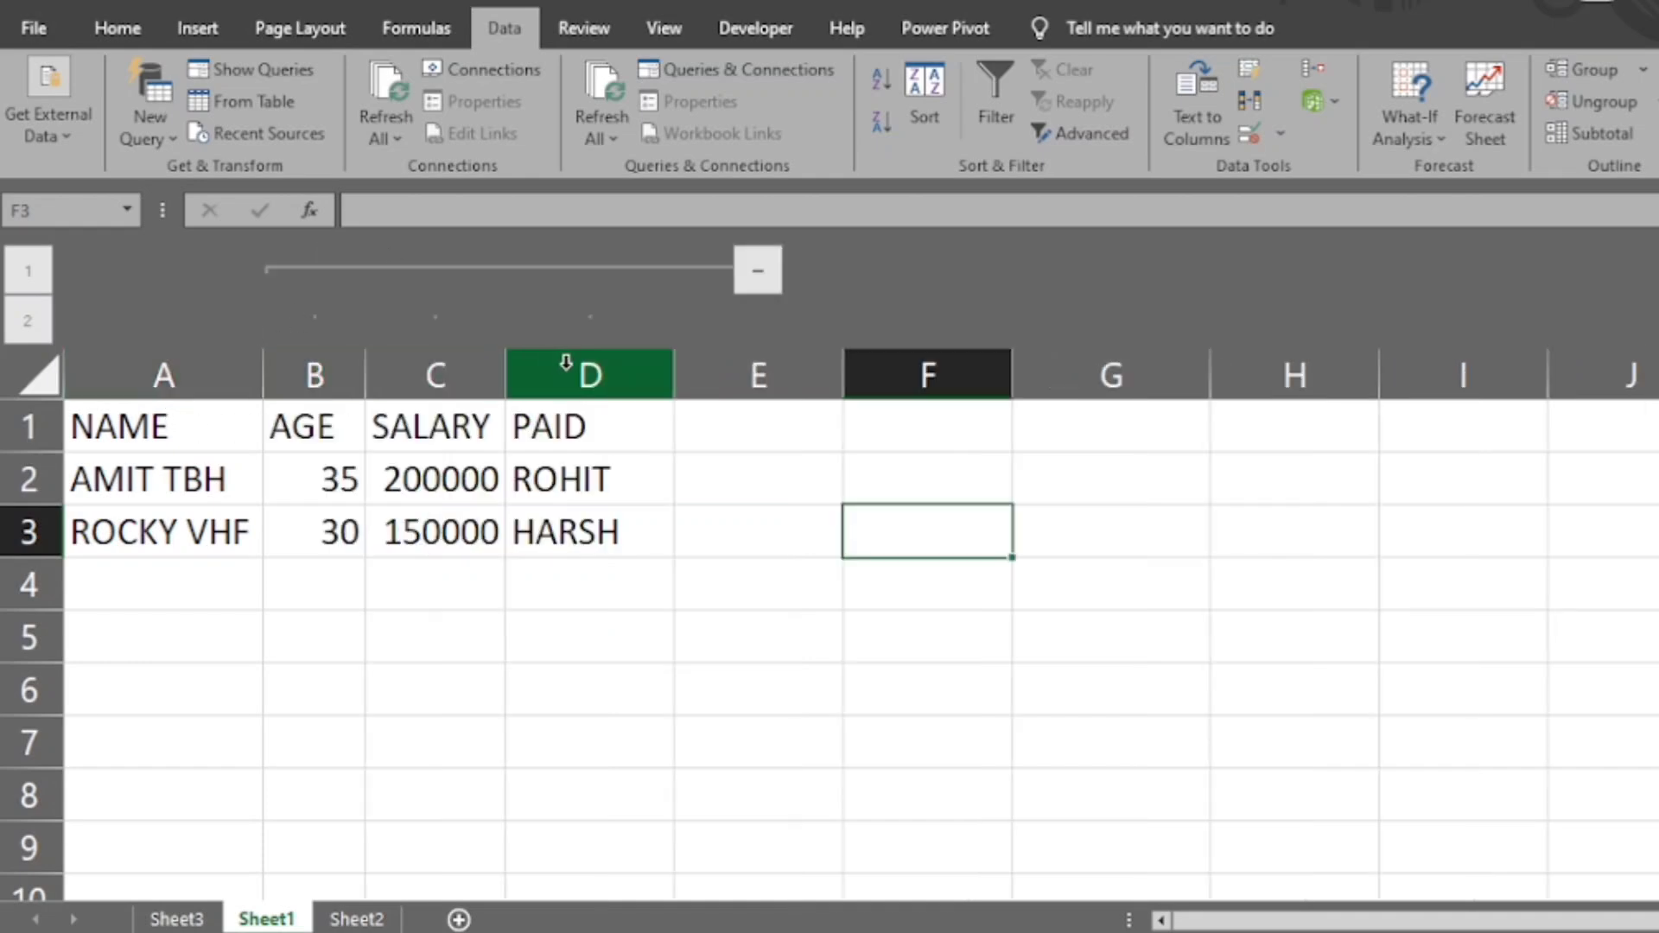
{"action": "left_click", "coordinate": [759, 271]}
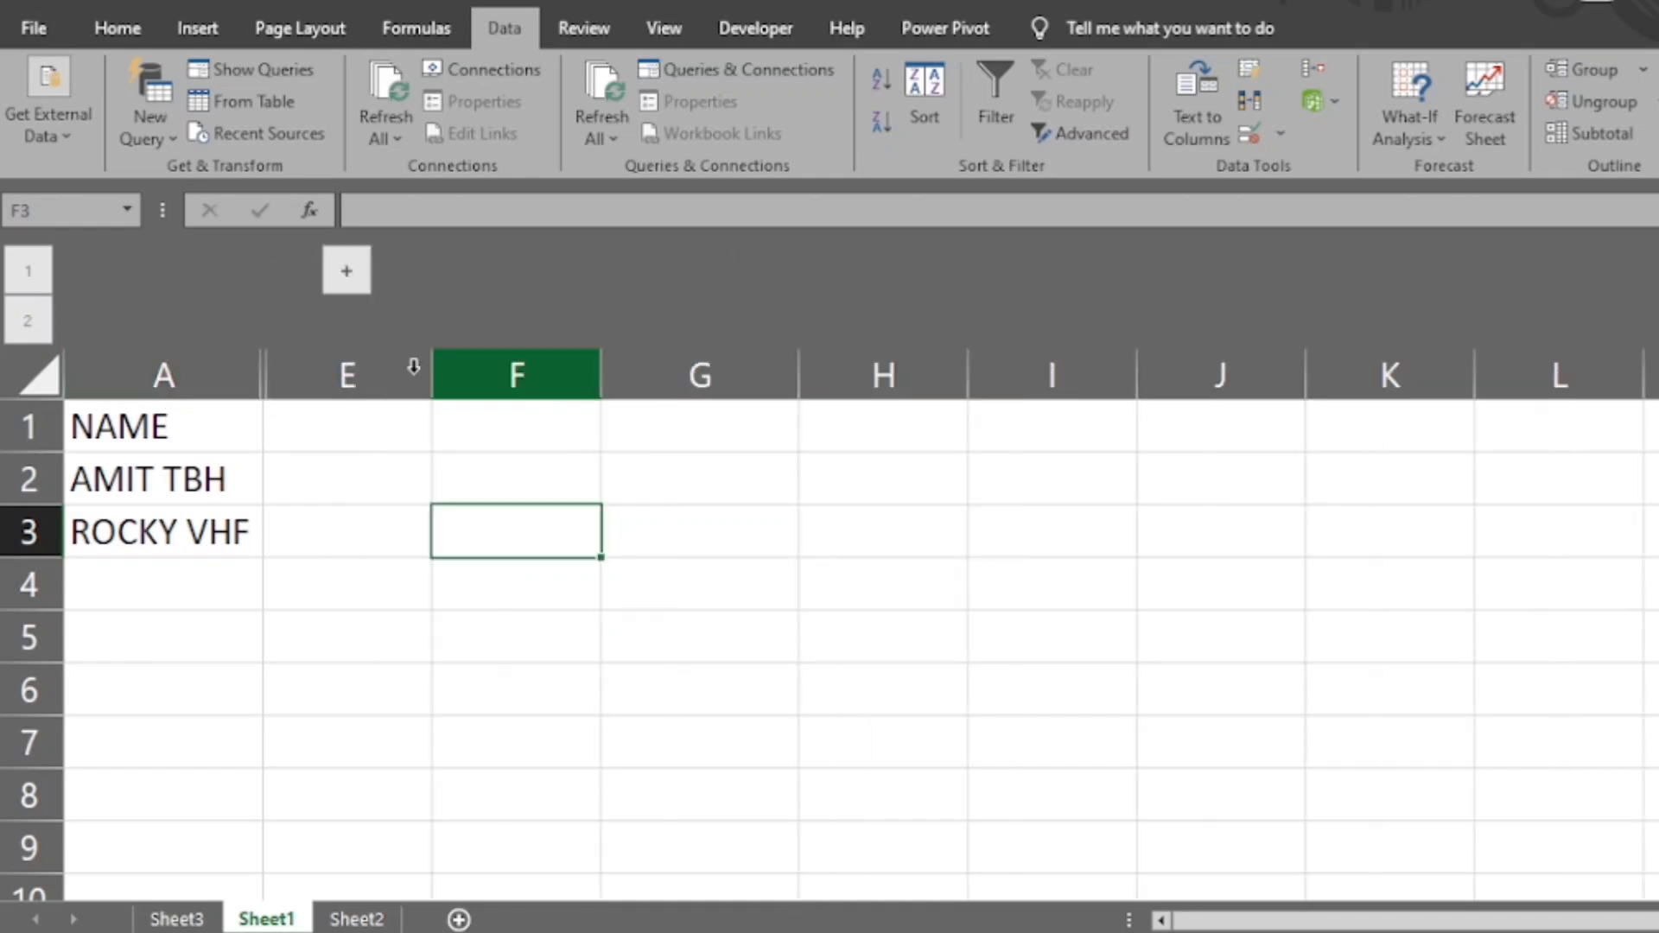
{"action": "left_click", "coordinate": [347, 403]}
{"action": "left_click", "coordinate": [345, 274]}
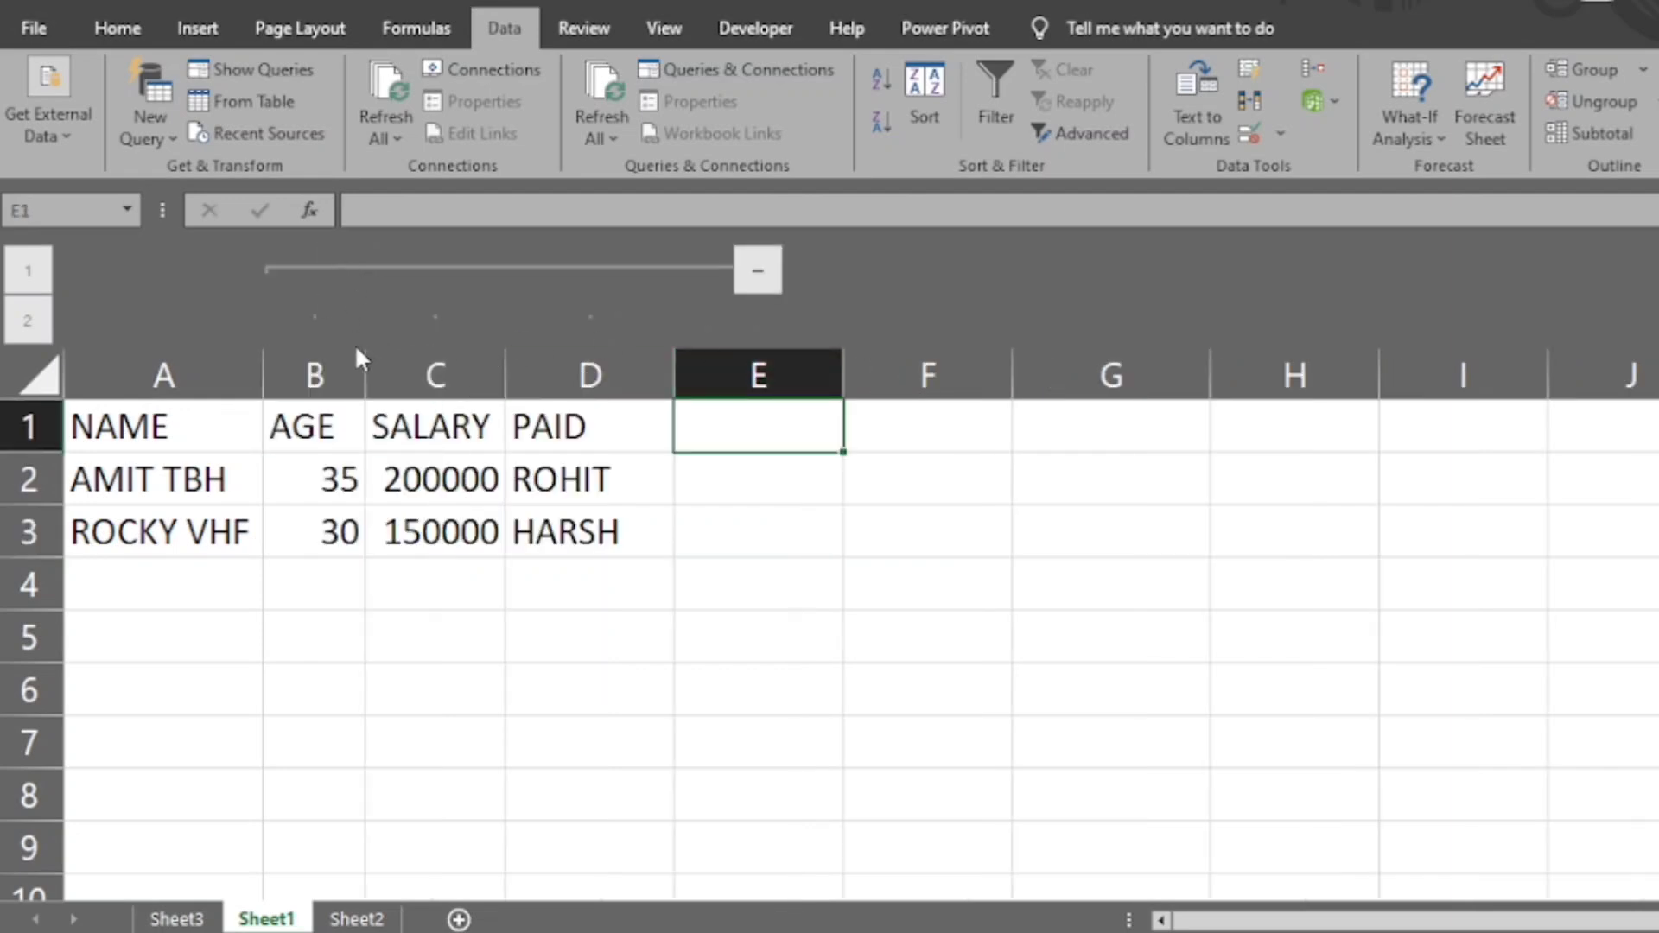
- Ungroup columns B to D
{"action": "left_click", "coordinate": [315, 375]}
{"action": "left_click_drag", "start_coordinate": [315, 375], "coordinate": [574, 371]}
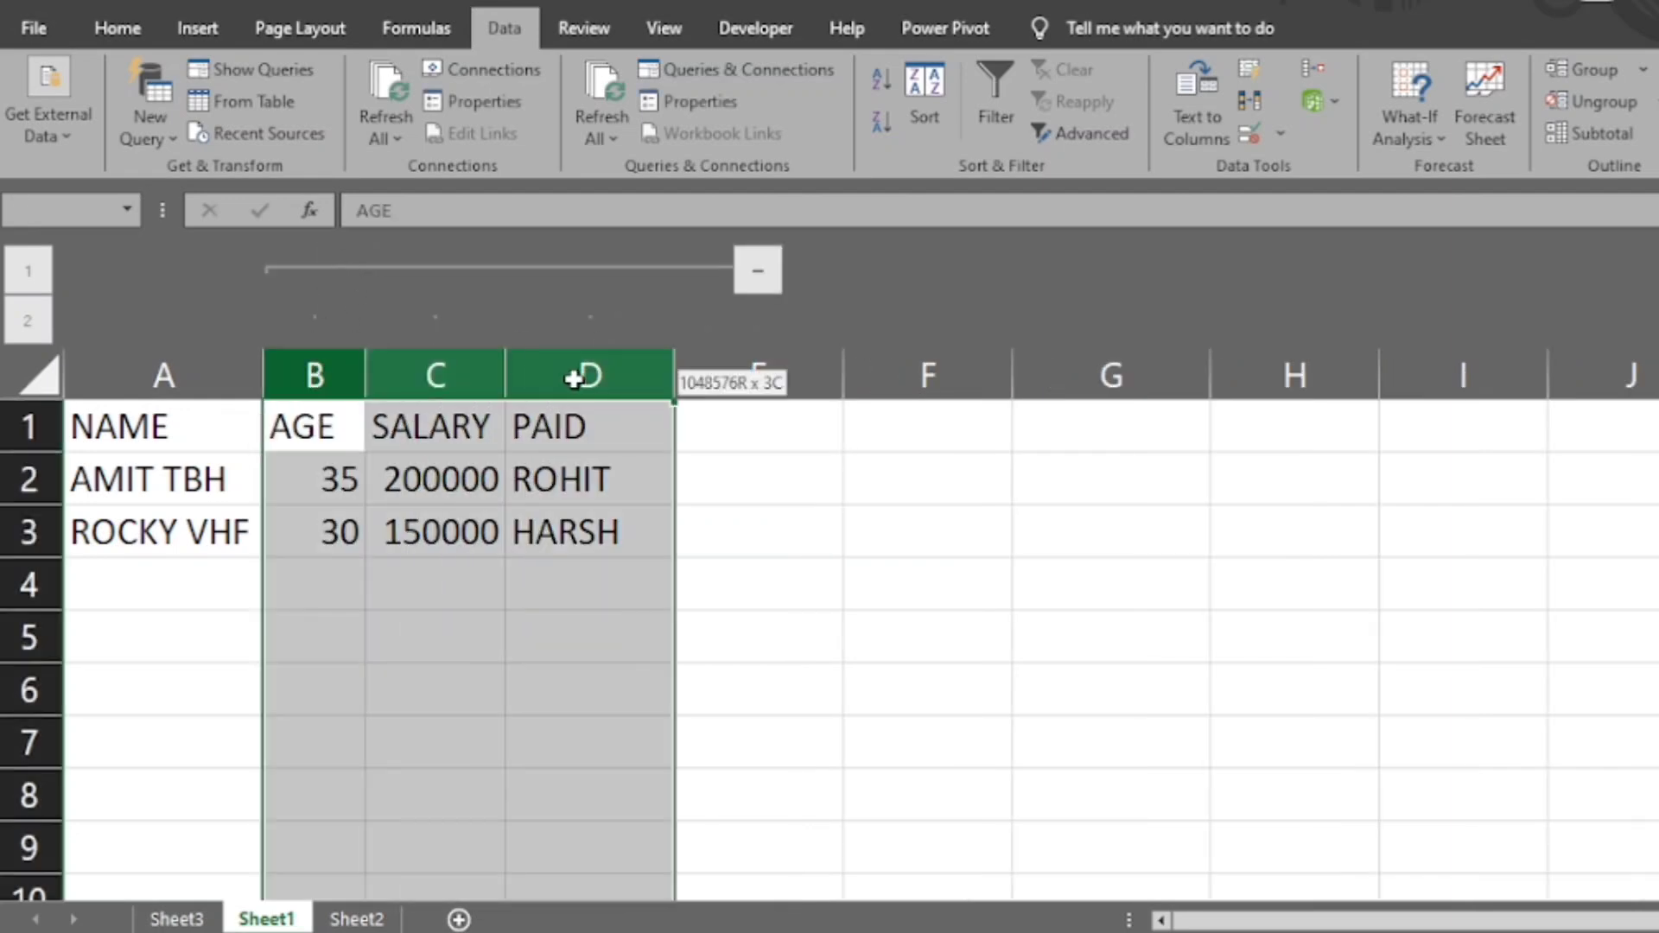
{"action": "left_click", "coordinate": [1600, 96]}
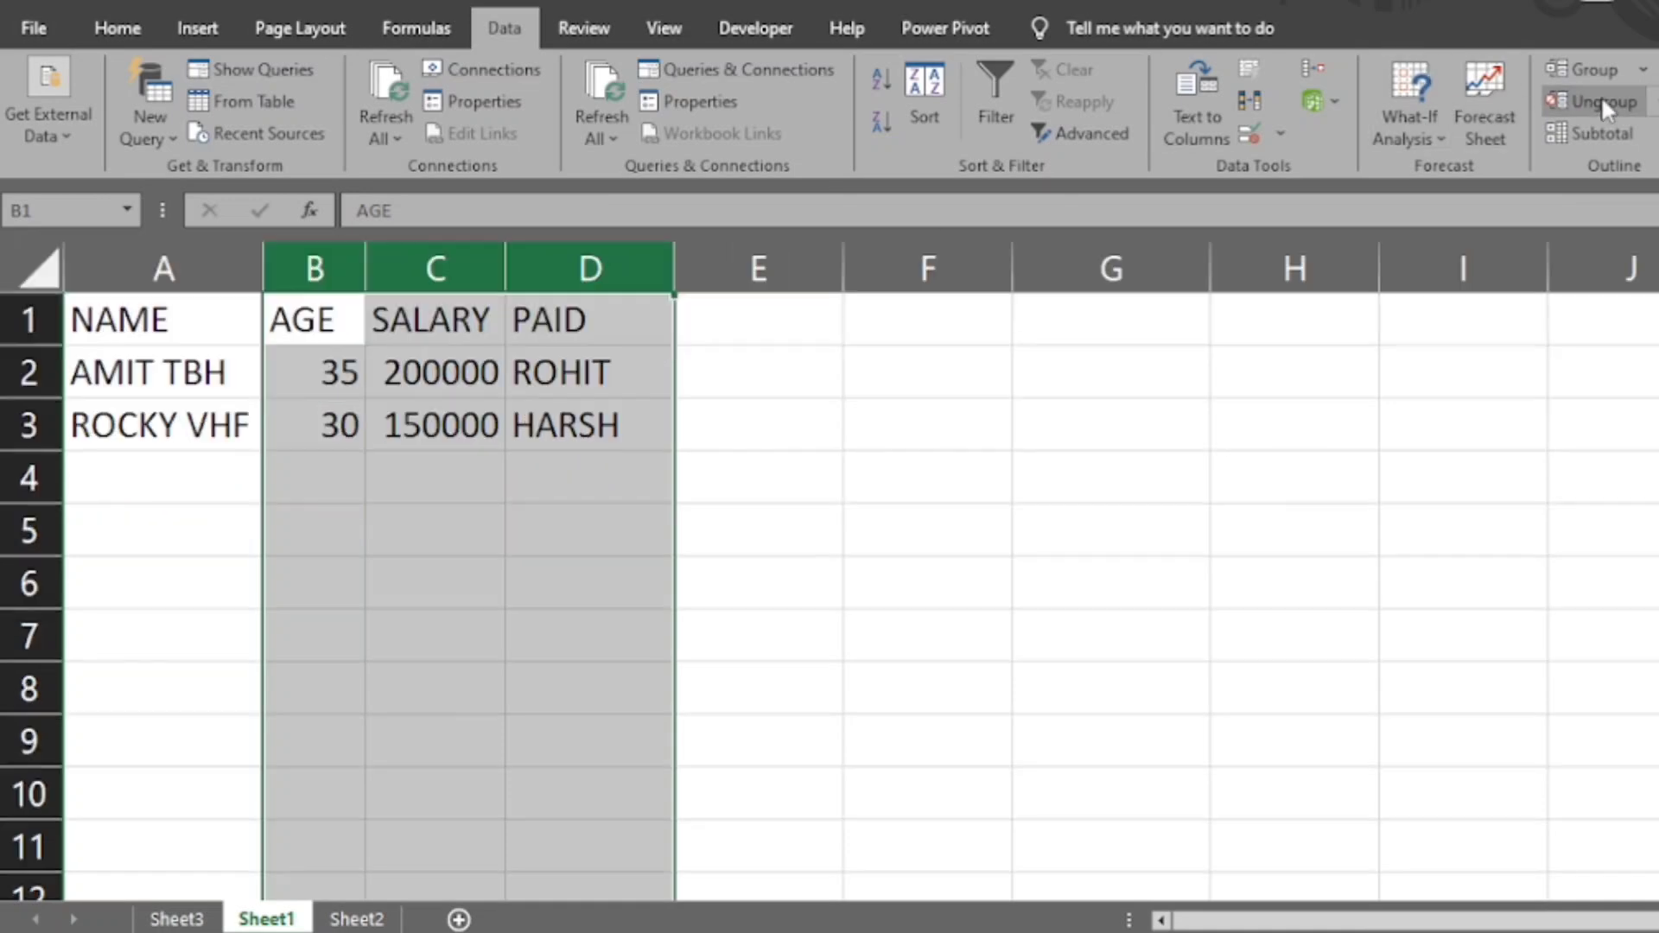
{"action": "left_click", "coordinate": [834, 259]}
{"action": "left_click", "coordinate": [357, 406]}
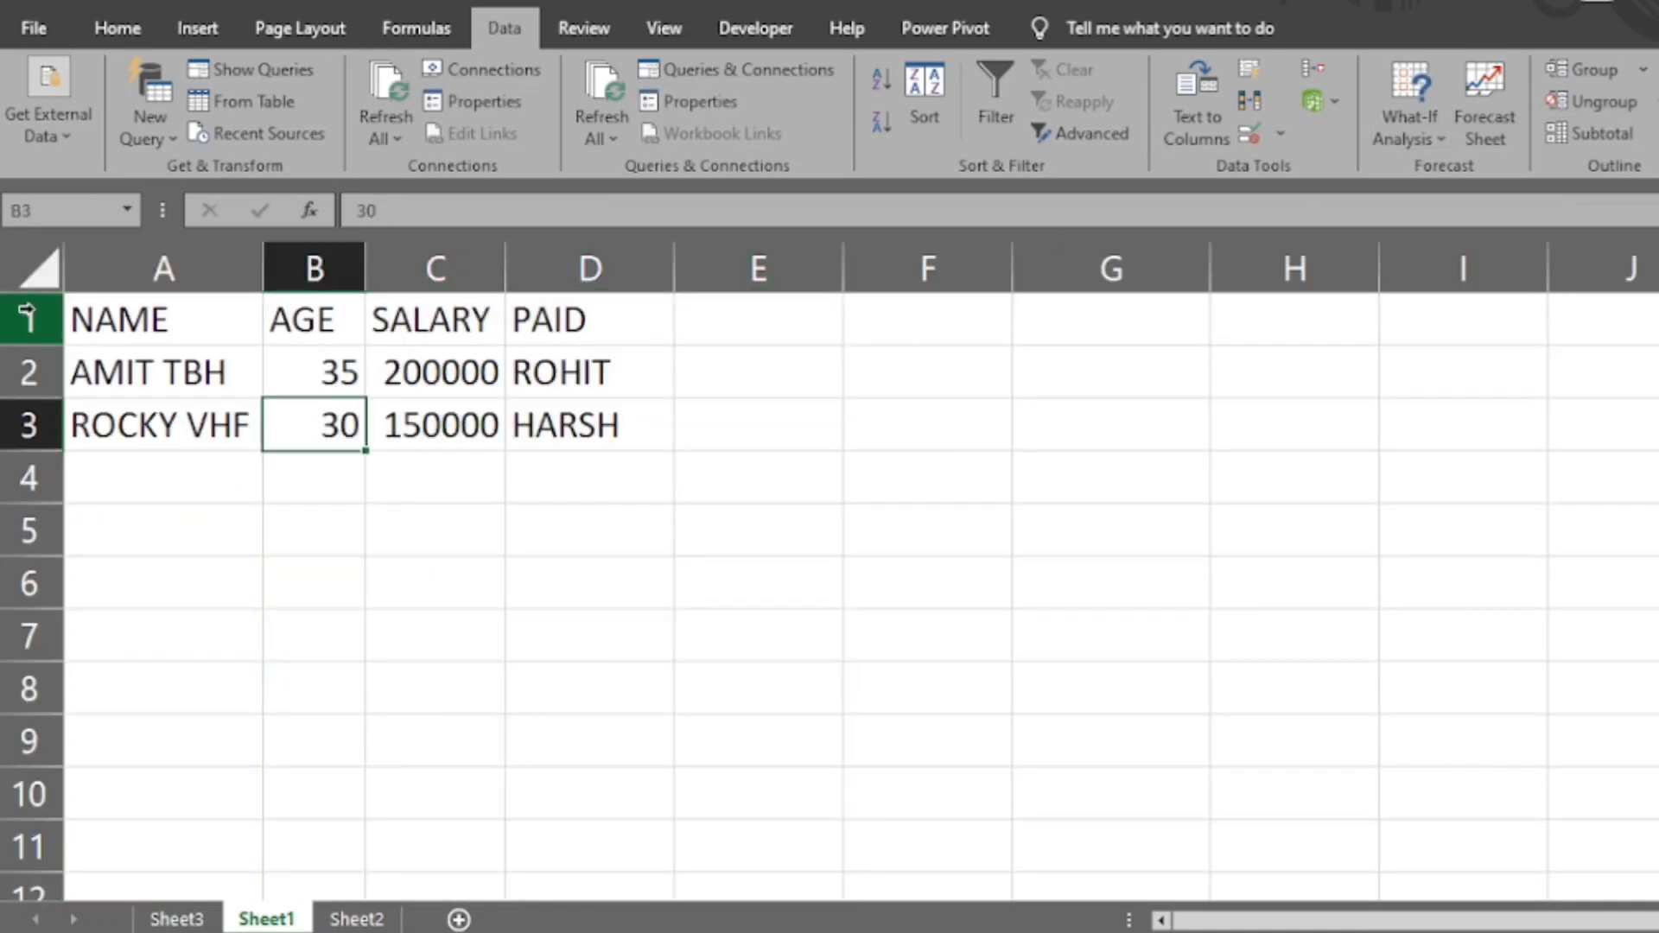
- Group rows 1 to 3 in an outline, and collapse and expand the group
{"action": "left_click_drag", "start_coordinate": [28, 319], "coordinate": [28, 424]}
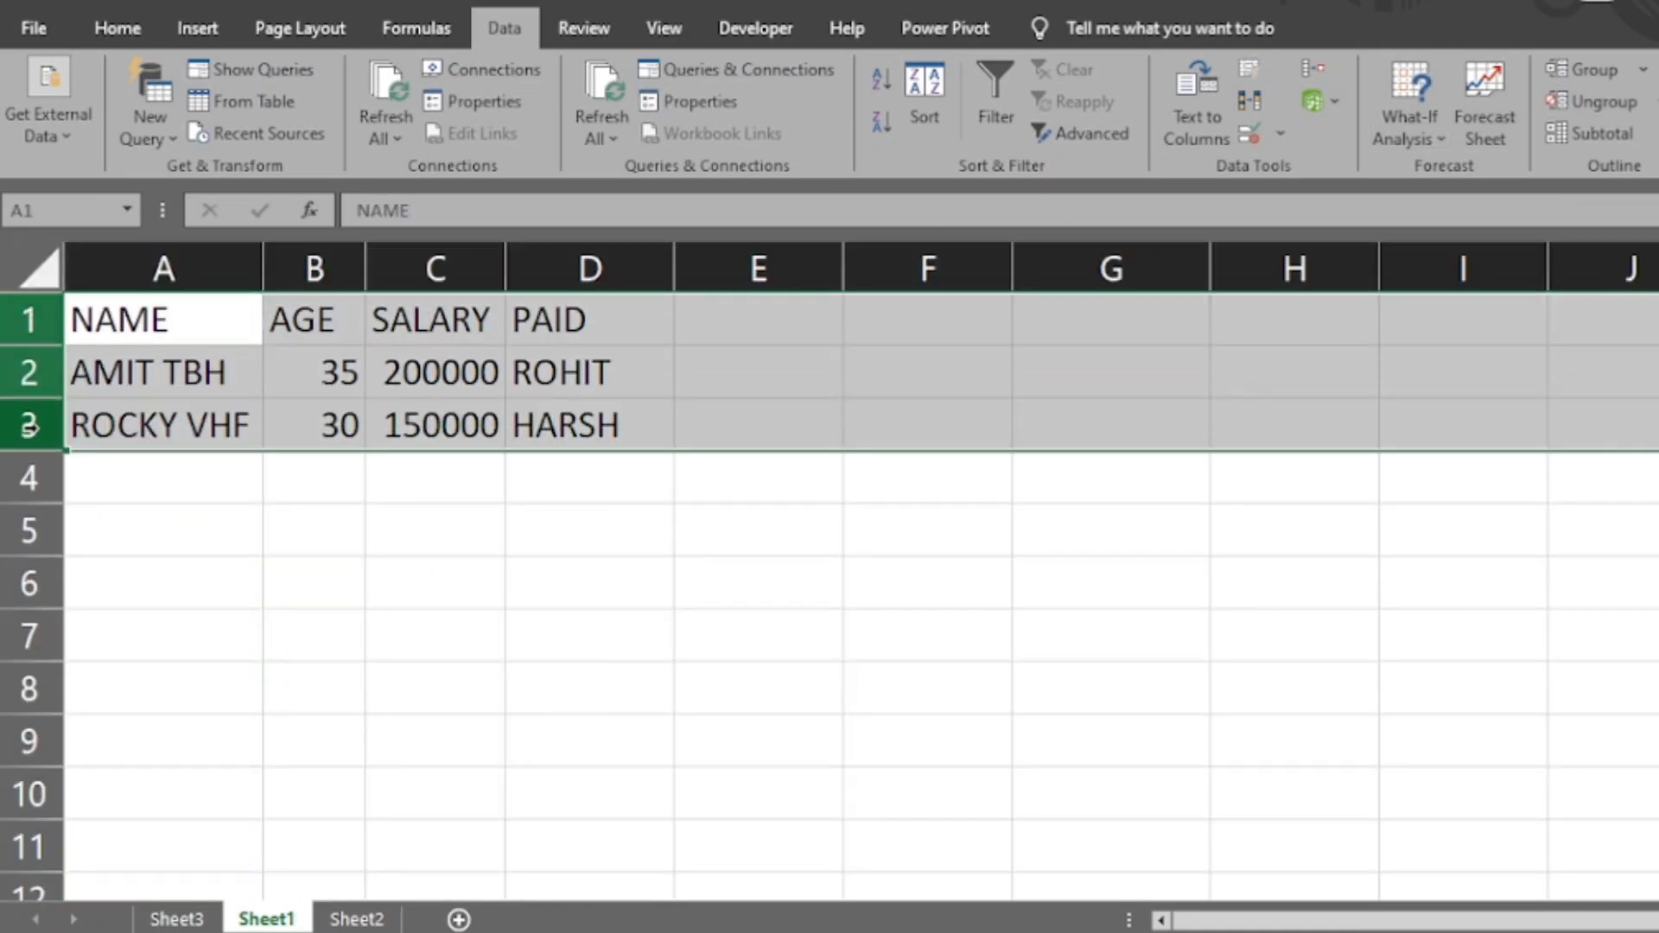
{"action": "left_click", "coordinate": [1578, 78]}
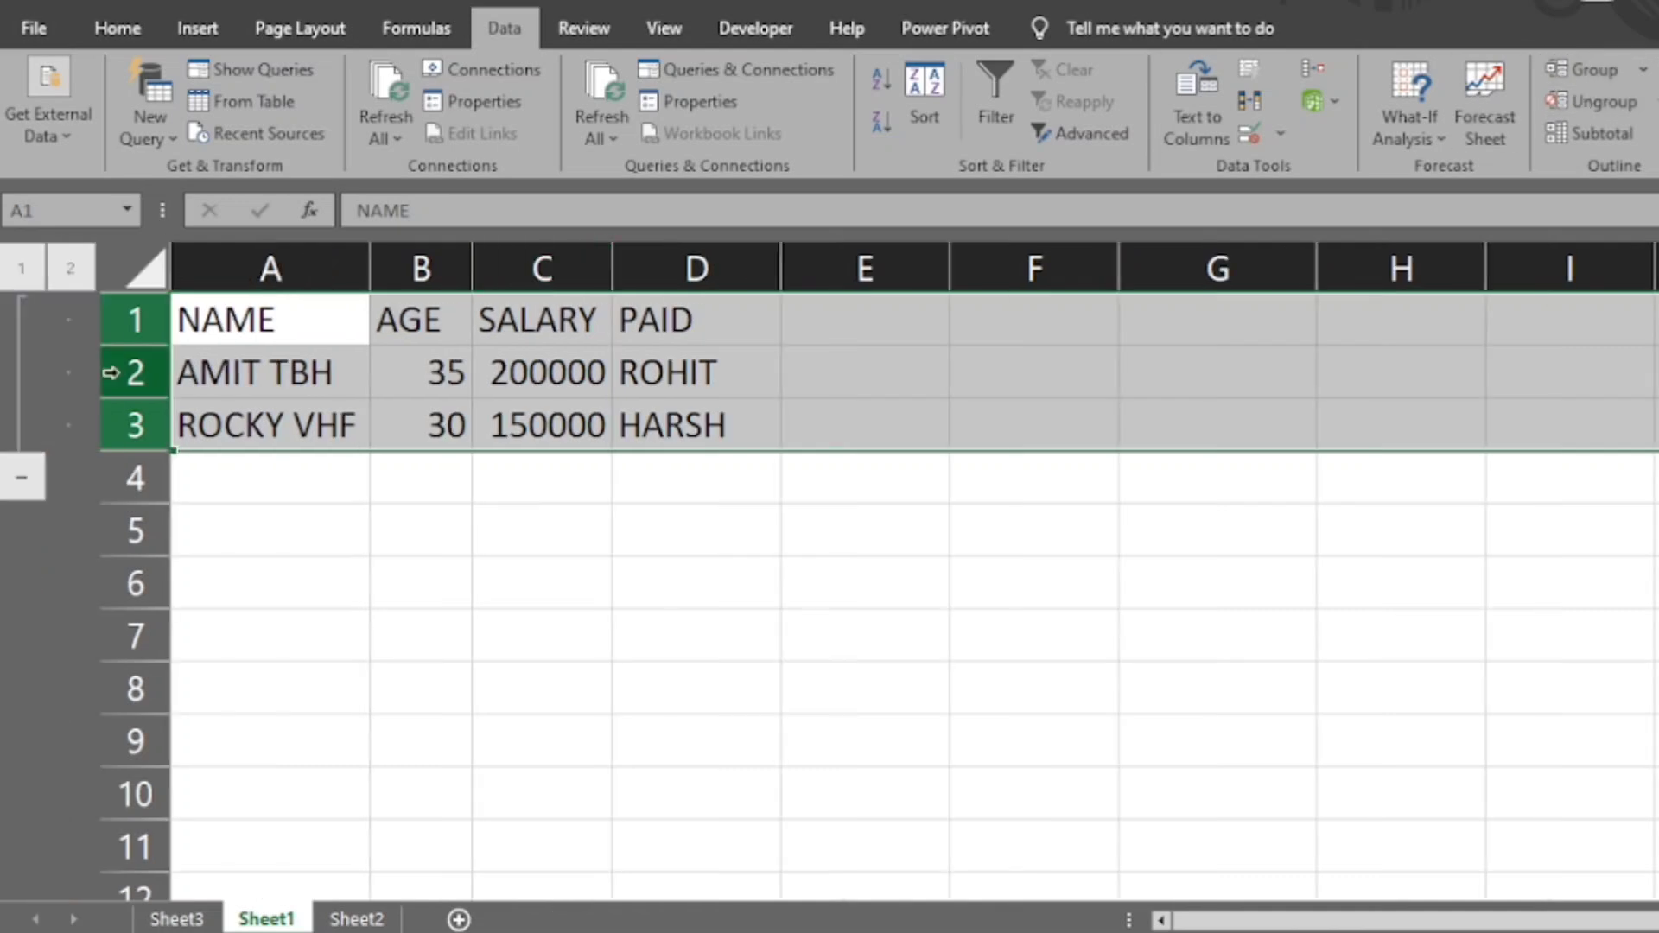
{"action": "left_click", "coordinate": [19, 488]}
{"action": "left_click", "coordinate": [22, 322]}
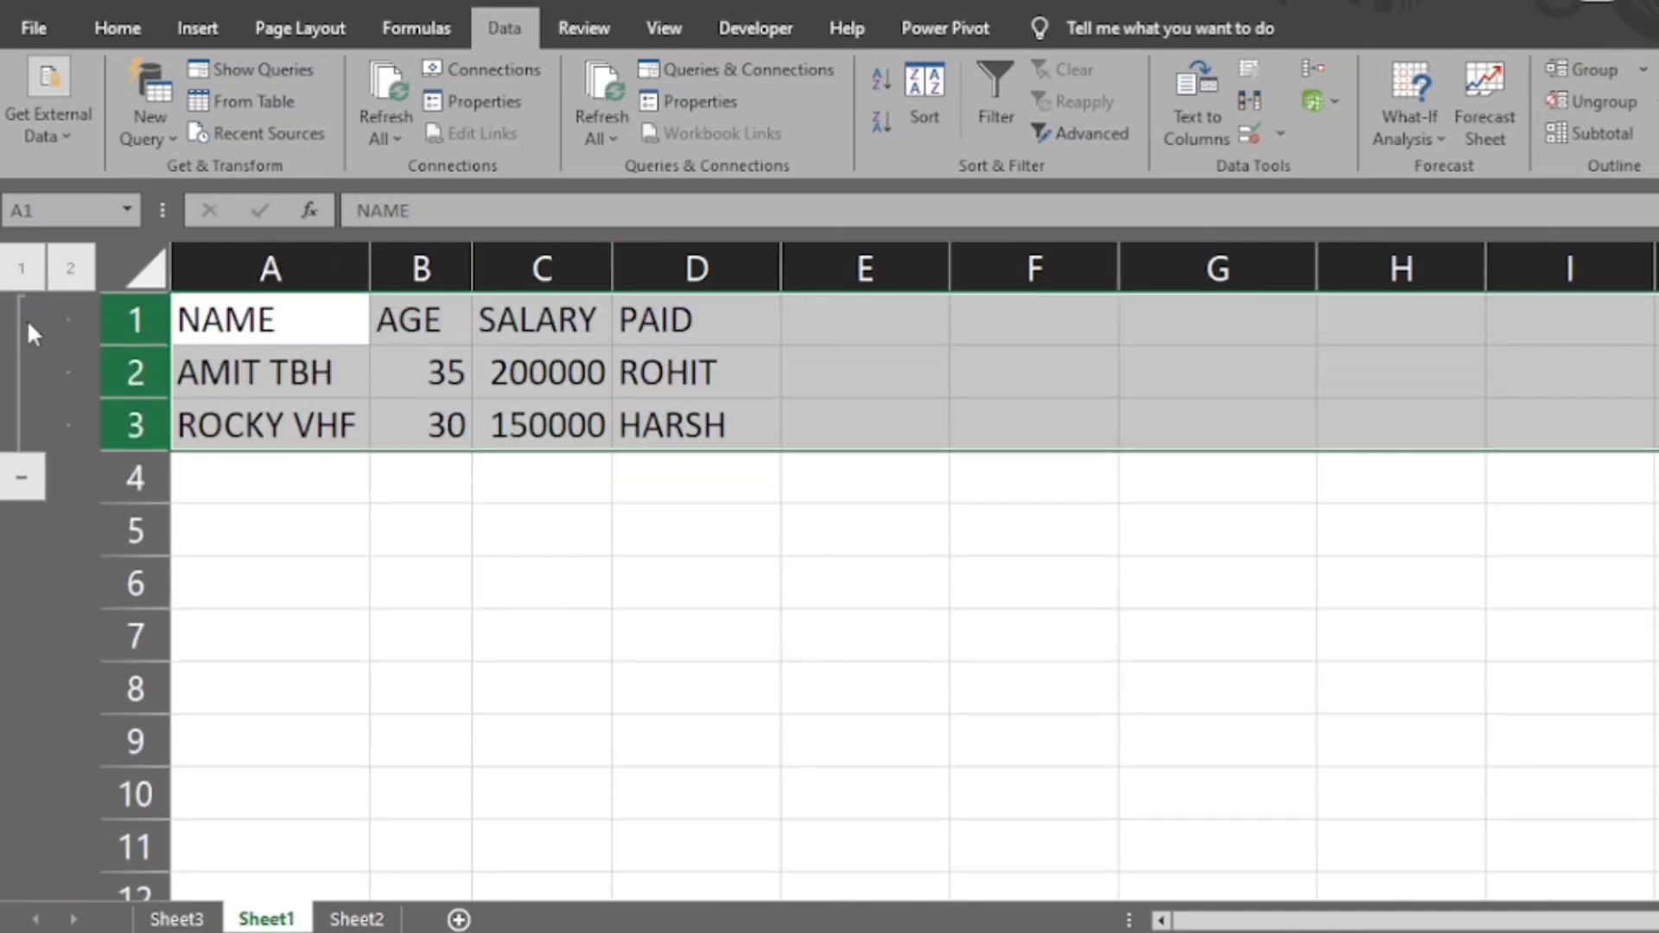
- Ungroup rows 1 to 3
{"action": "left_click", "coordinate": [1607, 104]}
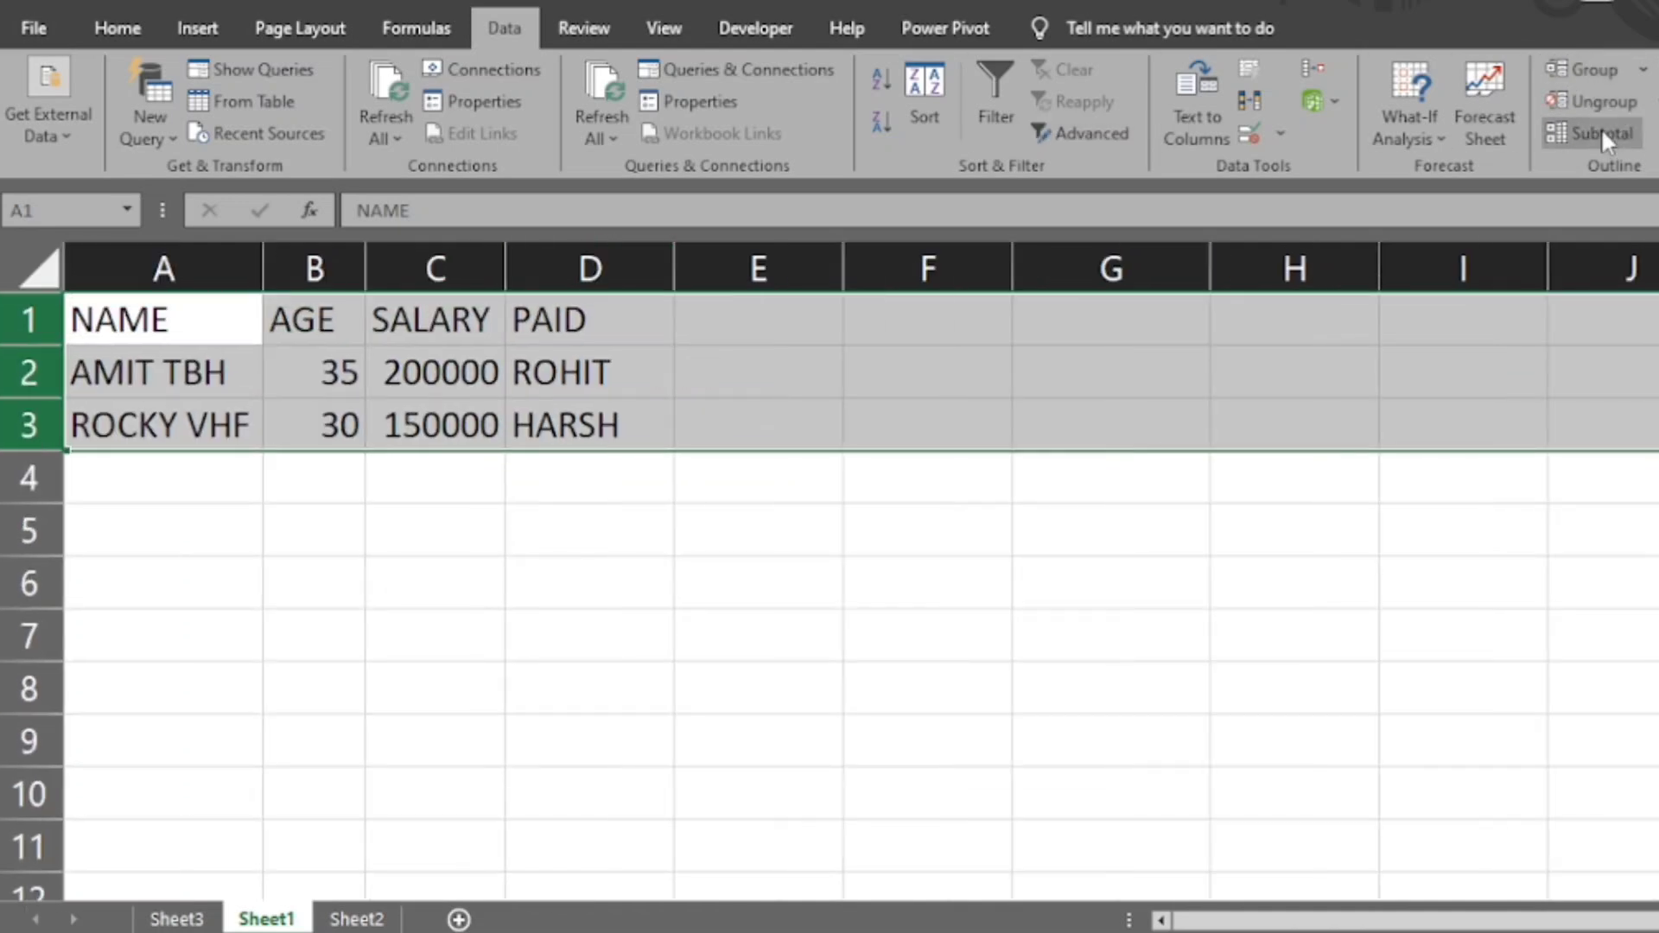
{"action": "left_click", "coordinate": [685, 548]}
- Add subtotals to cells A1:D4, including the header row, that count SALARY at each change in NAME
{"action": "left_click_drag", "start_coordinate": [164, 372], "coordinate": [555, 463]}
{"action": "left_click", "coordinate": [1555, 145]}
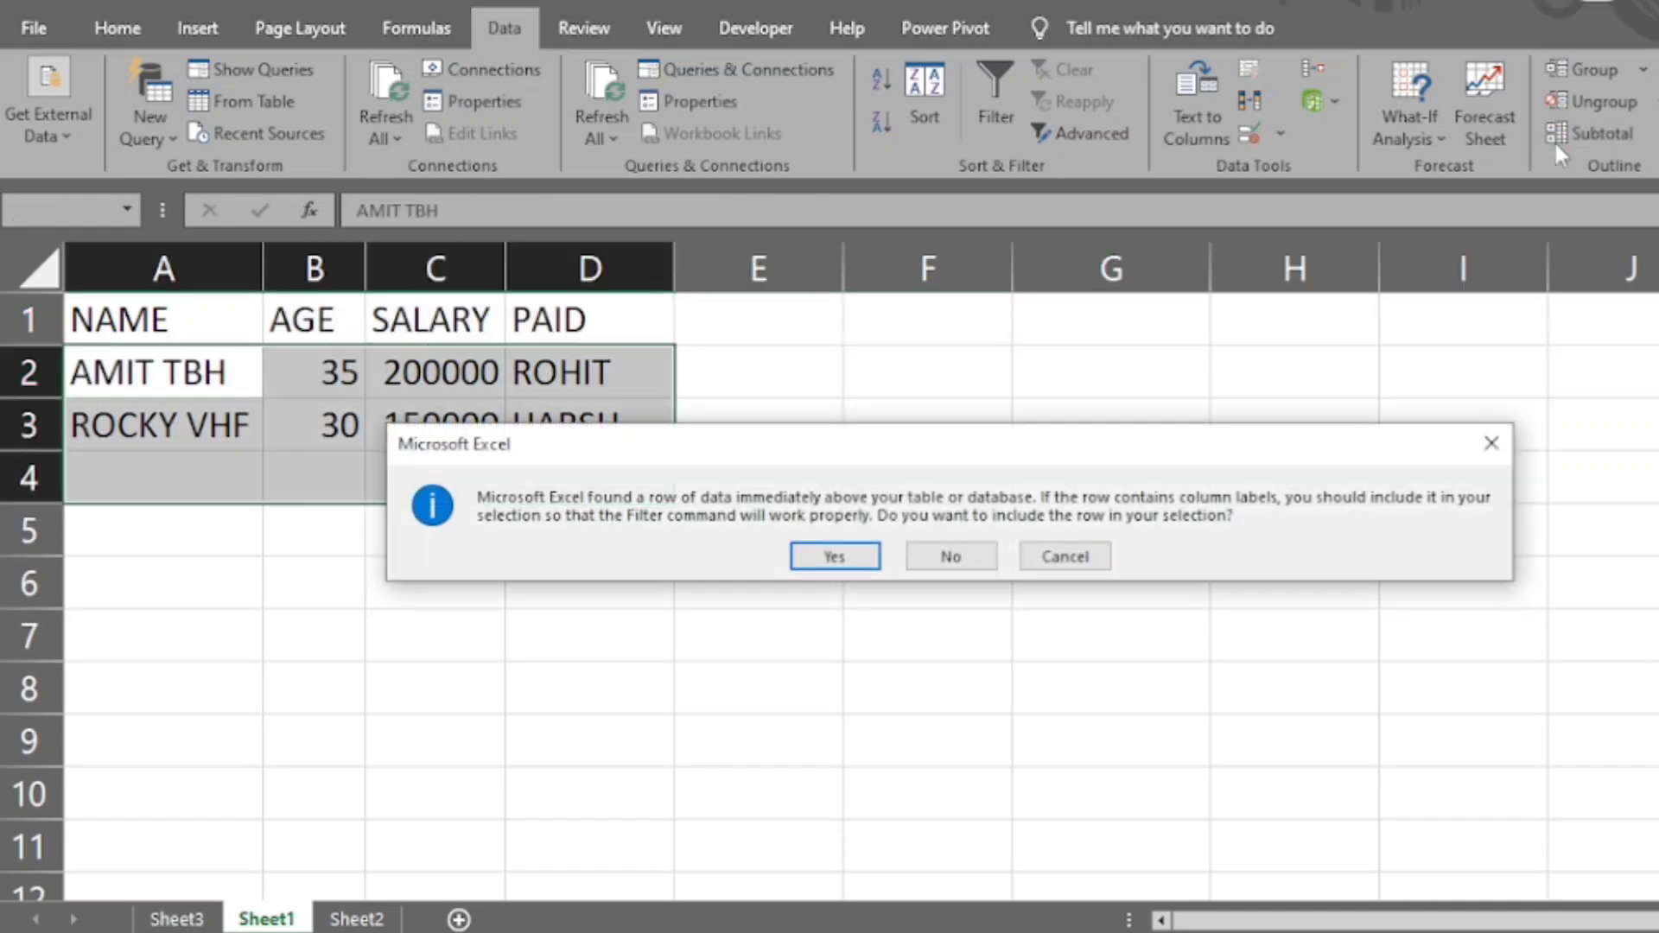
{"action": "left_click", "coordinate": [842, 559]}
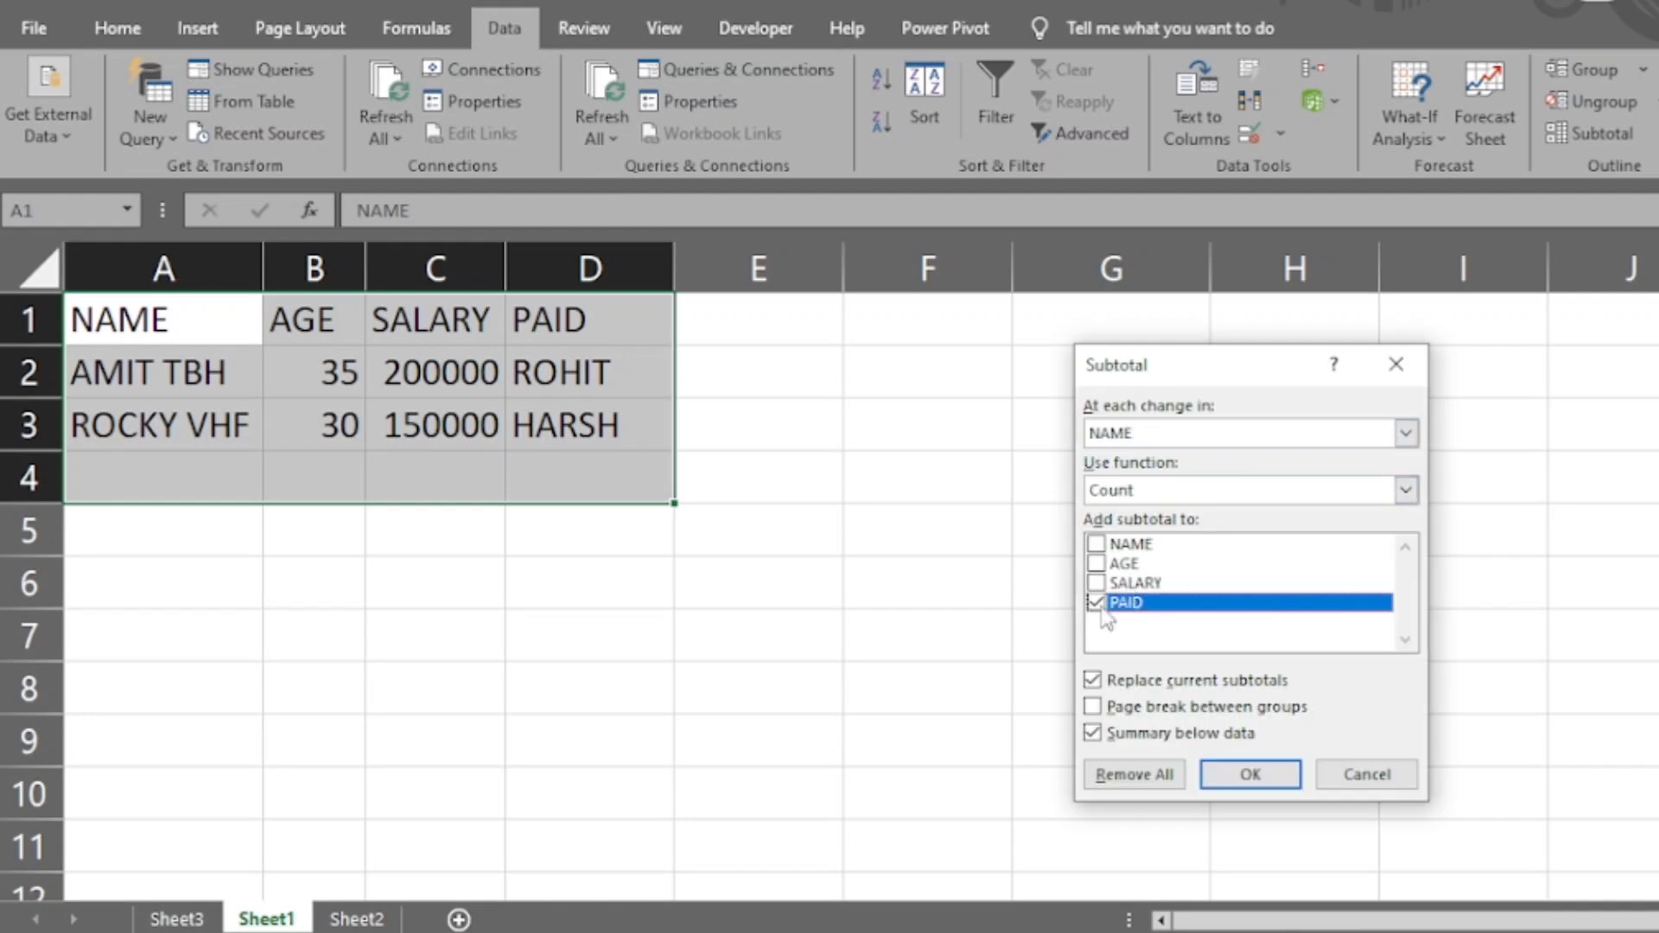
{"action": "left_click", "coordinate": [1095, 602]}
{"action": "left_click", "coordinate": [1095, 582]}
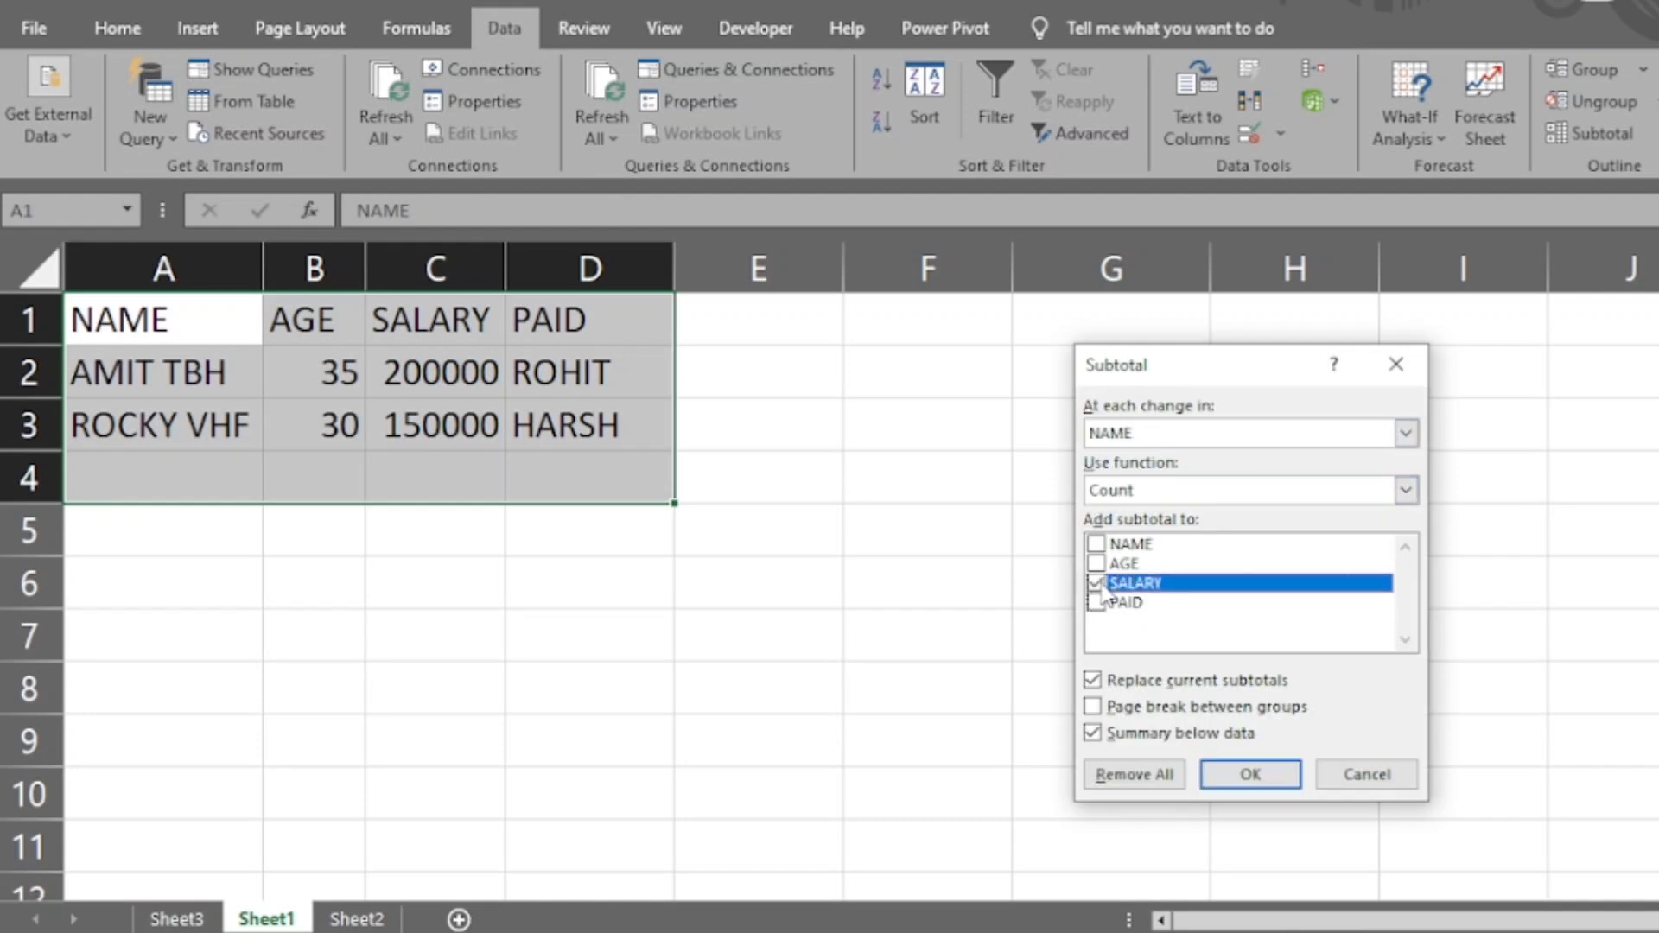
{"action": "left_click", "coordinate": [1237, 772]}
{"action": "left_click", "coordinate": [684, 605]}
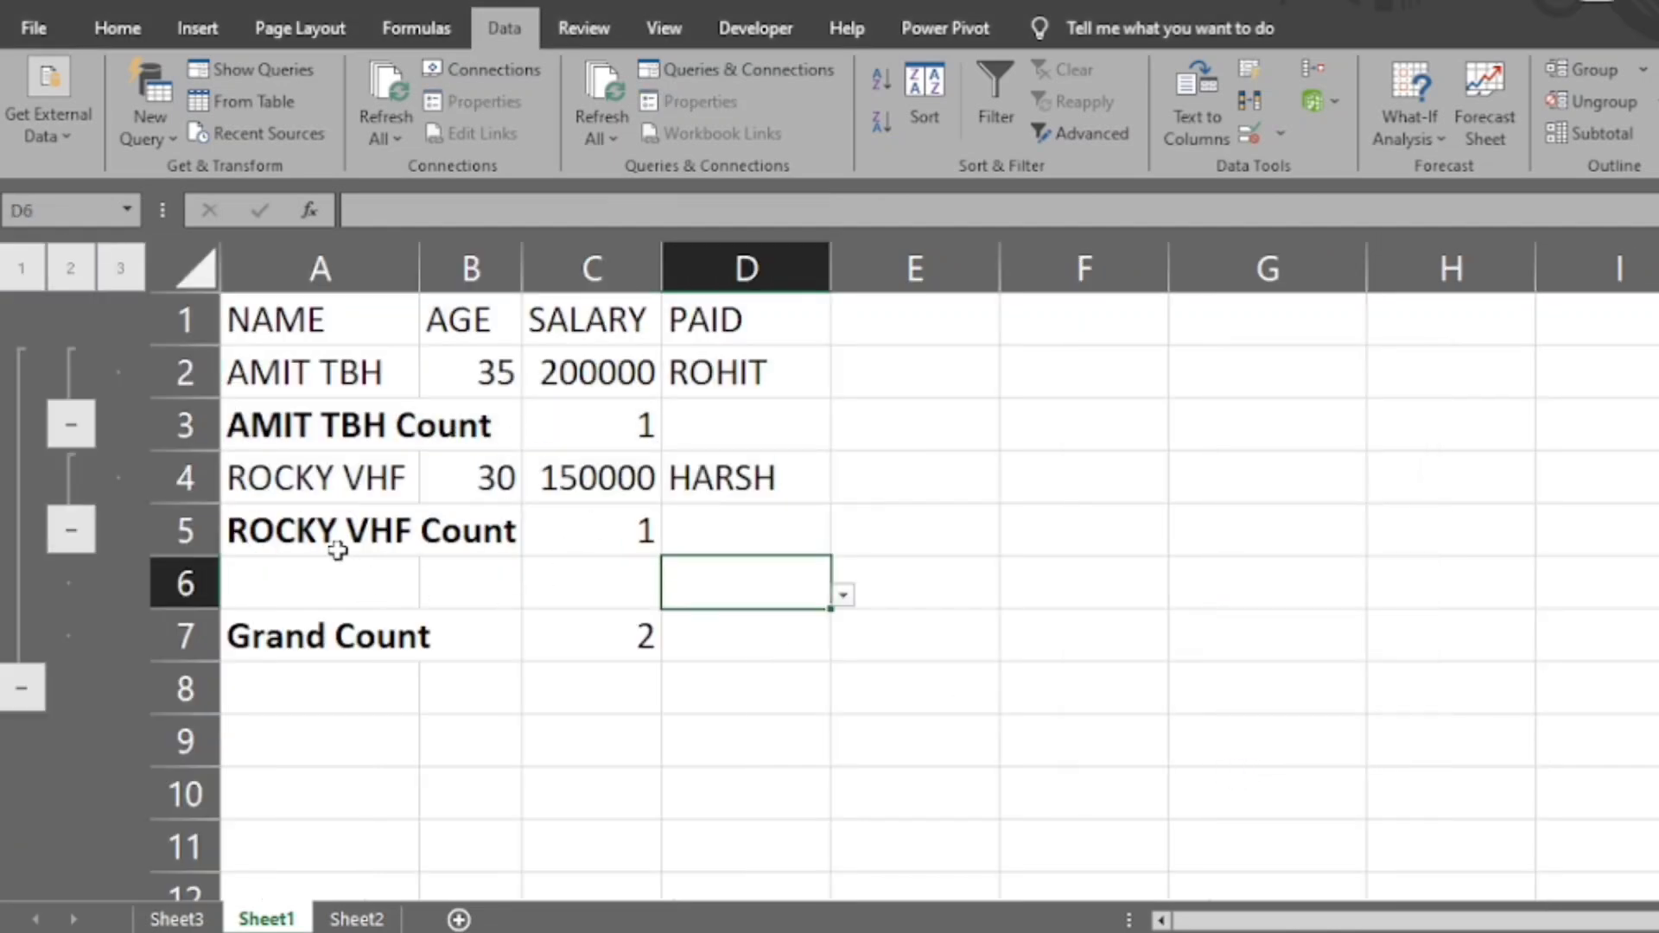
{"action": "left_click", "coordinate": [625, 649]}
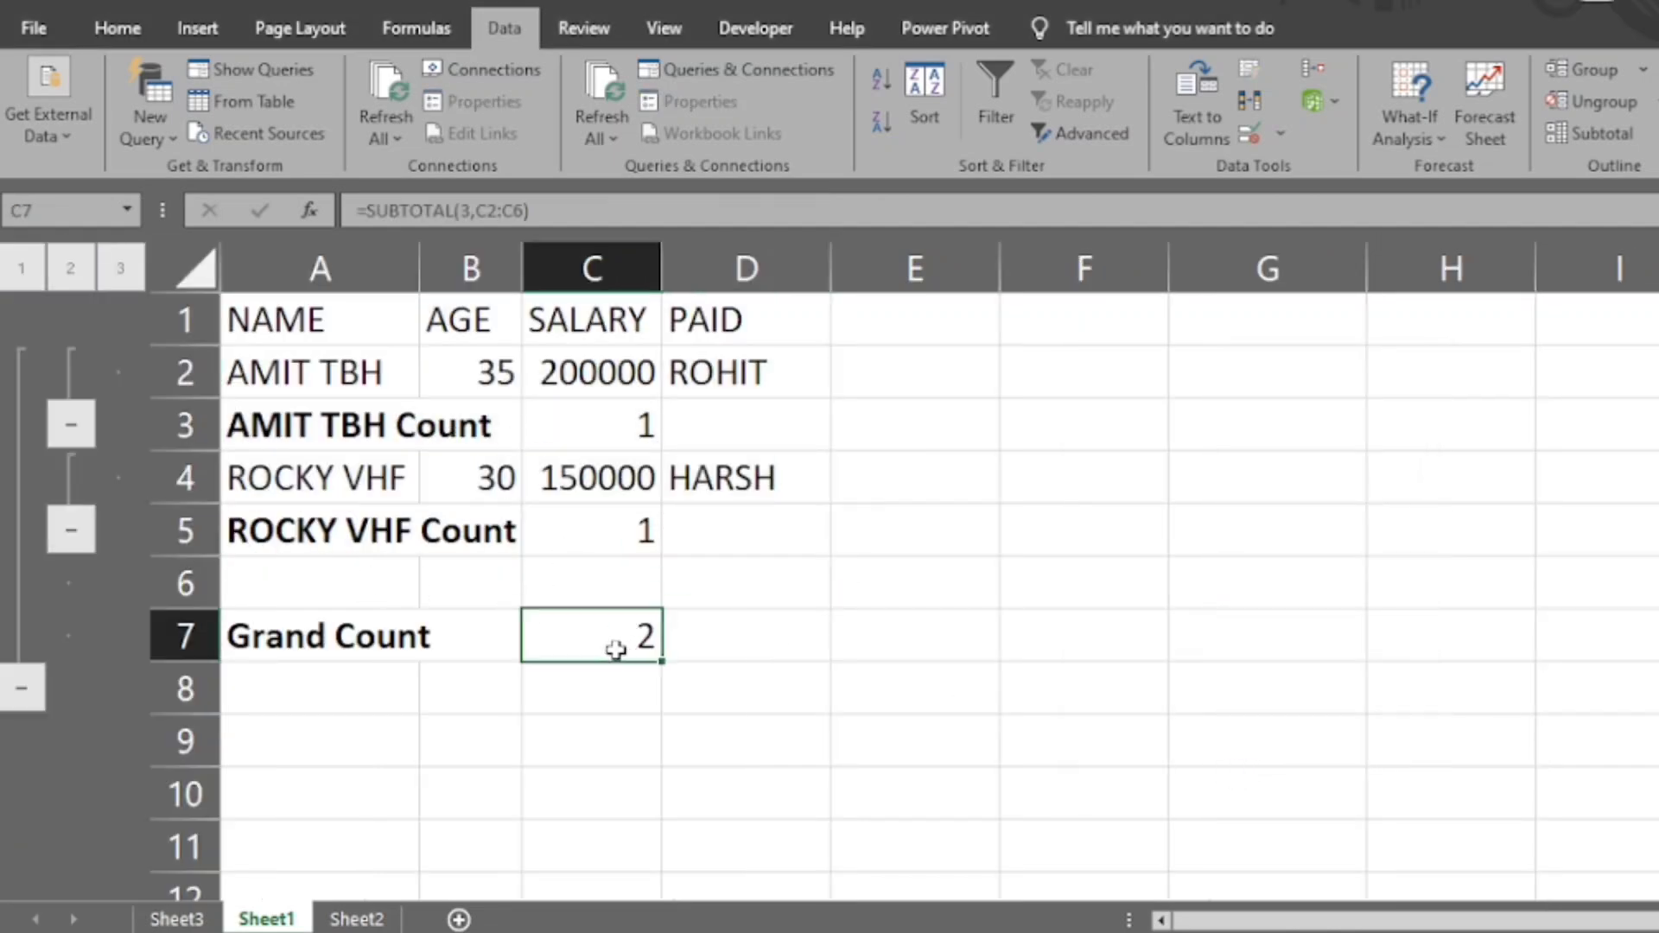
{"action": "left_click", "coordinate": [726, 585]}
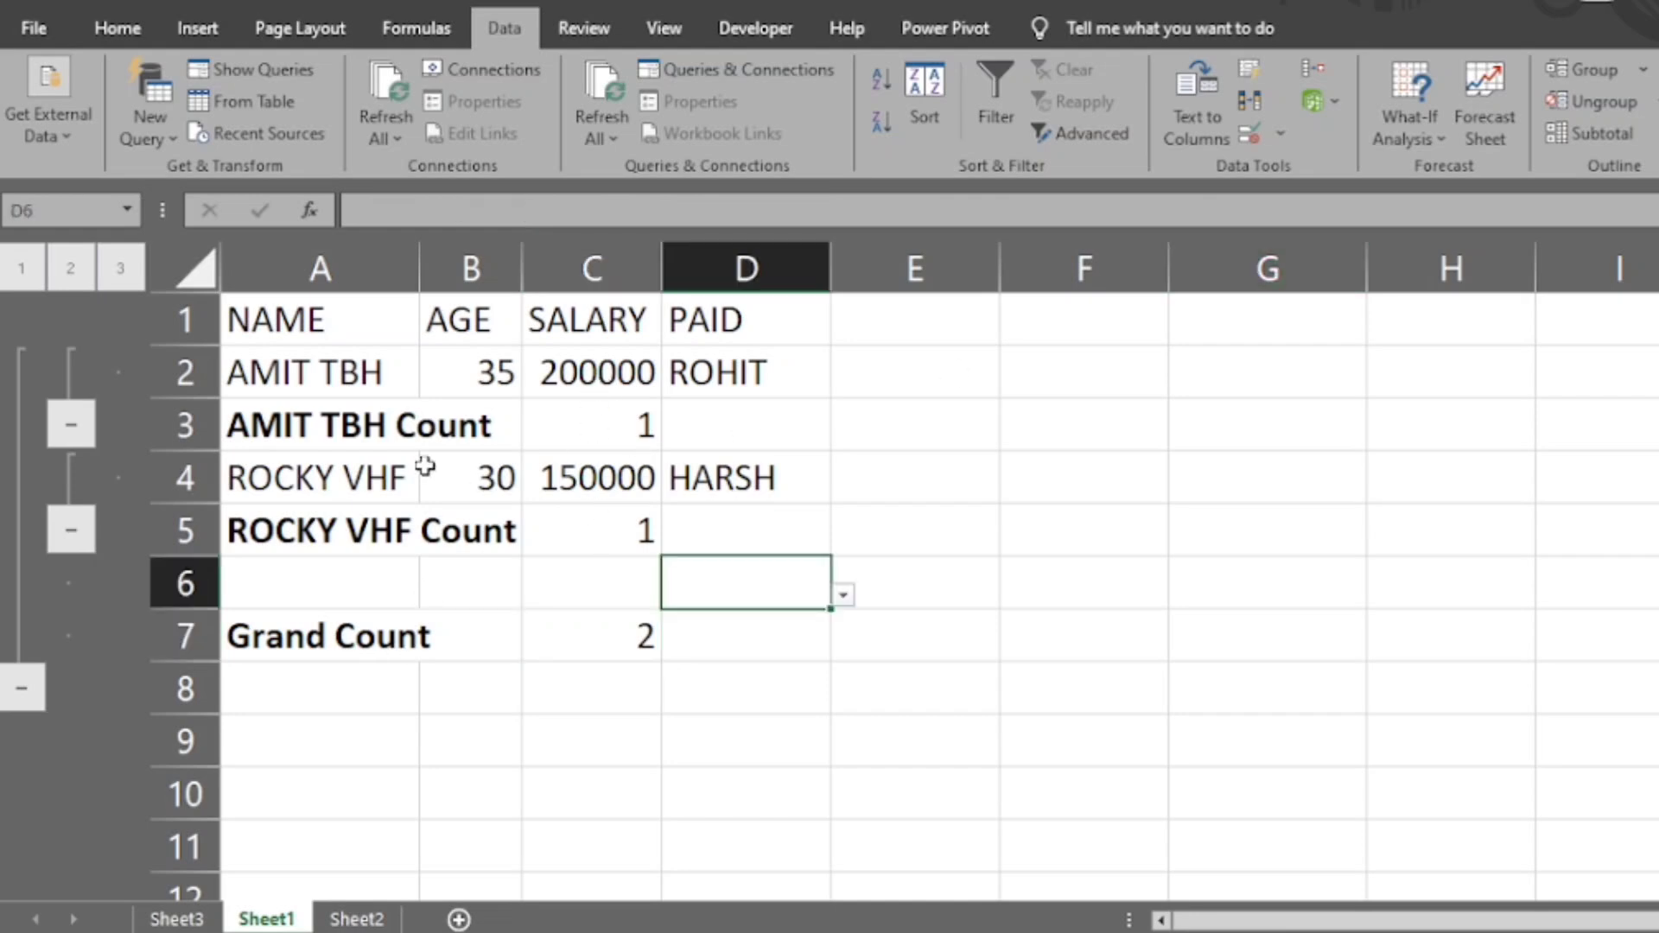
- Replace the data's subtotals using the Sum function on SALARY at each change in NAME, and check the resulting formulas
{"action": "left_click", "coordinate": [396, 445]}
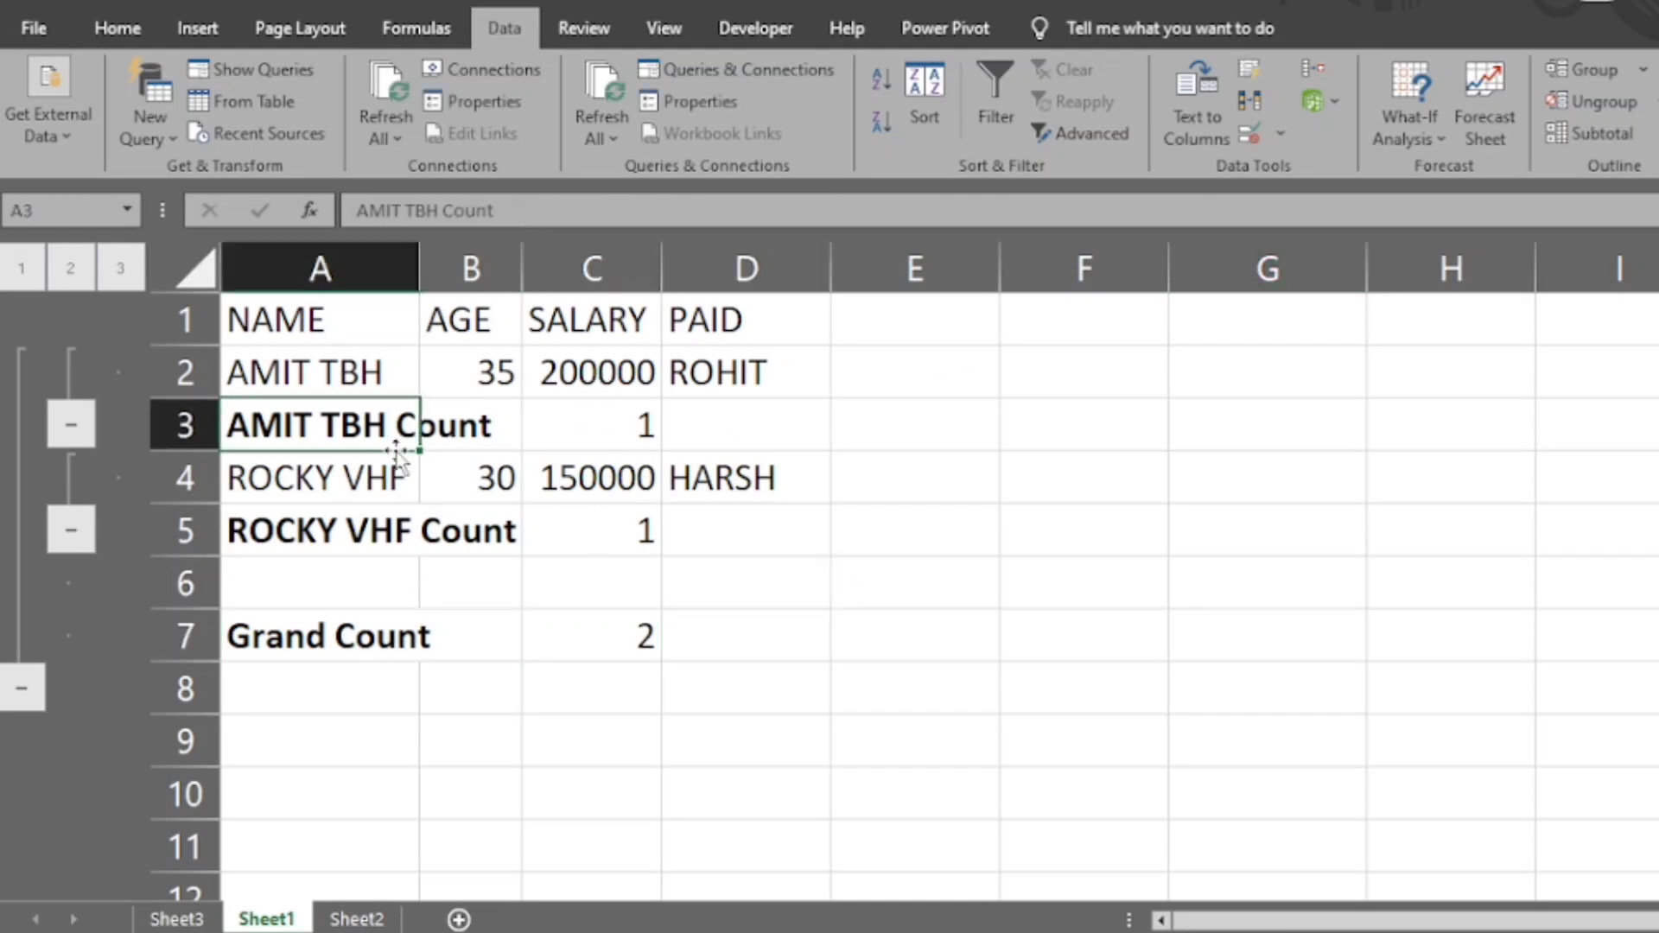
{"action": "left_click", "coordinate": [1637, 136]}
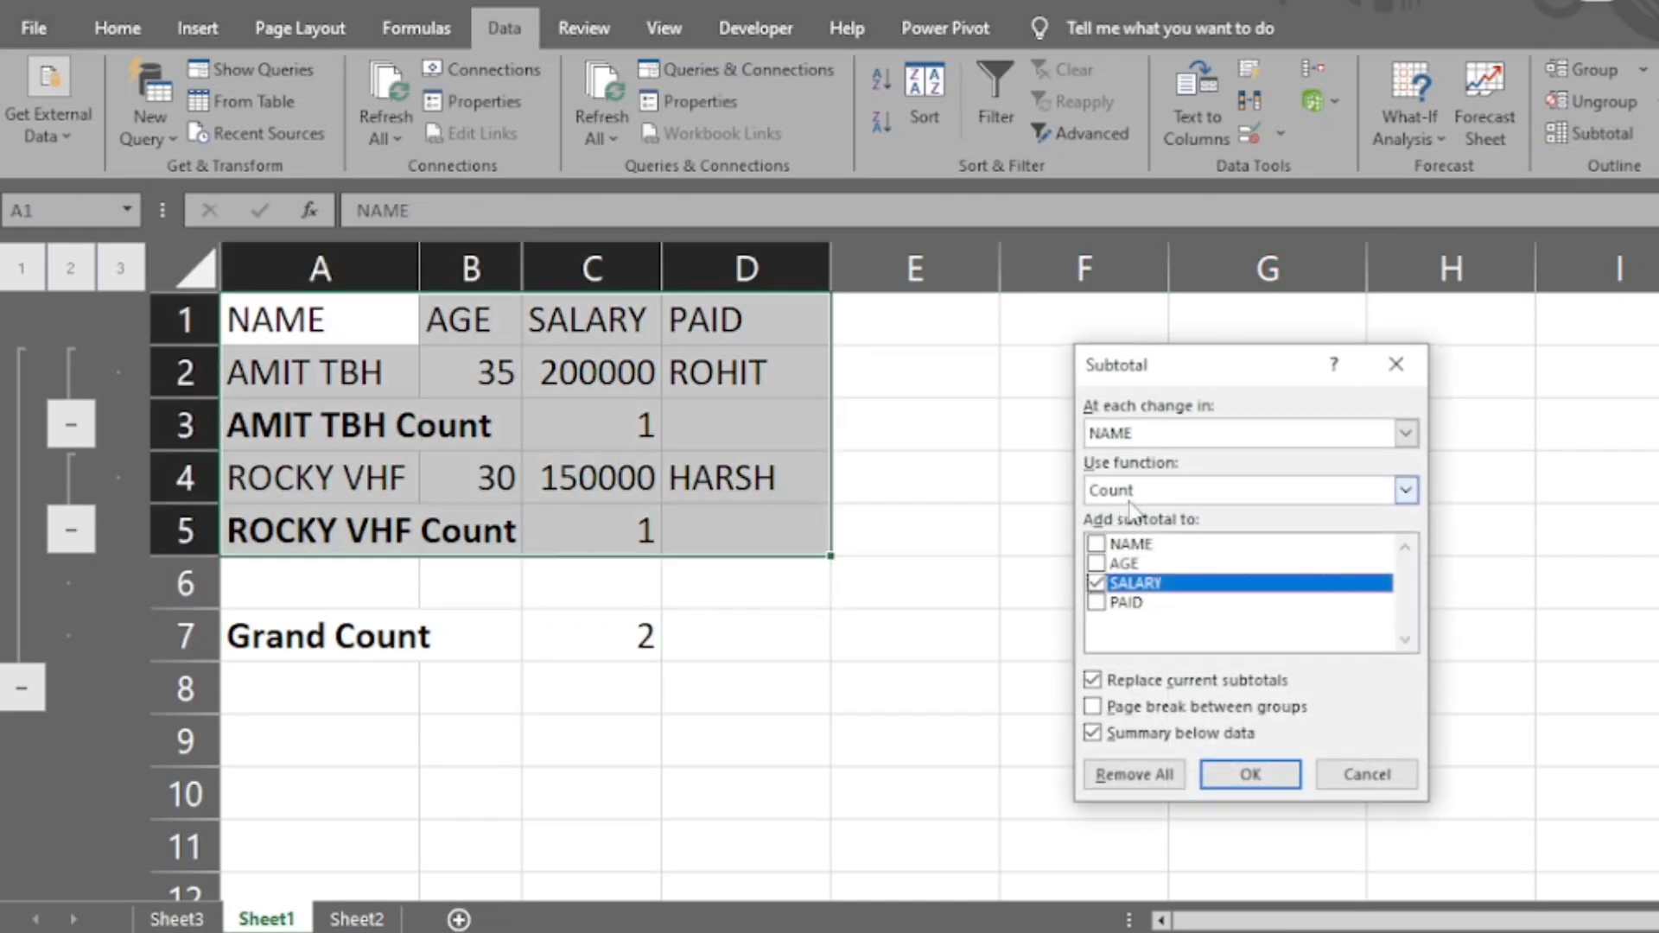
{"action": "left_click", "coordinate": [1137, 493]}
{"action": "left_click", "coordinate": [1136, 493]}
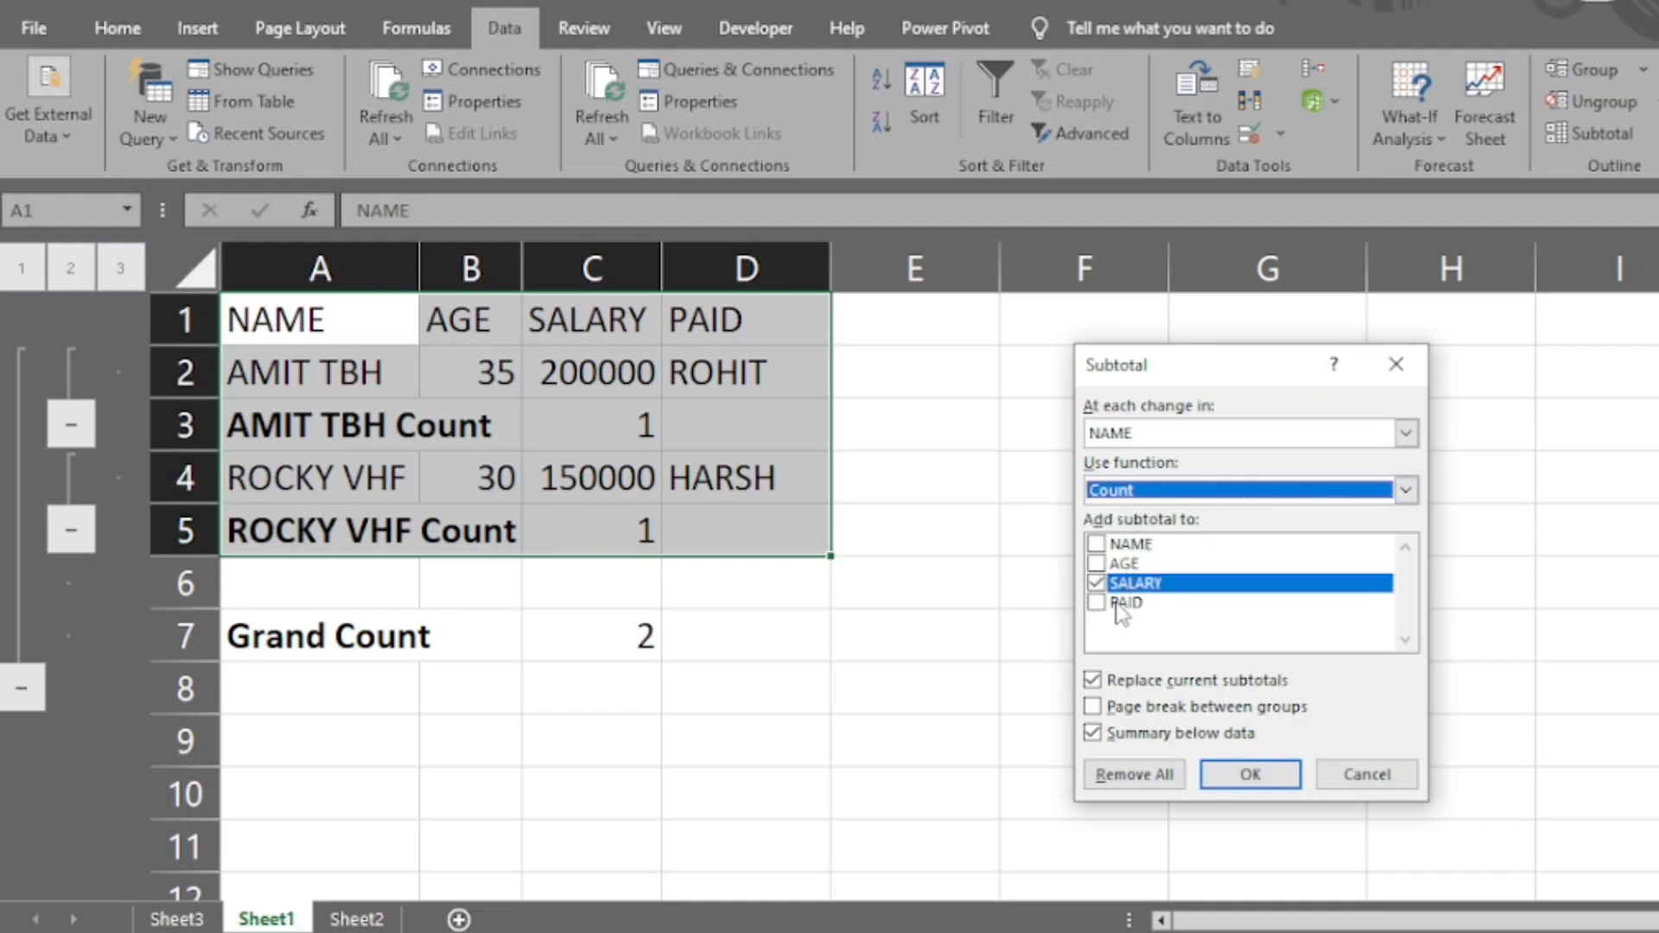
{"action": "left_click", "coordinate": [1121, 588]}
{"action": "left_click", "coordinate": [1135, 492]}
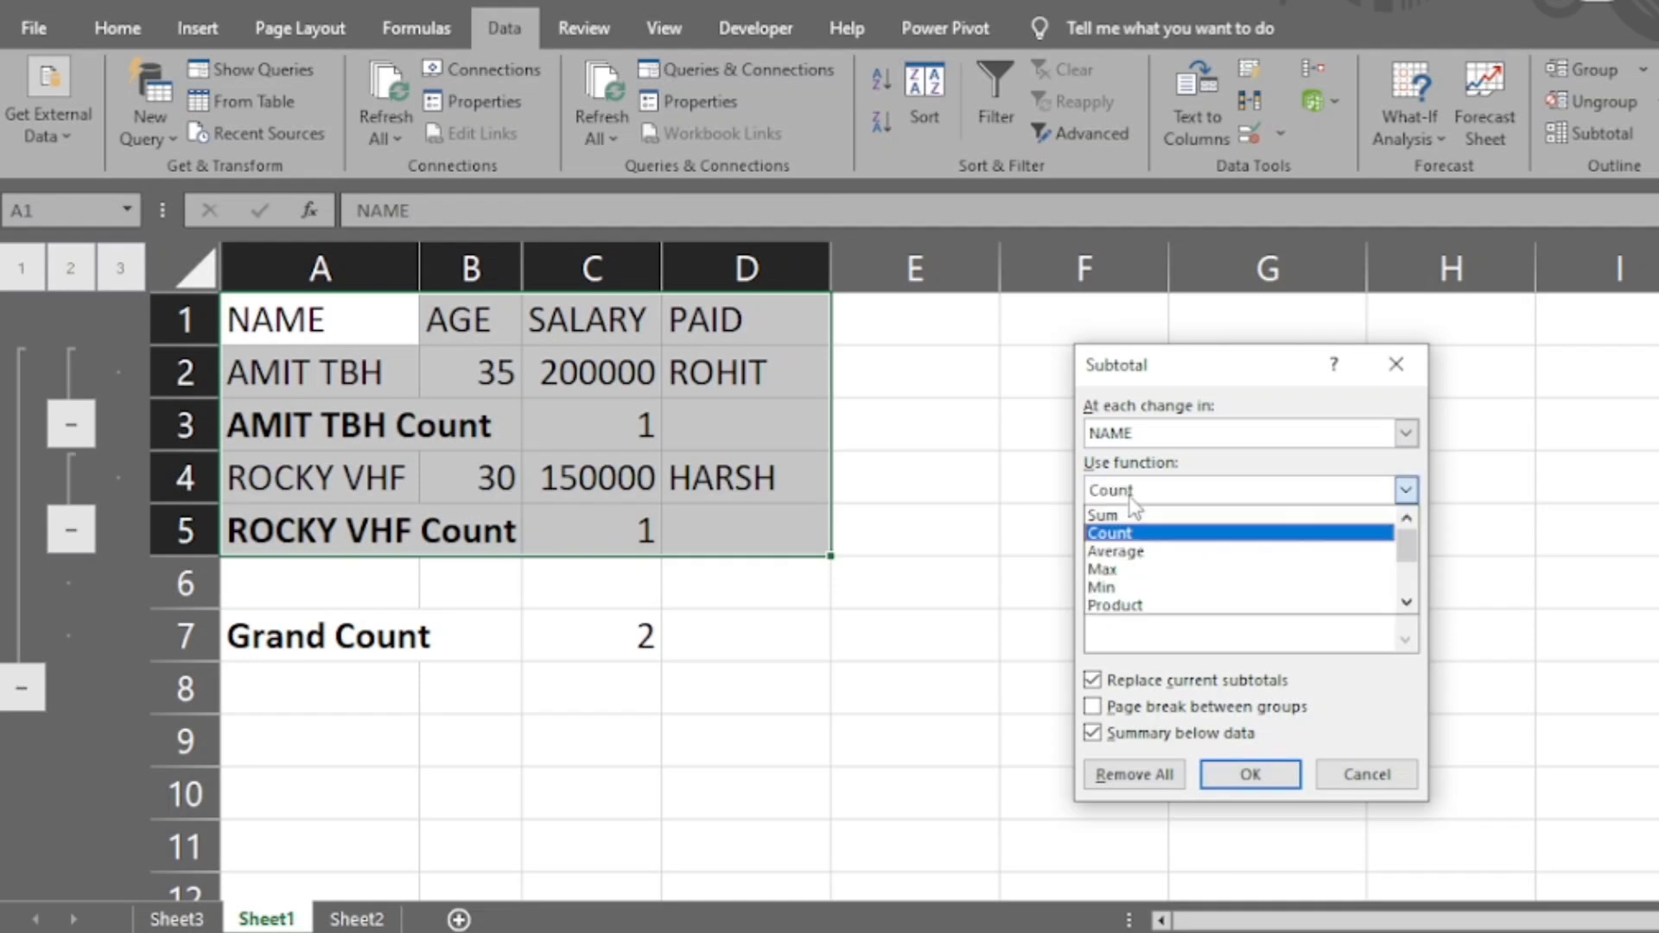
{"action": "left_click", "coordinate": [1132, 508]}
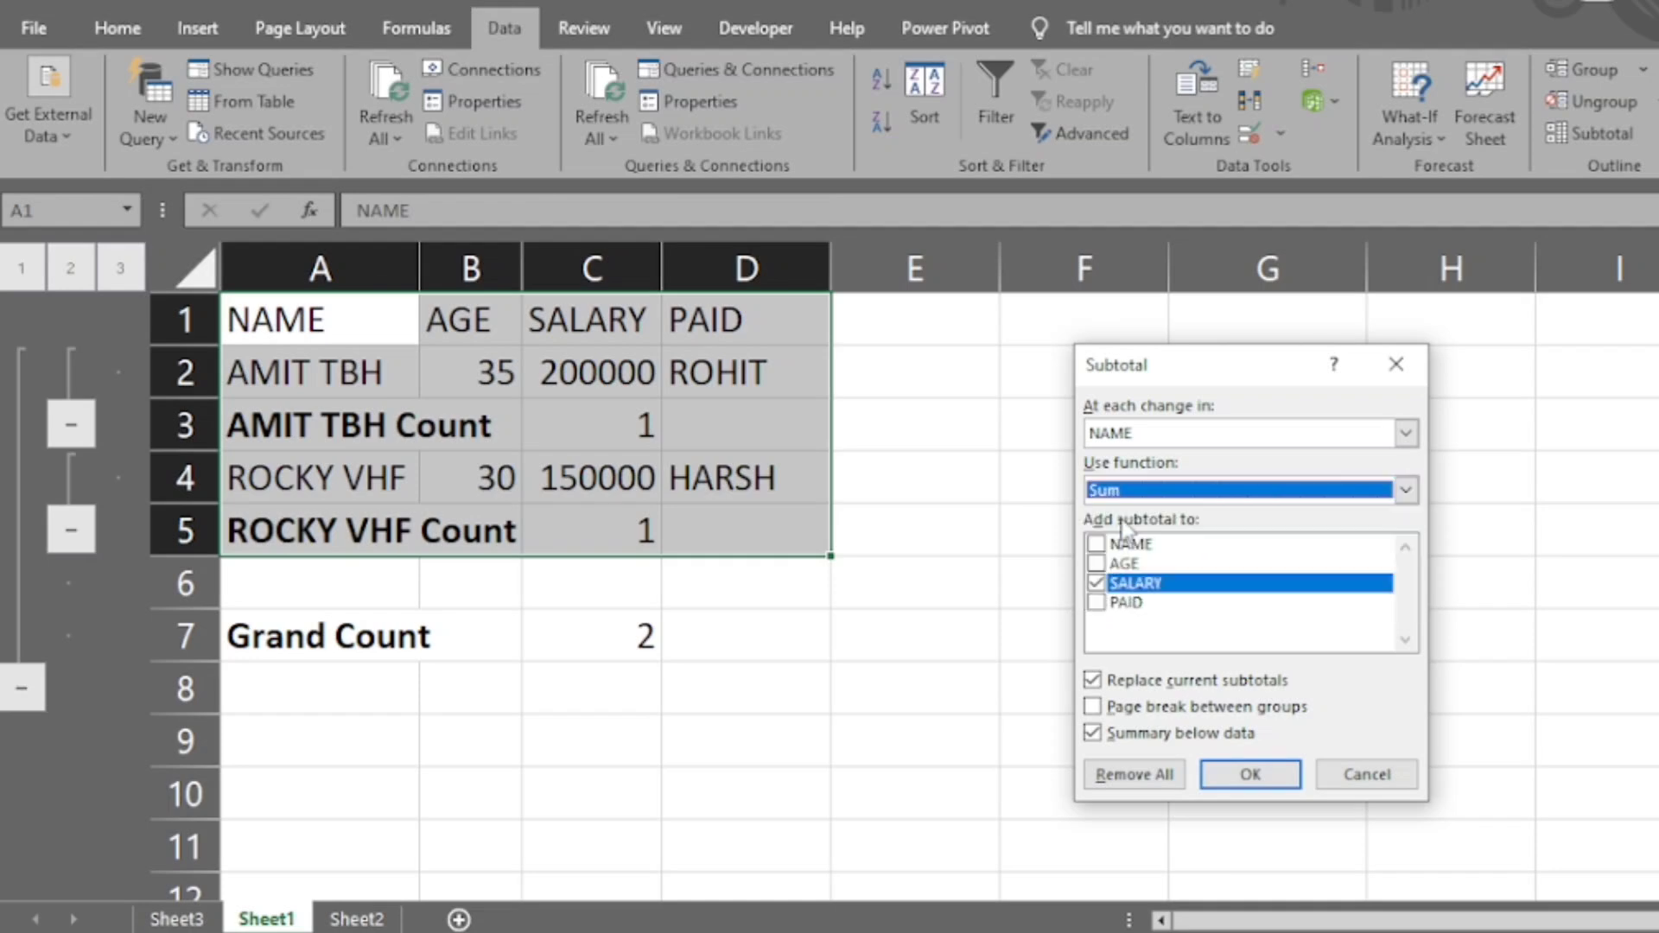
{"action": "left_click", "coordinate": [1251, 774]}
{"action": "left_click", "coordinate": [594, 437]}
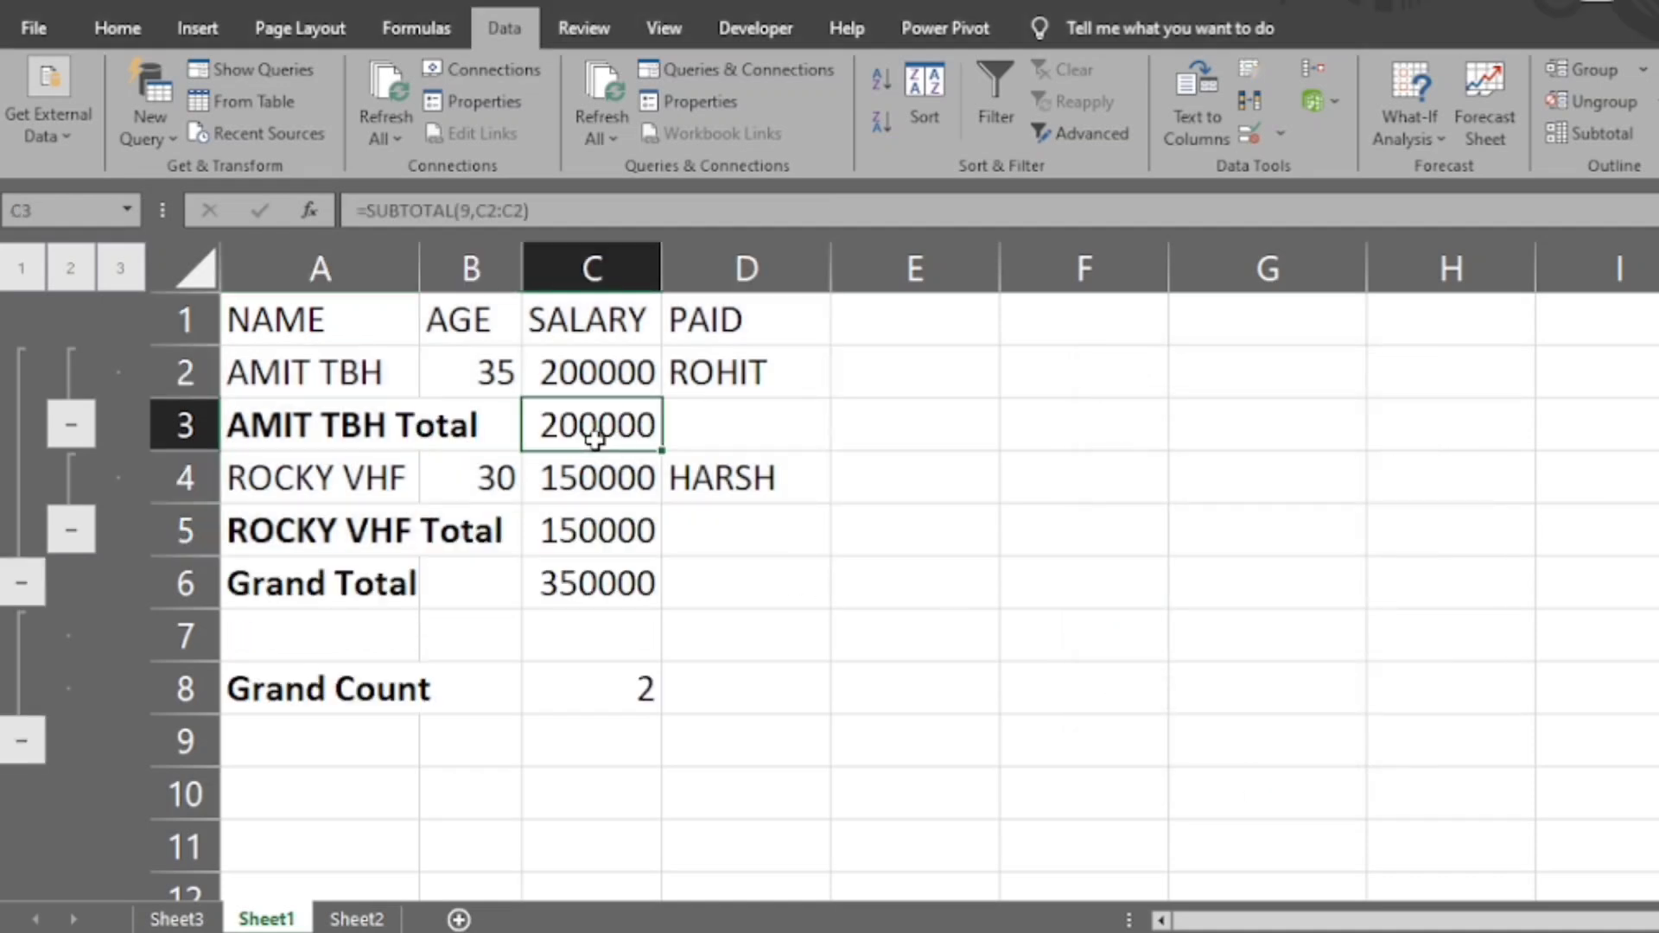
{"action": "left_click", "coordinate": [566, 585]}
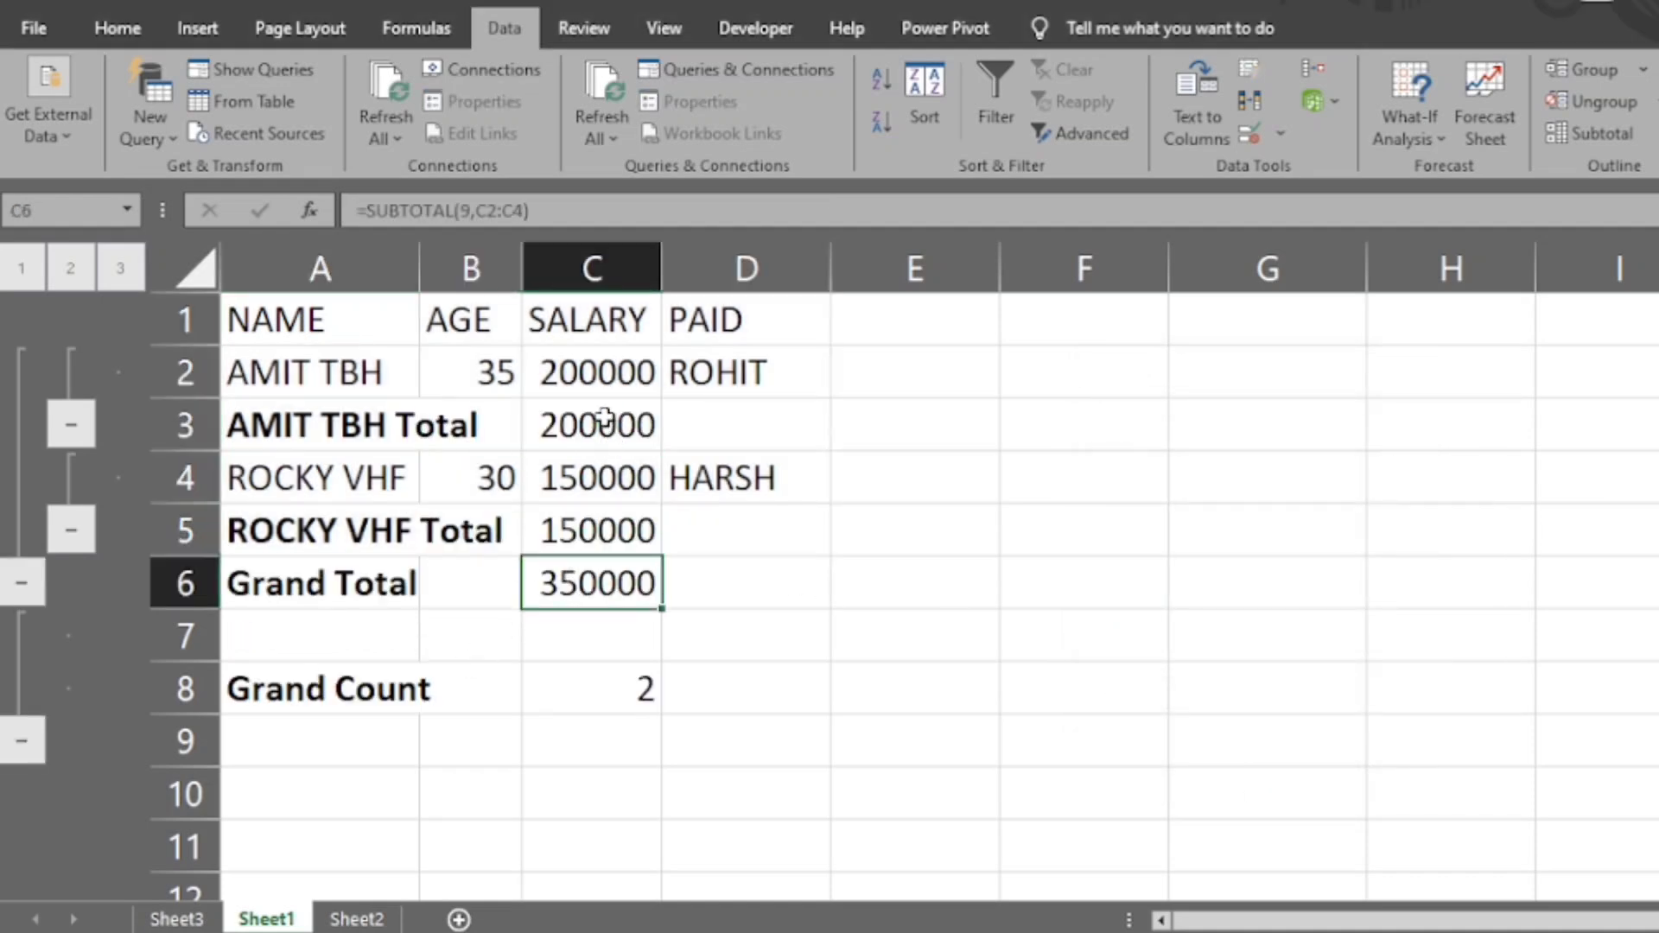
- Select the whole of row 3, which holds the first person's salary total
{"action": "left_click", "coordinate": [399, 404]}
{"action": "left_click", "coordinate": [205, 421]}
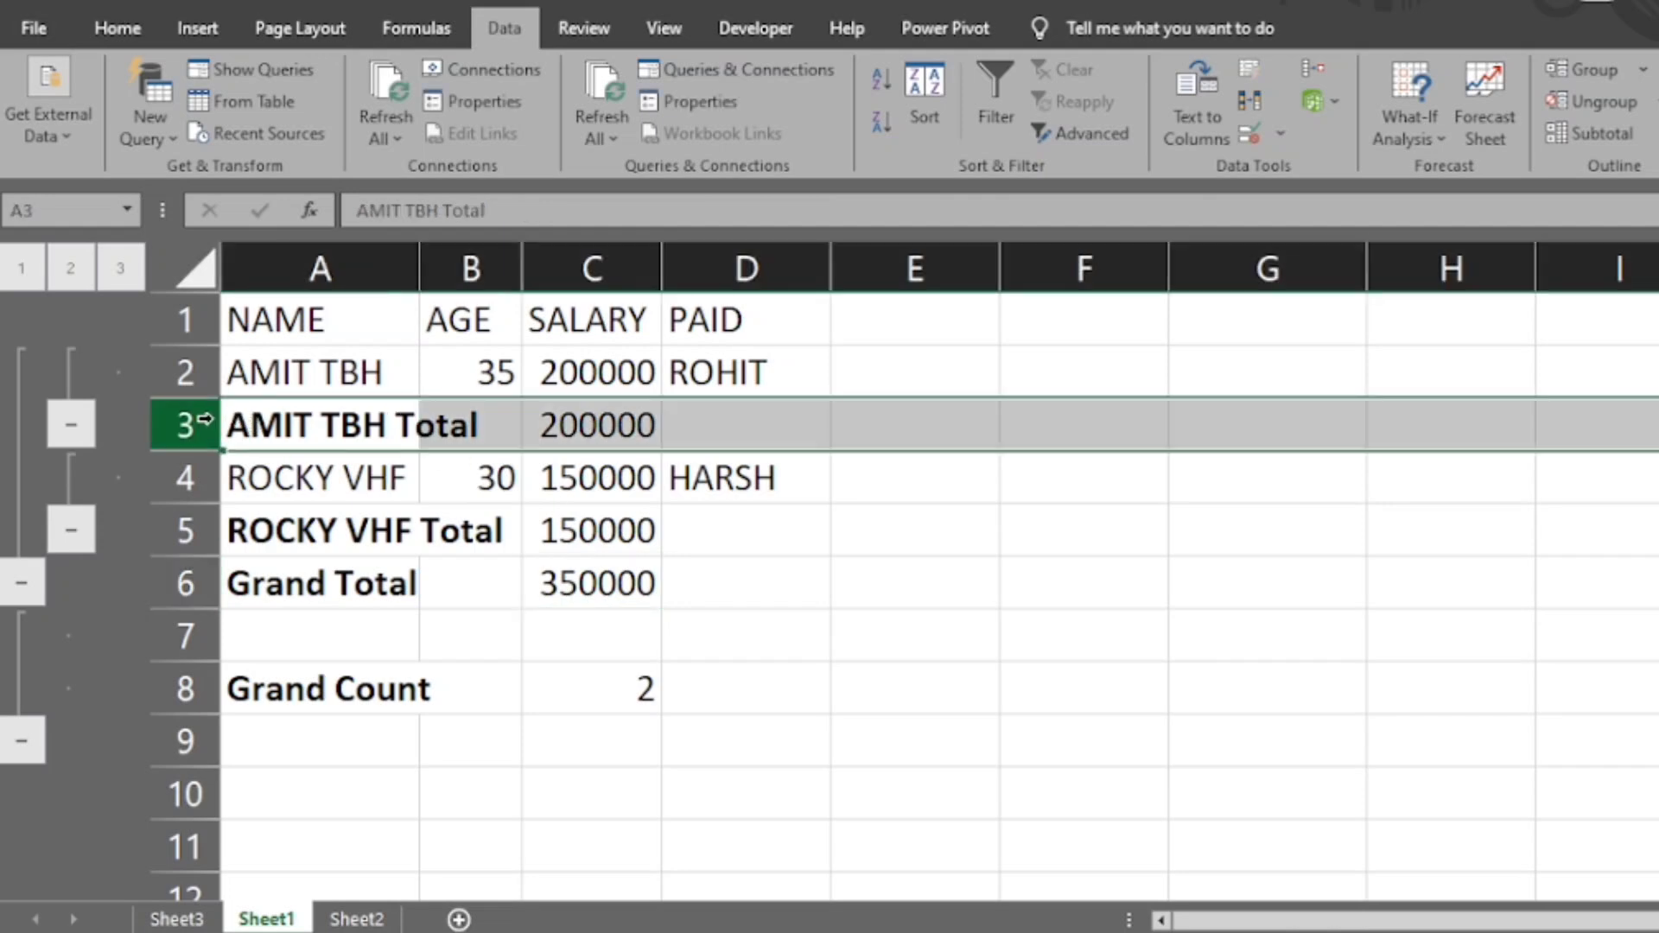